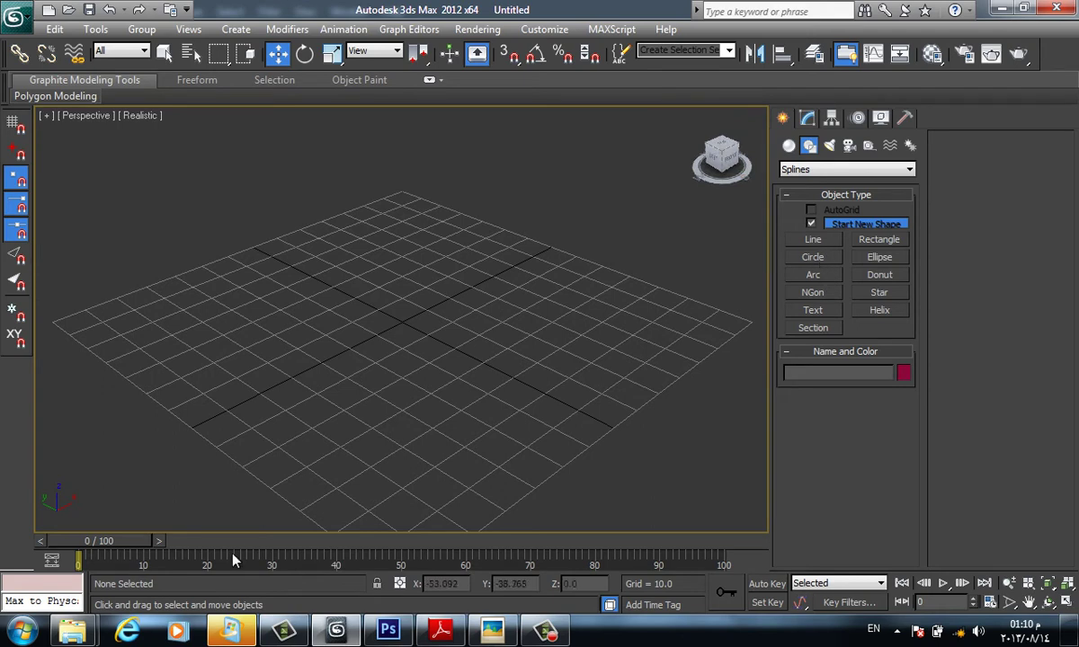
Show taskbar previews of the open folder windows, including the tutorial 9 - Bevel Profile folder
click(76, 632)
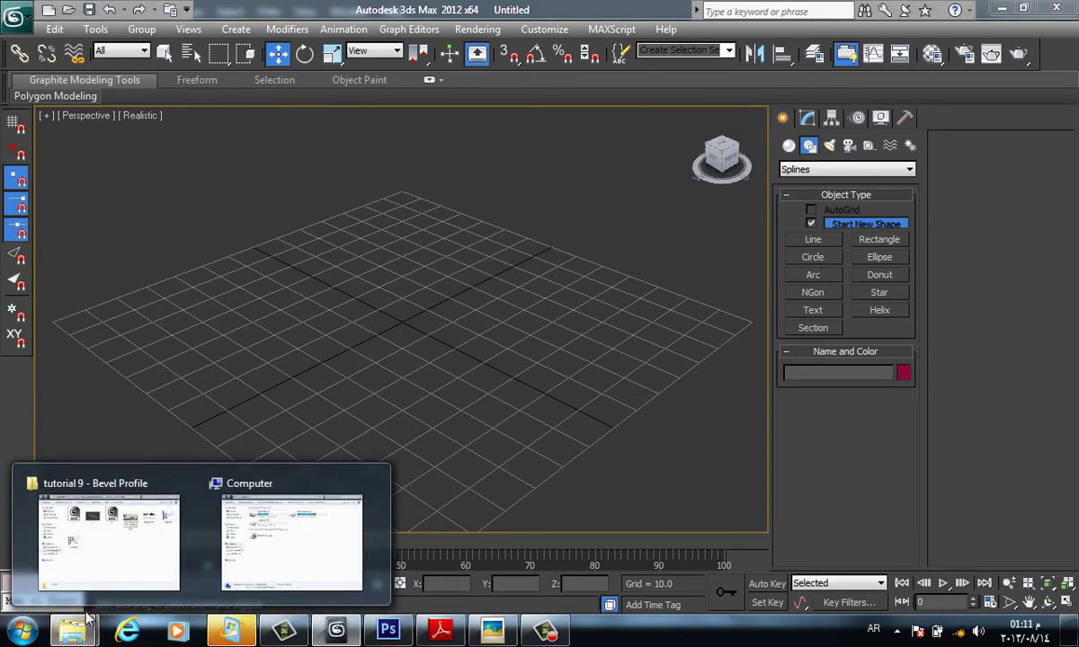
mouse_move(108, 537)
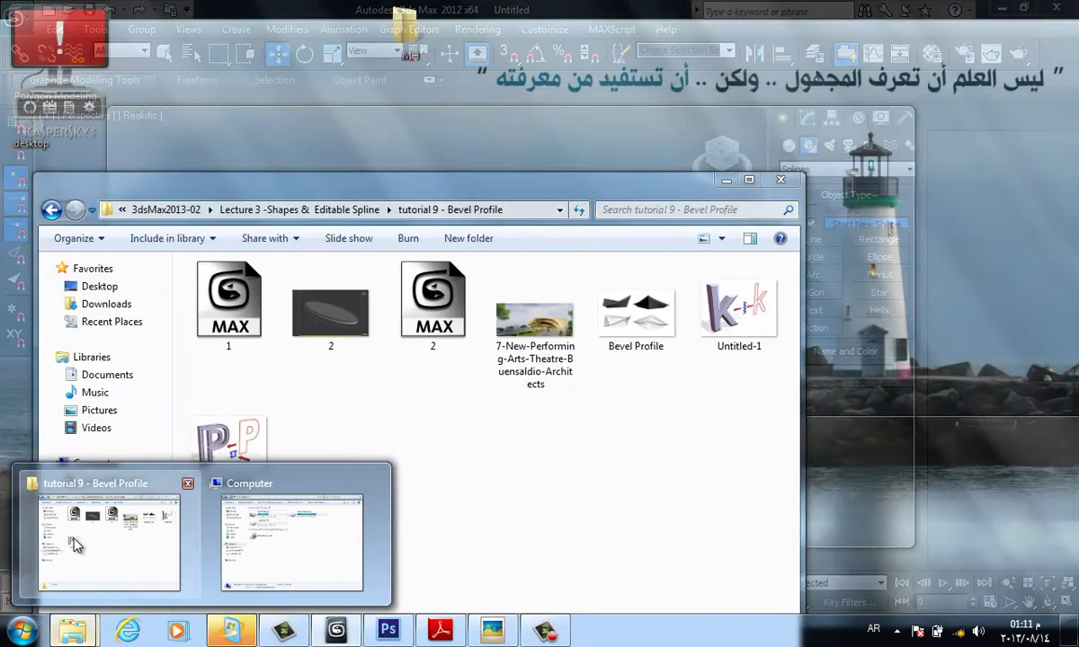
click(75, 546)
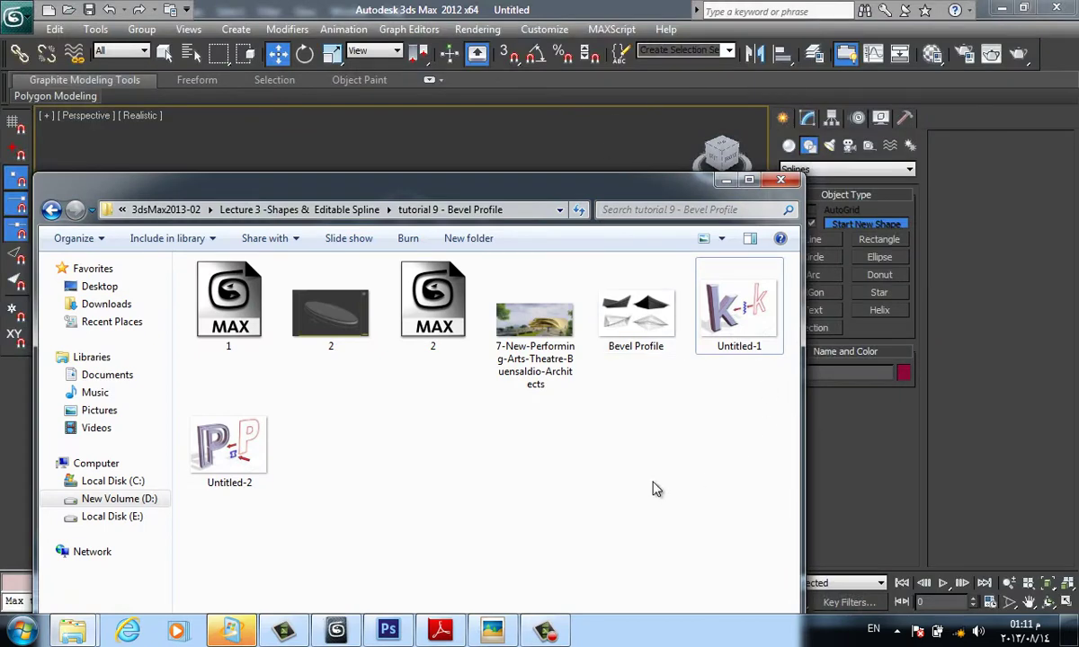
double_click(731, 328)
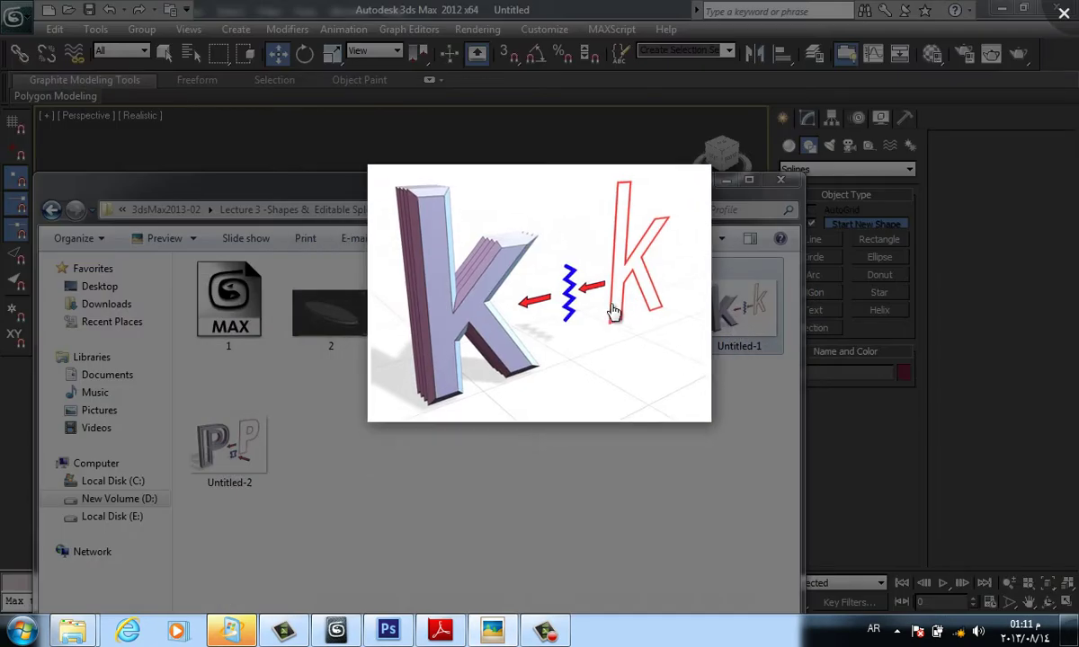
scroll(540, 292, up, 1)
scroll(504, 278, up, 1)
scroll(490, 264, up, 2)
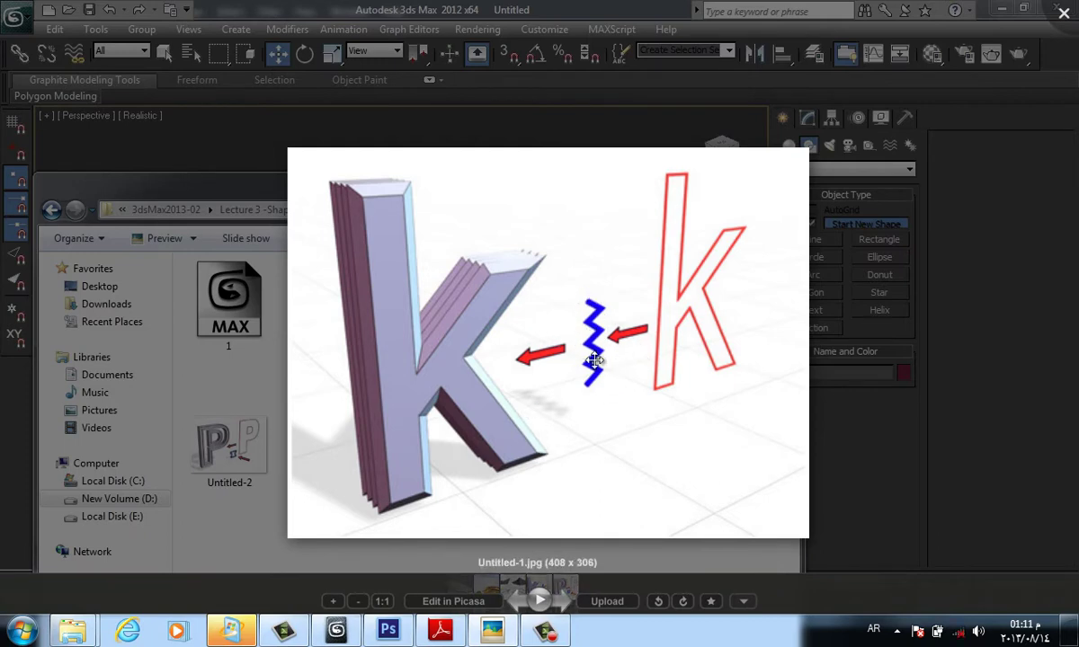
key(Escape)
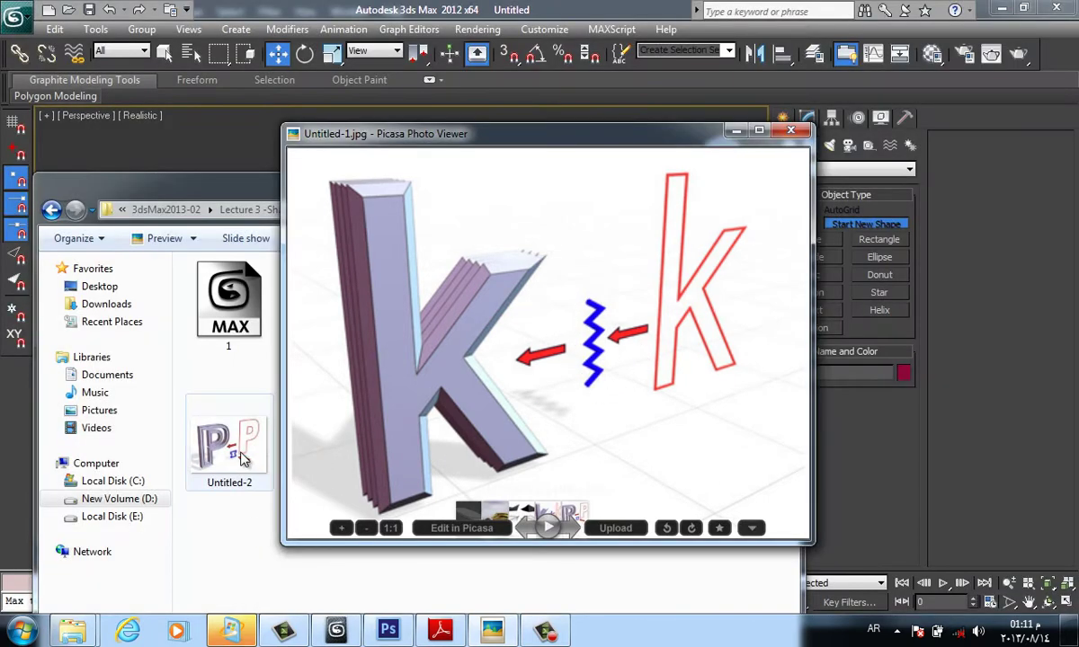
double_click(229, 441)
scroll(535, 255, up, 3)
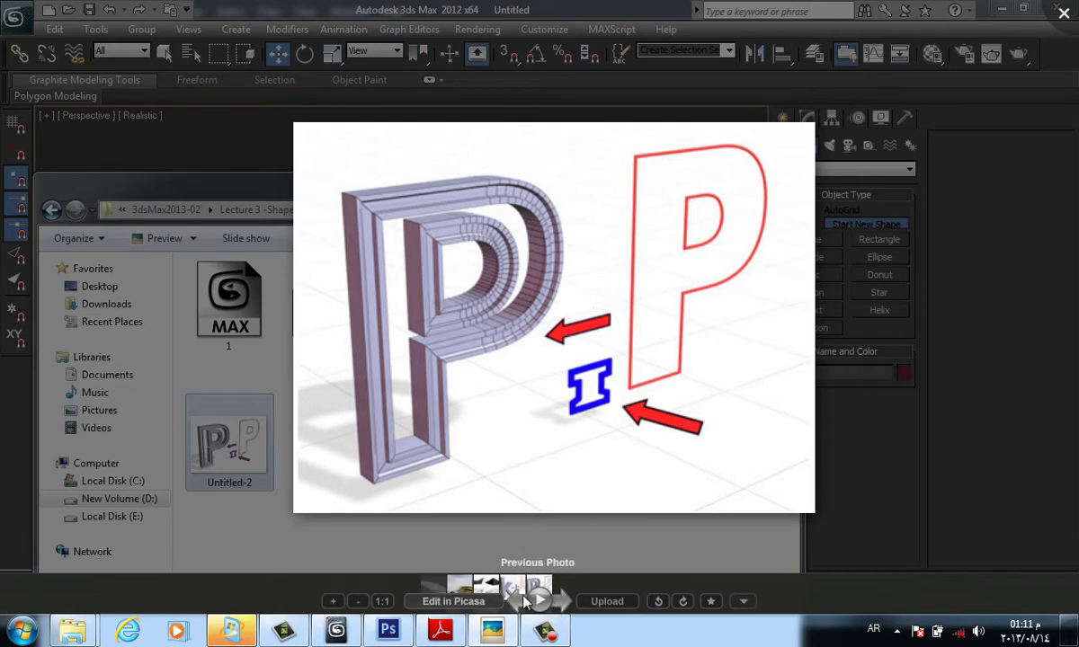
key(Escape)
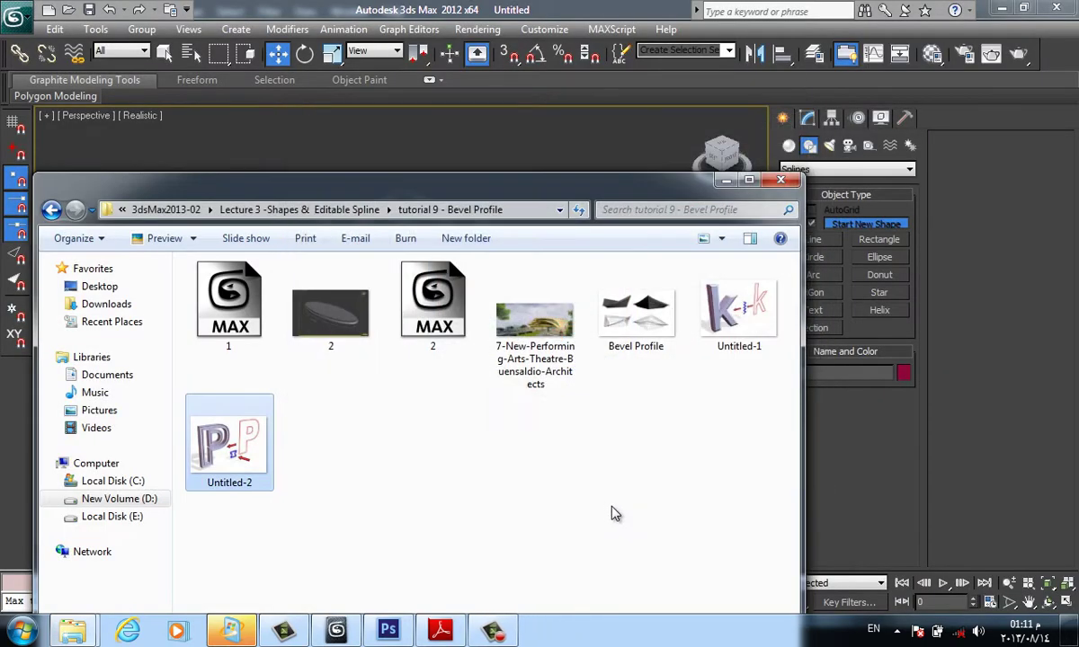
click(781, 180)
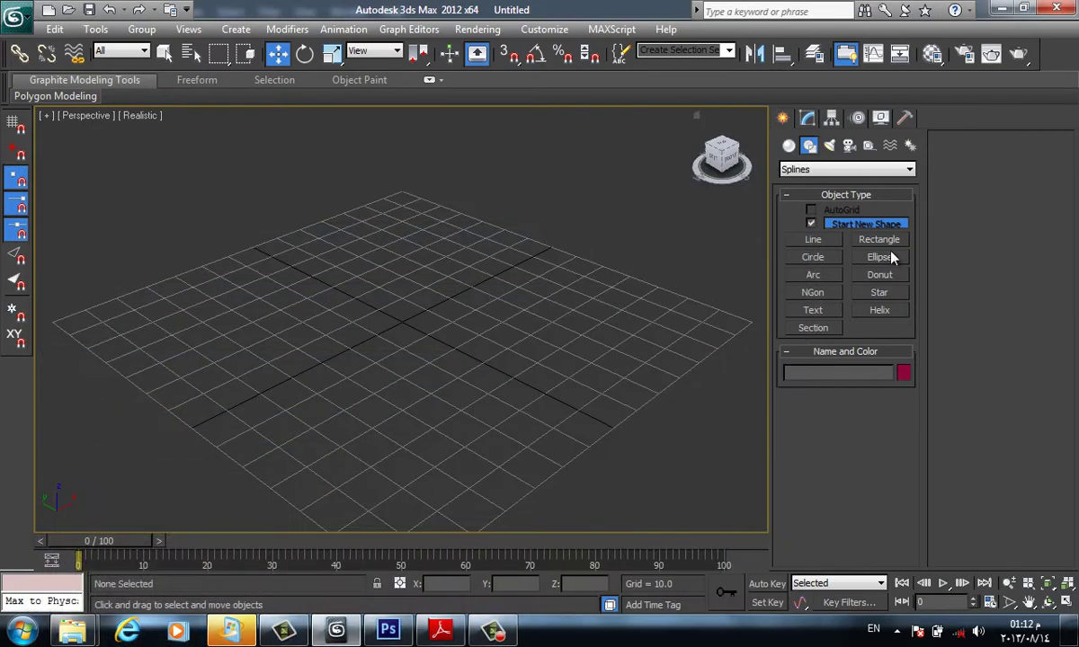
Draw a rectangular plan on the ground grid and hide the viewport grid
click(879, 239)
drag(384, 290, 371, 399)
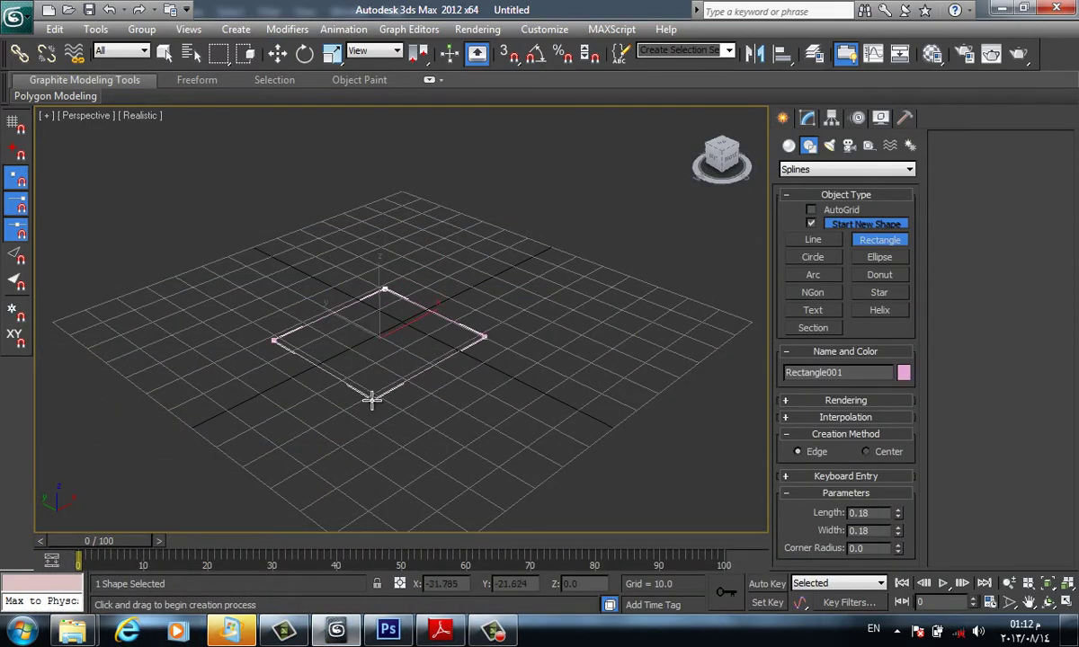
key(w)
key(g)
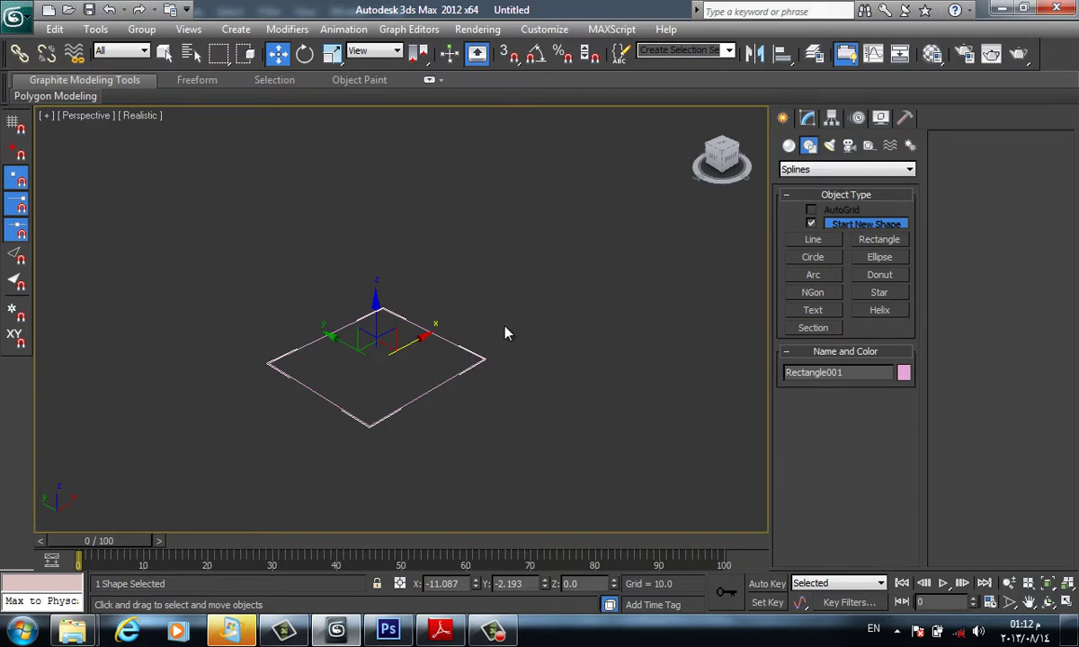
drag(448, 365, 446, 368)
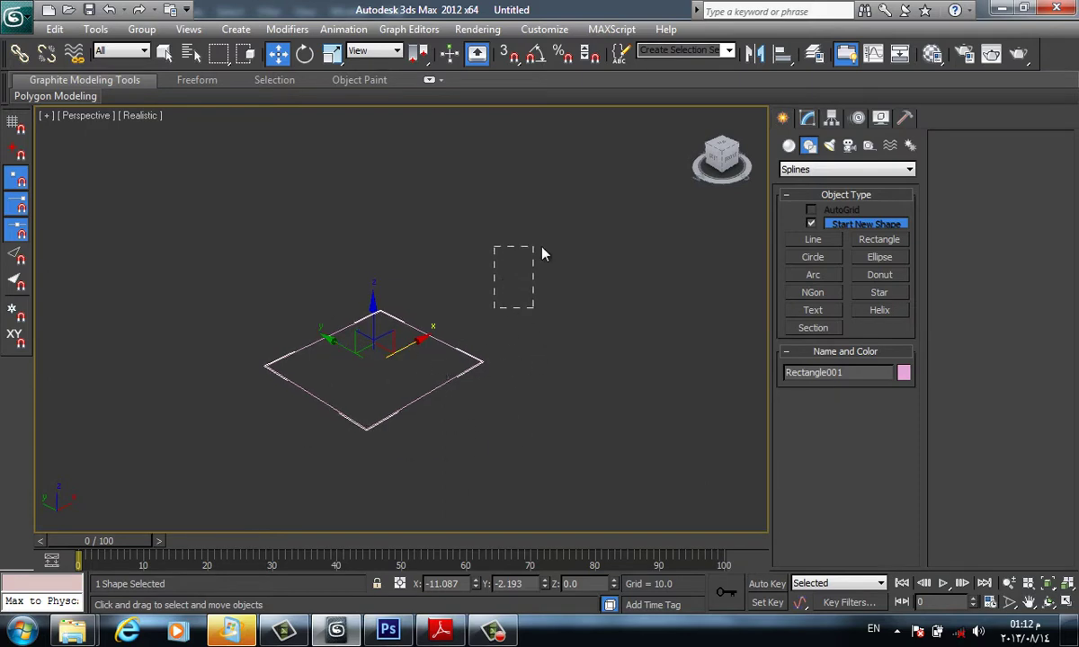
drag(542, 255, 539, 260)
In Front view, draw a stepped eave profile line with two steps and a sloping lower section
click(813, 239)
mouse_move(617, 263)
middle_down()
mouse_move(581, 356)
mouse_move(527, 341)
middle_up()
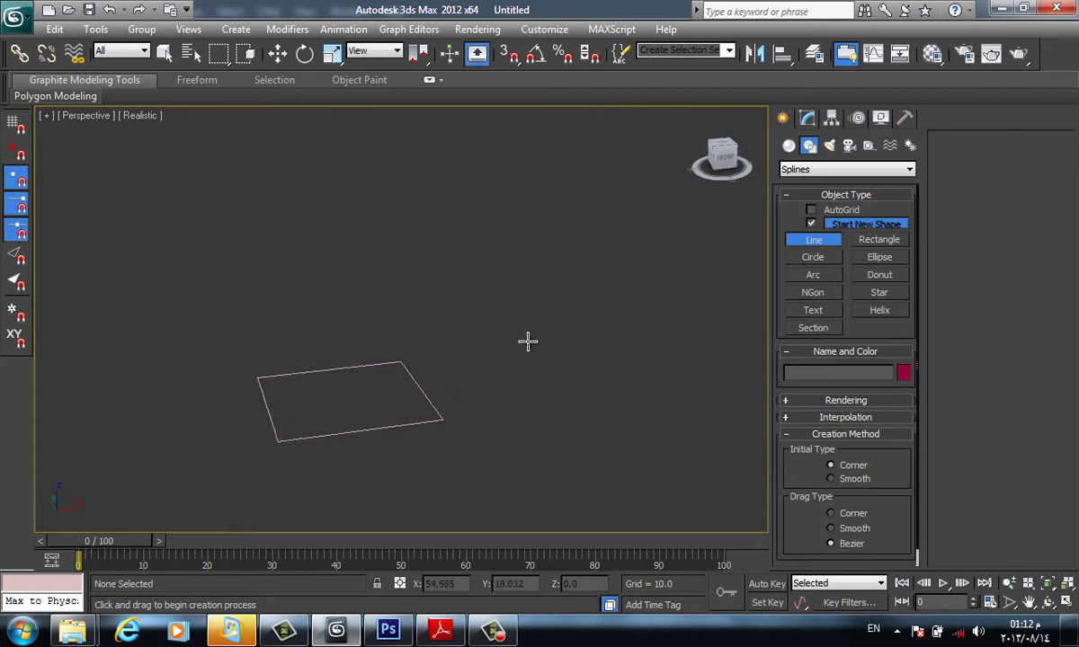
key(f)
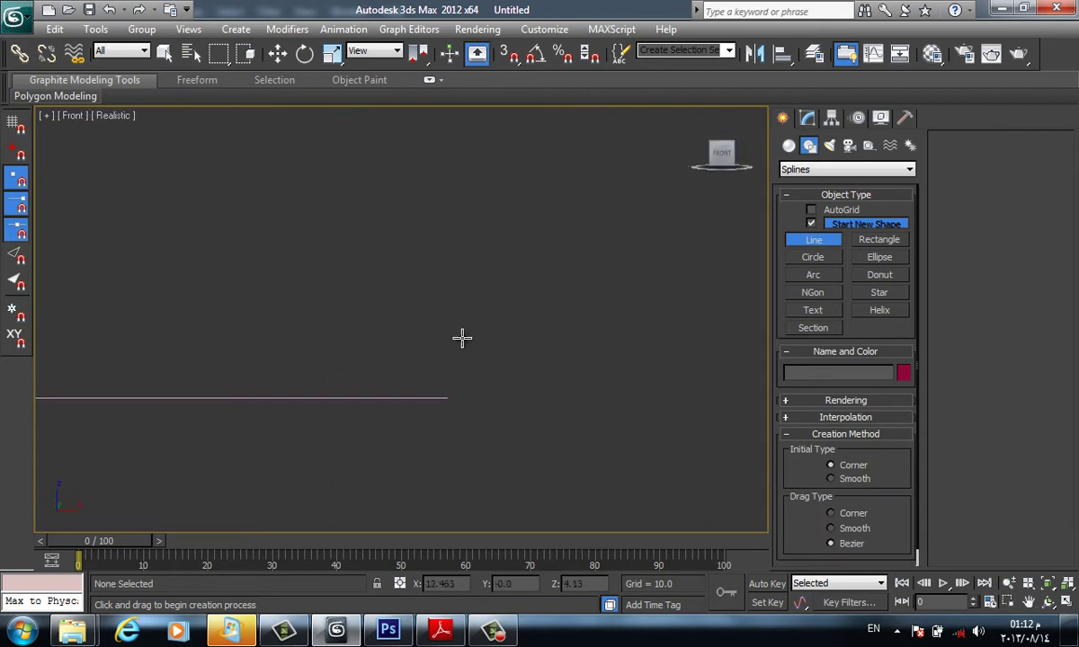
click(455, 298)
click(564, 298)
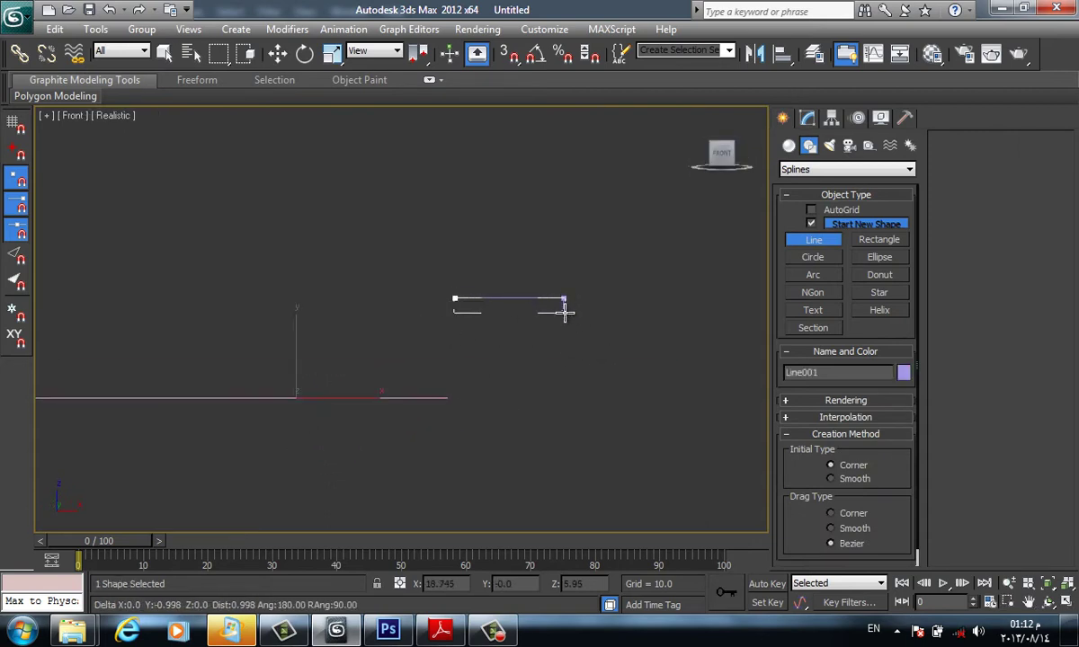
click(563, 311)
click(542, 311)
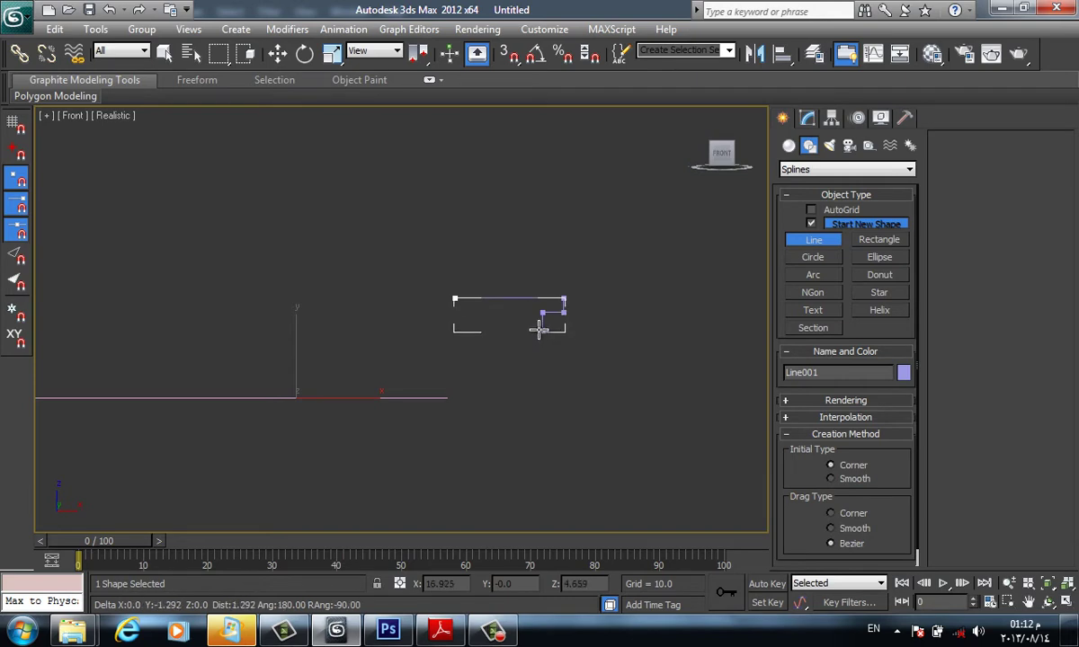
click(542, 329)
click(521, 329)
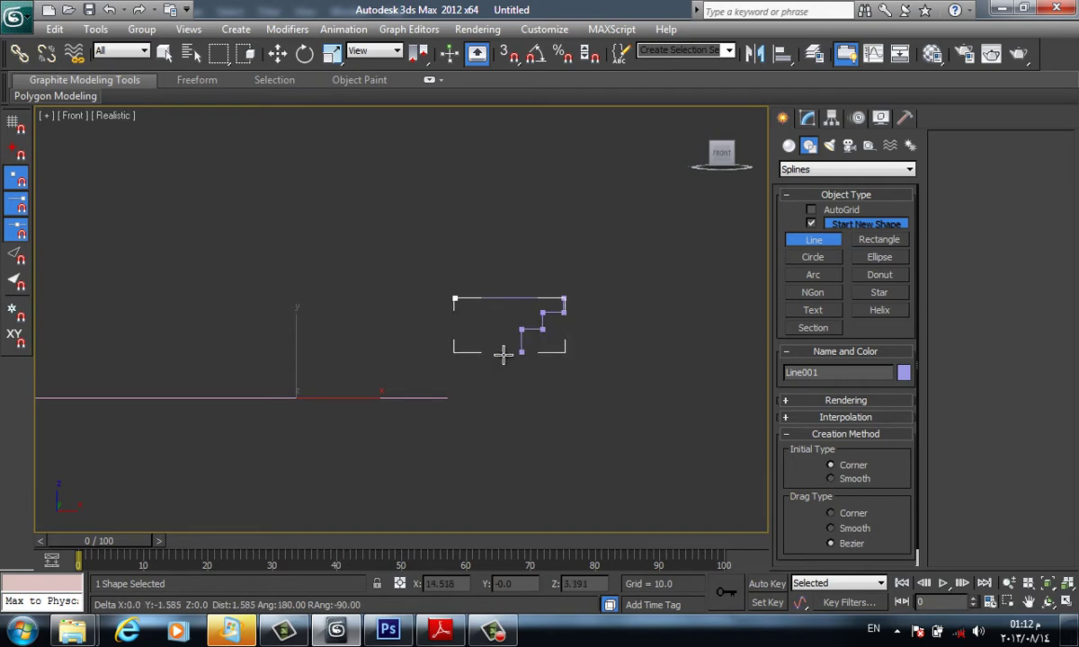
click(511, 364)
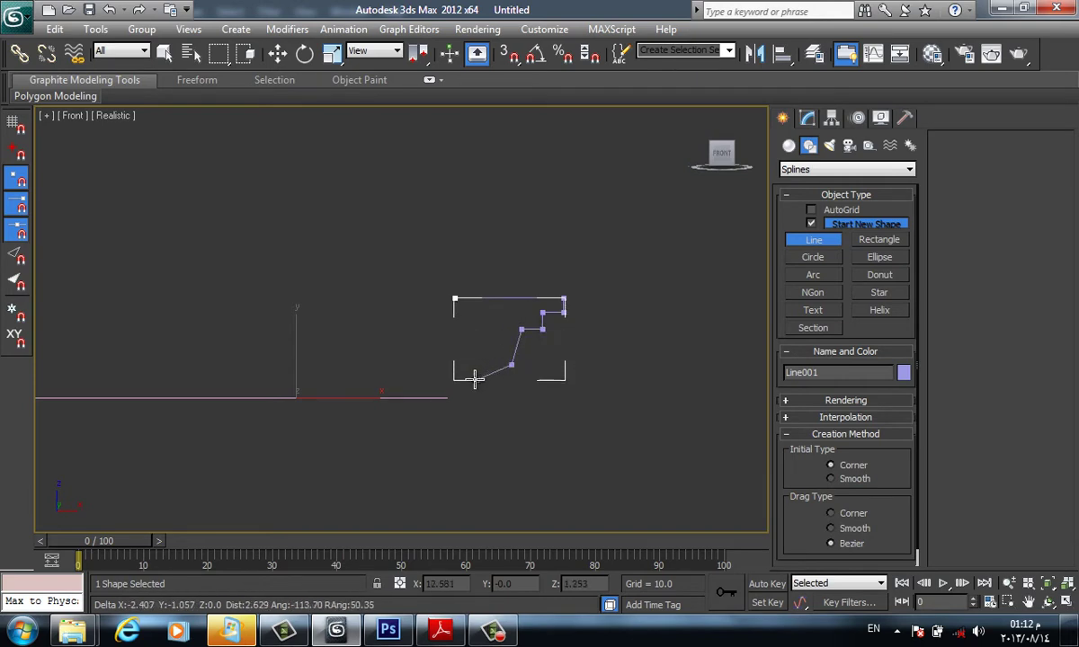
click(474, 380)
click(474, 396)
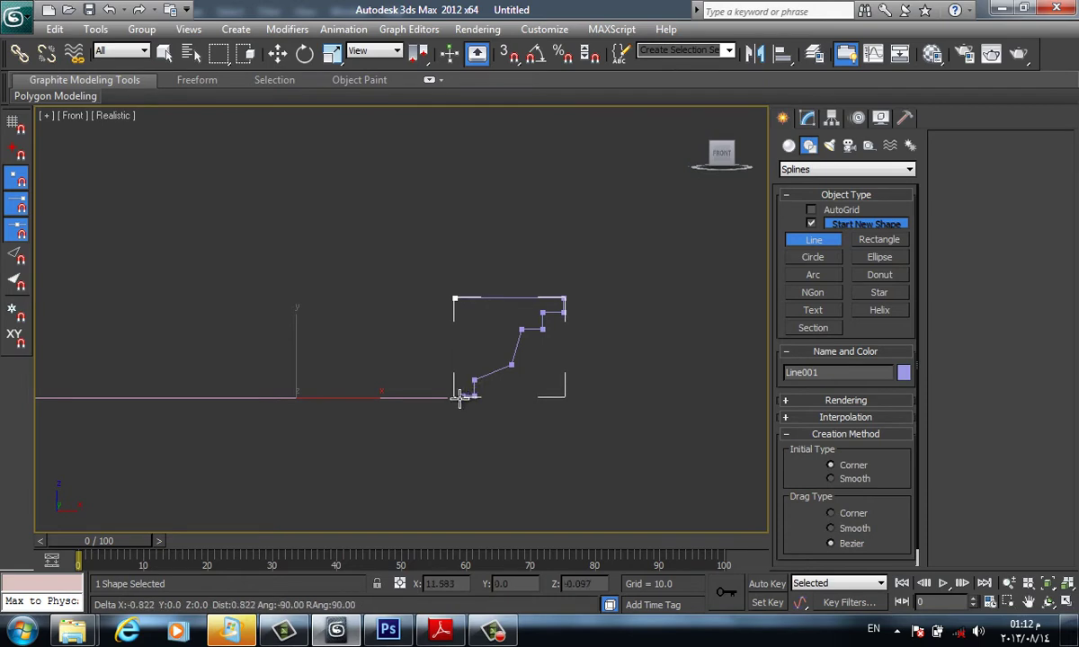
key(w)
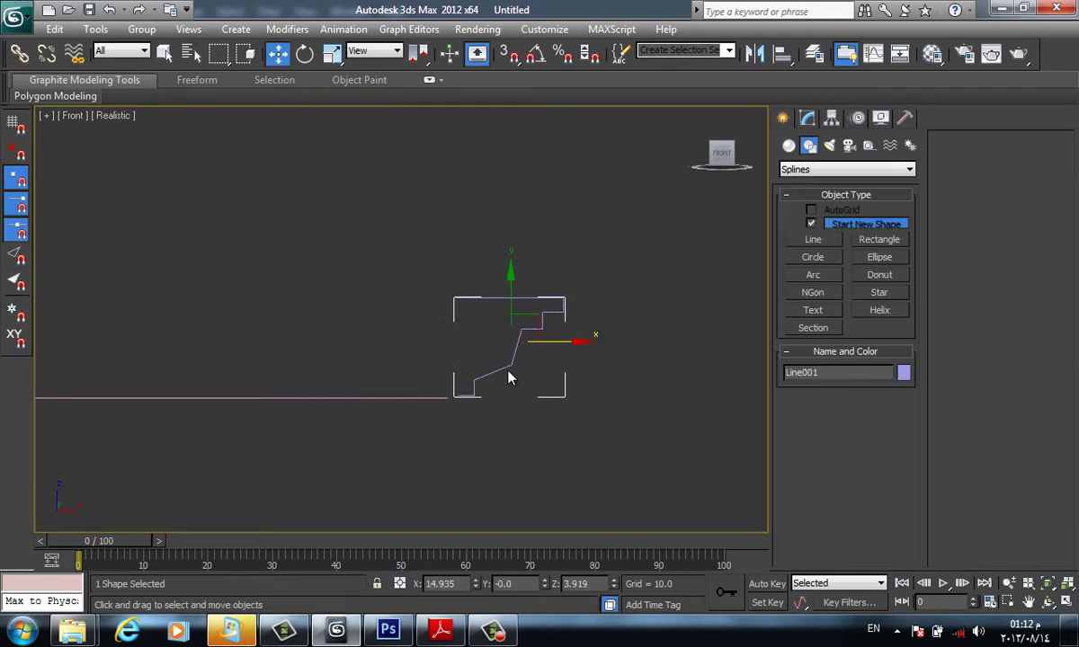
Set the profile line's slope vertex to Smooth so that section curves
key(F1)
click(654, 396)
click(504, 359)
click(508, 370)
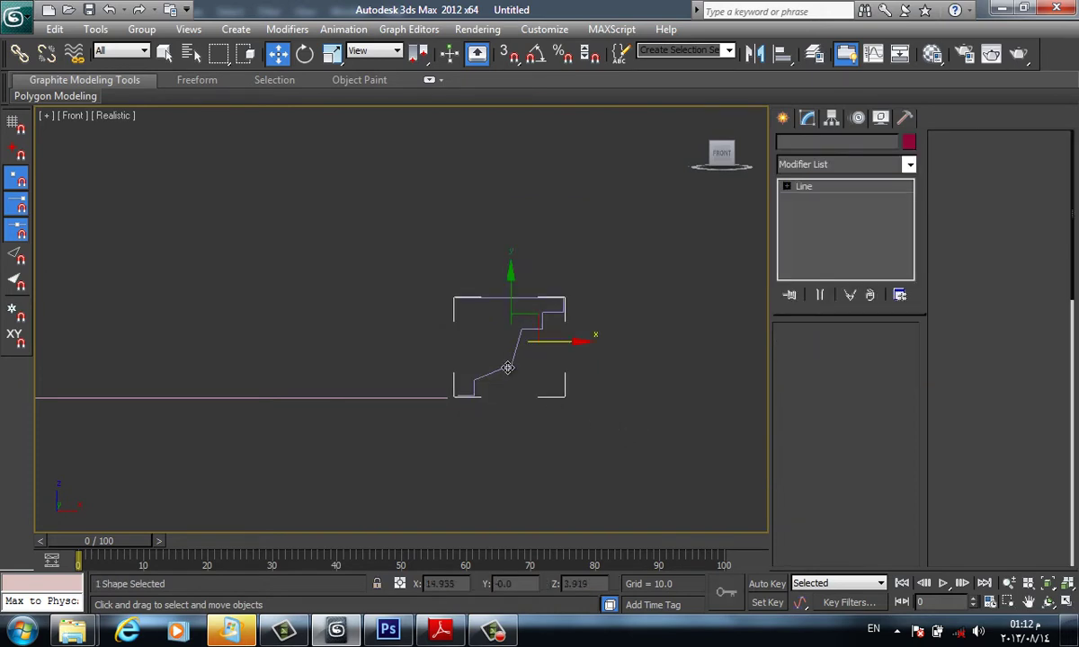
key(1)
drag(489, 349, 526, 378)
scroll(546, 407, up, 3)
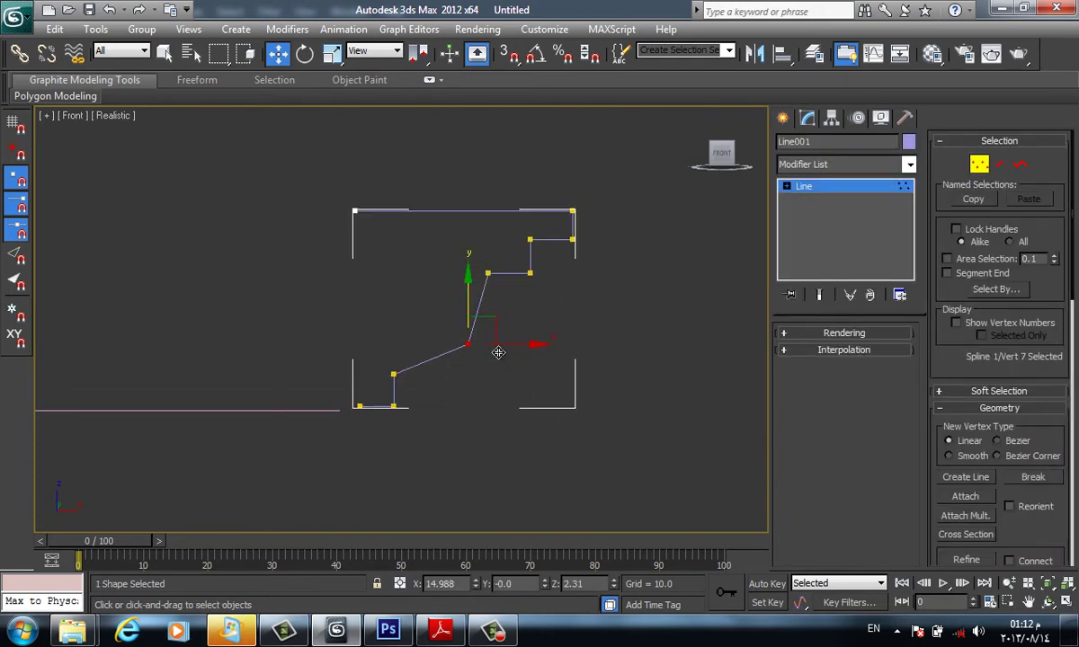
right_click(475, 353)
click(422, 268)
right_click(440, 281)
click(423, 214)
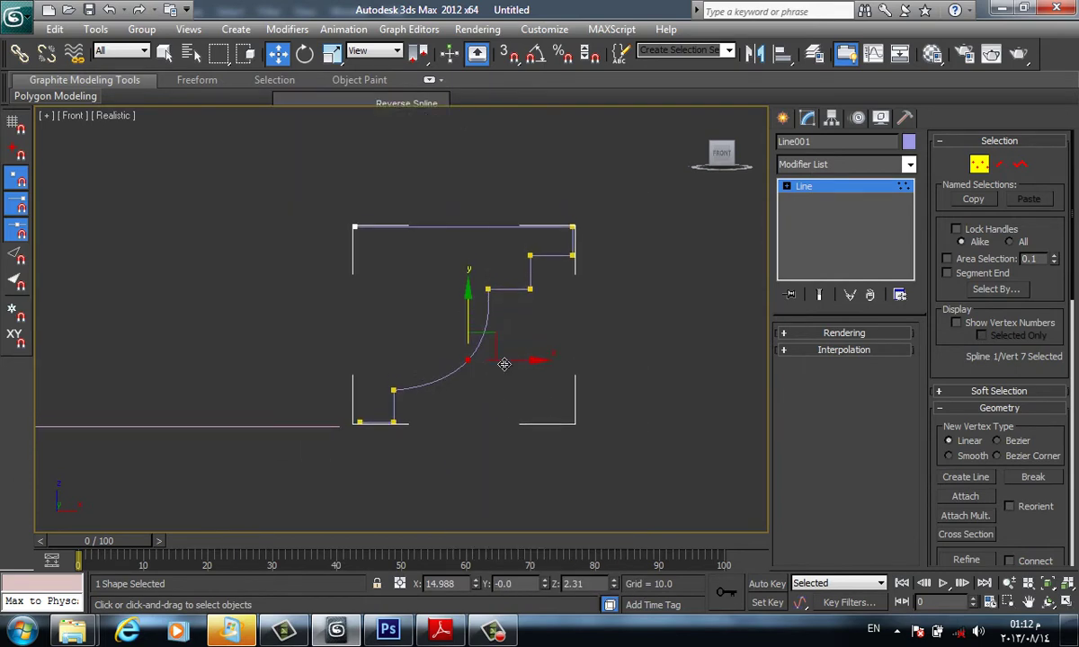
scroll(576, 339, down, 2)
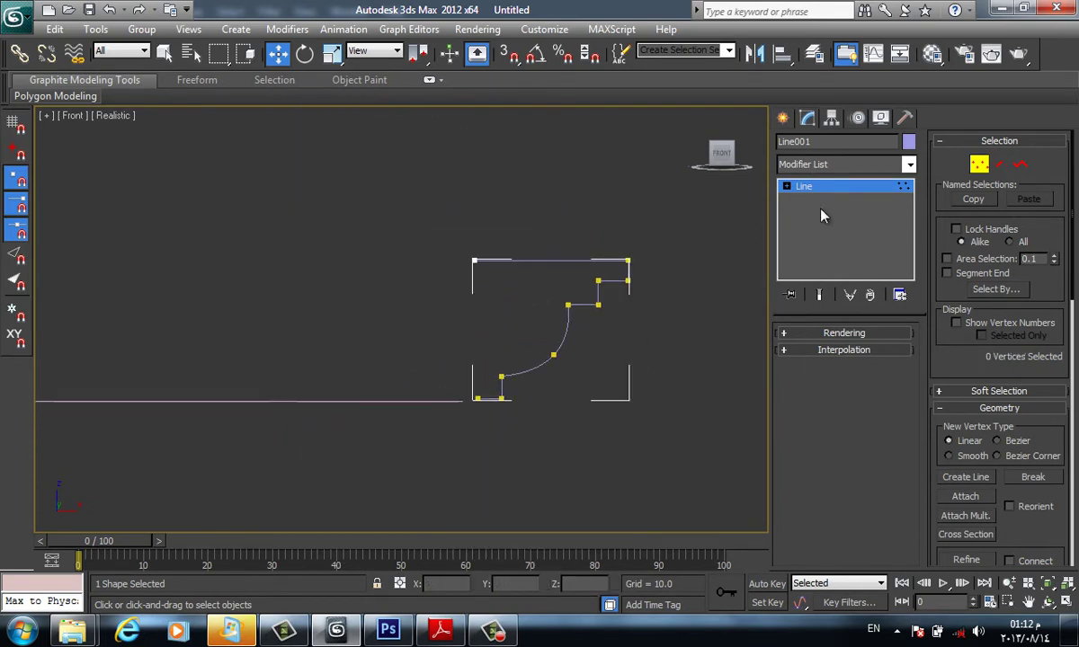
click(783, 117)
alt+middle_drag(568, 392, 529, 445)
Apply Bevel Profile to Rectangle001 with Line001 as the profile, checking it in wireframe
click(444, 424)
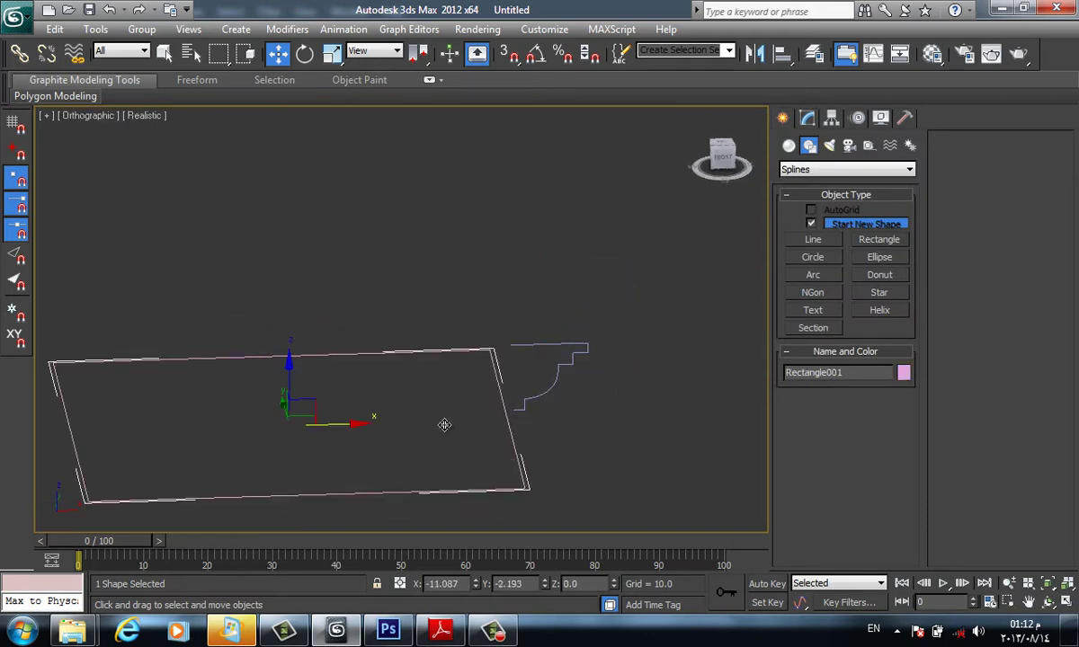
click(807, 118)
click(821, 164)
scroll(827, 185, down, 5)
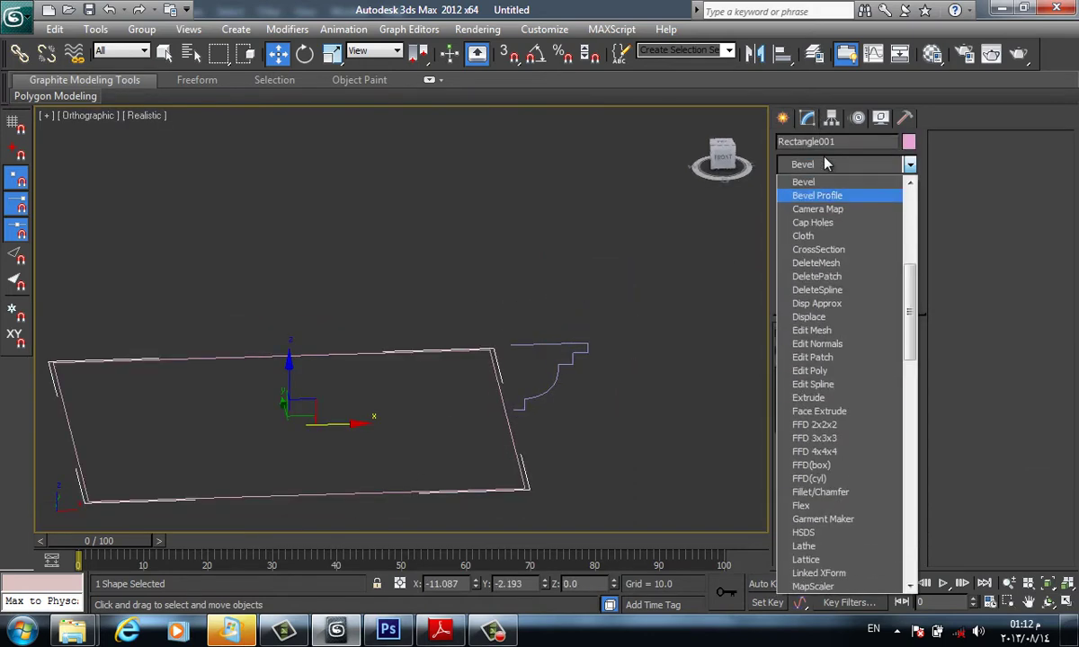
scroll(829, 186, down, 1)
click(831, 183)
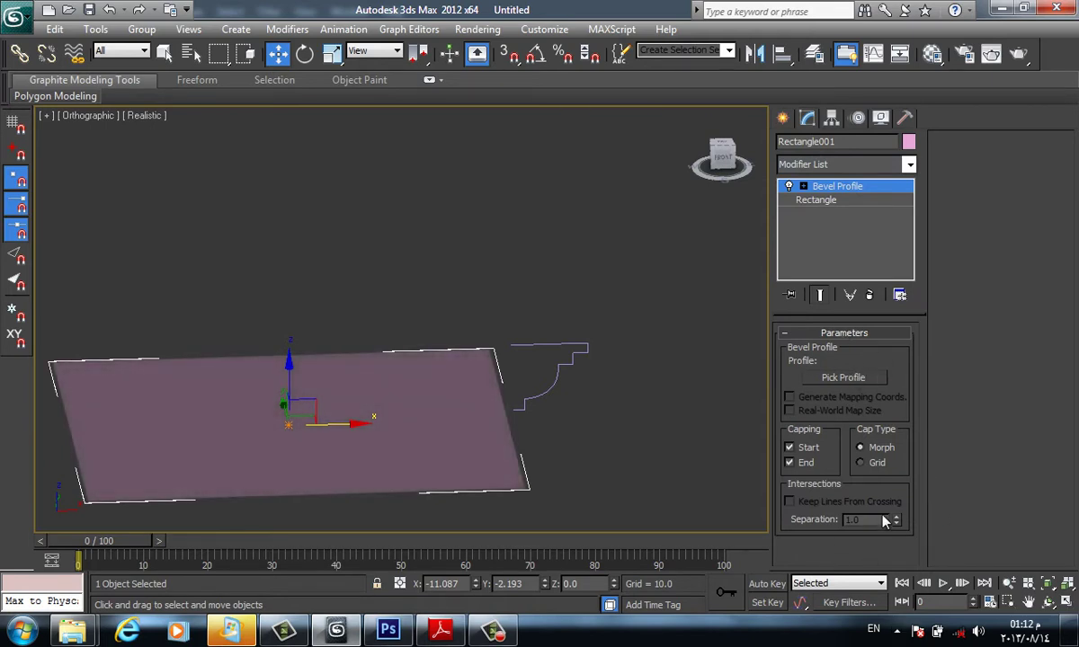
click(843, 378)
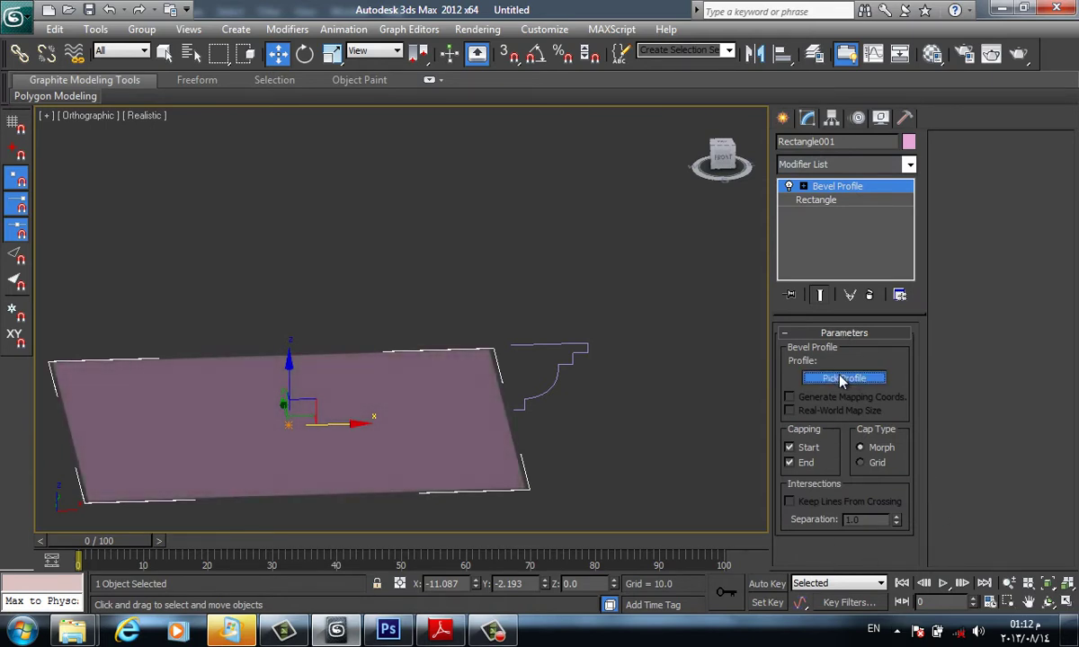
click(558, 366)
mouse_move(645, 427)
alt+middle_down()
mouse_move(645, 402)
mouse_move(682, 349)
mouse_move(651, 370)
alt+middle_up()
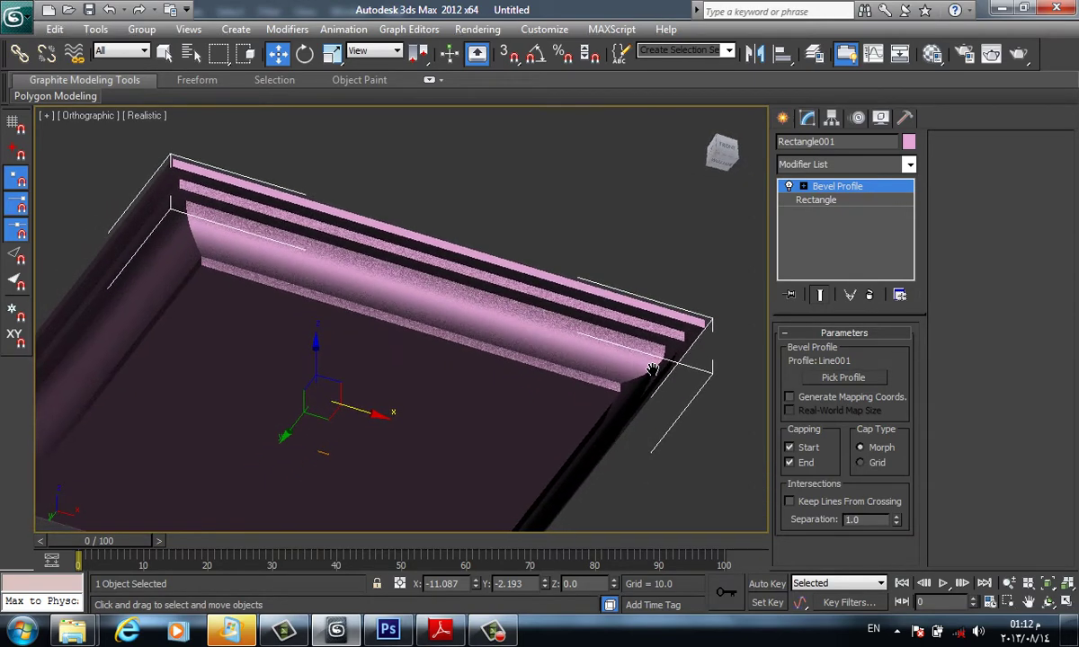
key(F3)
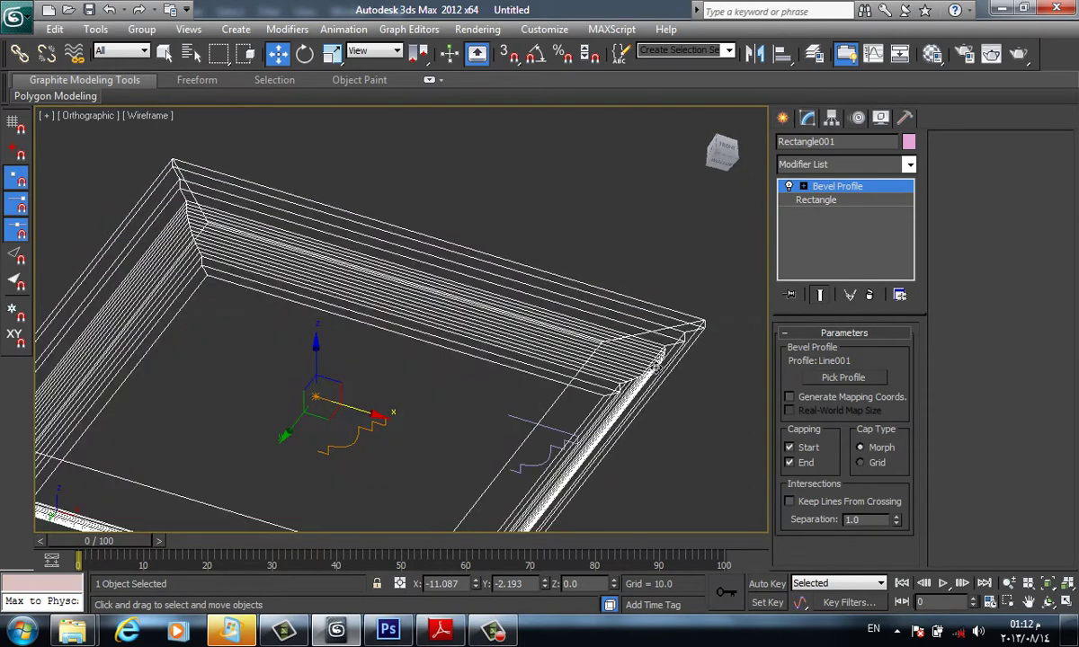
middle_drag(654, 369, 634, 377)
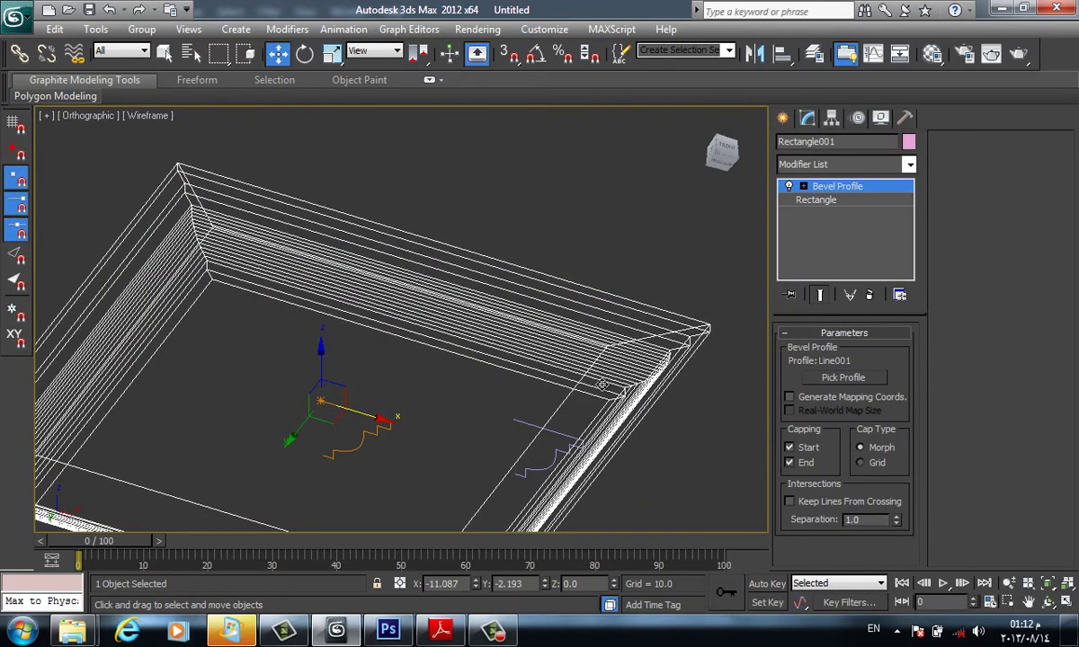
key(F3)
In Front view, move Line001's segments sideways and its top segments upward to enlarge the profile
key(f)
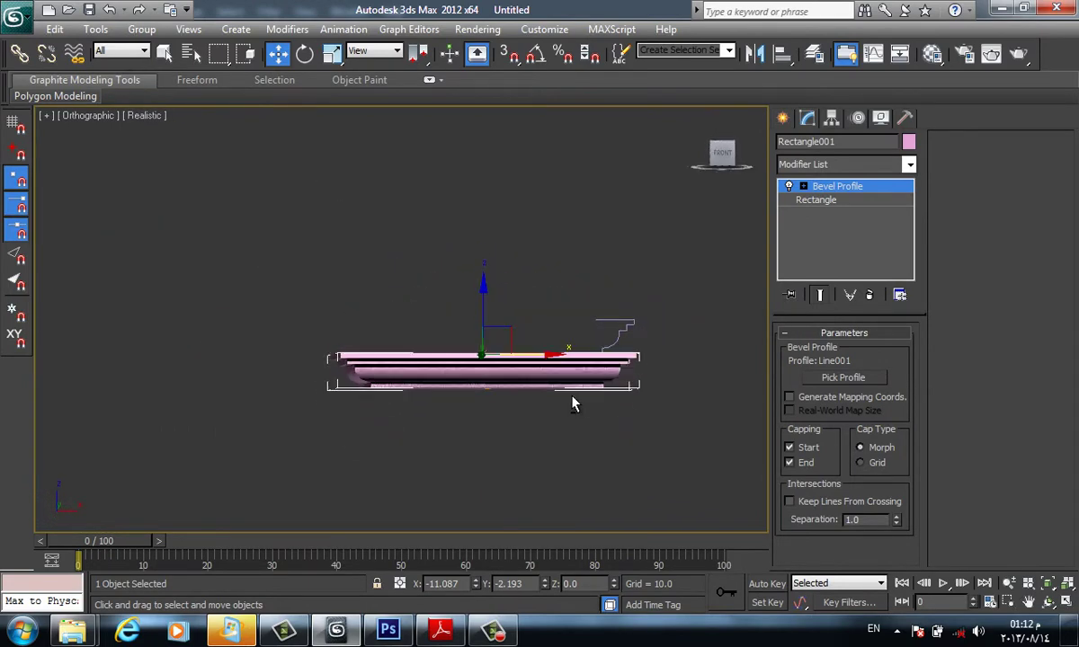
click(621, 331)
scroll(583, 357, up, 3)
scroll(583, 357, up, 2)
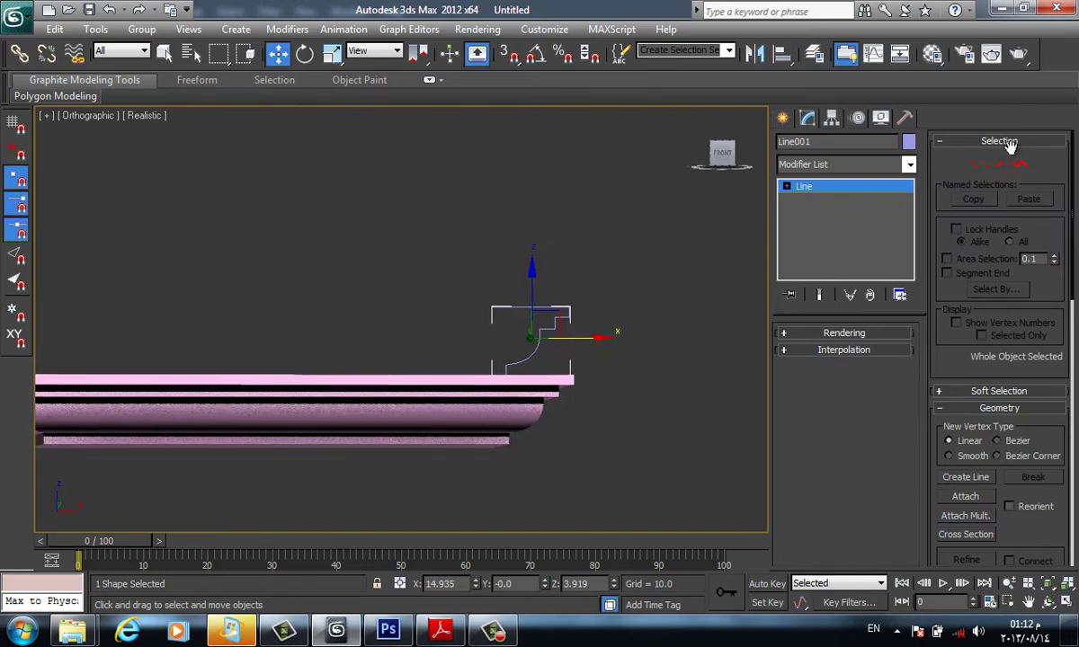
click(998, 163)
click(573, 313)
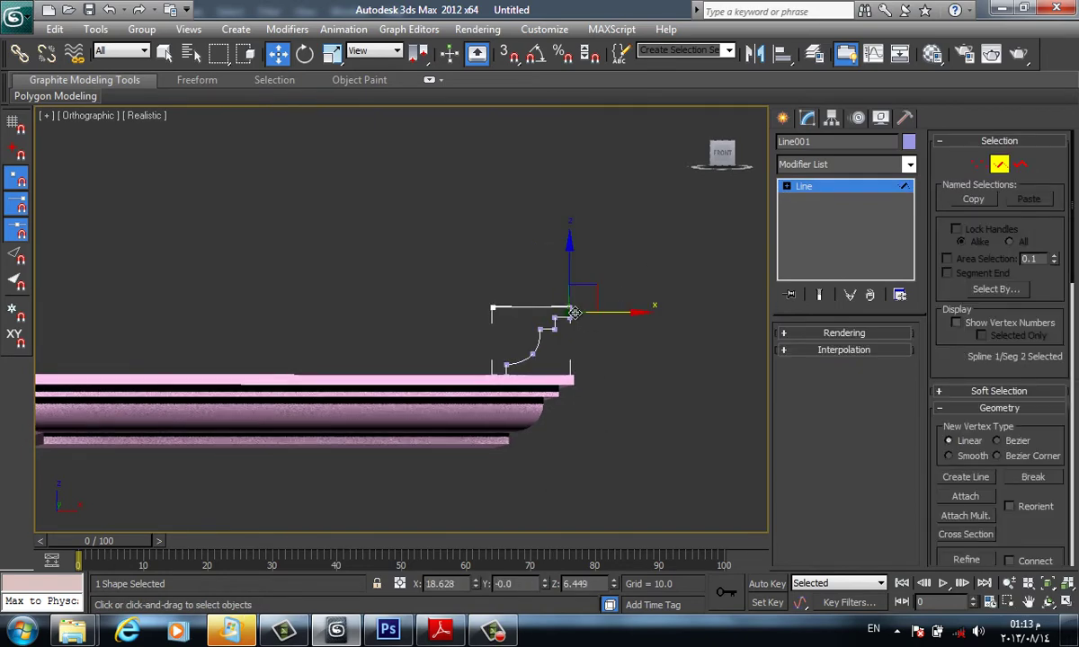
drag(573, 313, 610, 326)
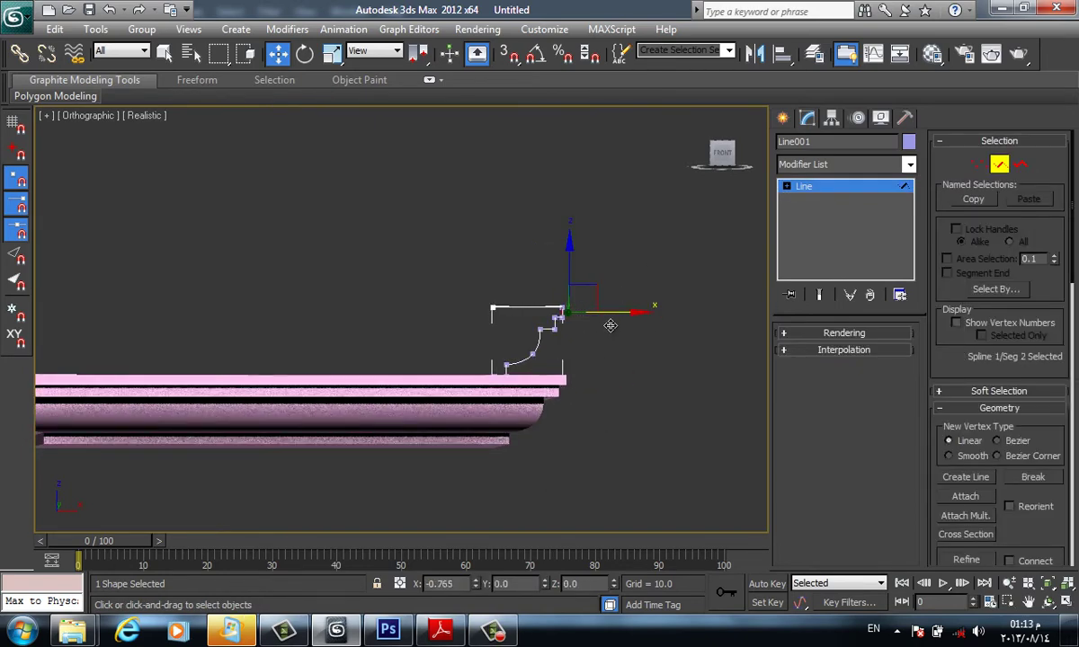
drag(466, 257, 629, 326)
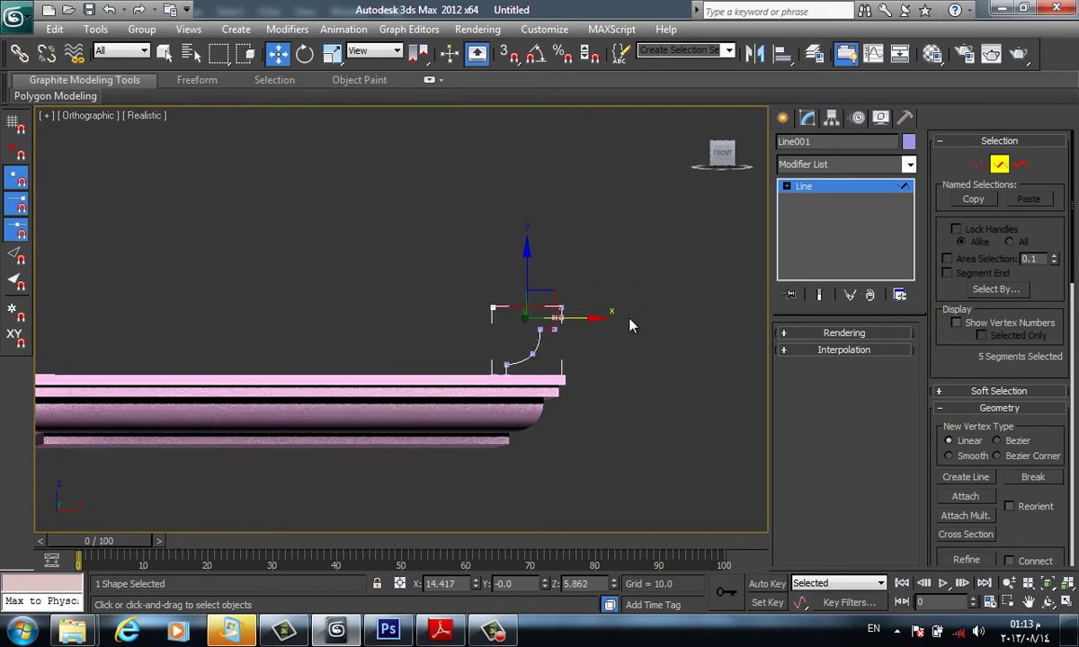
drag(558, 316, 557, 305)
click(589, 334)
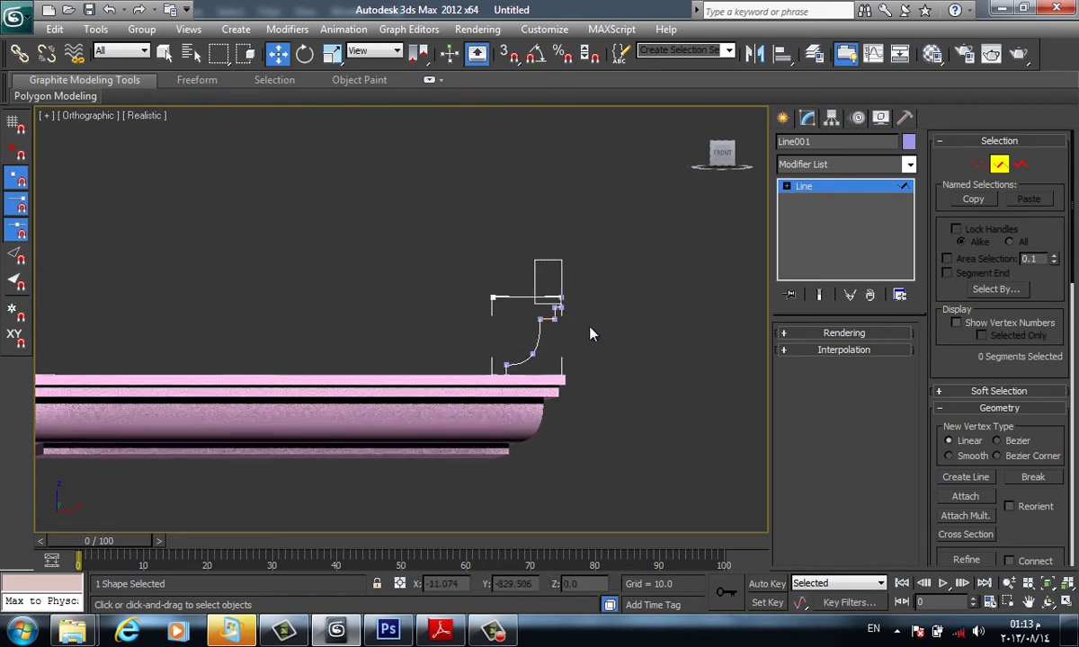
drag(616, 318, 659, 379)
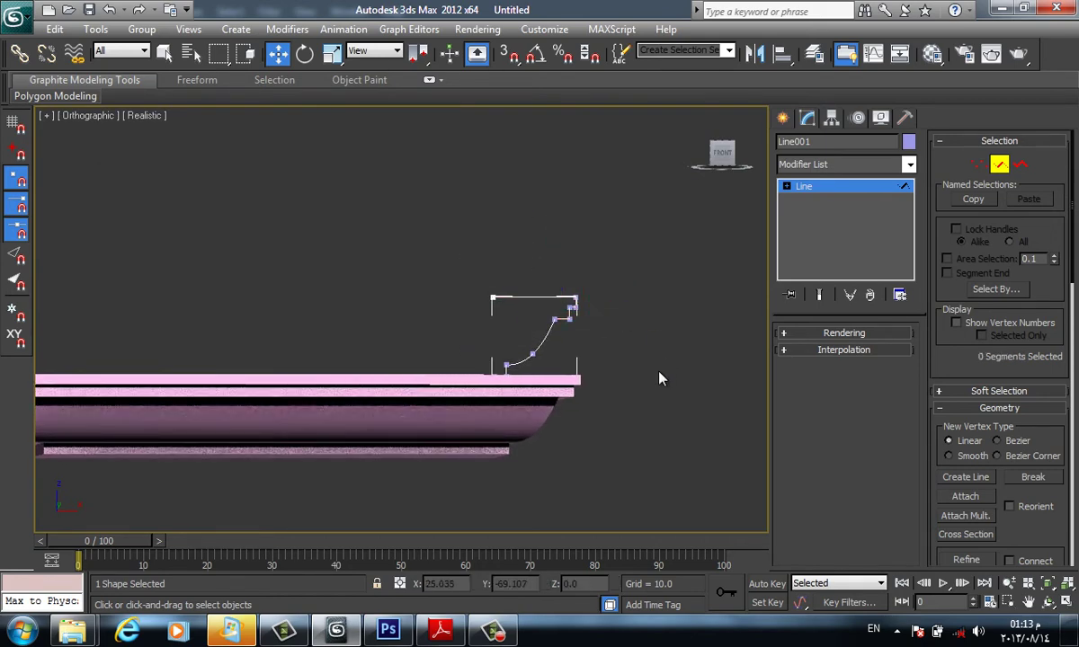
Switch Line001 to vertex editing and start Connect on its end vertices, inspecting the molding in perspective
mouse_move(659, 378)
alt+middle_down()
mouse_move(652, 436)
mouse_move(649, 404)
mouse_move(667, 457)
mouse_move(650, 433)
mouse_move(623, 423)
mouse_move(641, 450)
mouse_move(529, 361)
mouse_move(547, 379)
alt+middle_up()
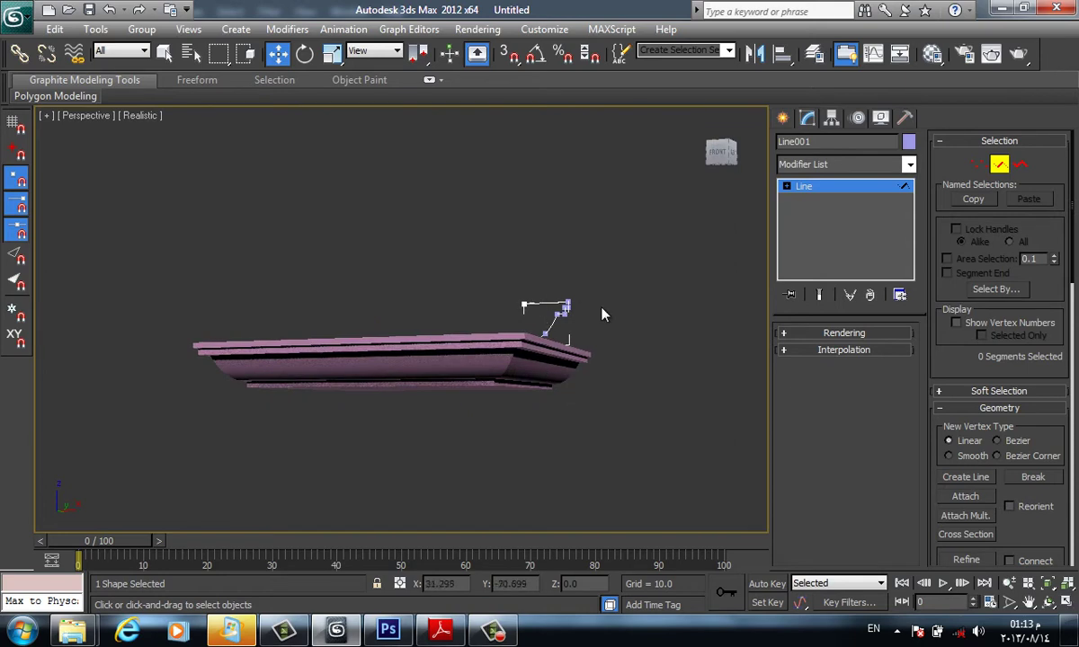
mouse_move(602, 314)
alt+middle_down()
mouse_move(604, 365)
mouse_move(559, 366)
mouse_move(611, 377)
alt+middle_up()
scroll(1002, 433, down, 2)
scroll(980, 338, down, 3)
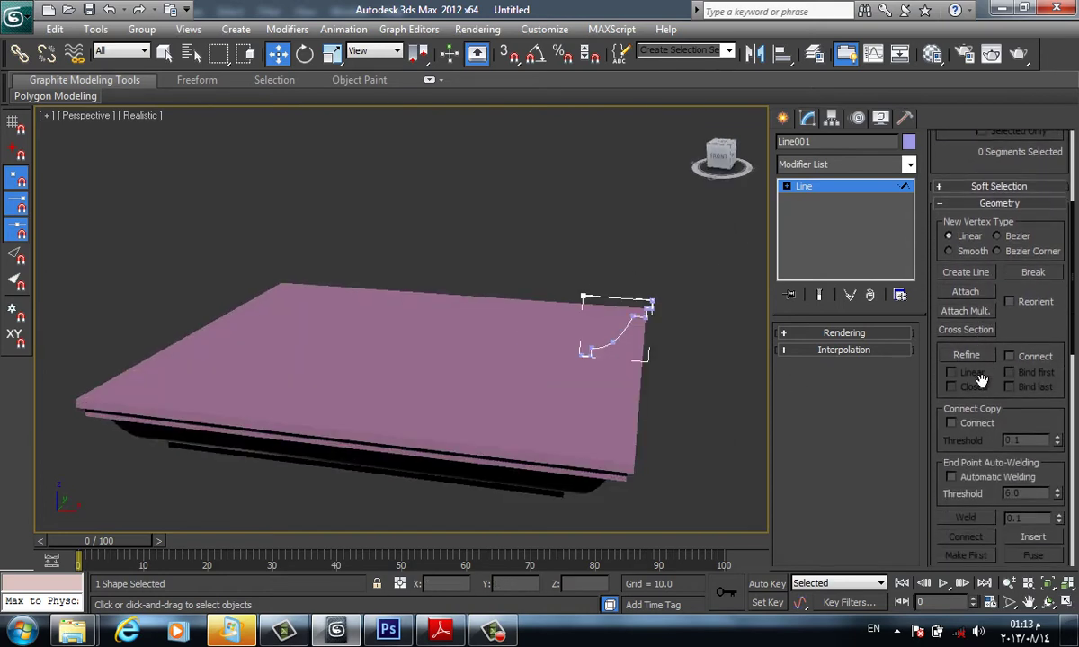
scroll(980, 342, down, 2)
scroll(983, 413, down, 2)
key(1)
click(965, 436)
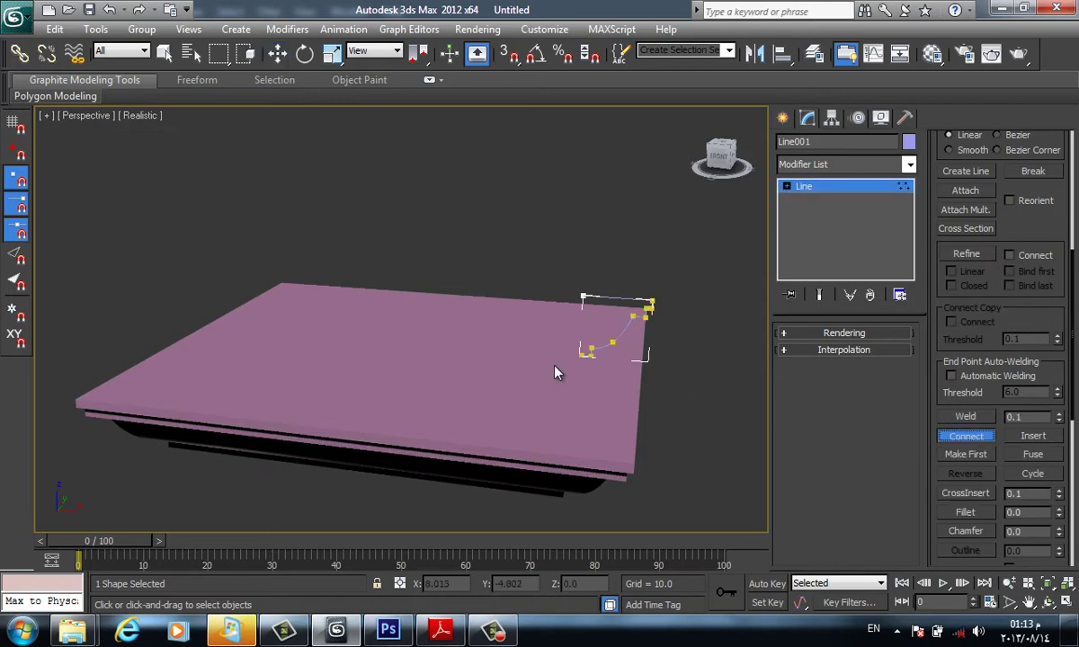
key(F3)
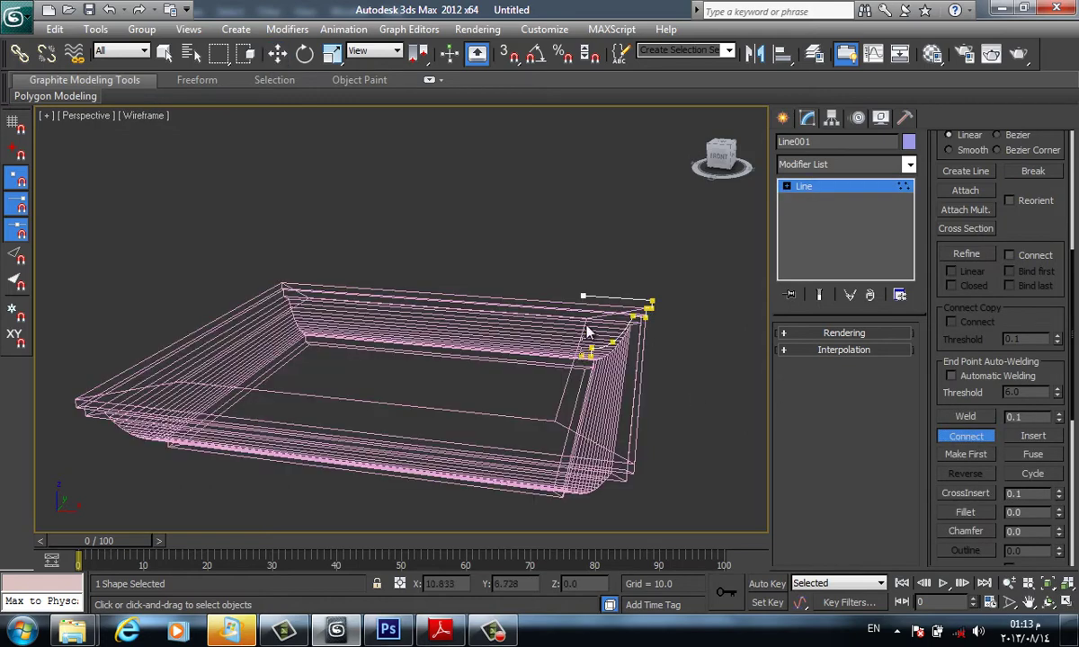
key(F3)
mouse_move(585, 295)
alt+middle_down()
mouse_move(653, 280)
mouse_move(657, 251)
mouse_move(667, 422)
mouse_move(540, 319)
alt+middle_up()
Draw a second rectangle plan, Rectangle002 (161.669 by 75.815), beside the molding
key(w)
click(783, 120)
scroll(568, 321, down, 3)
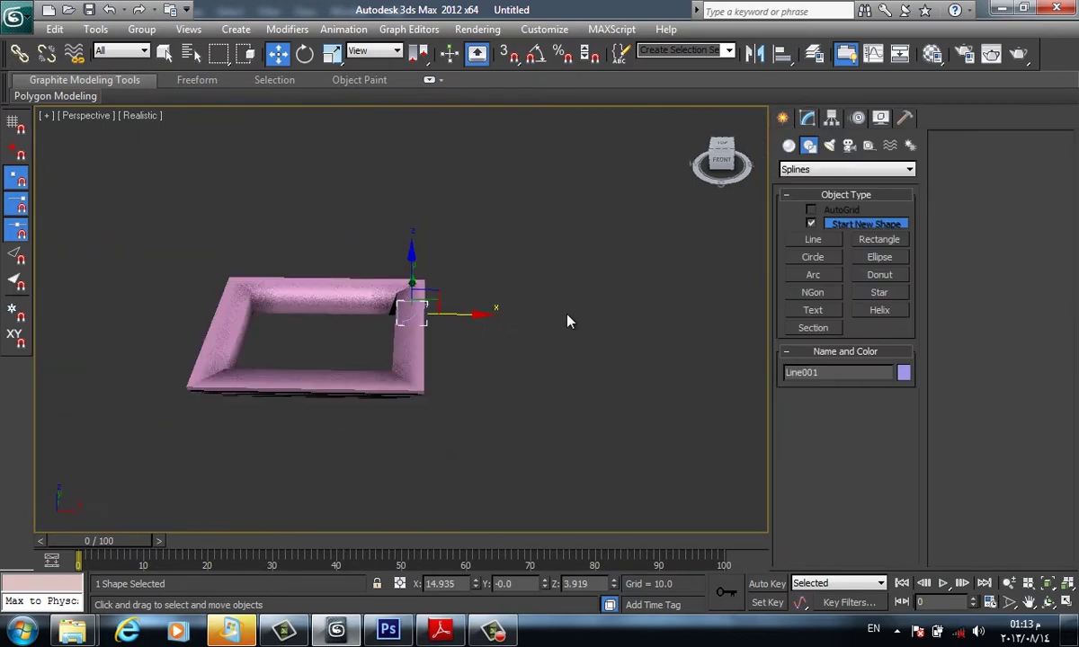
click(879, 239)
scroll(508, 366, up, 1)
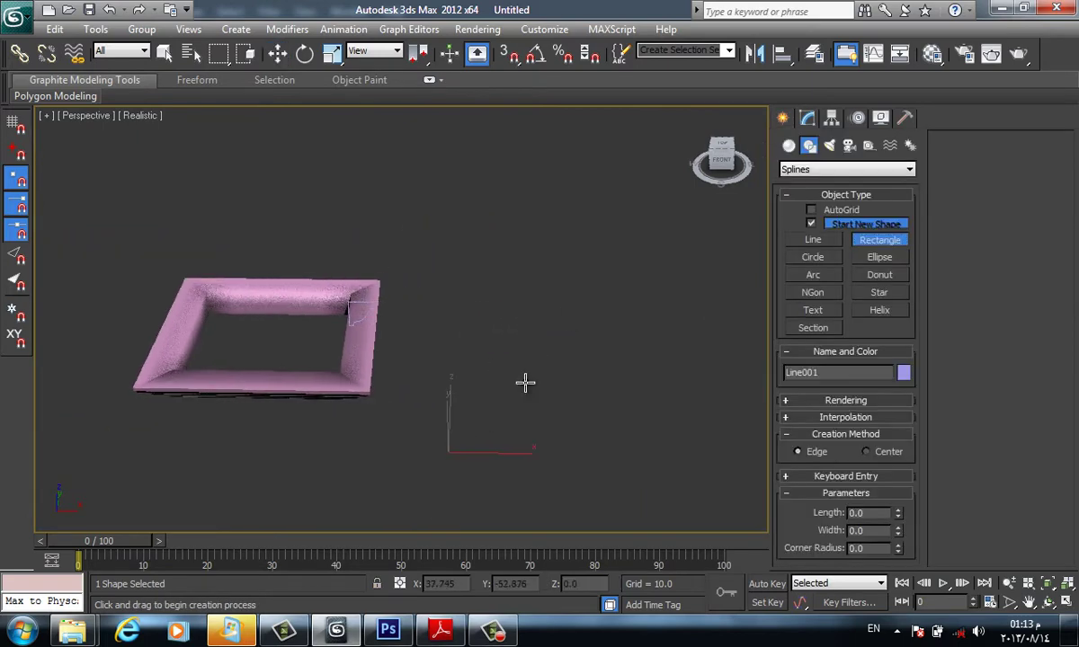
drag(447, 452, 638, 194)
middle_drag(669, 312, 531, 305)
In Front view, draw a new eight-vertex stepped profile line, Line002
click(813, 239)
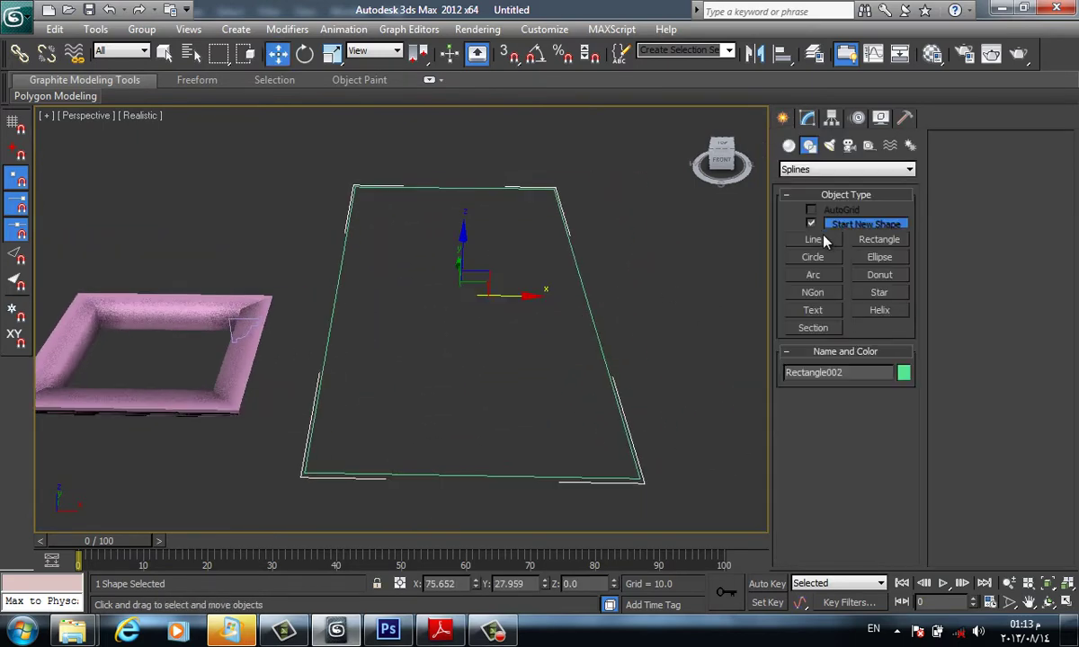
middle_drag(745, 260, 585, 300)
key(f)
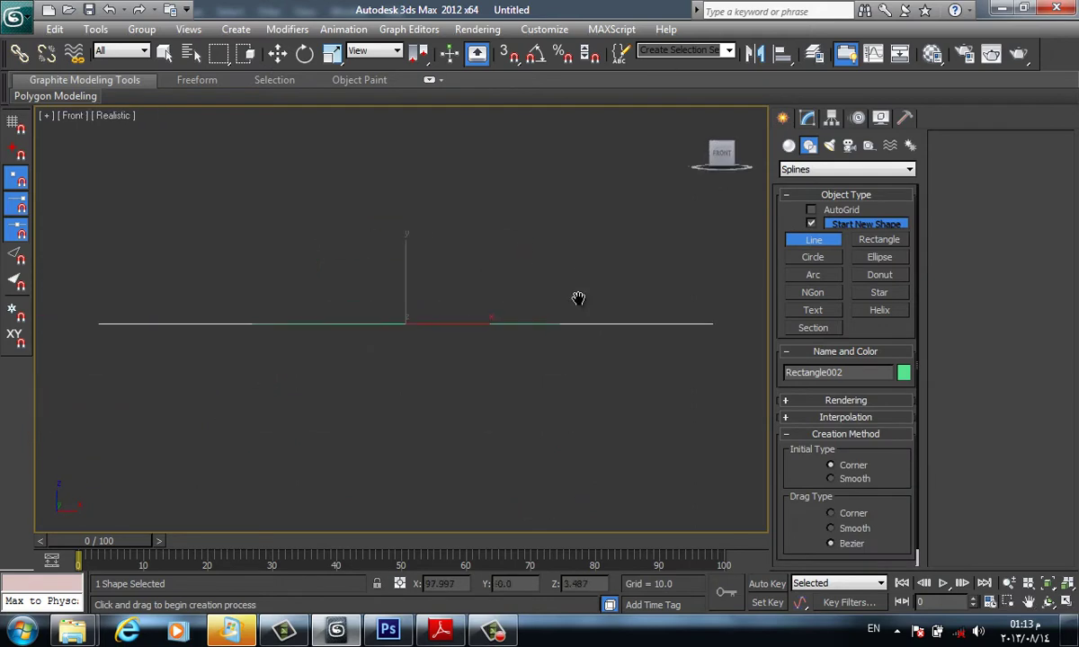
click(597, 350)
click(597, 333)
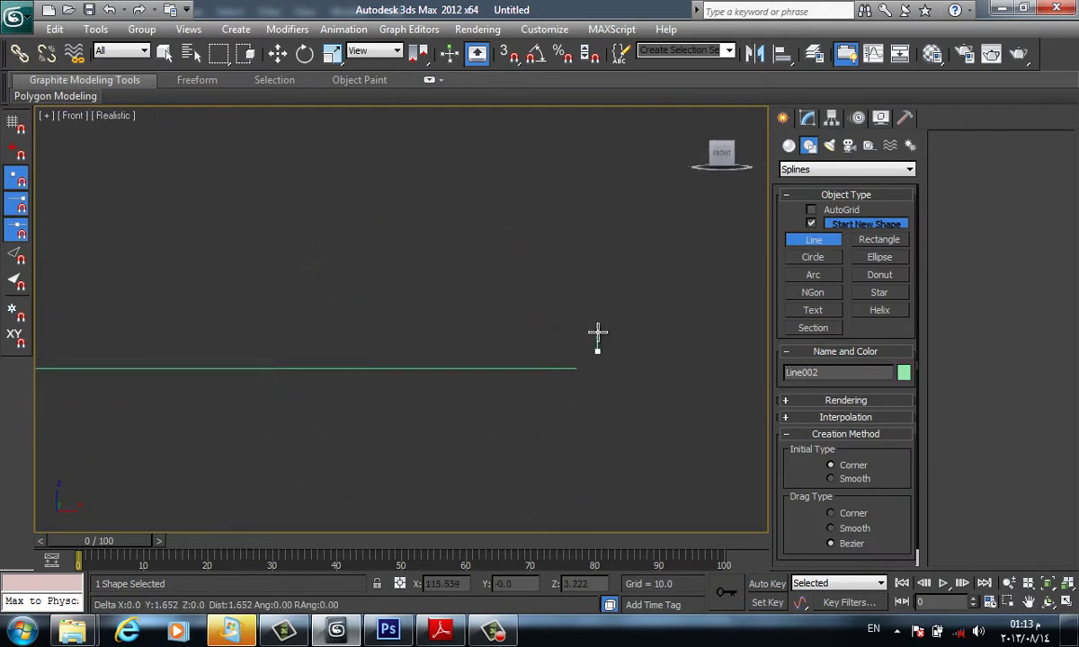
click(567, 331)
click(458, 326)
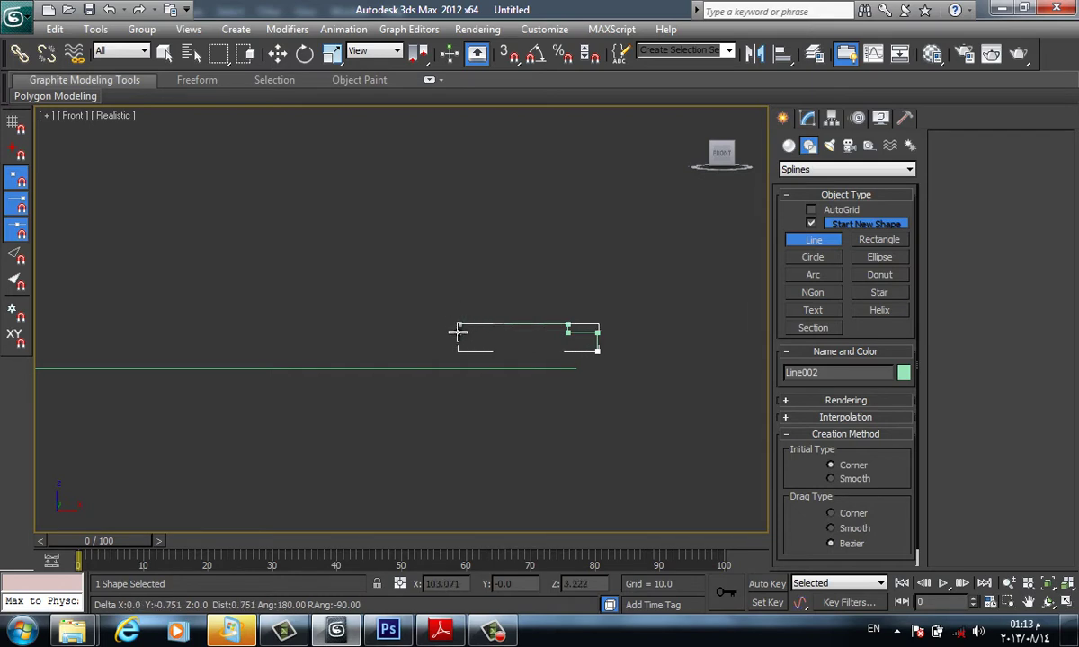
click(451, 340)
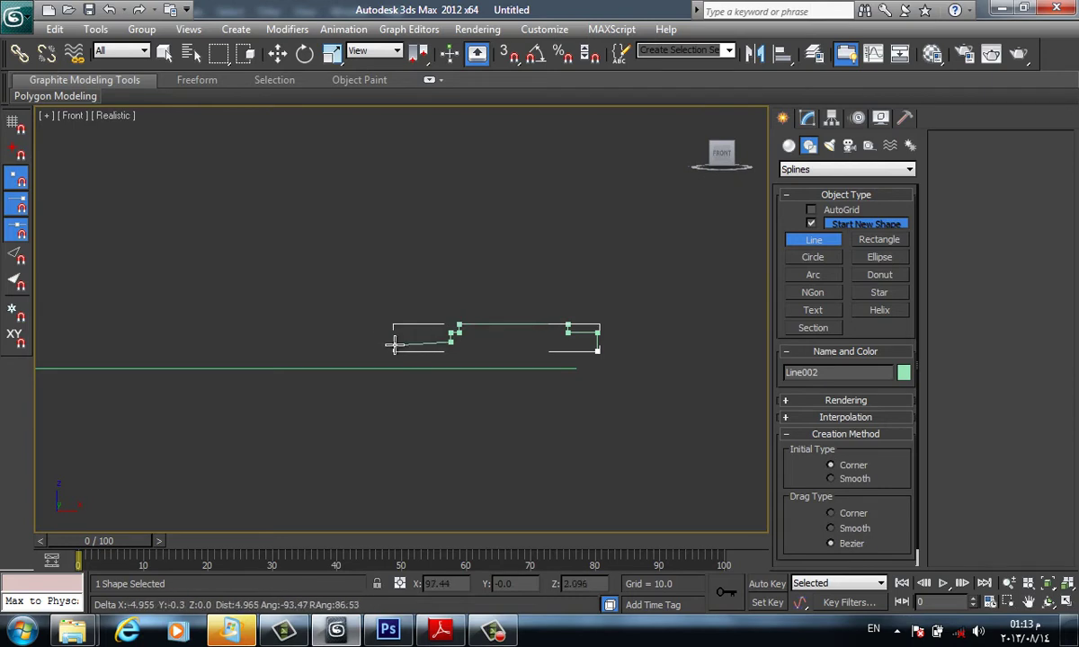
click(360, 333)
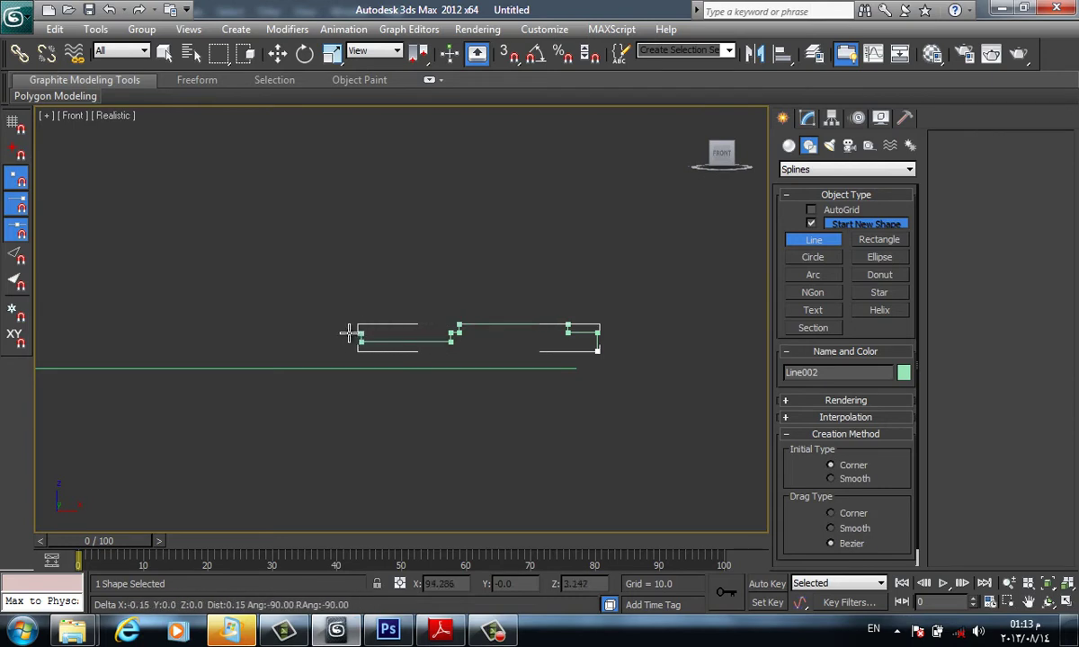
click(350, 329)
click(337, 321)
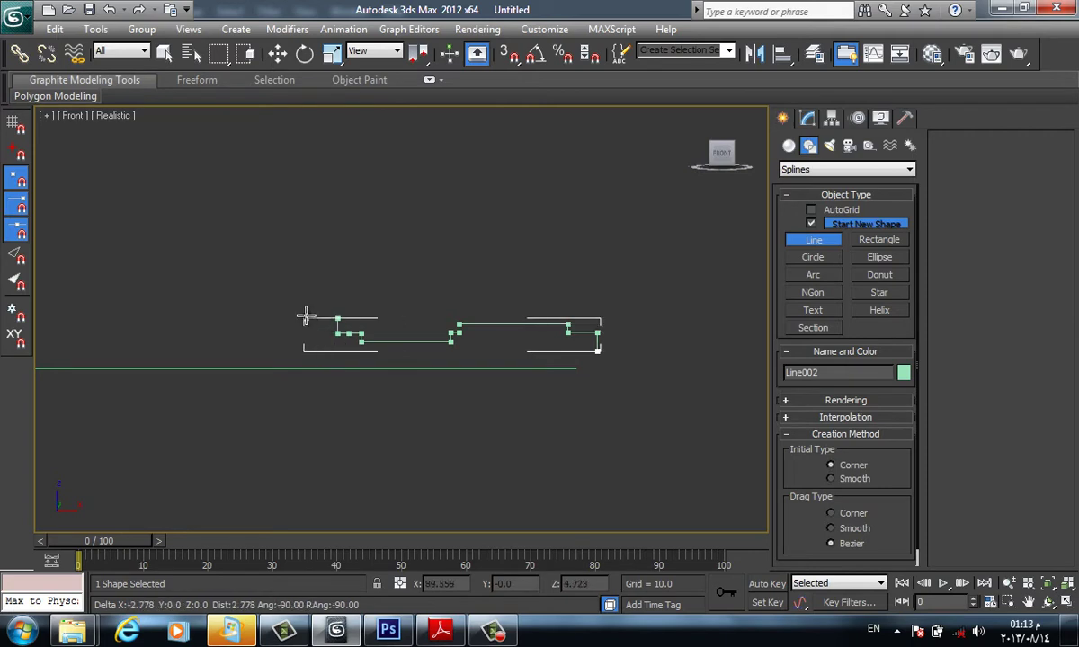
right_click(457, 386)
Select Rectangle002 and bring up its parameters in the Modify panel
scroll(458, 387, down, 5)
key(w)
mouse_move(418, 407)
alt+middle_down()
mouse_move(392, 401)
mouse_move(410, 446)
alt+middle_up()
click(409, 442)
click(807, 118)
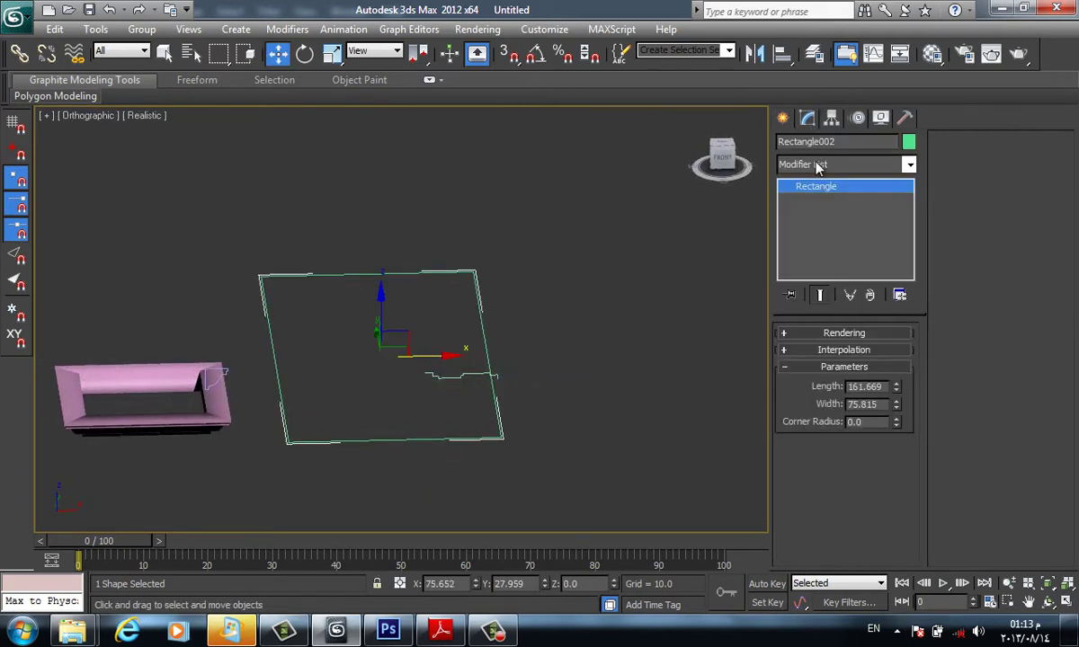
Apply Bevel Profile to Rectangle002 using Line002, then inspect the stepped mass in Perspective view
click(818, 164)
scroll(826, 178, down, 3)
click(827, 180)
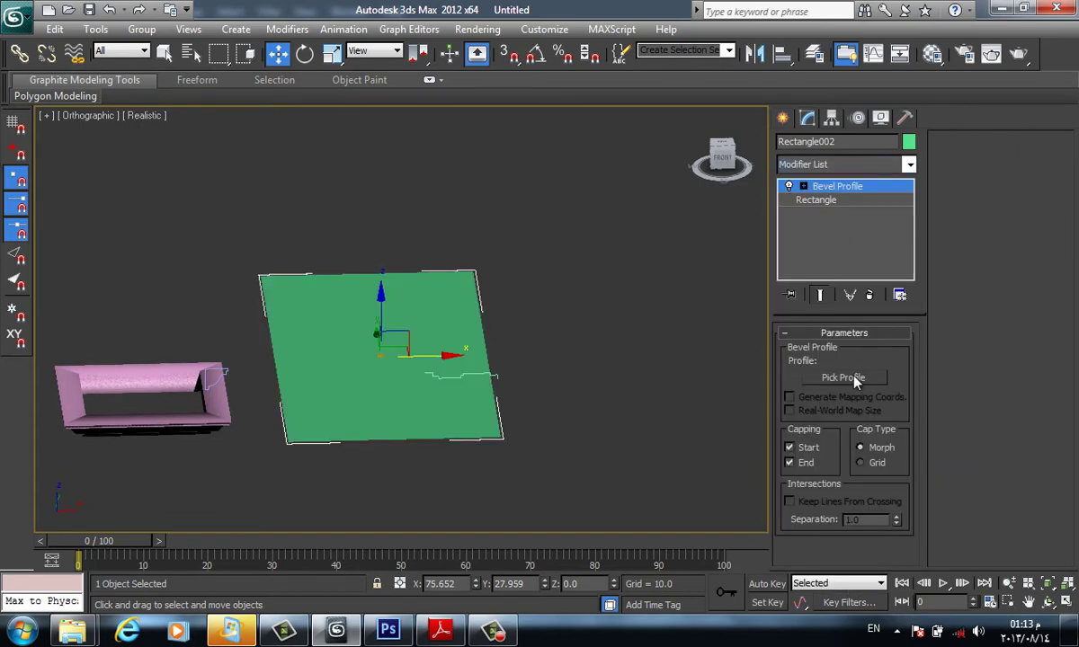
click(854, 379)
click(486, 374)
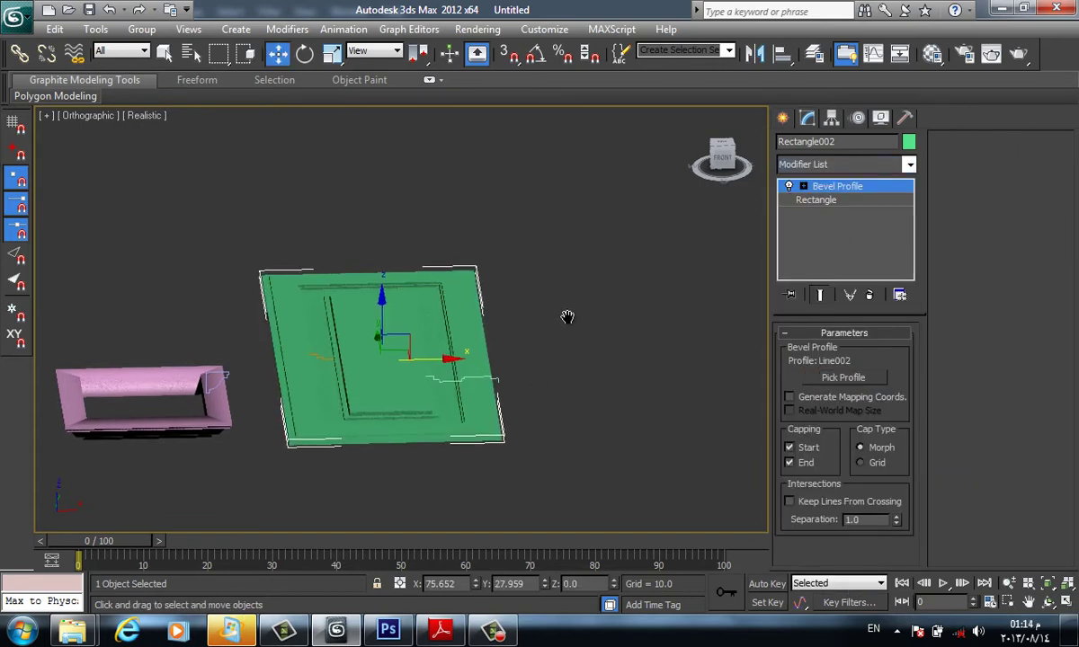
key(F4)
mouse_move(565, 315)
alt+middle_down()
mouse_move(561, 354)
mouse_move(494, 290)
mouse_move(513, 393)
mouse_move(533, 357)
alt+middle_up()
key(p)
key(F4)
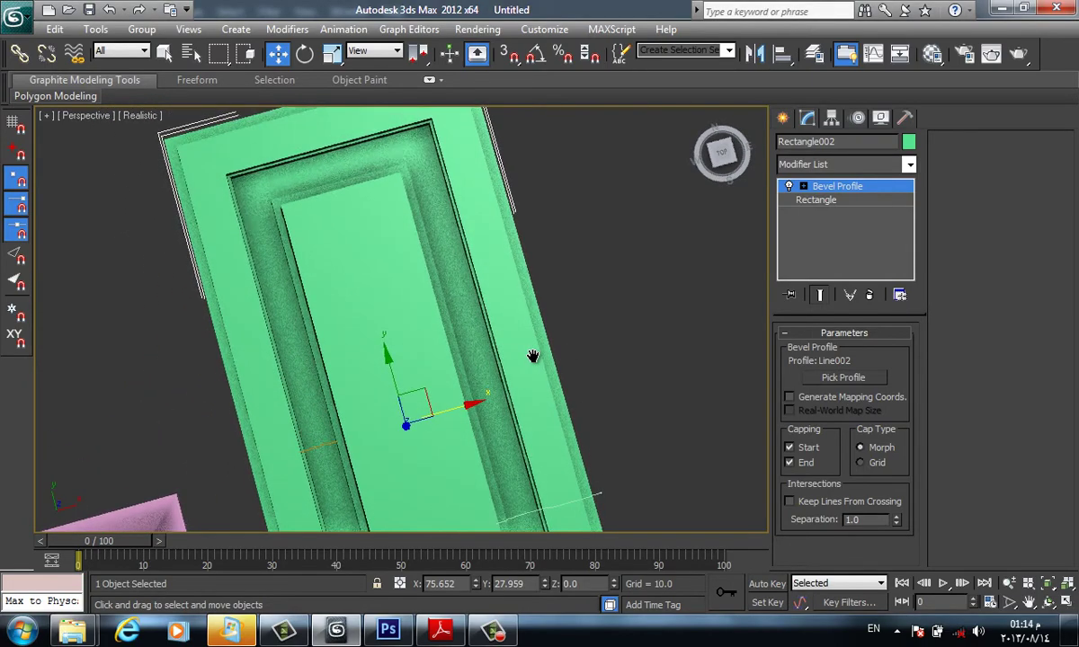
scroll(533, 359, down, 2)
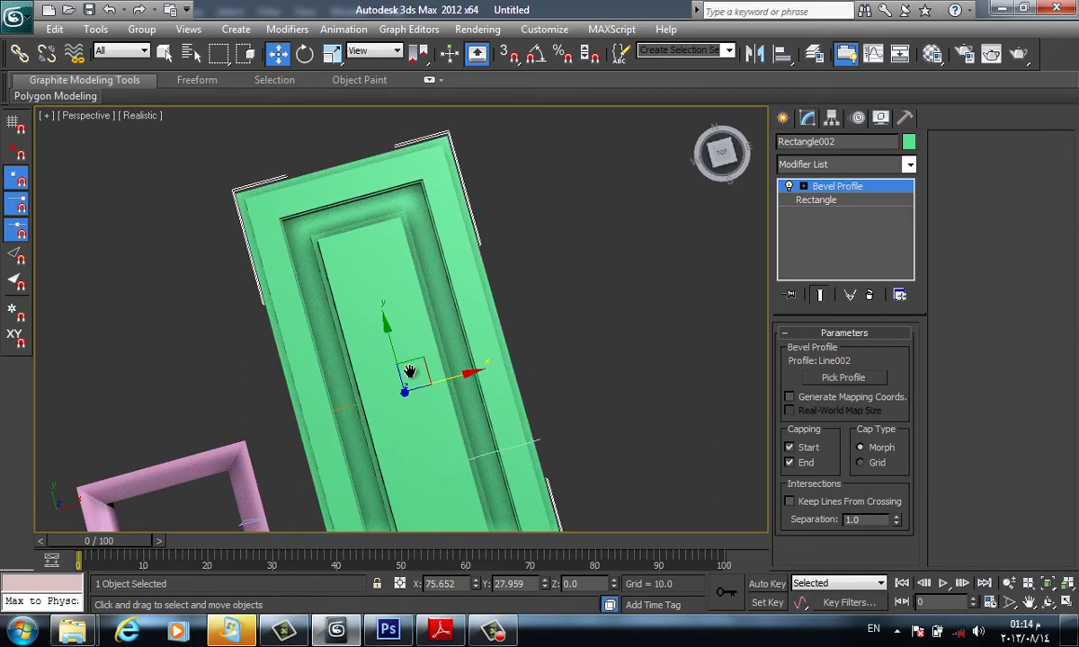
alt+middle_drag(415, 373, 486, 333)
scroll(472, 379, up, 5)
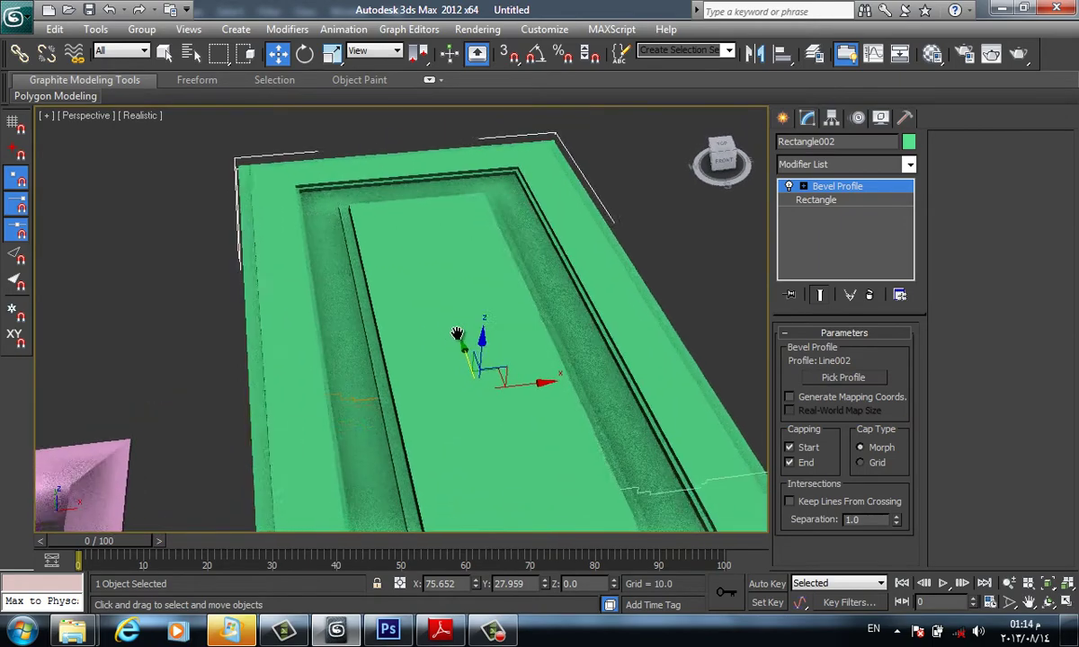
scroll(458, 333, up, 3)
key(F3)
In Front view, select Line002 and move it higher above the shapes
click(782, 117)
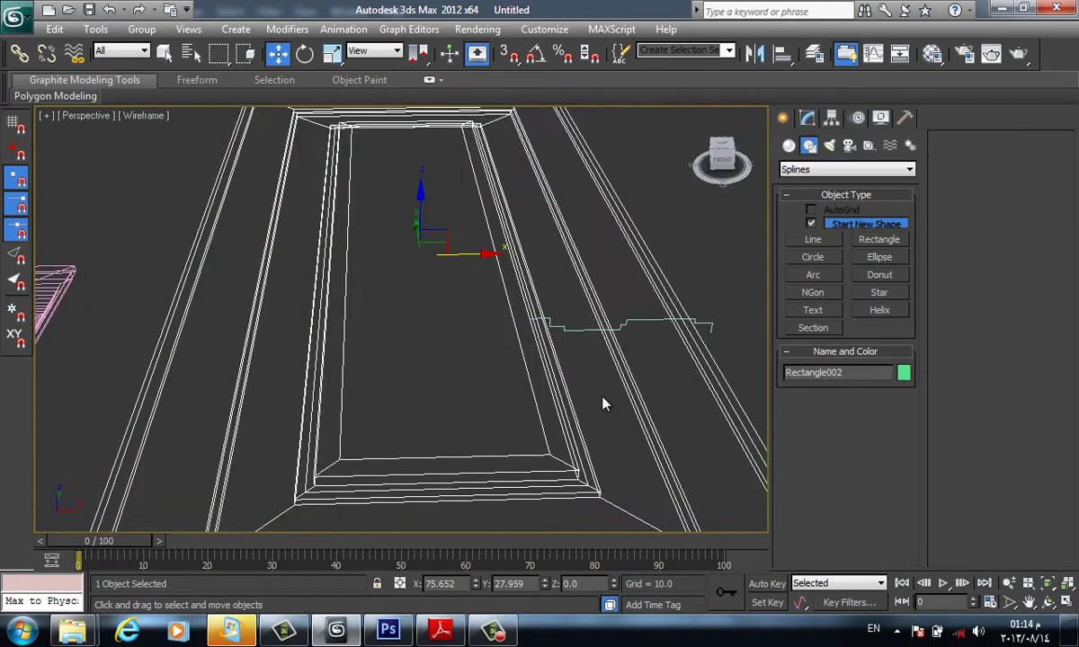
click(651, 317)
key(f)
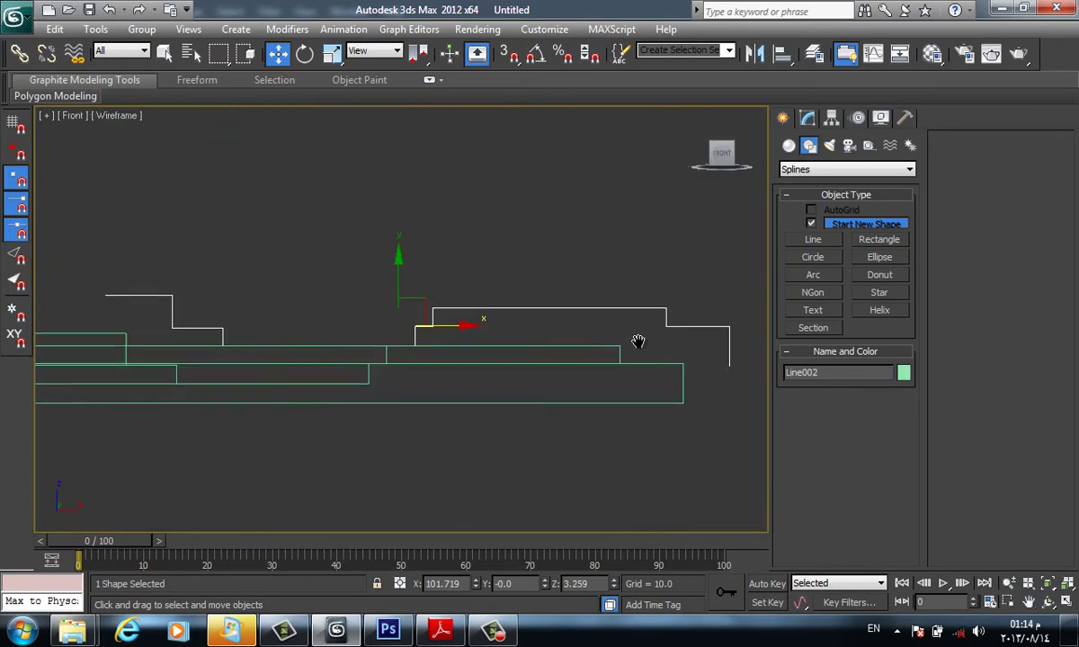
scroll(407, 286, down, 3)
drag(407, 287, 422, 184)
middle_drag(325, 190, 376, 212)
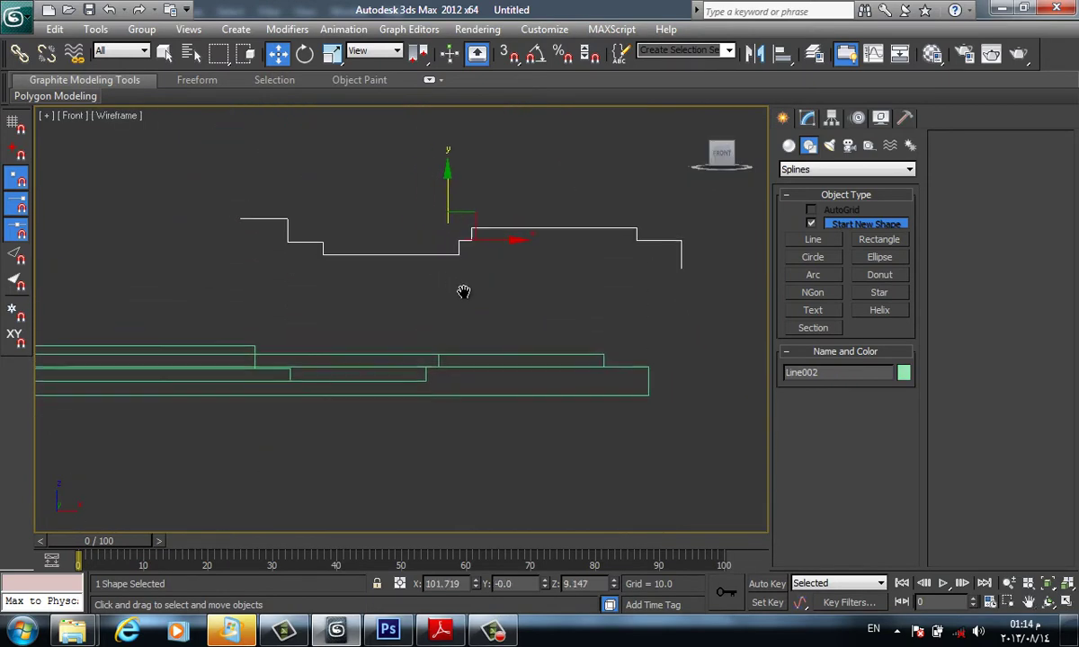
scroll(640, 222, down, 2)
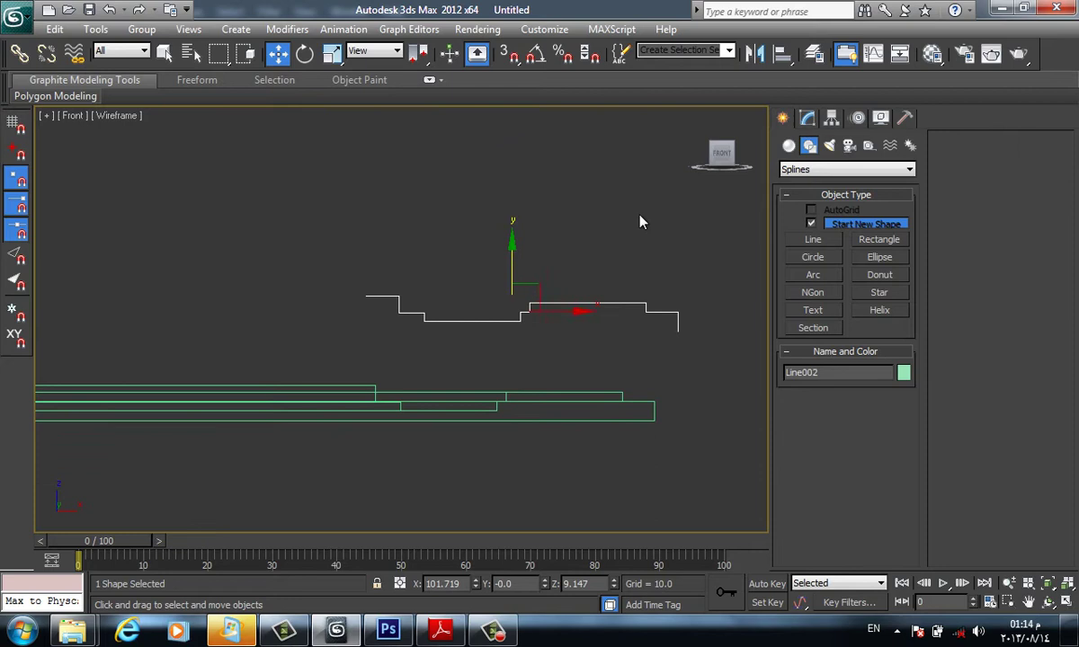
click(805, 119)
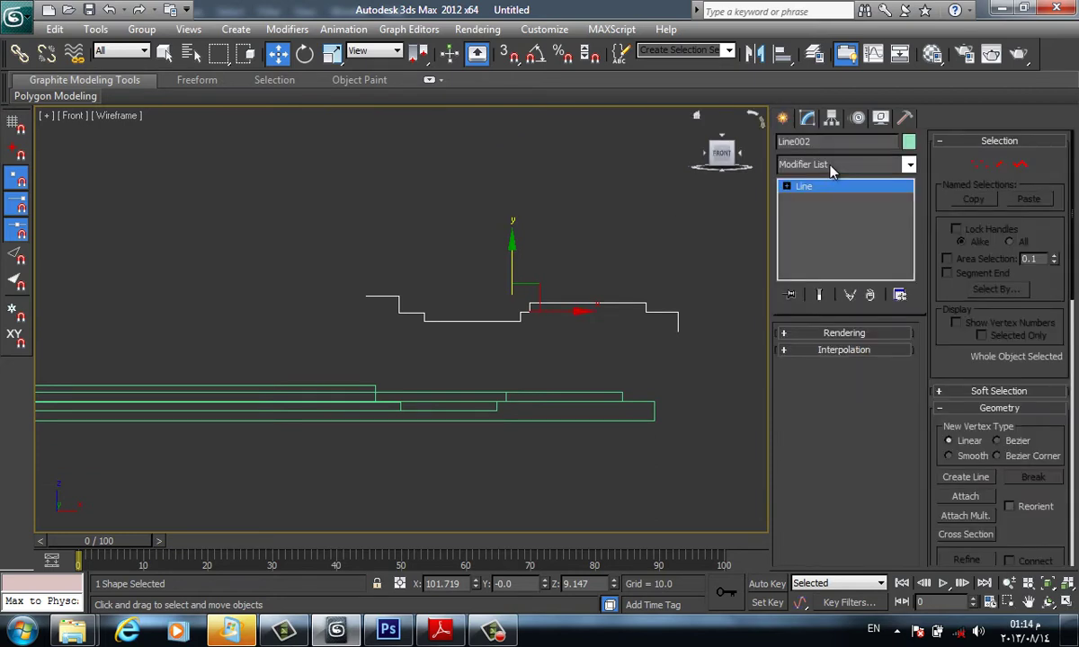
click(492, 627)
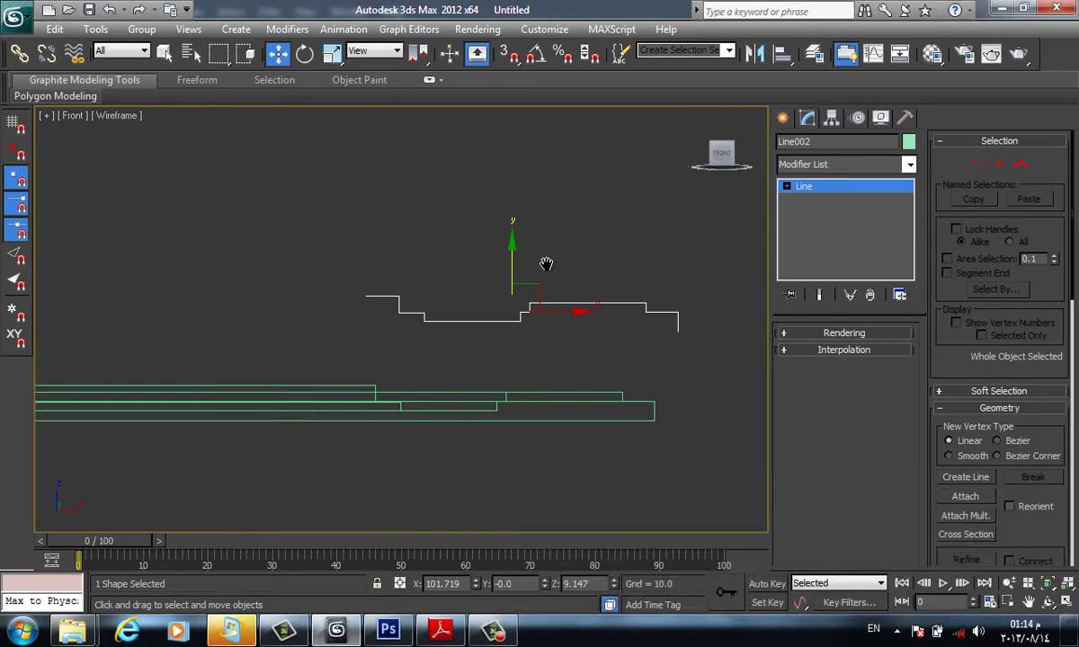
middle_drag(546, 263, 554, 289)
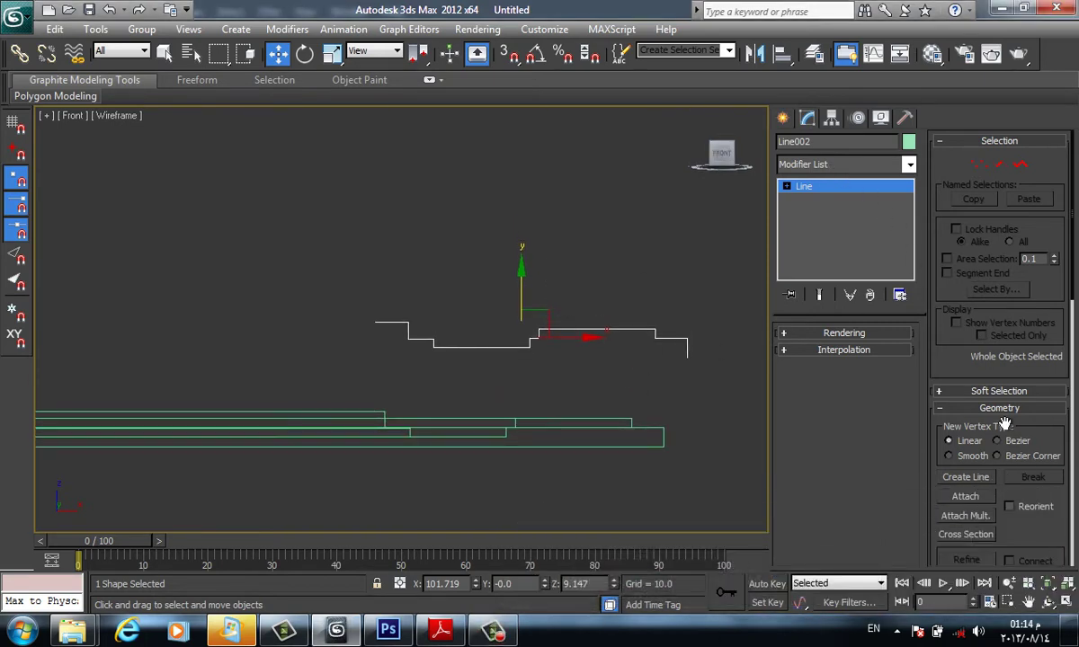
Draw a flat bottom closing line joining the two ends of the stepped profile
click(977, 486)
middle_drag(695, 387, 706, 394)
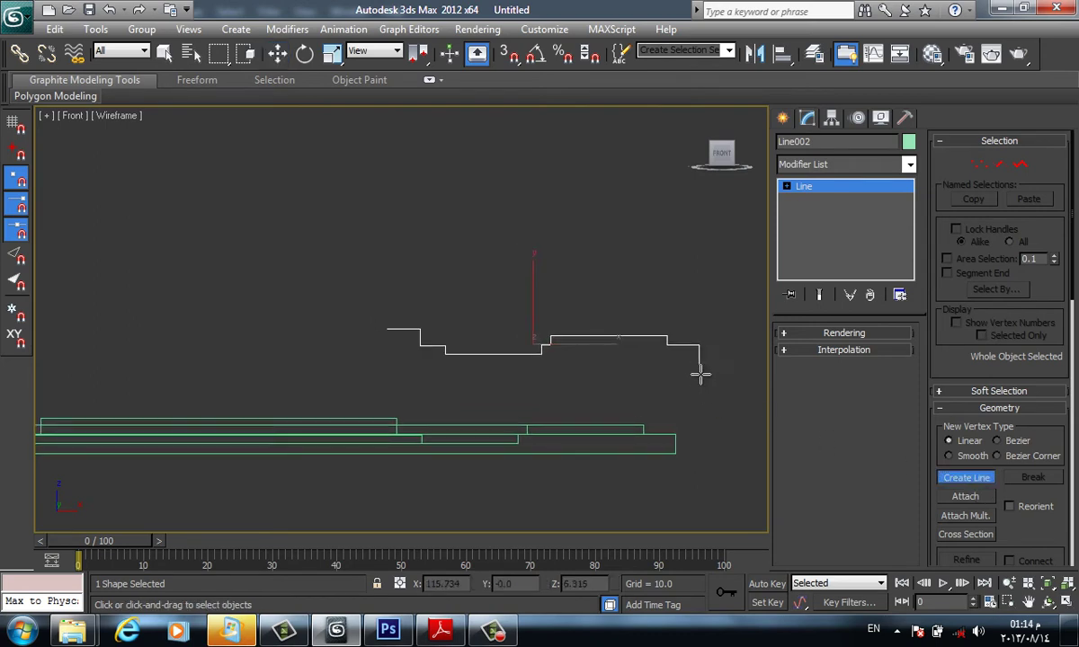
click(699, 366)
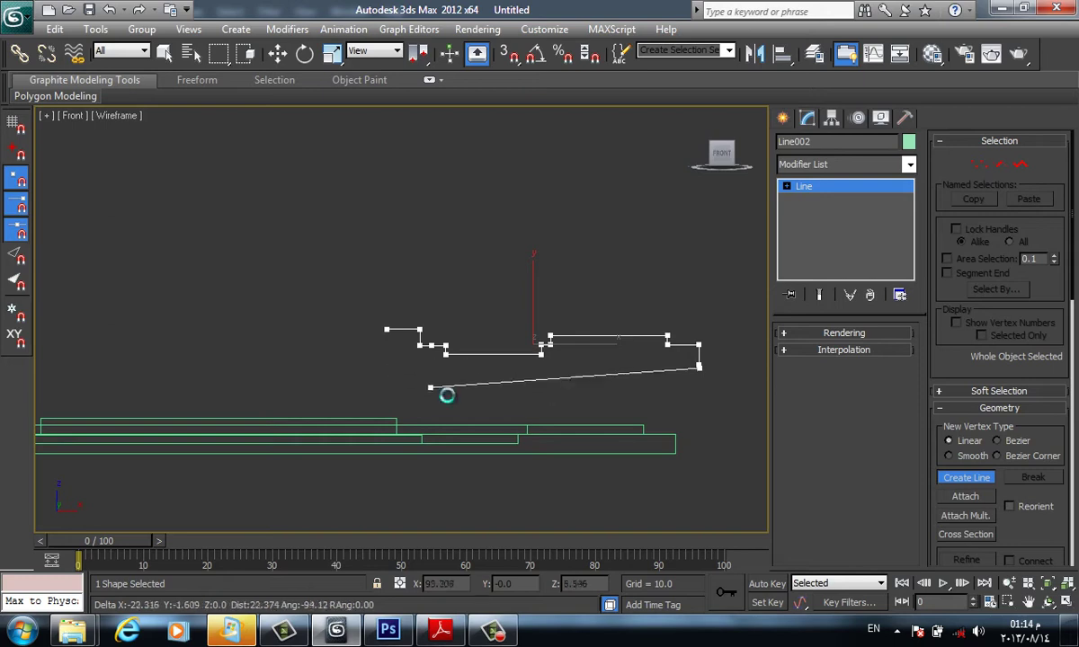
right_click(446, 391)
middle_drag(532, 313, 516, 304)
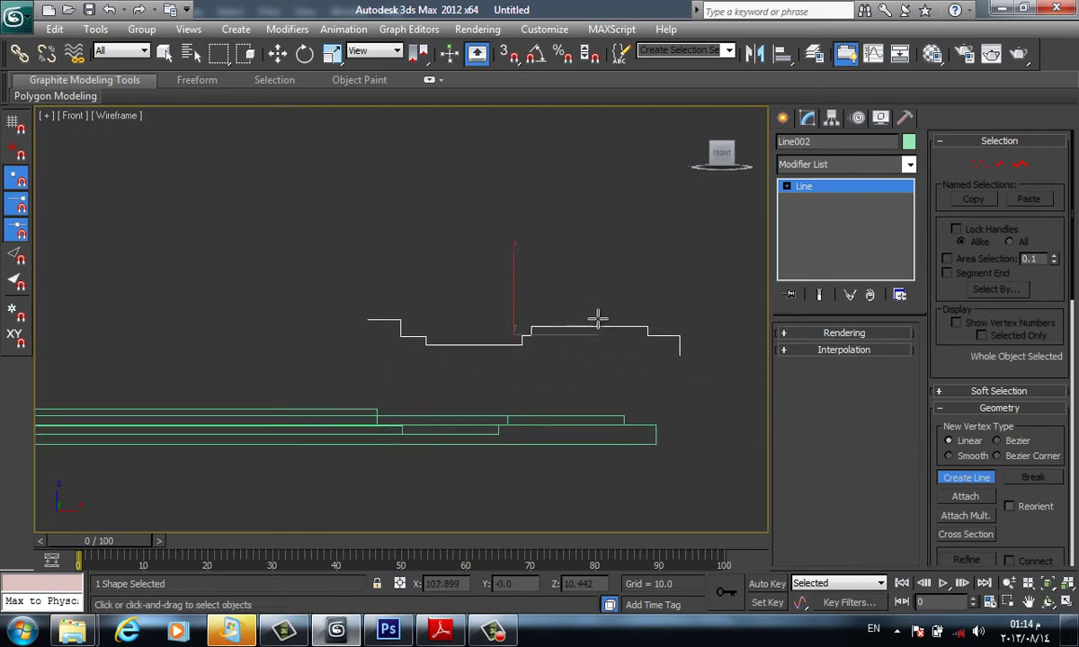
scroll(593, 318, up, 2)
middle_drag(578, 318, 574, 310)
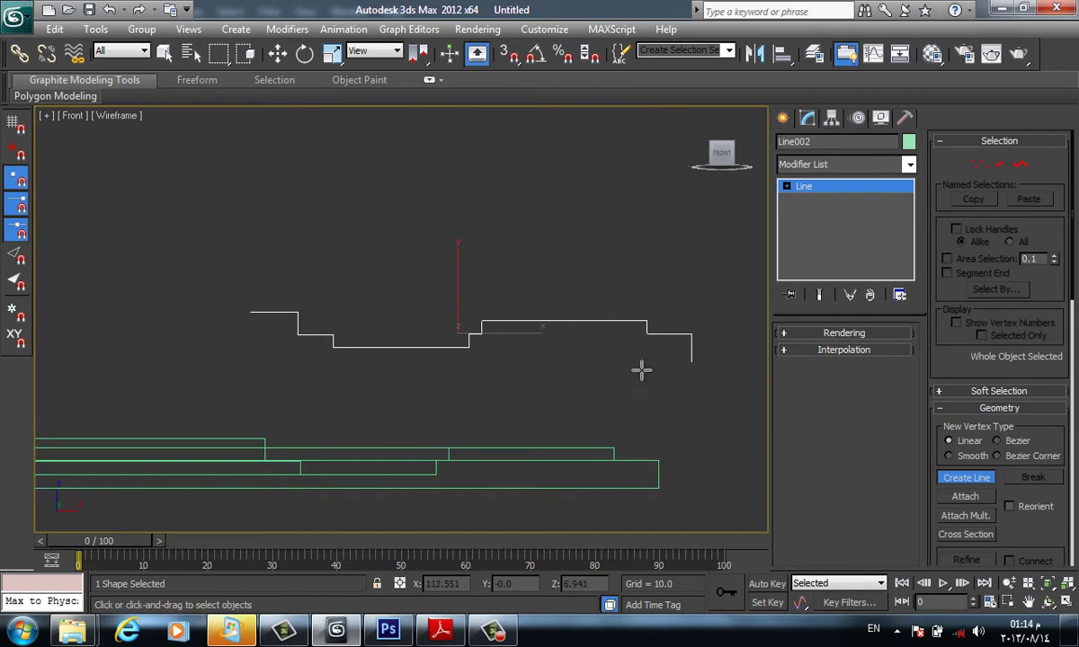
click(691, 364)
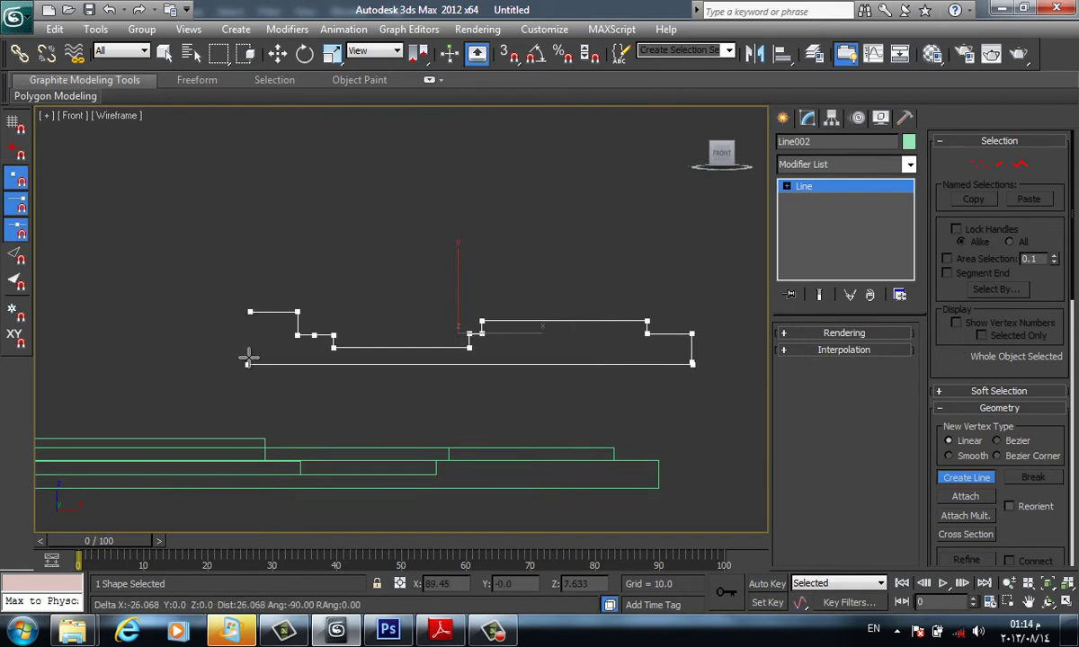
click(248, 311)
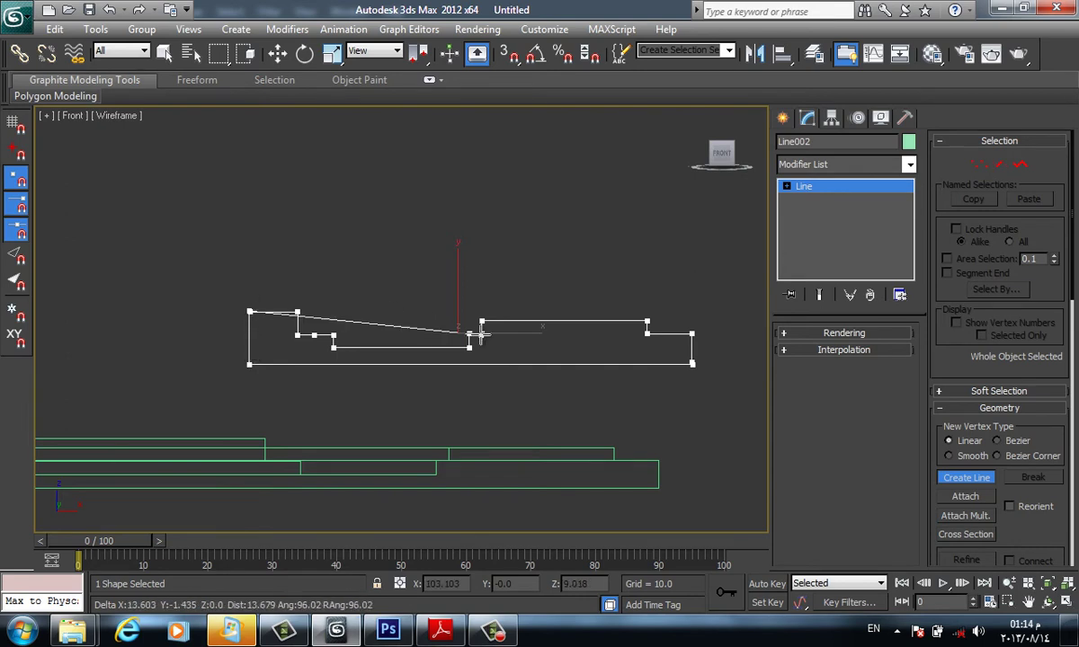
right_click(430, 293)
key(F1)
Turn on vertex snapping and move the left spline piece so it snaps onto the profile
click(681, 416)
key(1)
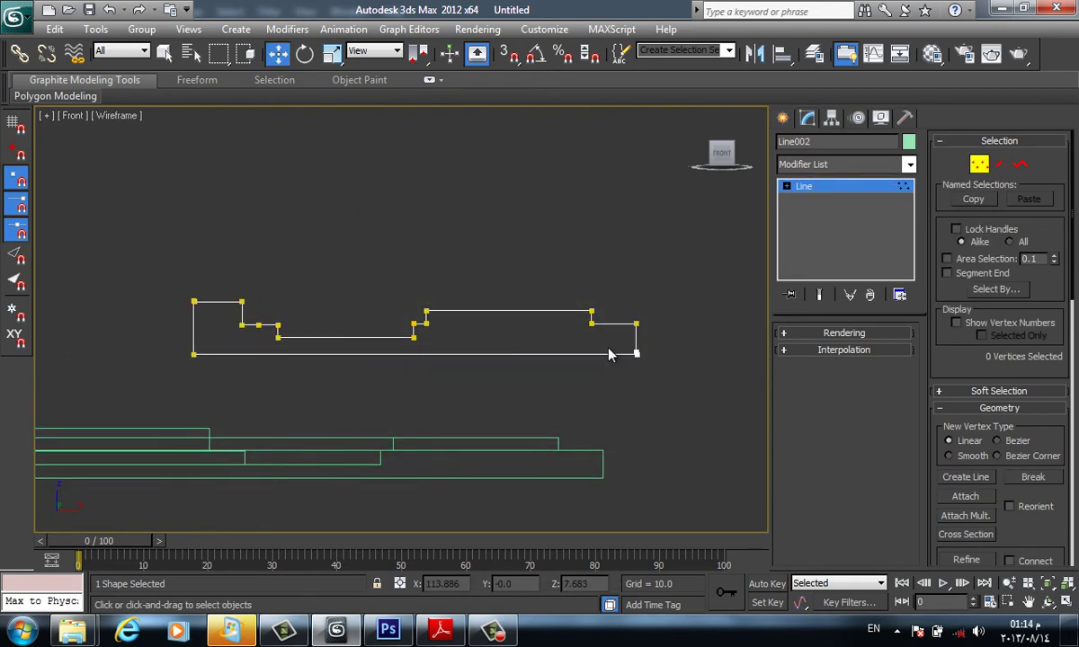
scroll(397, 362, up, 3)
middle_drag(490, 514, 260, 416)
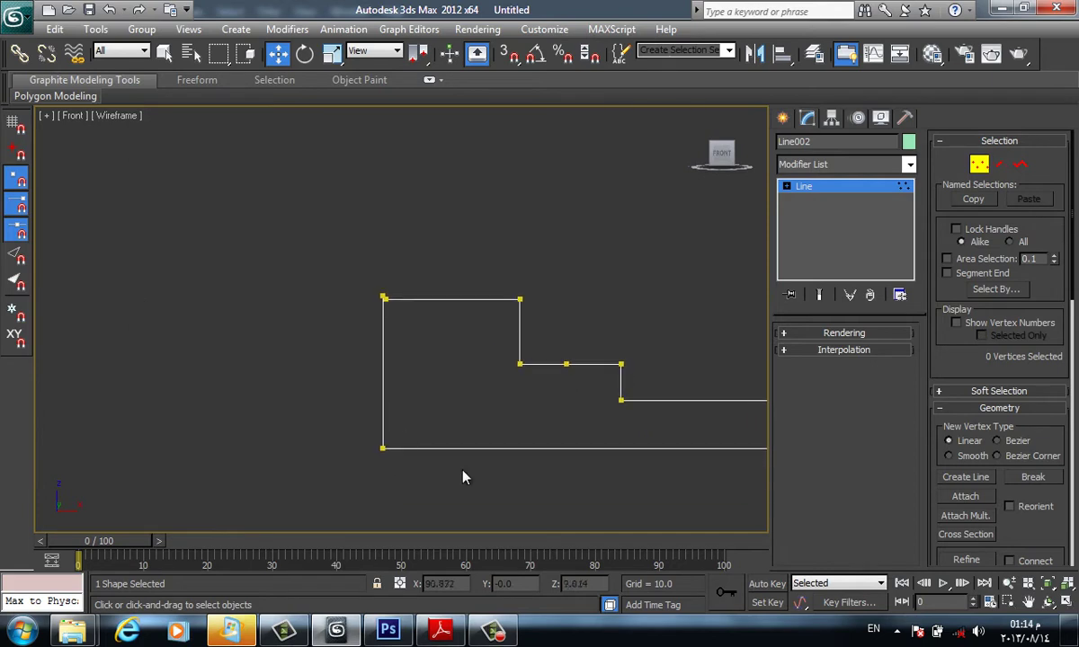
key(3)
click(179, 281)
scroll(184, 283, up, 2)
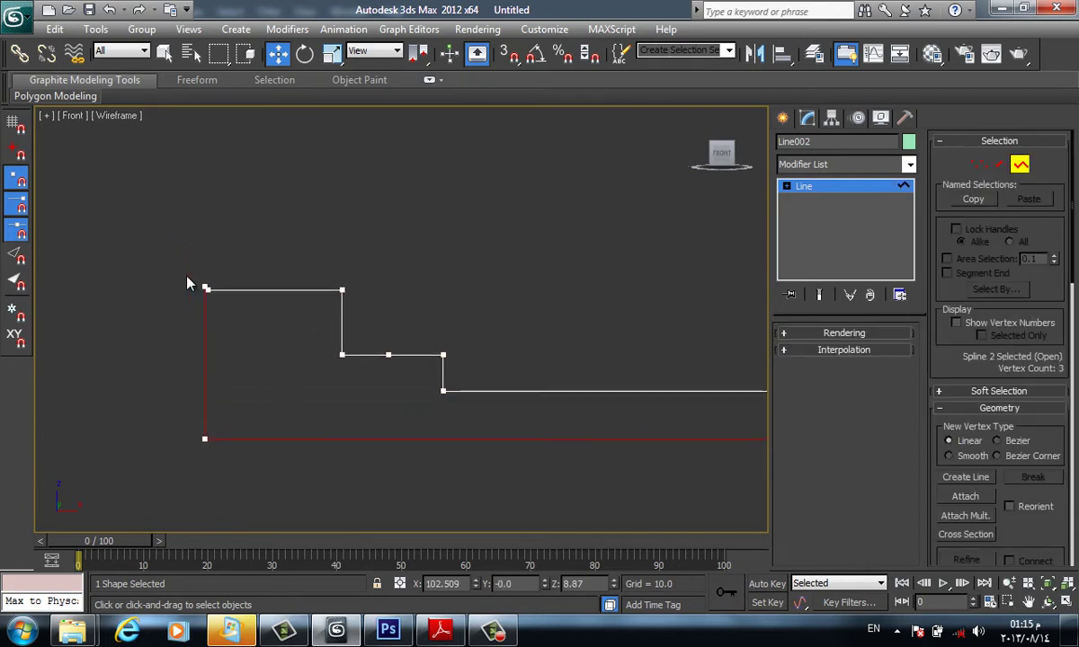
key(s)
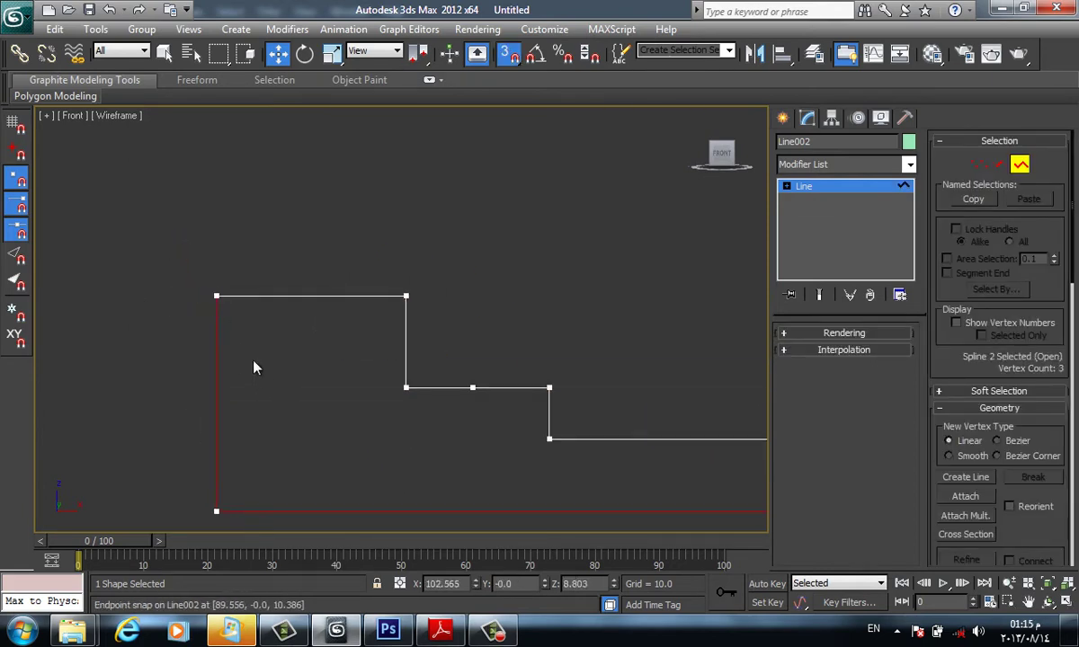
key(space)
scroll(258, 330, down, 2)
drag(257, 330, 373, 327)
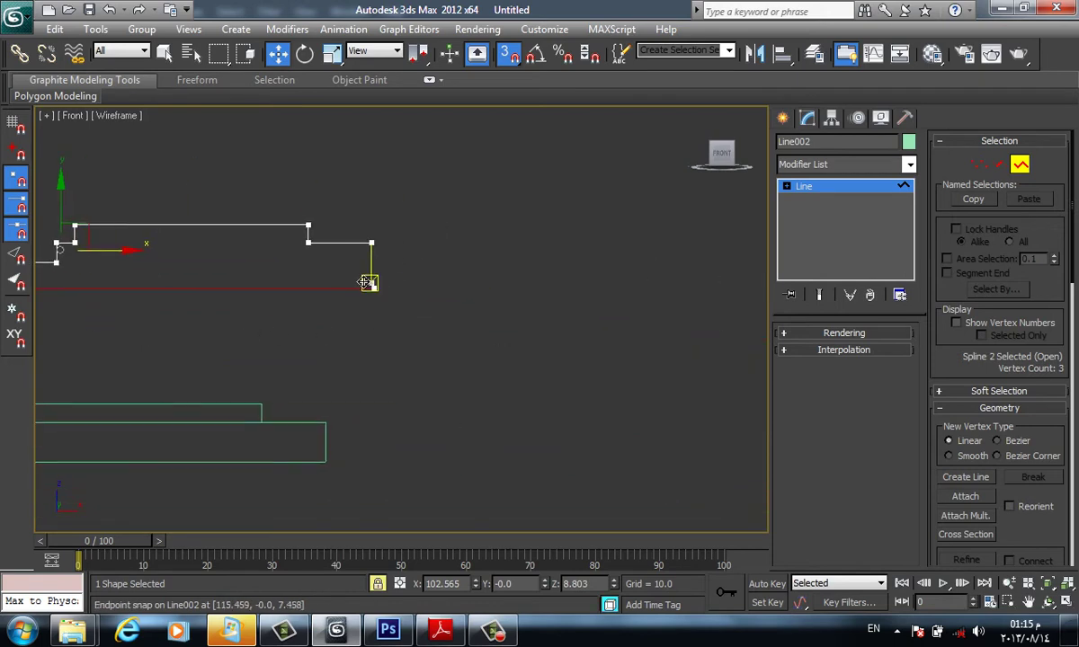
scroll(370, 284, up, 2)
scroll(400, 356, up, 1)
scroll(415, 324, up, 1)
Select the loose end vertices at the profile's right end and inner step corner
key(2)
key(space)
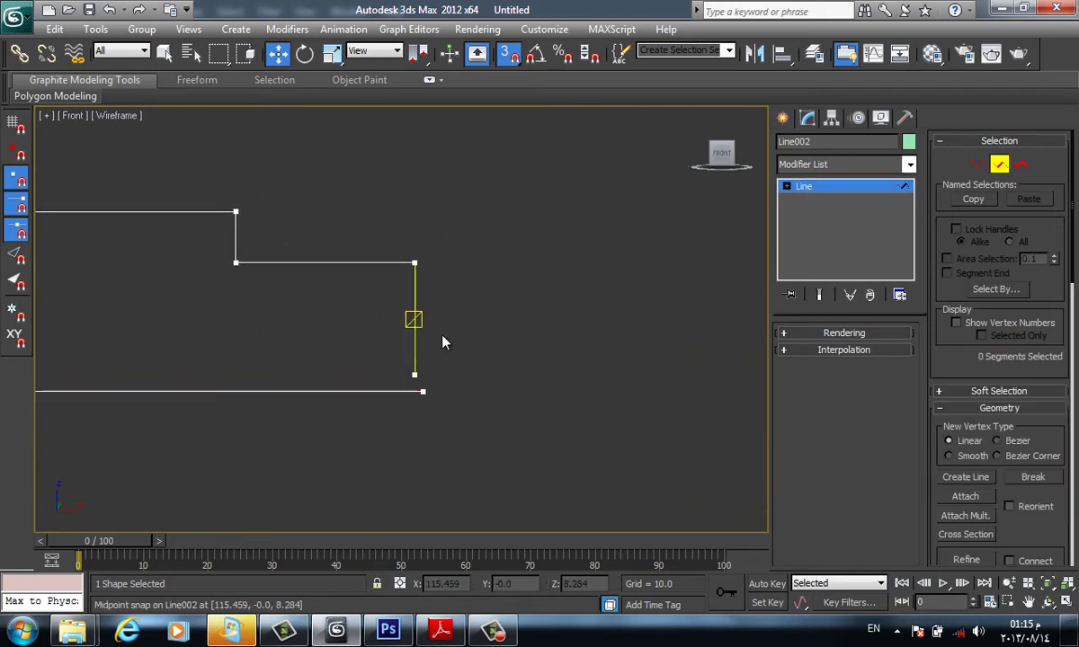
key(F1)
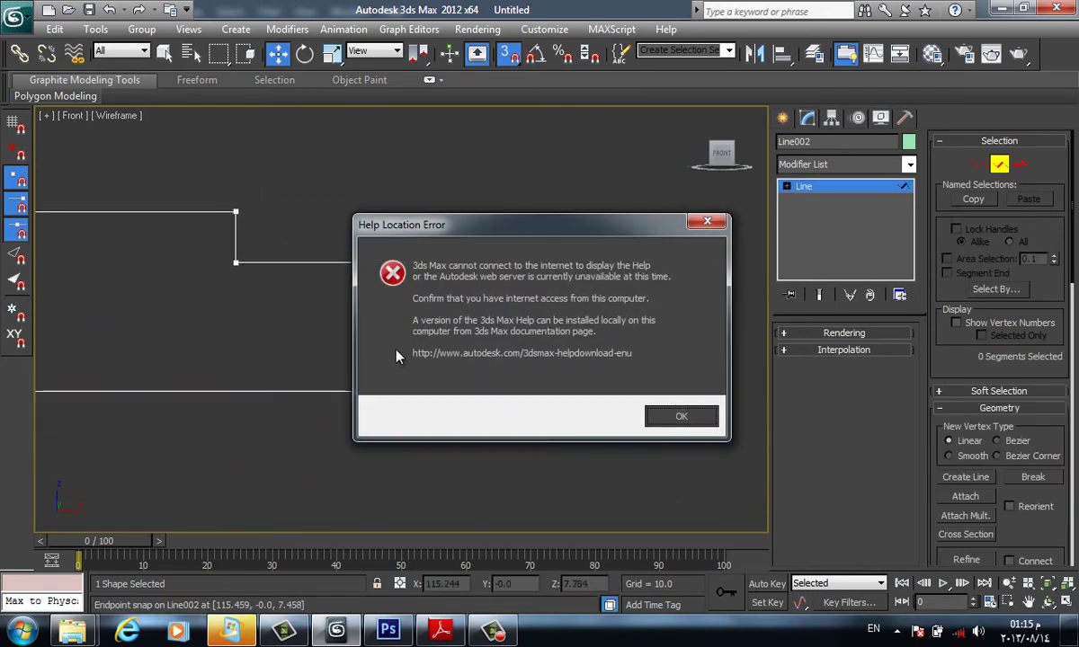
key(Return)
key(1)
drag(400, 359, 436, 401)
scroll(436, 401, down, 2)
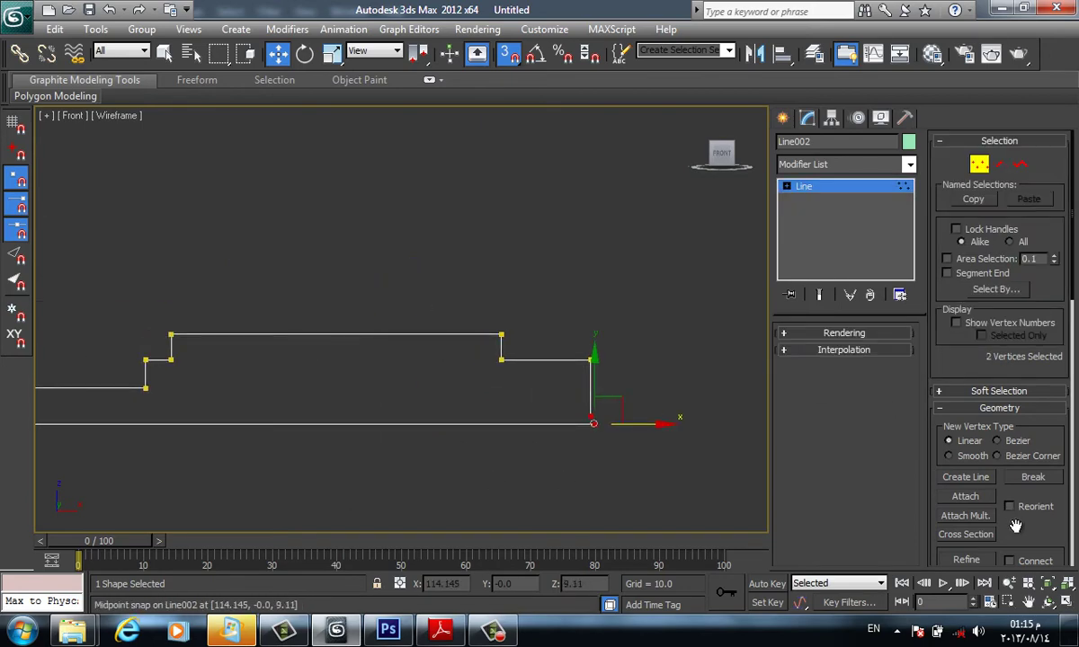
scroll(1015, 526, down, 5)
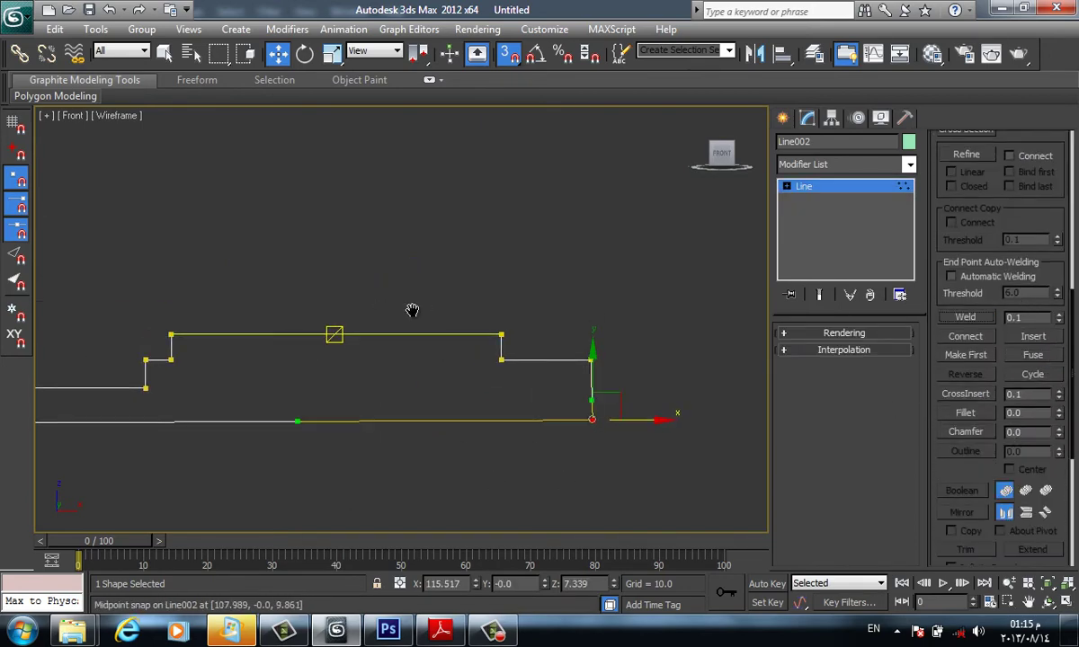
scroll(375, 356, down, 3)
drag(467, 376, 467, 377)
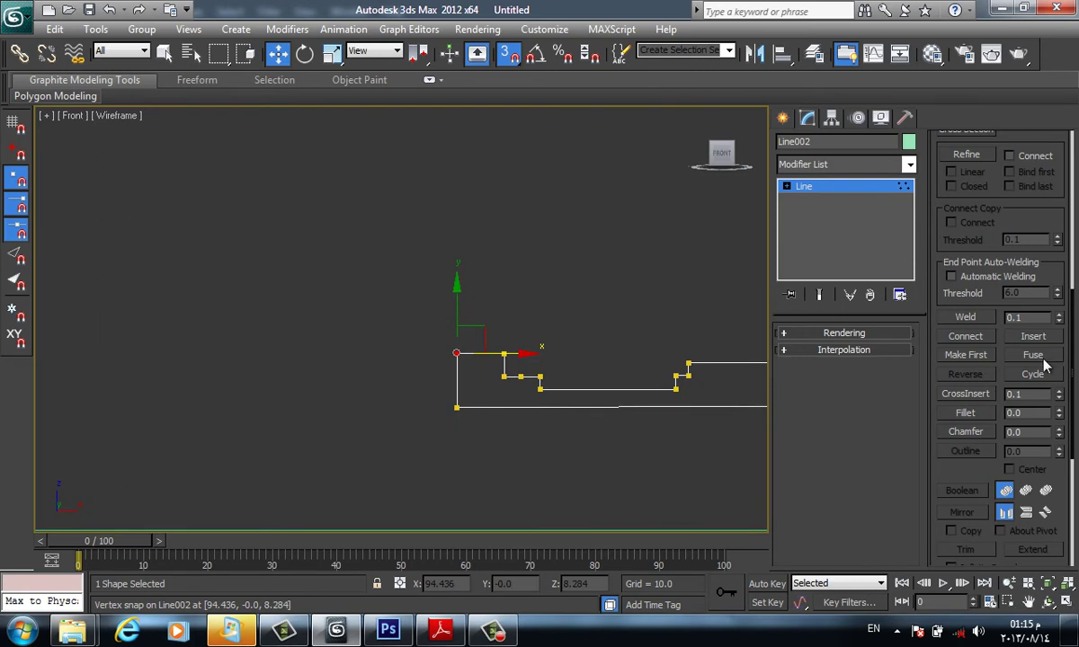
middle_drag(621, 369, 229, 352)
scroll(525, 393, up, 5)
scroll(398, 277, down, 1)
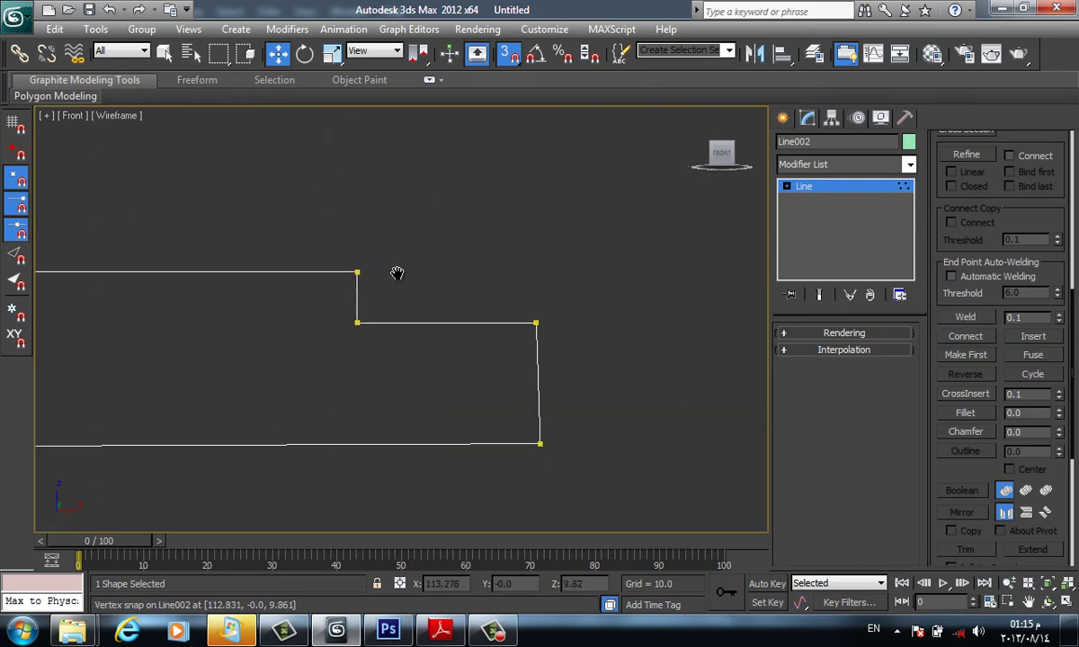
scroll(479, 252, down, 2)
drag(479, 253, 569, 339)
Snap Line002's right-end vertices down onto the bottom corners, squaring off the stepped profile
key(F1)
click(676, 413)
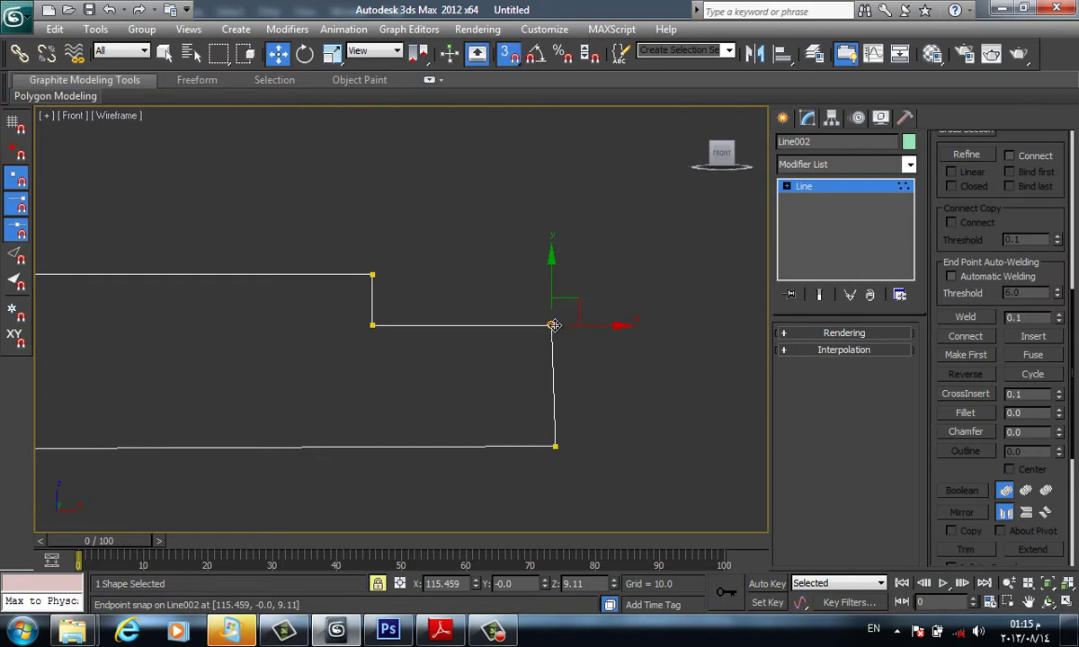
mouse_move(540, 325)
mouse_down()
mouse_move(609, 333)
mouse_move(559, 446)
mouse_up()
right_click(601, 328)
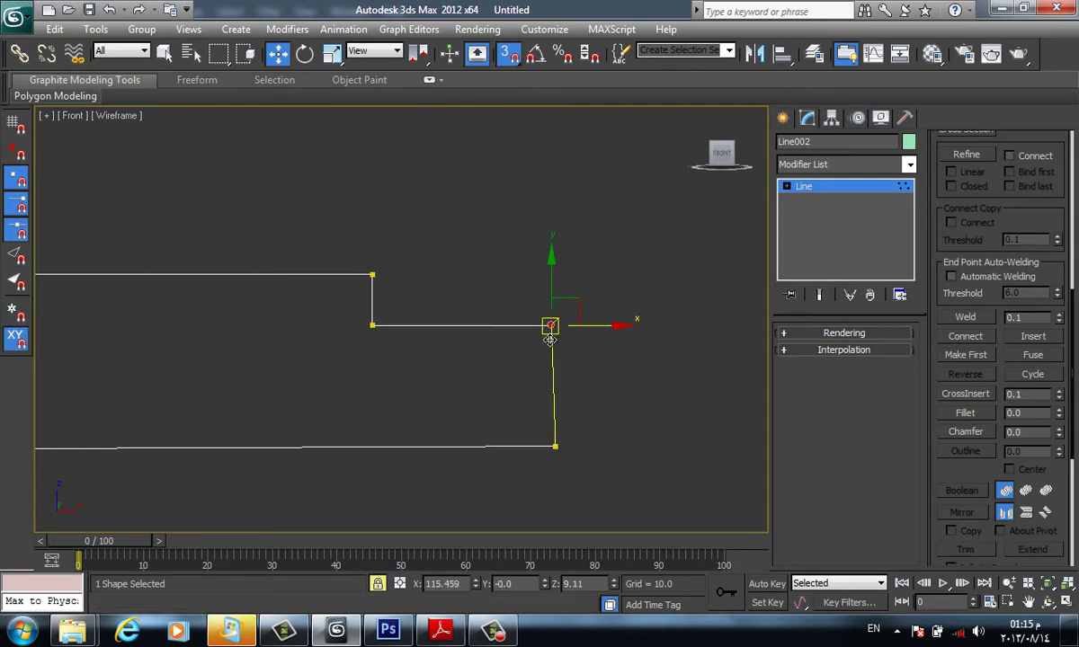
drag(551, 325, 560, 446)
scroll(595, 356, down, 1)
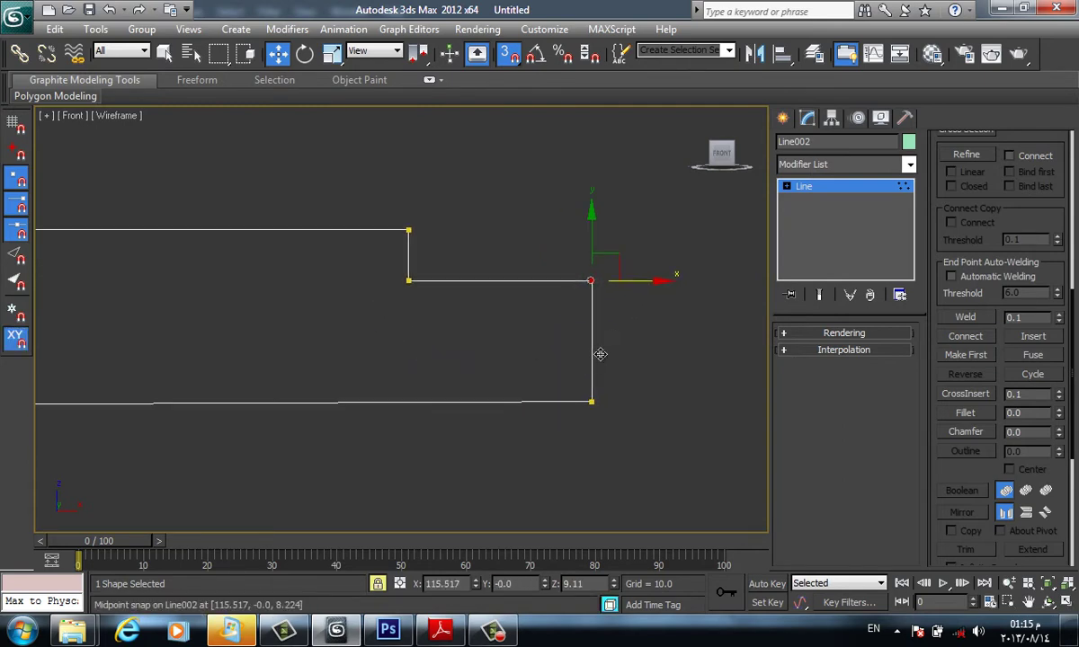
scroll(611, 387, down, 3)
drag(610, 355, 610, 384)
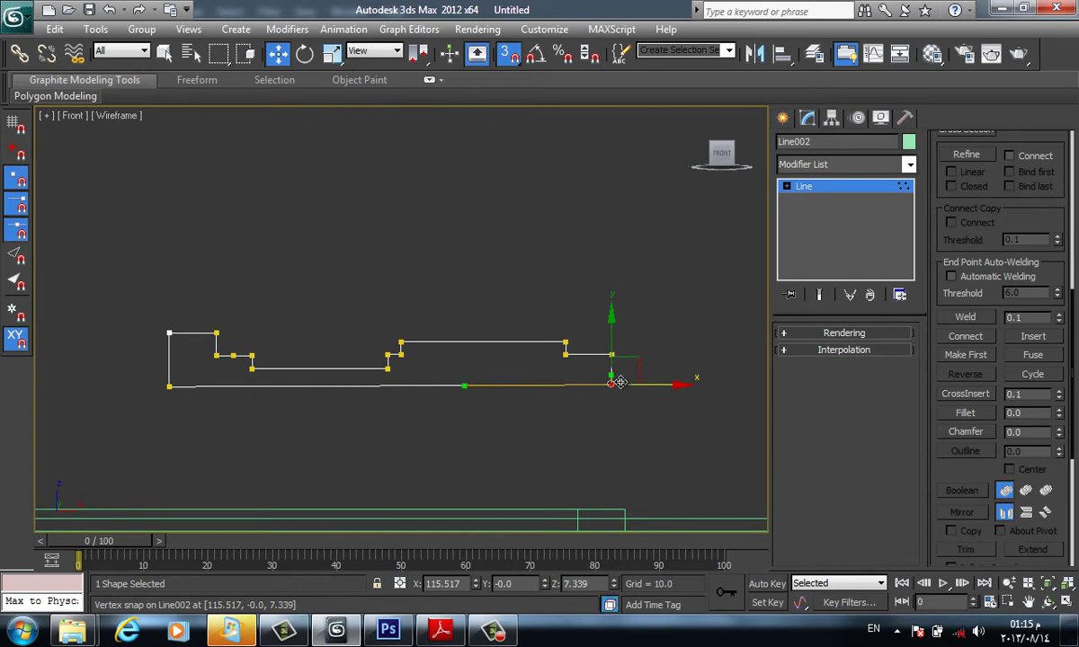
right_click(607, 394)
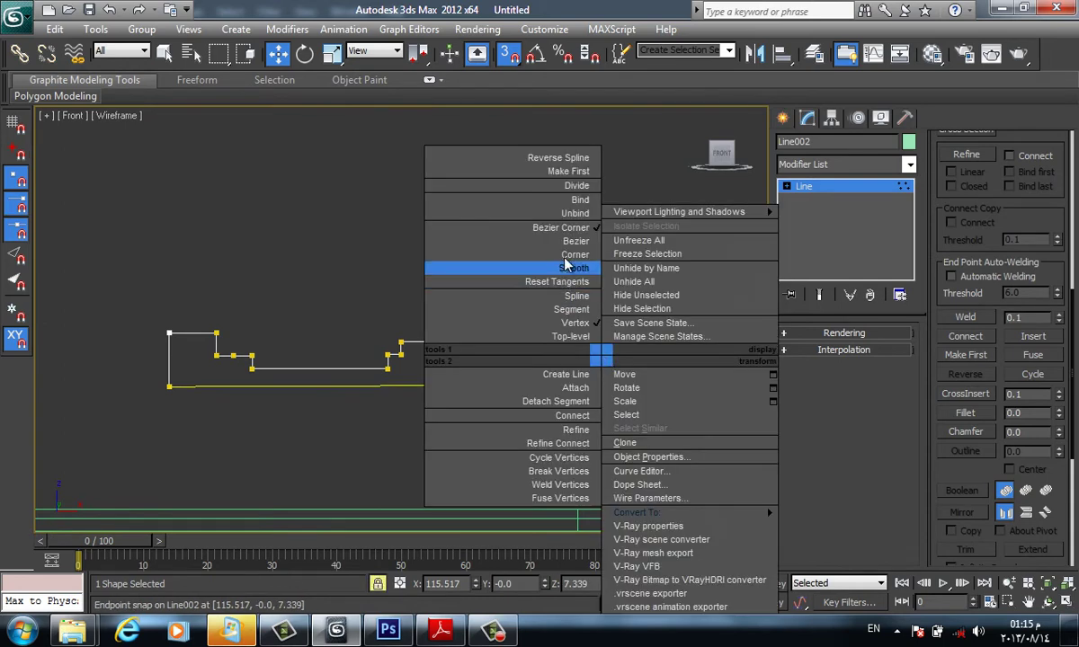
click(529, 431)
drag(600, 389, 169, 385)
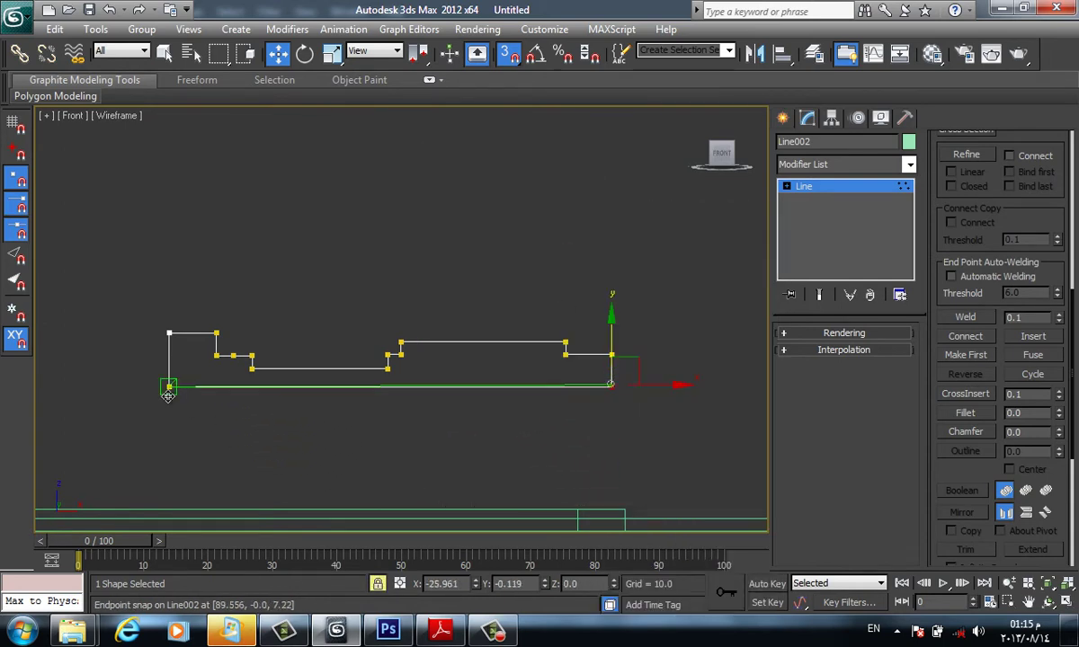
right_click(169, 385)
scroll(413, 460, down, 4)
middle_drag(412, 465, 539, 413)
Switch to a shaded perspective view and enter Segment mode on the molding profile
key(F3)
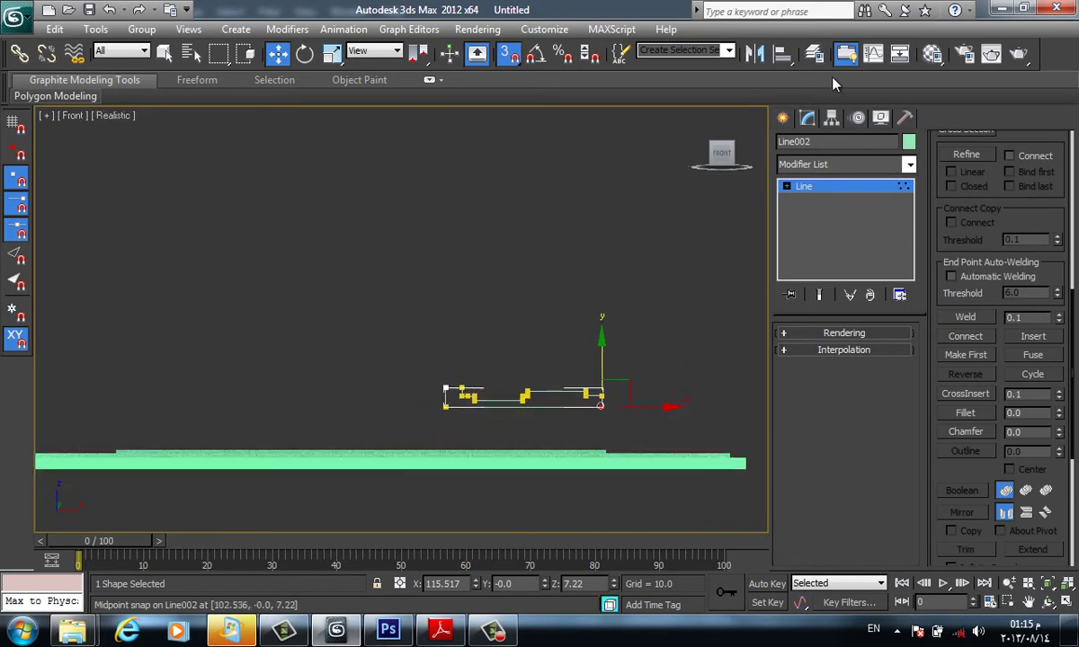
click(782, 118)
key(p)
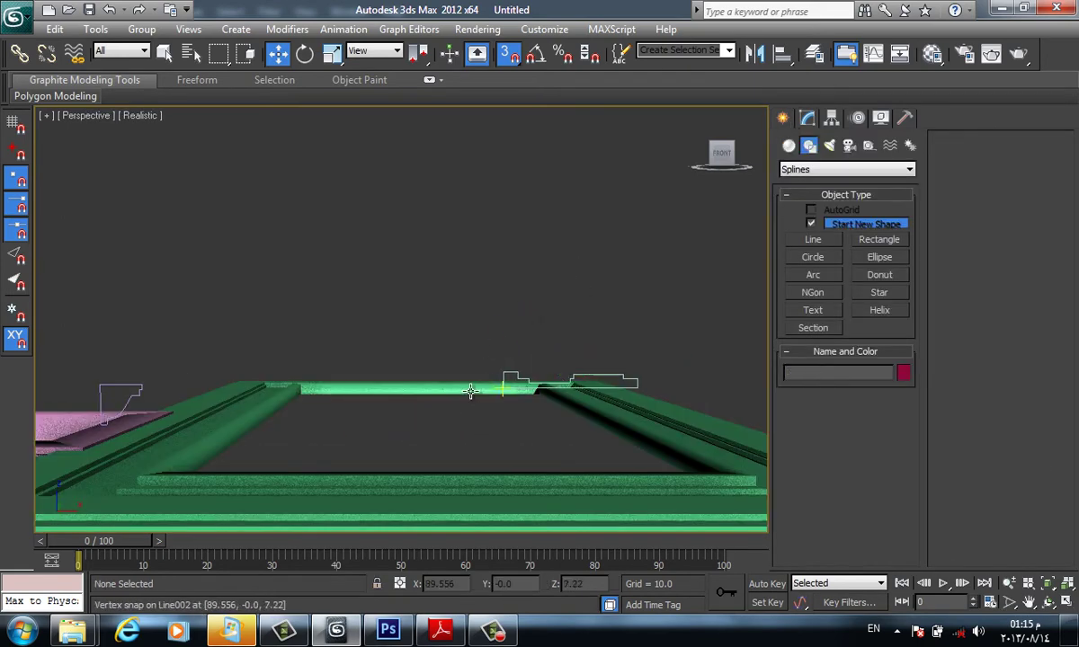
alt+middle_drag(470, 390, 477, 462)
scroll(503, 440, down, 3)
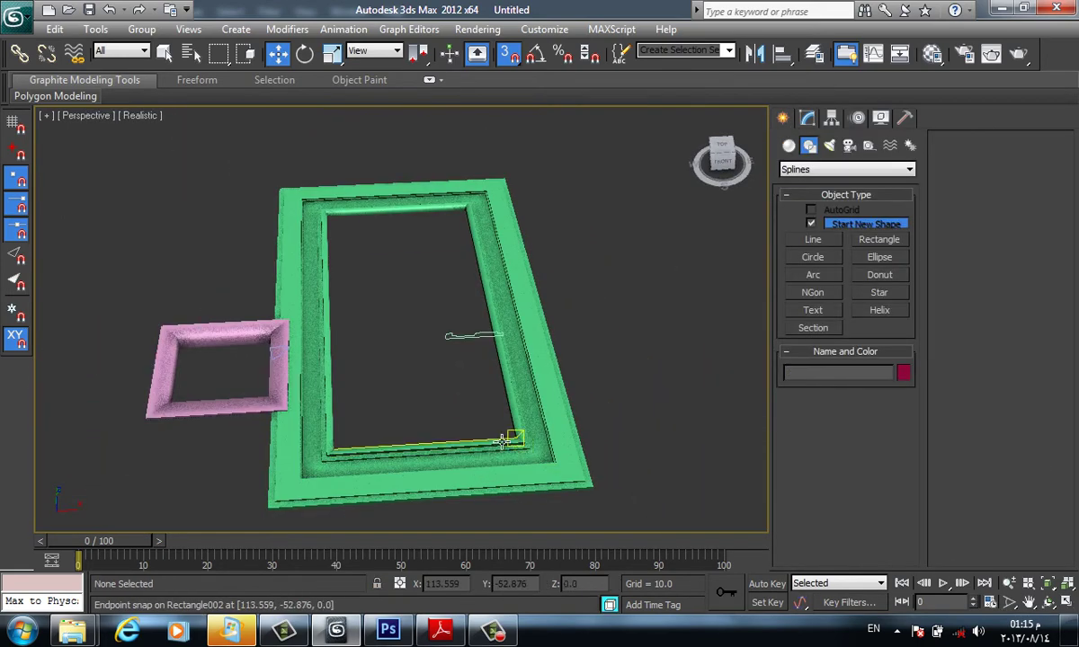
scroll(479, 348, up, 4)
right_click(503, 361)
scroll(503, 361, up, 2)
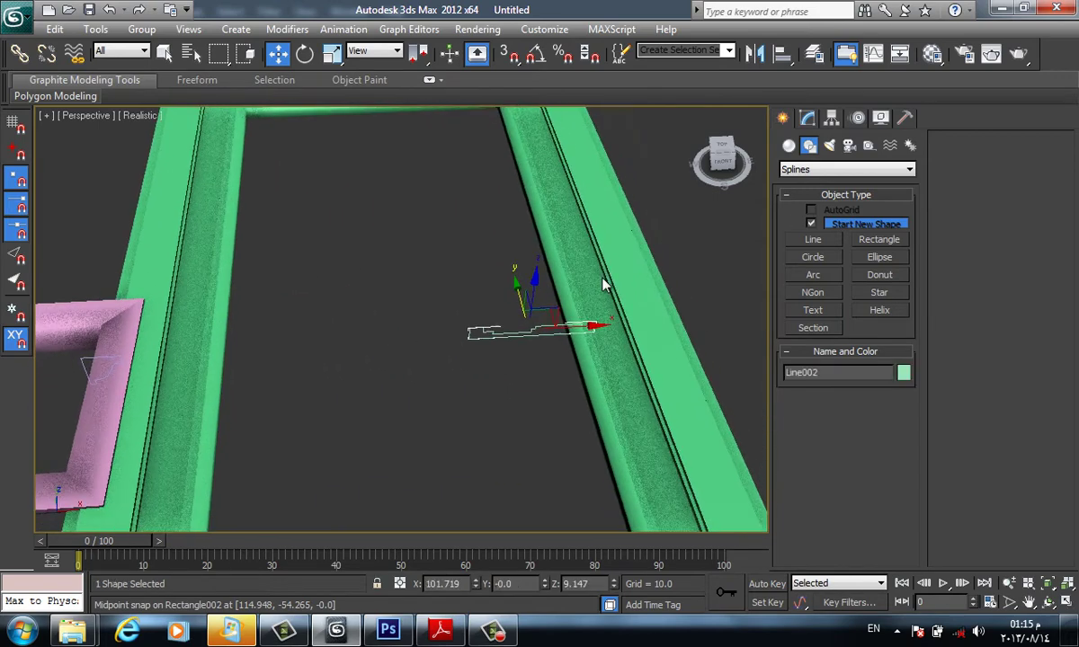
click(807, 118)
click(998, 164)
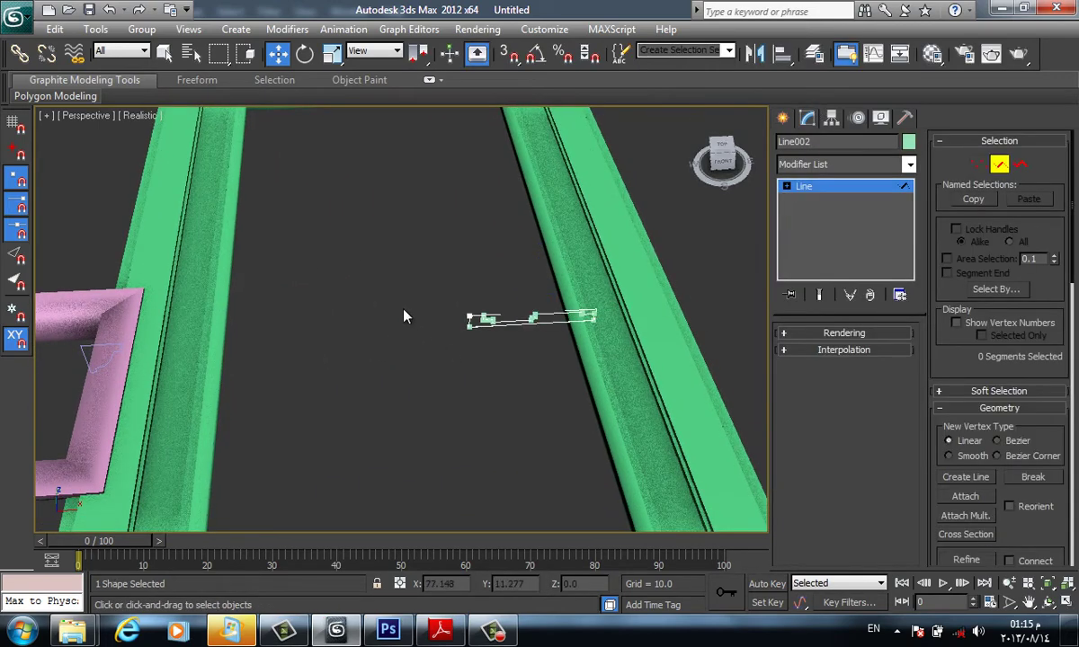
Pull one segment of Line002 to the left along X
drag(478, 389, 479, 390)
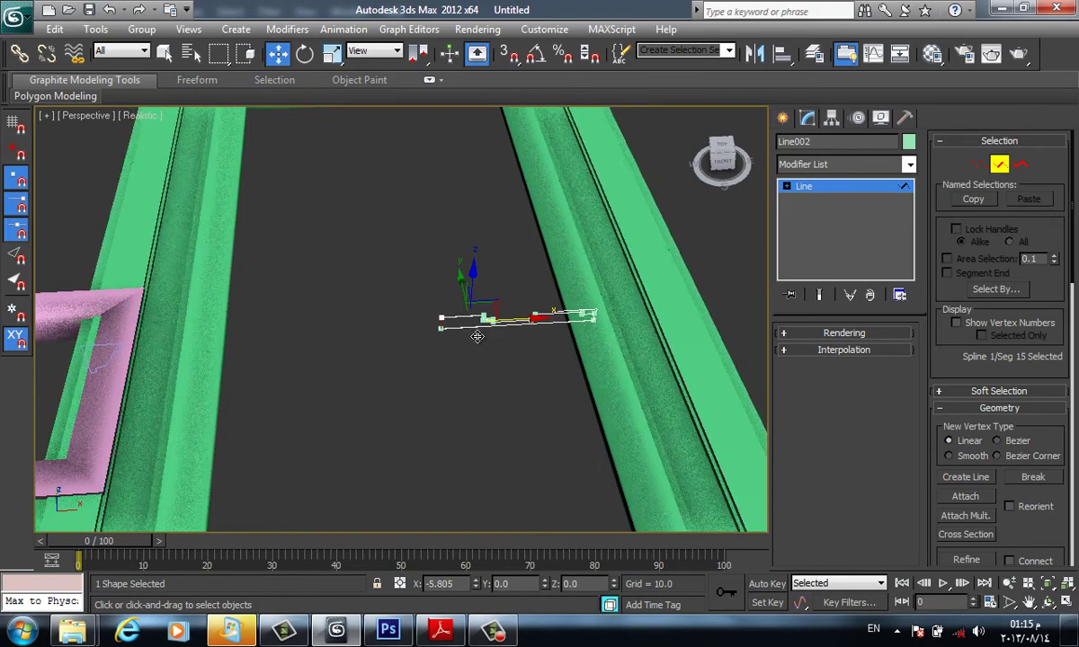
scroll(632, 342, down, 3)
scroll(573, 356, down, 3)
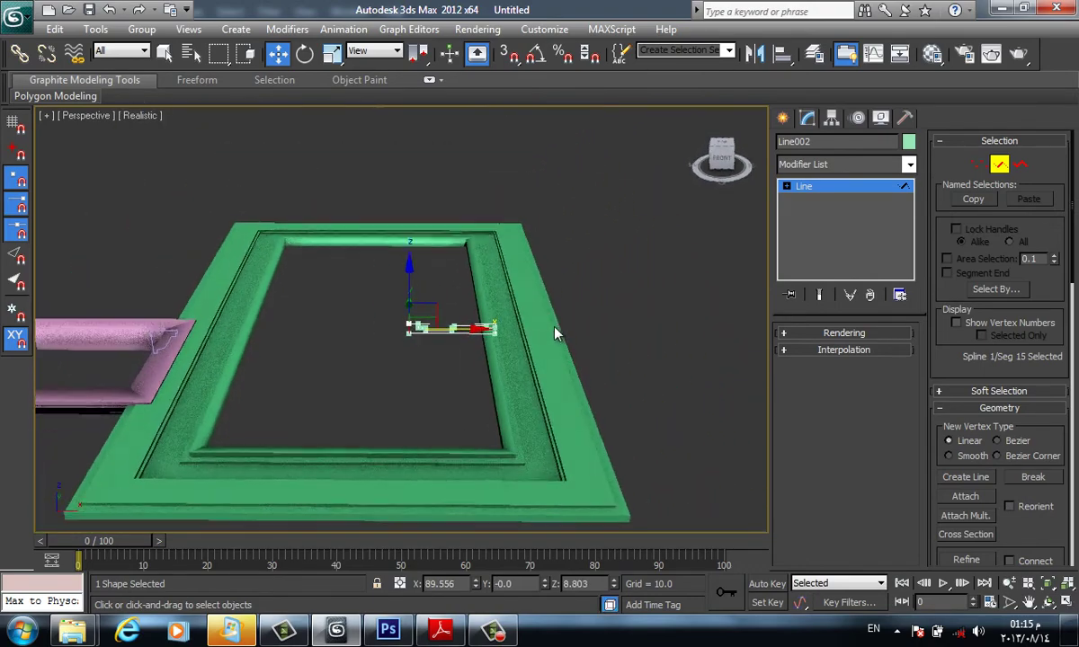
scroll(530, 337, up, 2)
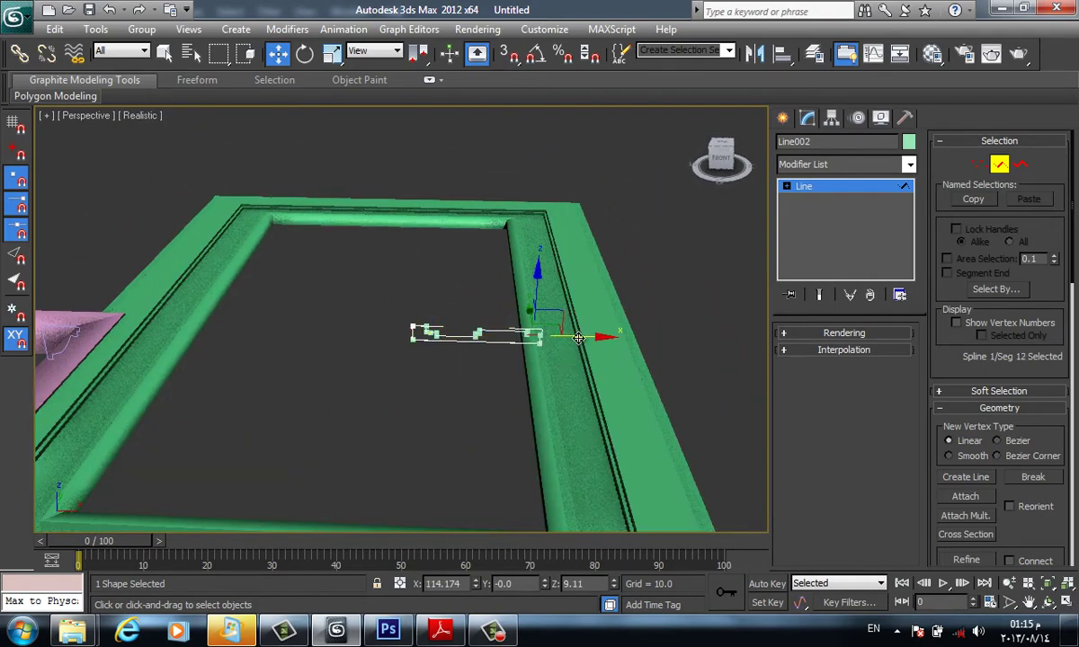
drag(578, 337, 605, 339)
key(ctrl+z)
click(477, 351)
alt+middle_drag(558, 414, 525, 360)
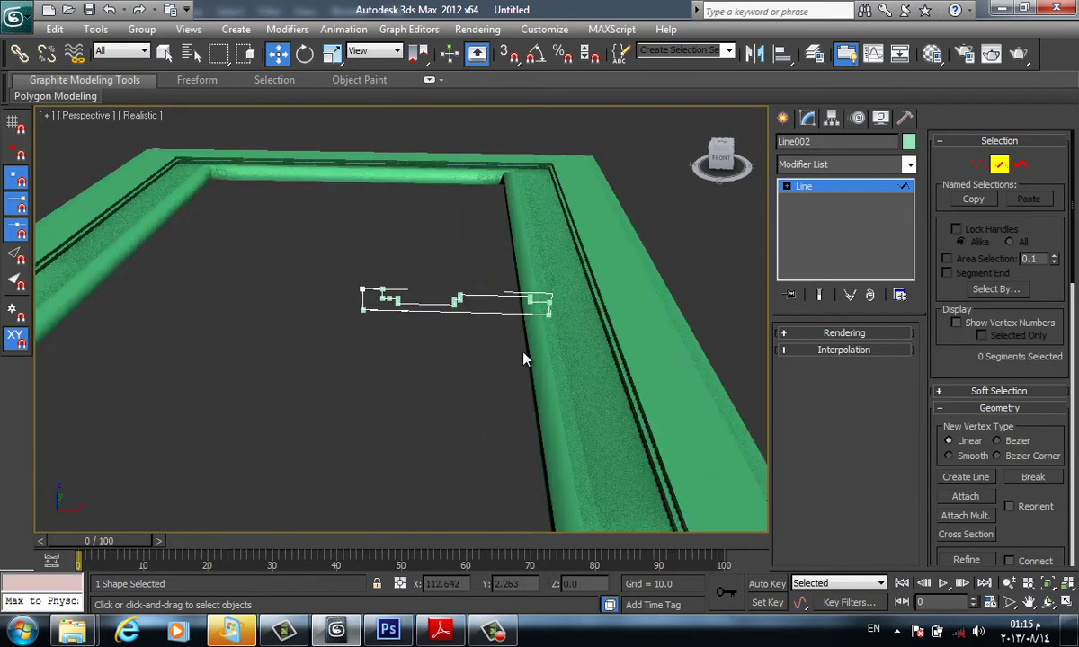
click(550, 307)
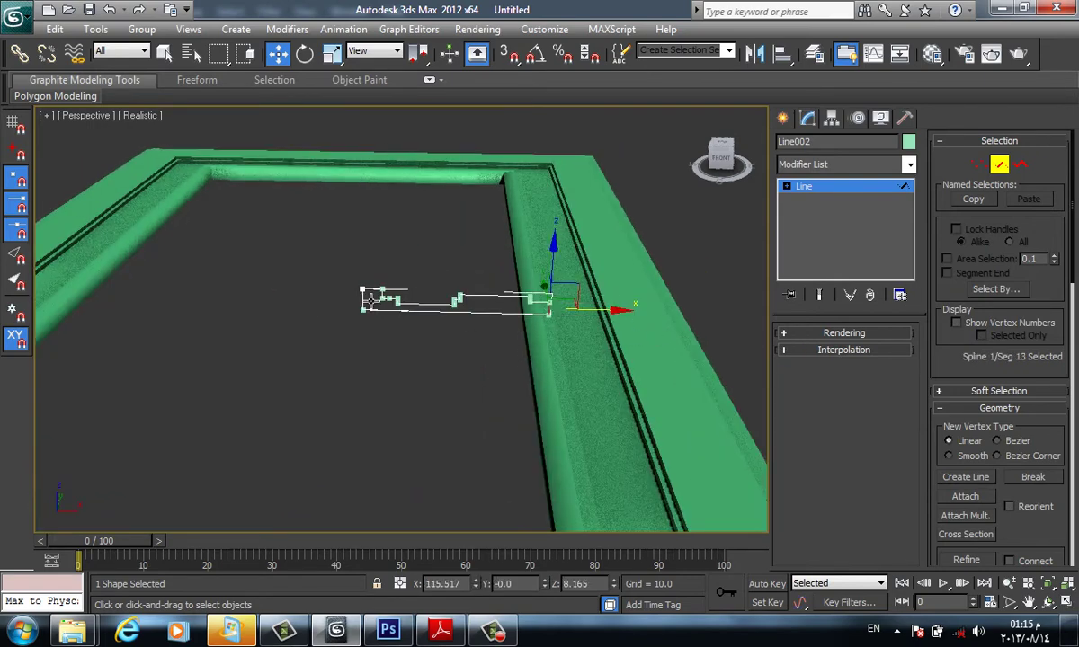
drag(357, 299, 342, 303)
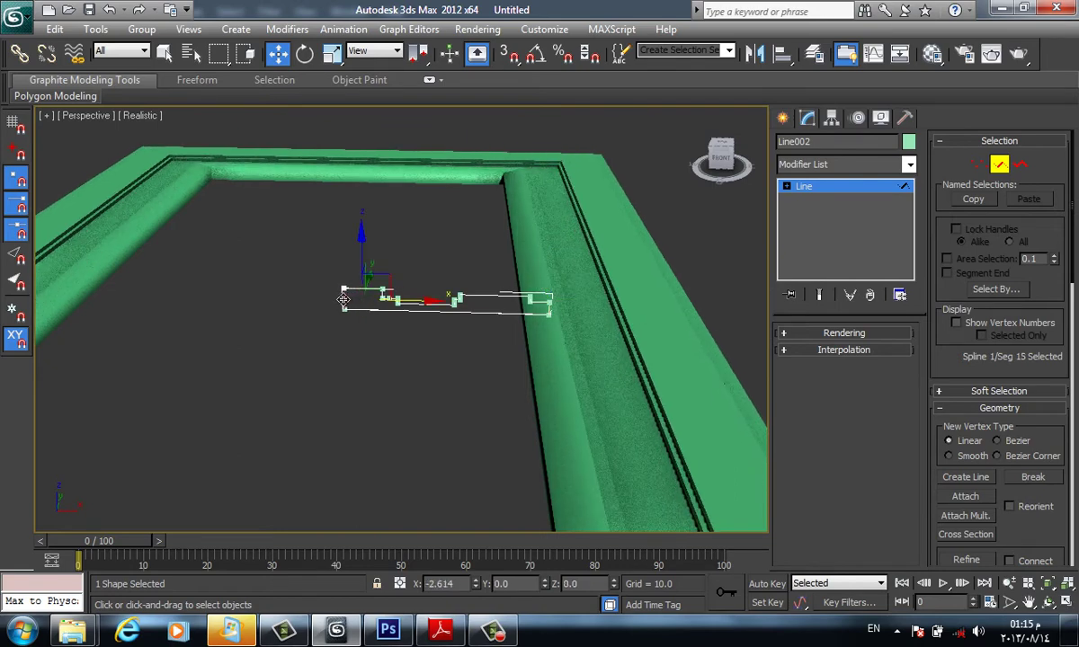
alt+middle_drag(343, 303, 413, 422)
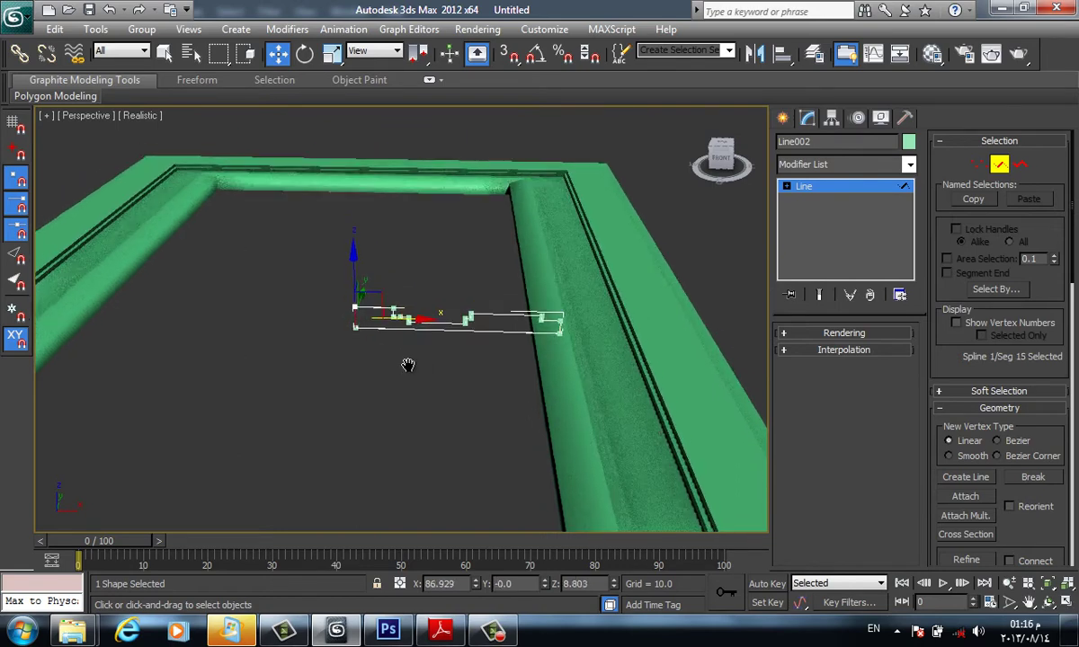
click(782, 118)
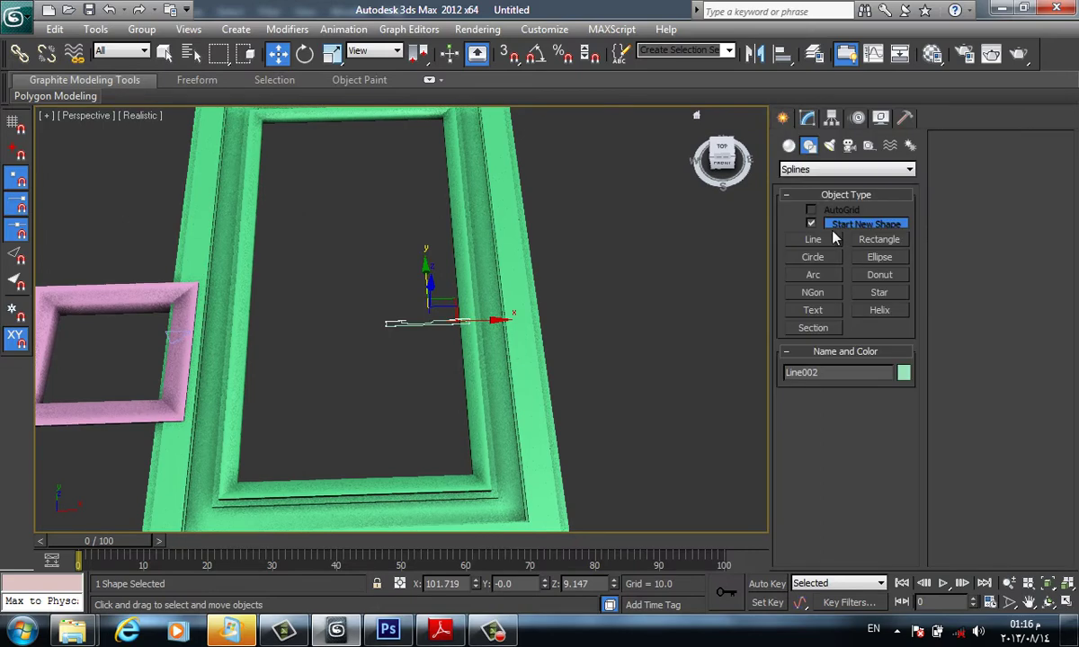
Draw a straight line across the inside of the green frame in Top view
click(814, 239)
scroll(513, 371, down, 3)
key(t)
mouse_move(511, 371)
middle_down()
mouse_move(505, 439)
mouse_move(597, 356)
mouse_move(550, 452)
mouse_move(573, 451)
middle_up()
scroll(505, 439, down, 3)
click(575, 450)
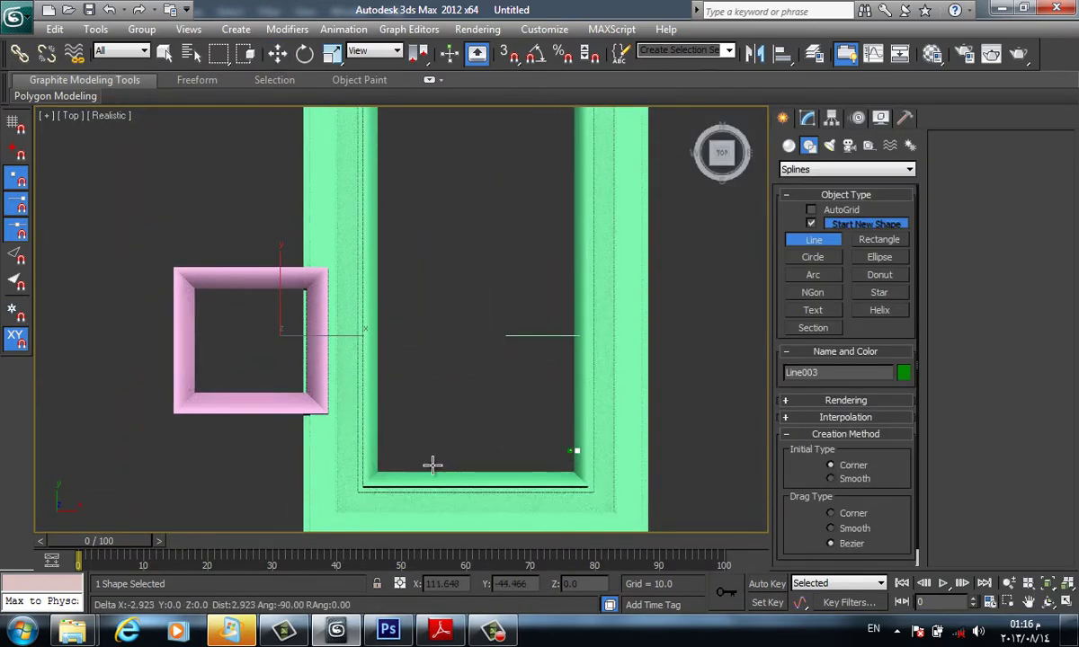
click(378, 465)
right_click(438, 392)
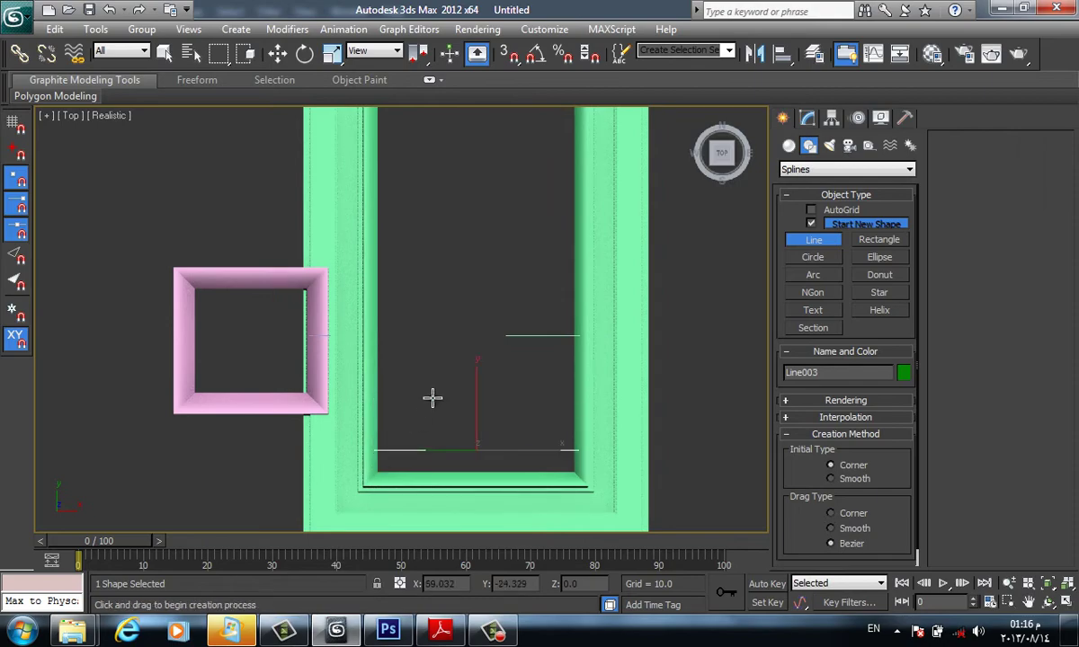
Lower the new Line003 slightly below the frame in the perspective view
mouse_move(433, 392)
alt+middle_down()
mouse_move(438, 360)
mouse_move(466, 357)
alt+middle_up()
key(p)
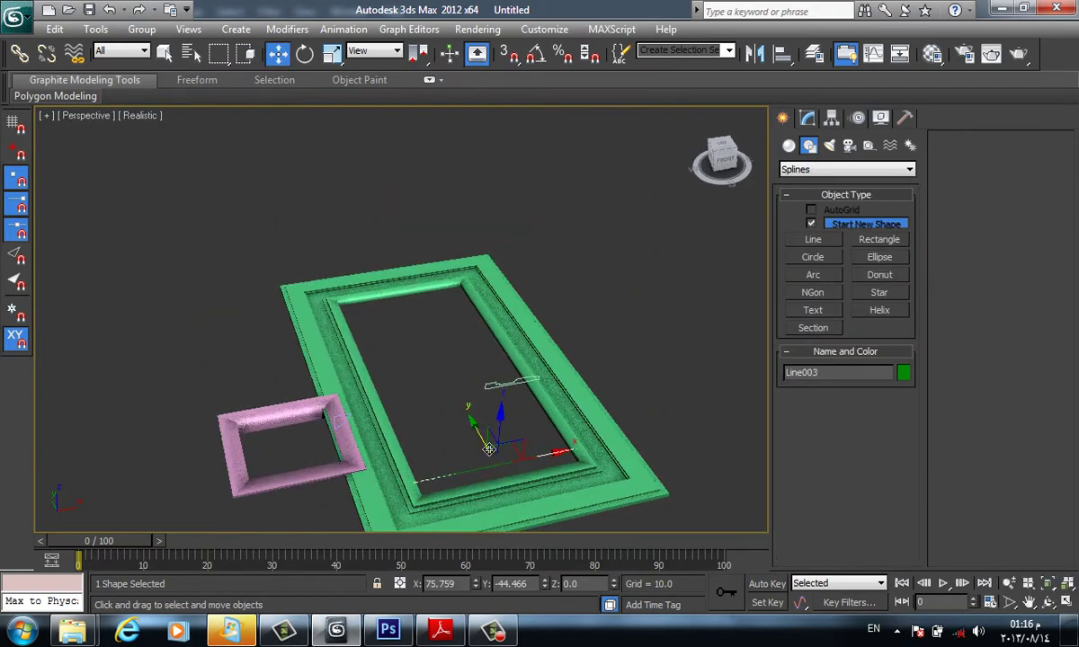
scroll(474, 306, up, 3)
scroll(539, 346, up, 2)
drag(585, 375, 587, 389)
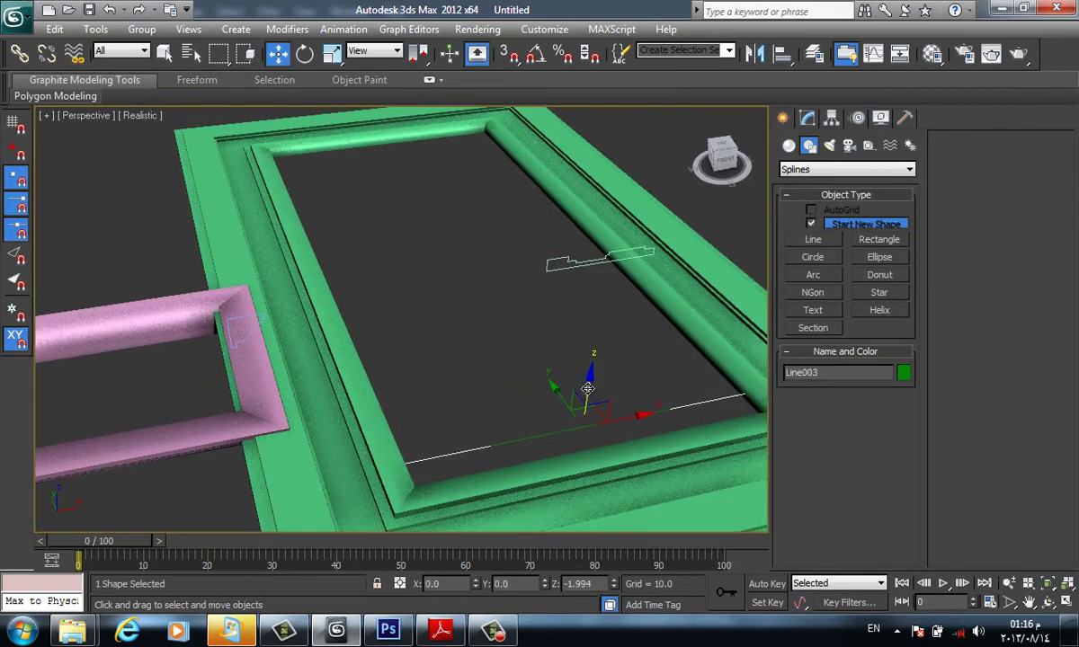
mouse_move(564, 405)
alt+middle_down()
mouse_move(539, 404)
mouse_move(590, 358)
alt+middle_up()
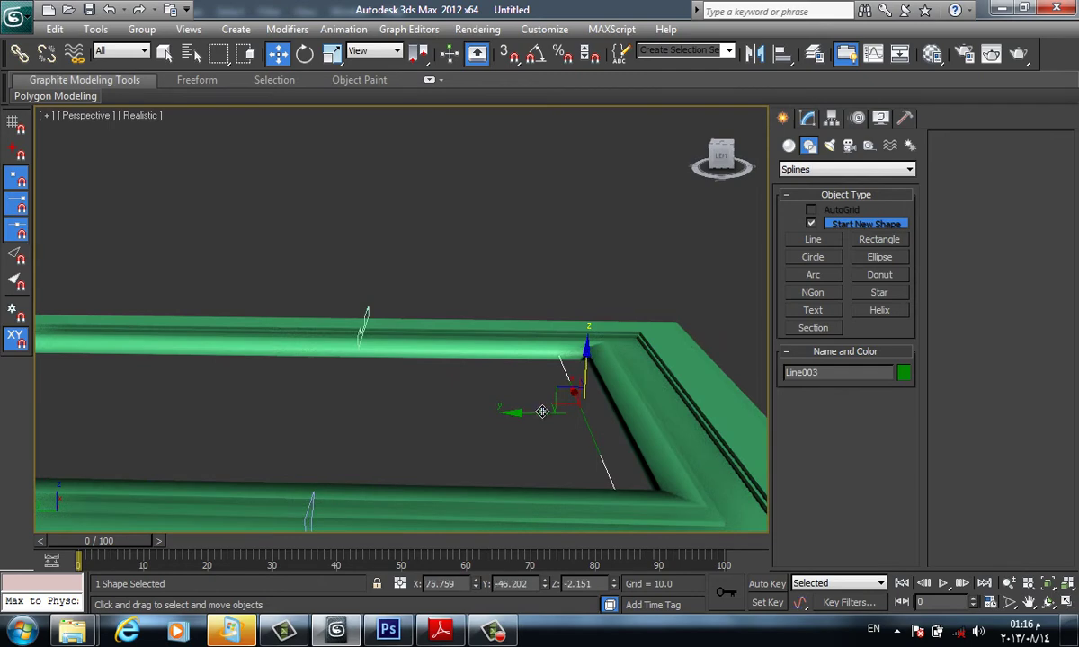
Shift-drag Line003 along Y to make instanced copies up to Line033 filling the frame
mouse_move(526, 410)
mouse_down()
mouse_move(507, 412)
mouse_move(513, 302)
mouse_up()
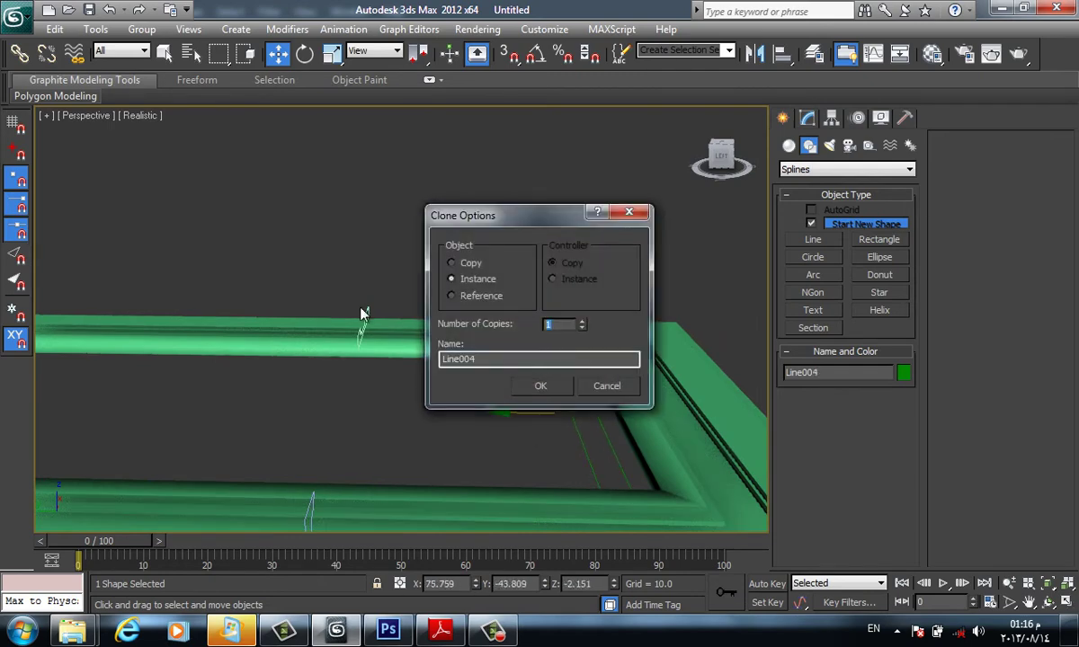
click(539, 386)
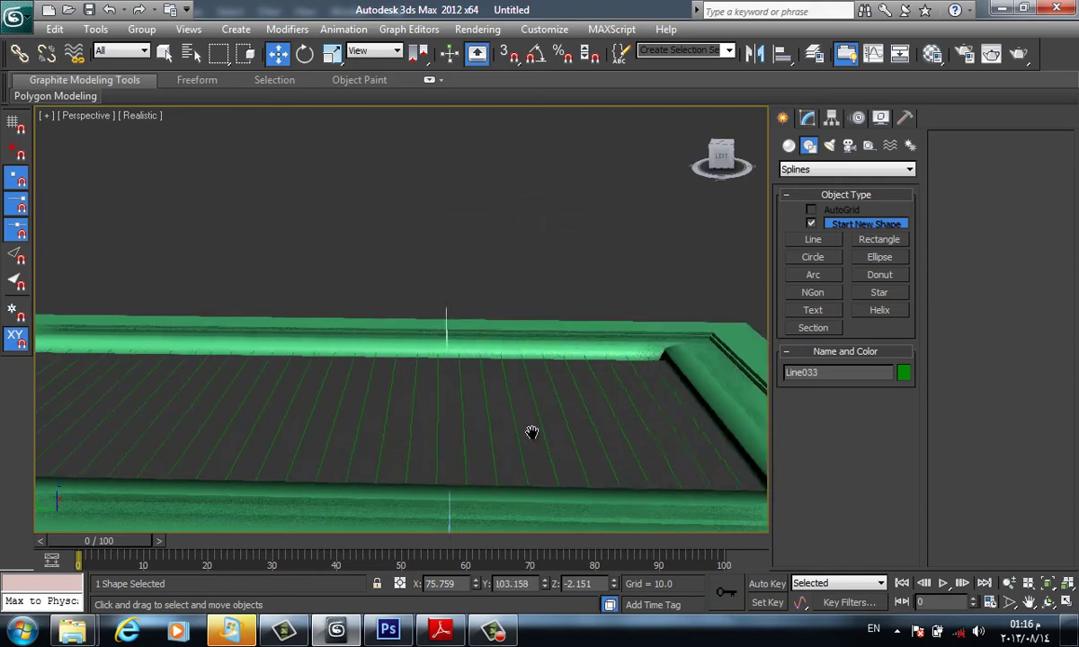
mouse_move(530, 434)
alt+middle_down()
mouse_move(633, 436)
mouse_move(407, 459)
mouse_move(417, 429)
mouse_move(614, 279)
alt+middle_up()
scroll(614, 278, up, 2)
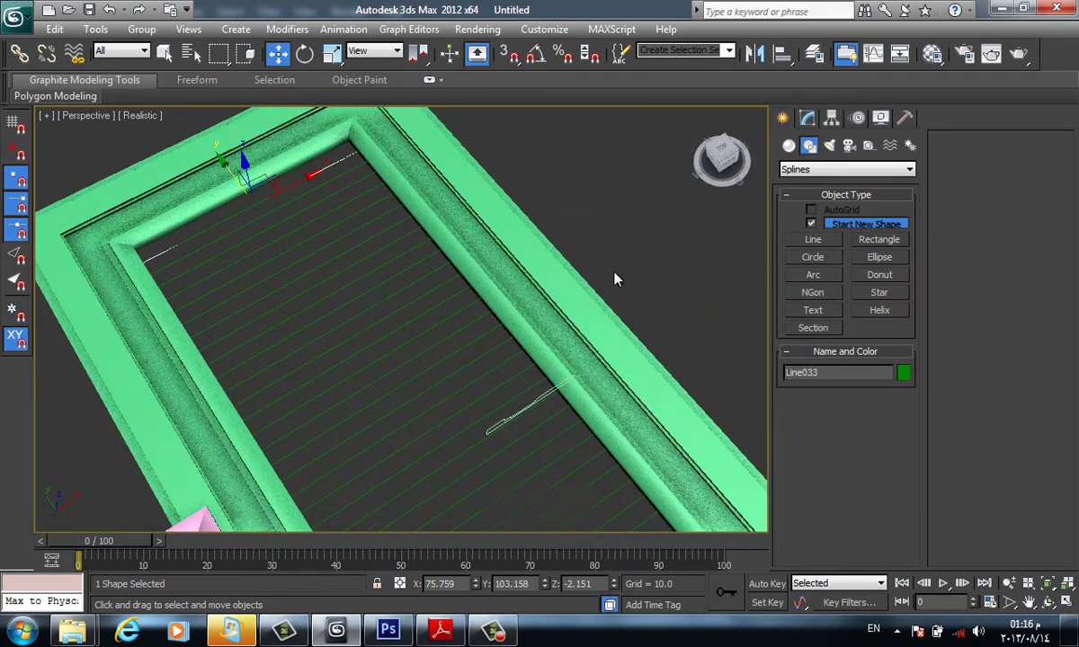
scroll(638, 195, down, 1)
middle_drag(595, 200, 576, 99)
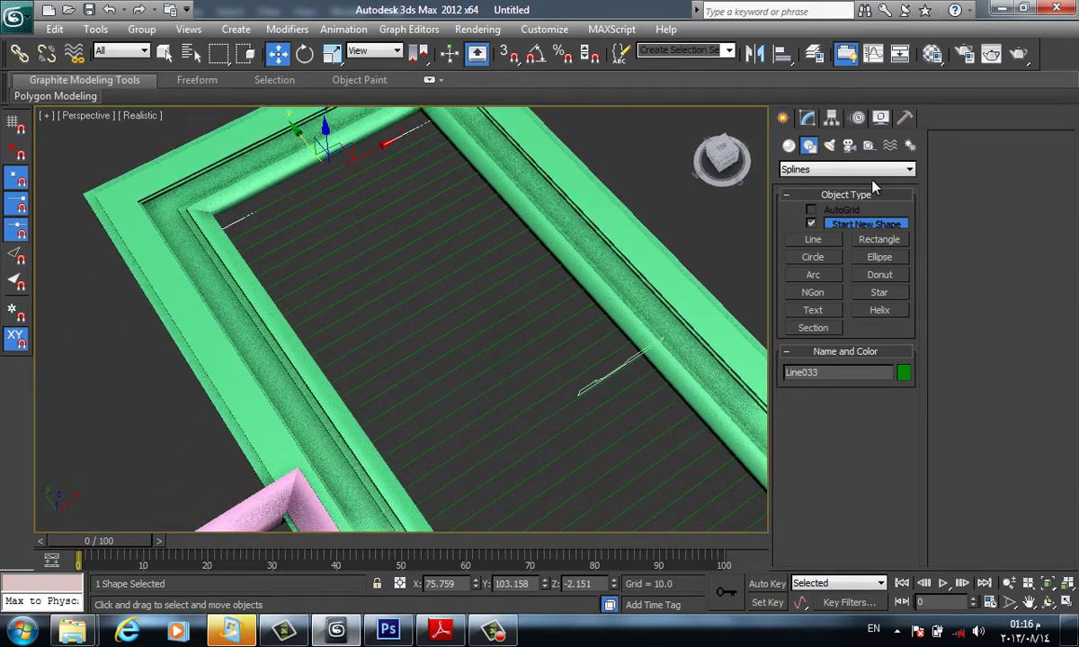
click(807, 118)
Make the lines render as Rectangular, reducing the slat length to 4.86 and narrowing them
click(854, 333)
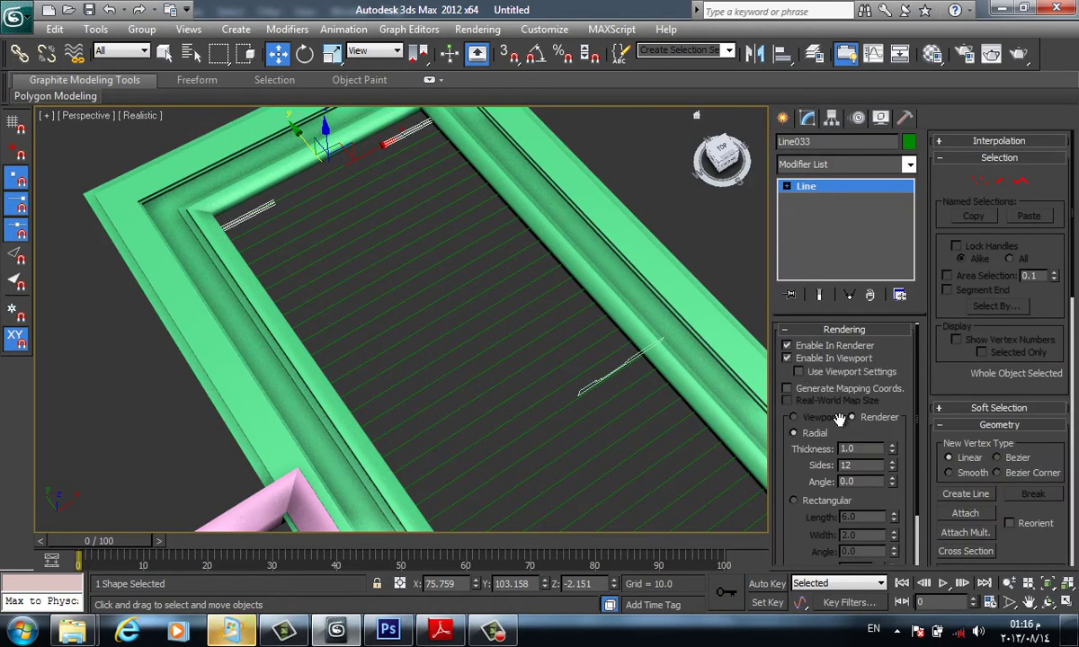
click(794, 500)
mouse_move(894, 519)
mouse_down()
mouse_move(878, 530)
mouse_move(893, 517)
mouse_up()
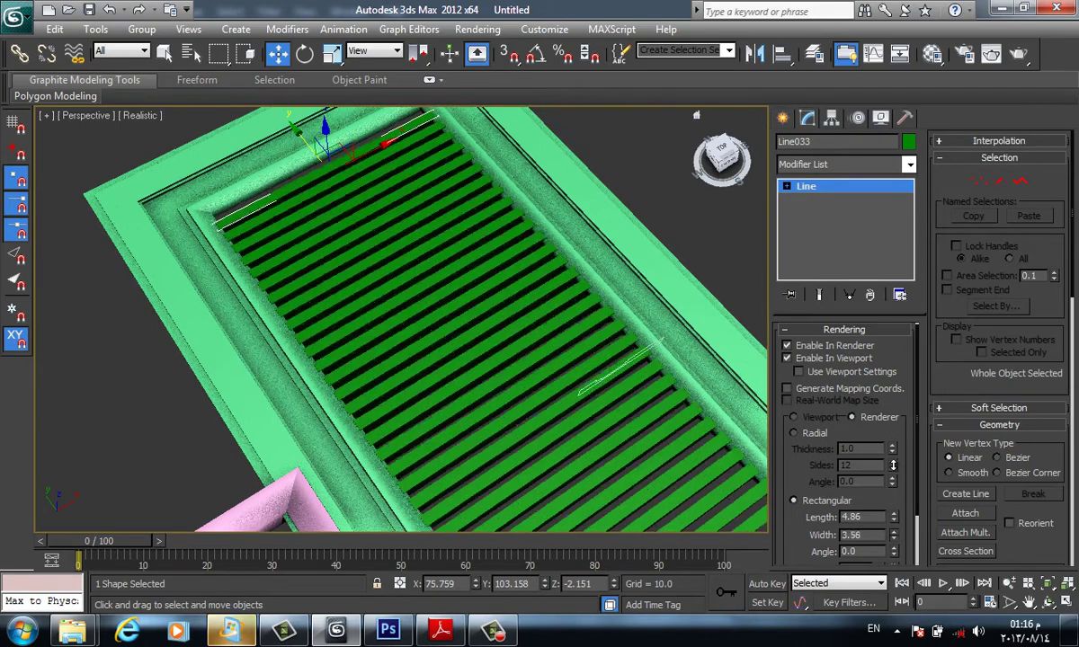
scroll(585, 398, up, 3)
scroll(585, 398, down, 5)
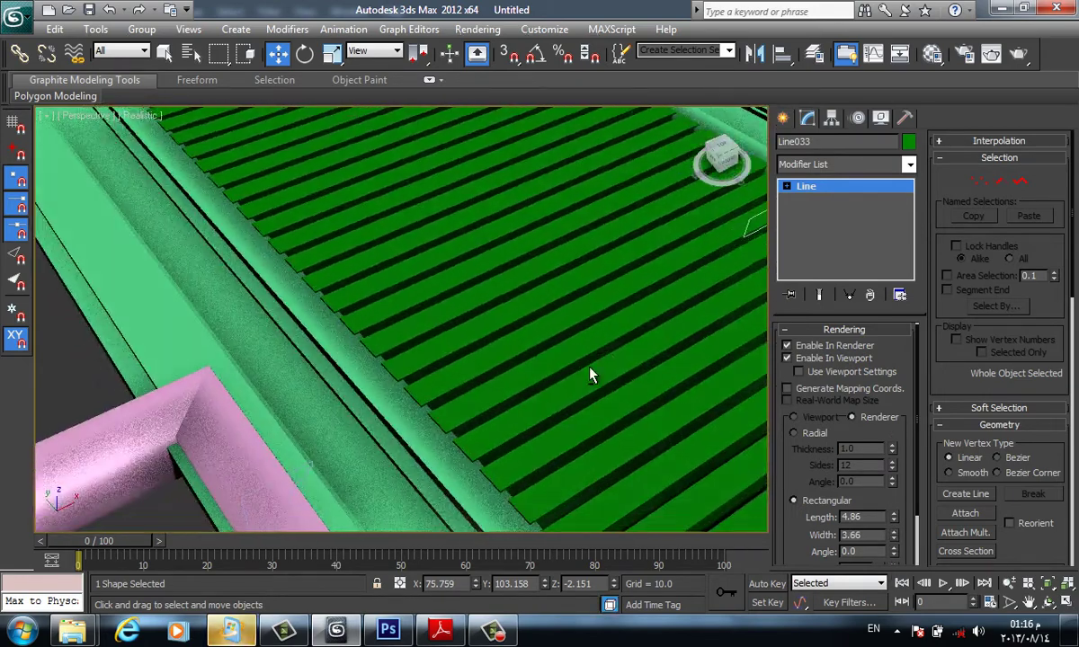
scroll(589, 373, down, 5)
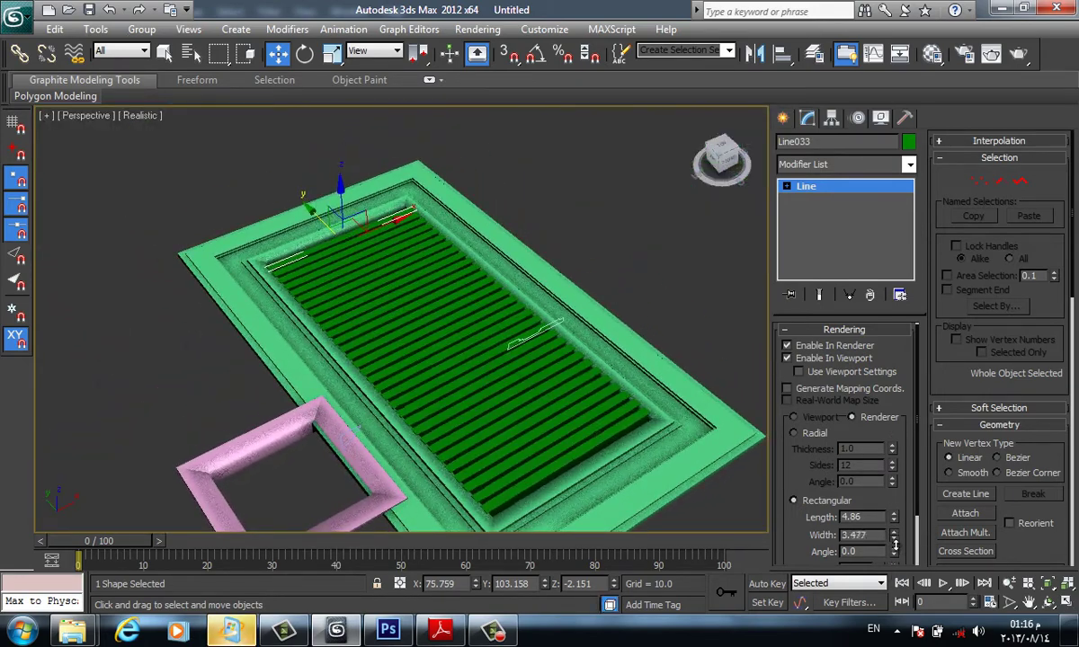
drag(895, 544, 894, 566)
scroll(535, 356, up, 5)
middle_drag(535, 356, 551, 301)
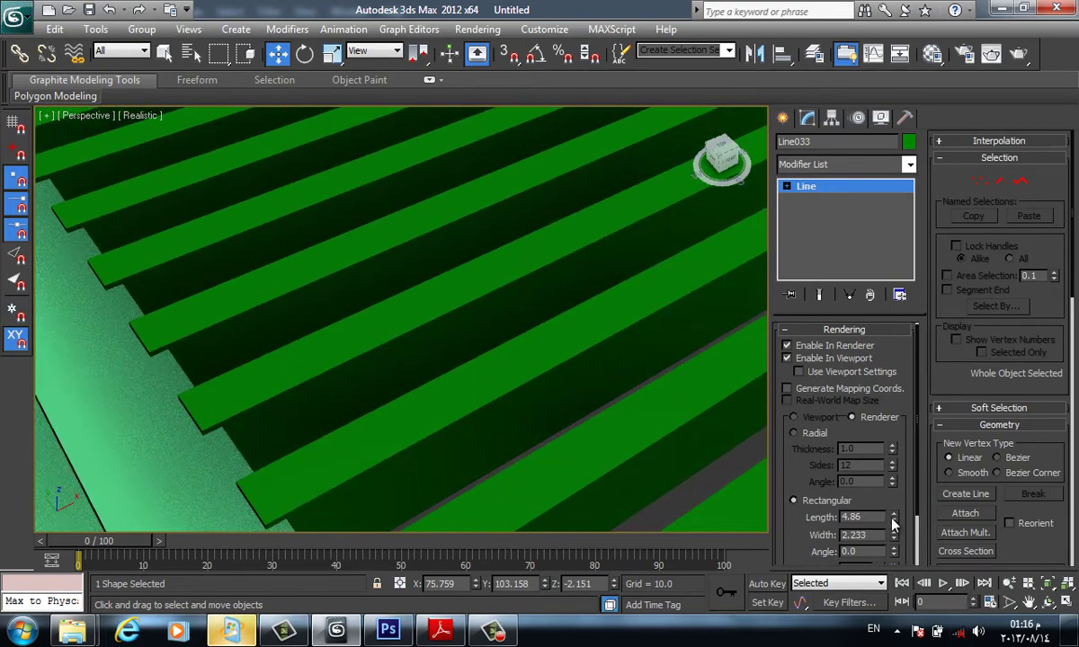
Set the slats to length 0.923, width 4.063 and angle 27.52, then deselect
drag(894, 524, 896, 595)
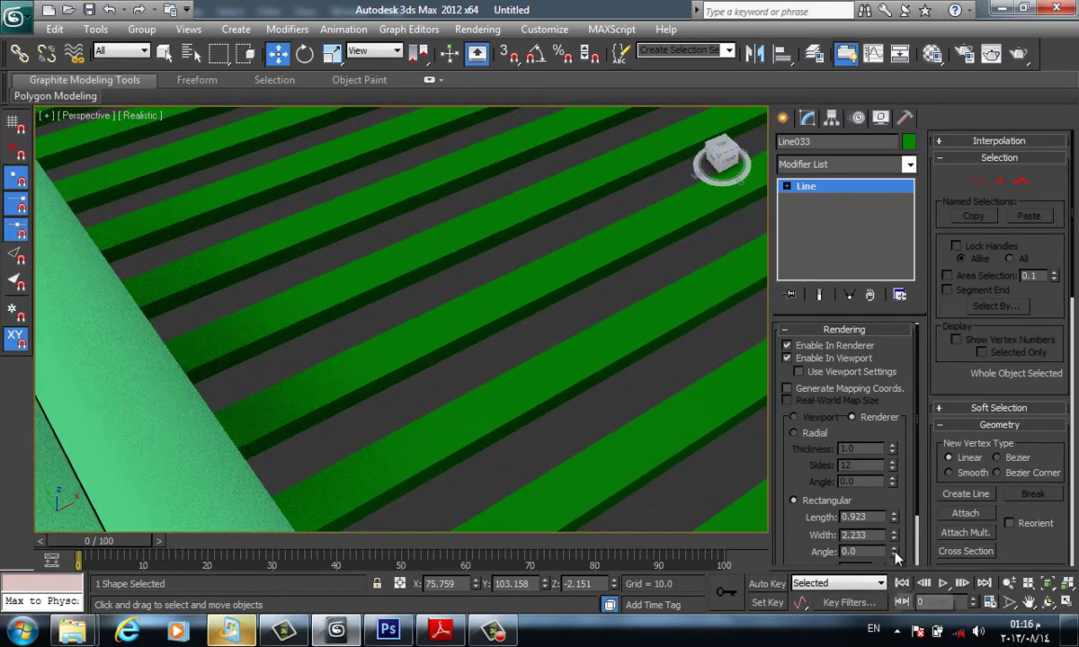
drag(894, 536, 895, 518)
scroll(862, 499, down, 3)
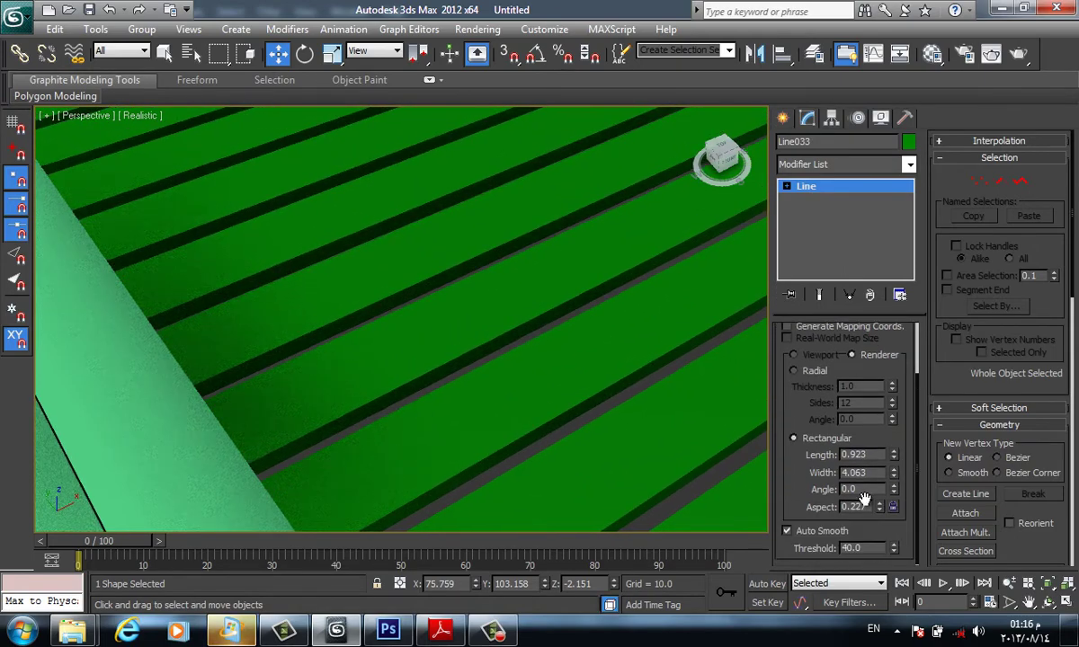
mouse_move(892, 490)
mouse_down()
mouse_move(459, 83)
mouse_move(489, 337)
mouse_up()
scroll(489, 337, down, 10)
mouse_move(504, 248)
alt+middle_down()
mouse_move(488, 322)
mouse_move(585, 287)
alt+middle_up()
click(584, 288)
scroll(474, 298, up, 3)
scroll(494, 313, up, 3)
Select the frame and all slats and change their object colour to grey
scroll(572, 180, down, 5)
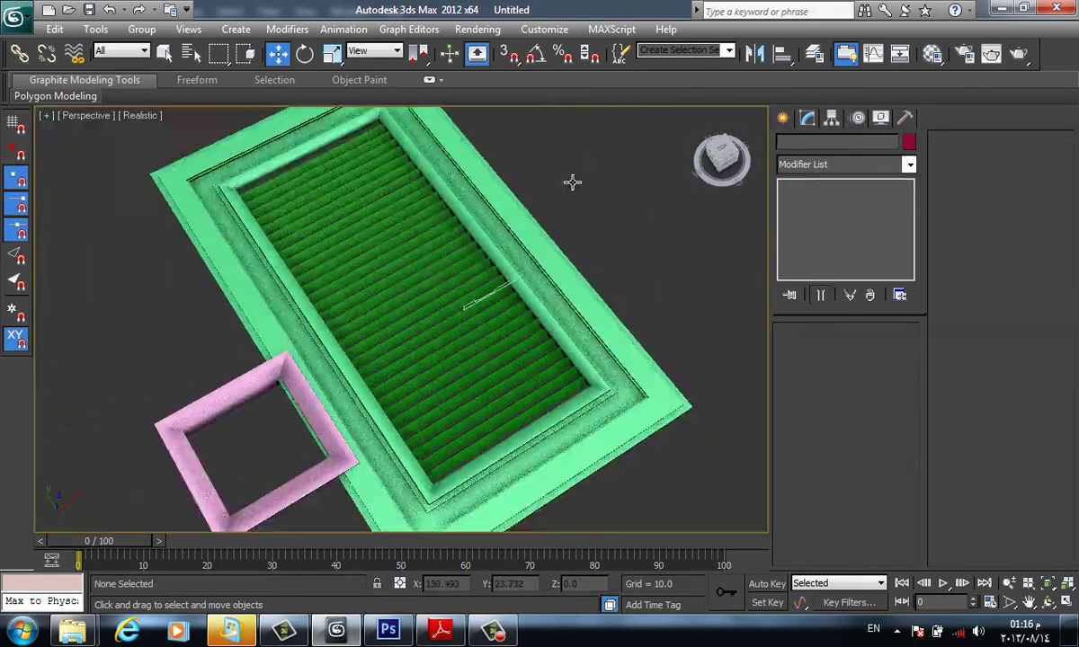
middle_drag(573, 181, 553, 279)
drag(356, 169, 506, 269)
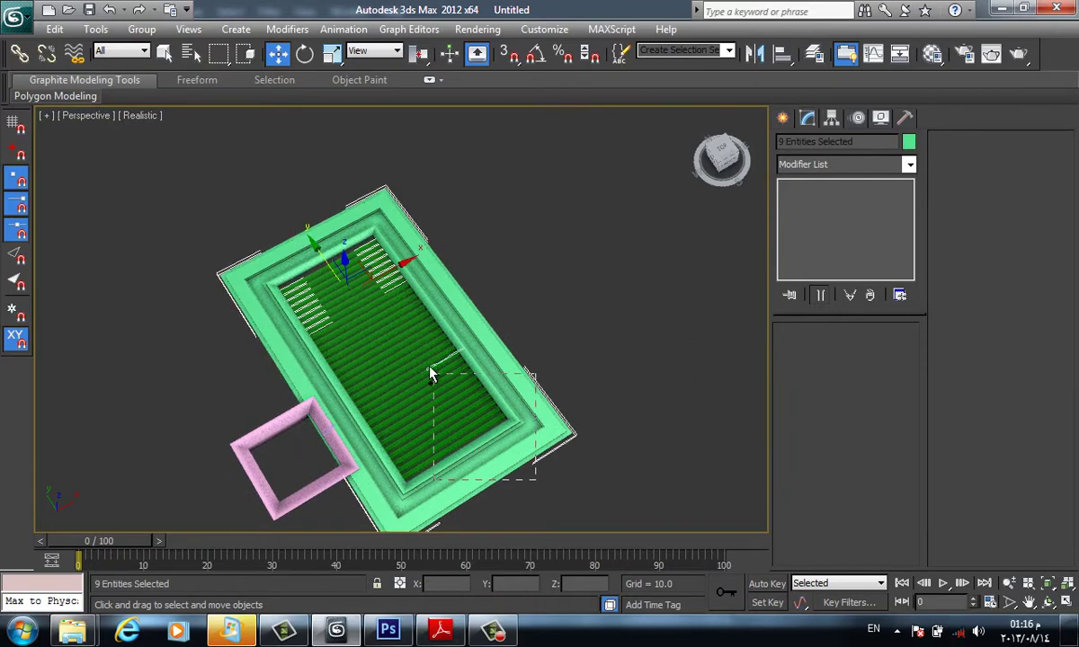
ctrl+drag(380, 295, 378, 293)
click(908, 142)
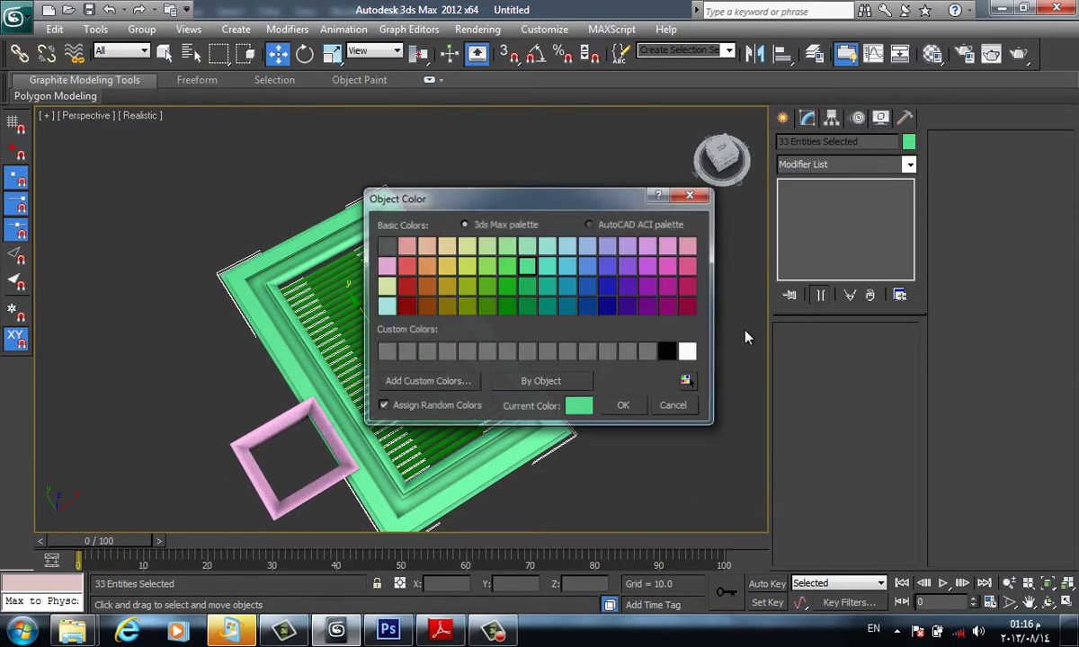
click(625, 407)
scroll(503, 408, up, 3)
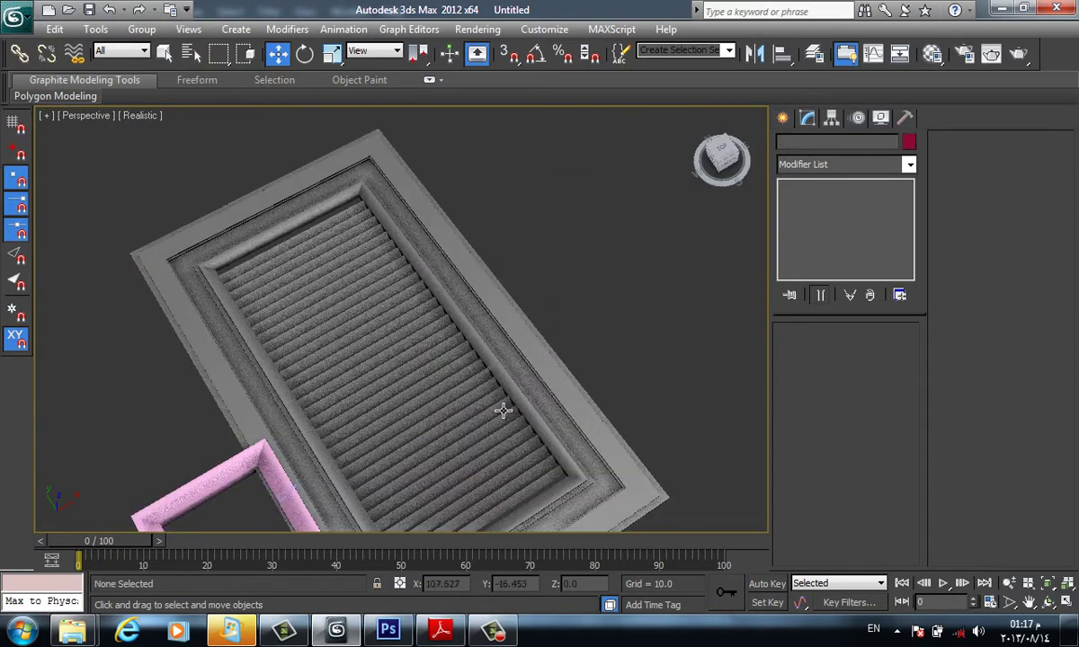
scroll(508, 405, up, 3)
Orbit around the grey louver to inspect it from several upright angles
mouse_move(511, 400)
alt+middle_down()
mouse_move(622, 347)
mouse_move(682, 360)
mouse_move(556, 407)
mouse_move(525, 356)
alt+middle_up()
scroll(474, 427, down, 3)
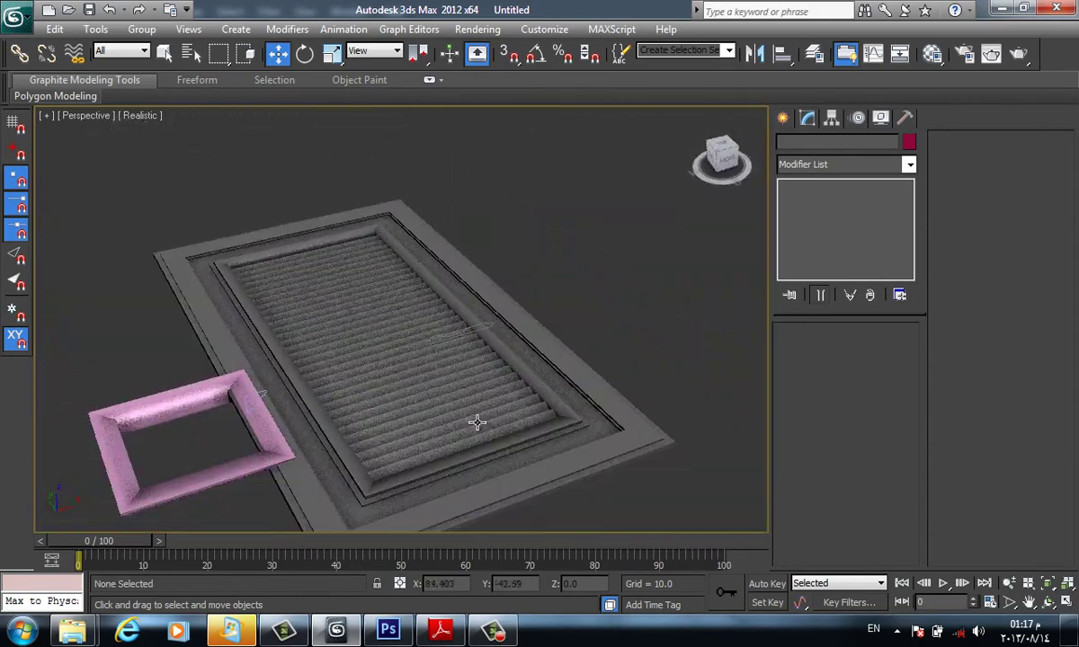
mouse_move(474, 426)
middle_down()
mouse_move(462, 385)
mouse_move(446, 430)
middle_up()
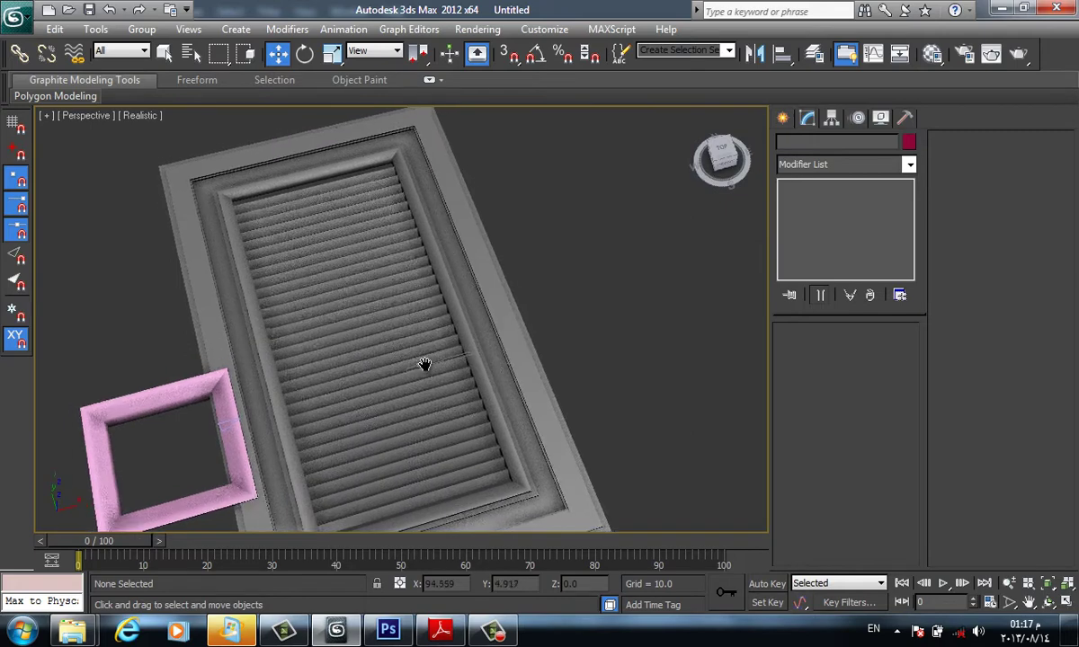
alt+middle_drag(424, 366, 572, 368)
scroll(375, 351, down, 3)
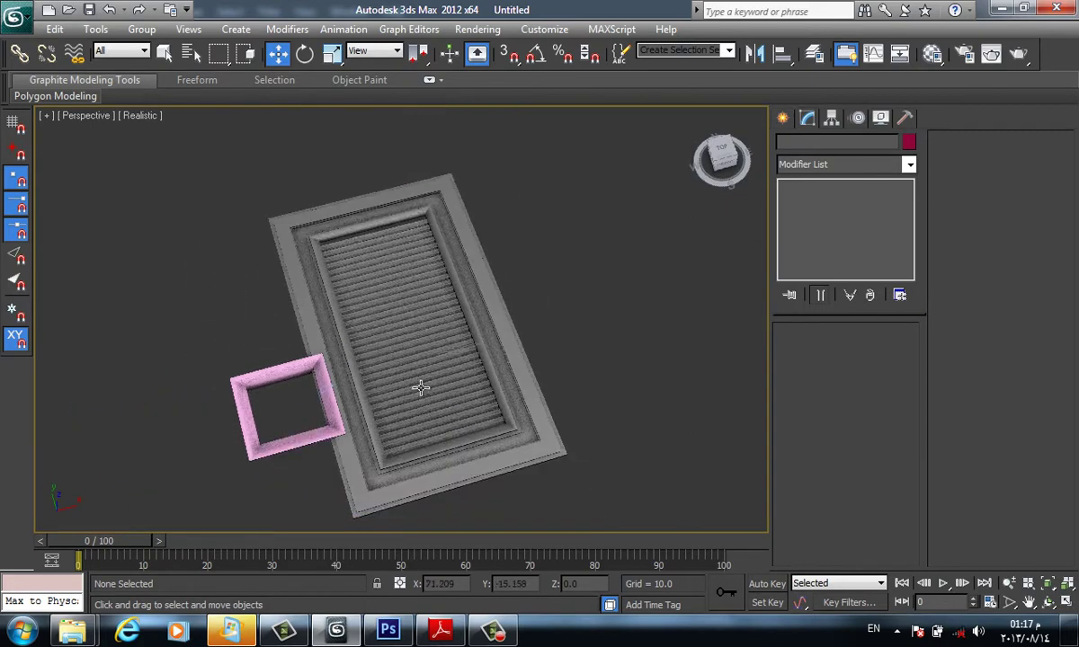
scroll(568, 531, up, 3)
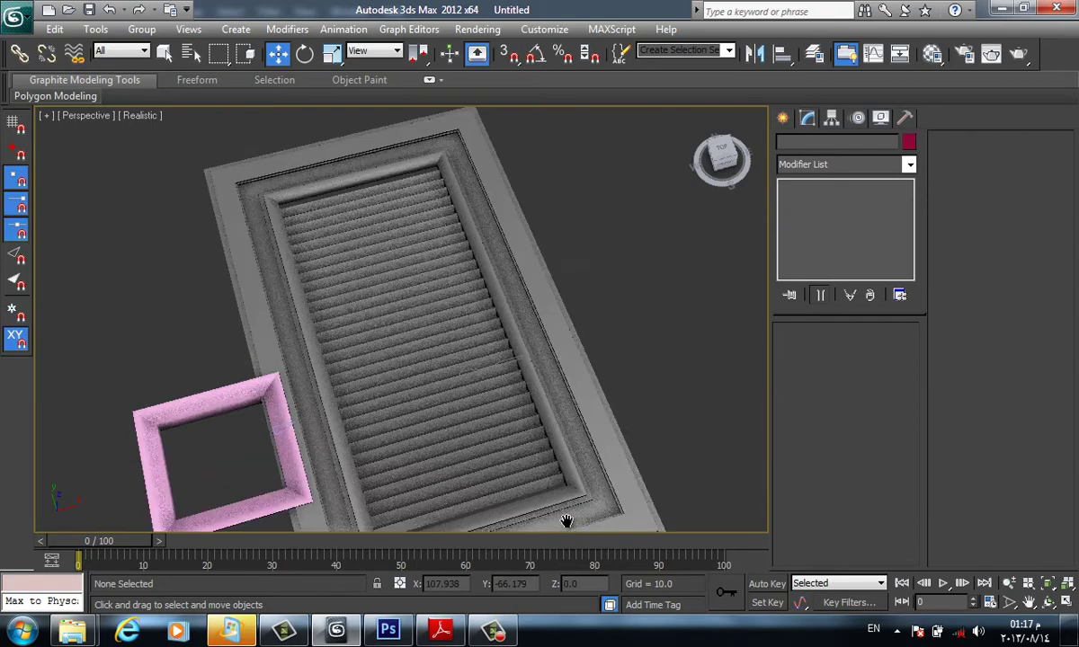
mouse_move(568, 518)
alt+middle_down()
mouse_move(643, 515)
mouse_move(631, 517)
mouse_move(572, 371)
alt+middle_up()
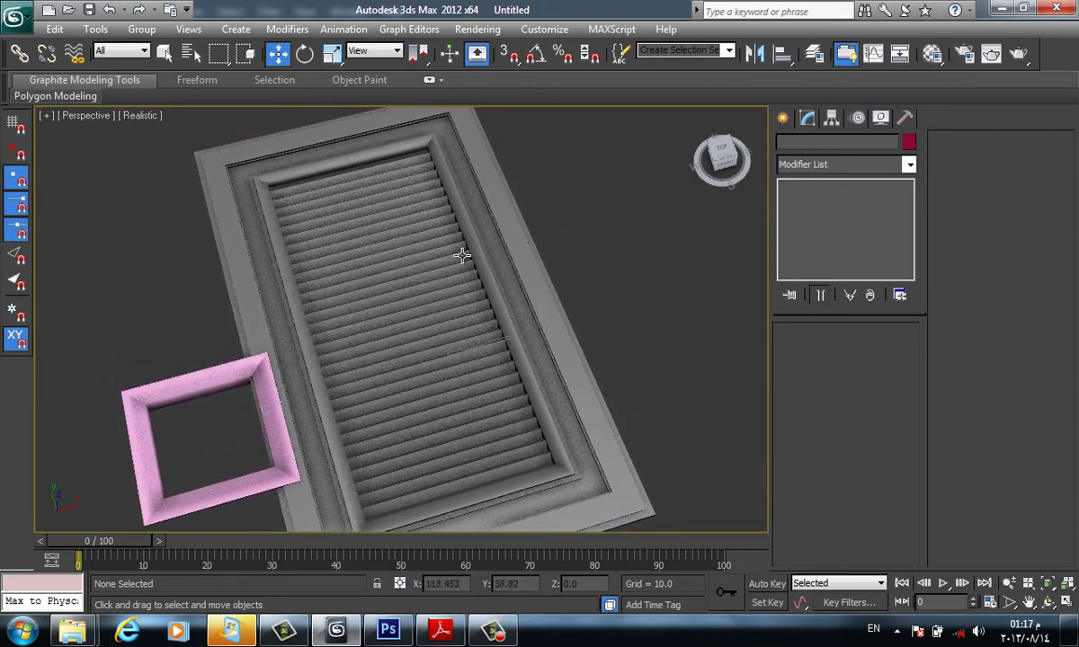
mouse_move(734, 487)
alt+middle_down()
mouse_move(658, 505)
mouse_move(559, 506)
alt+middle_up()
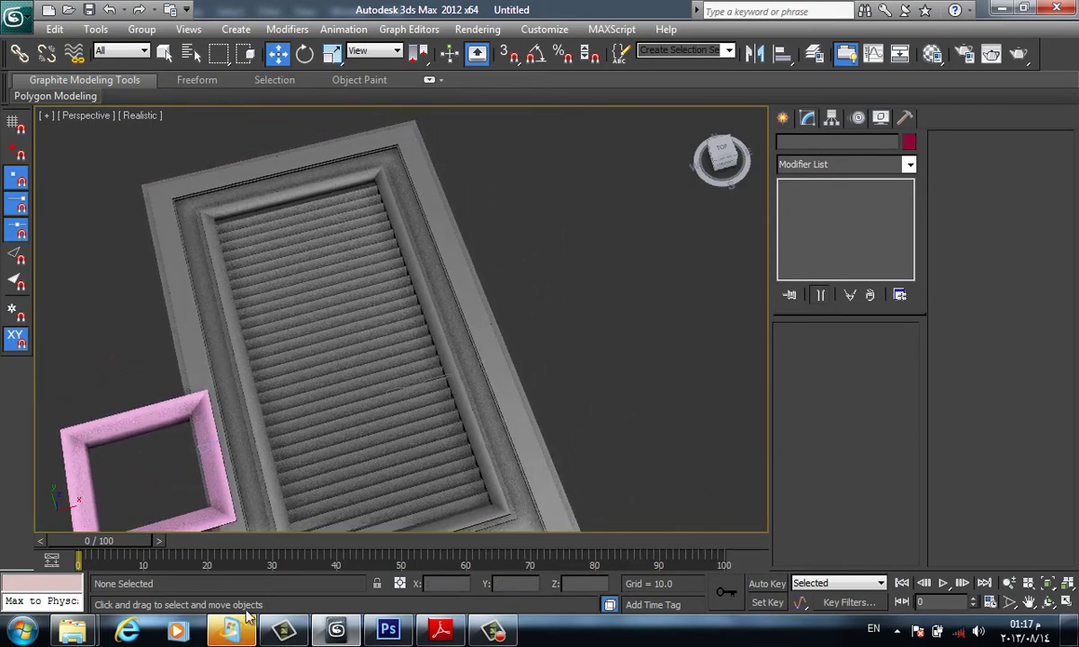
View the theatre reference photo from the Bevel Profile folder in Picasa, then close it
mouse_move(231, 630)
click(132, 530)
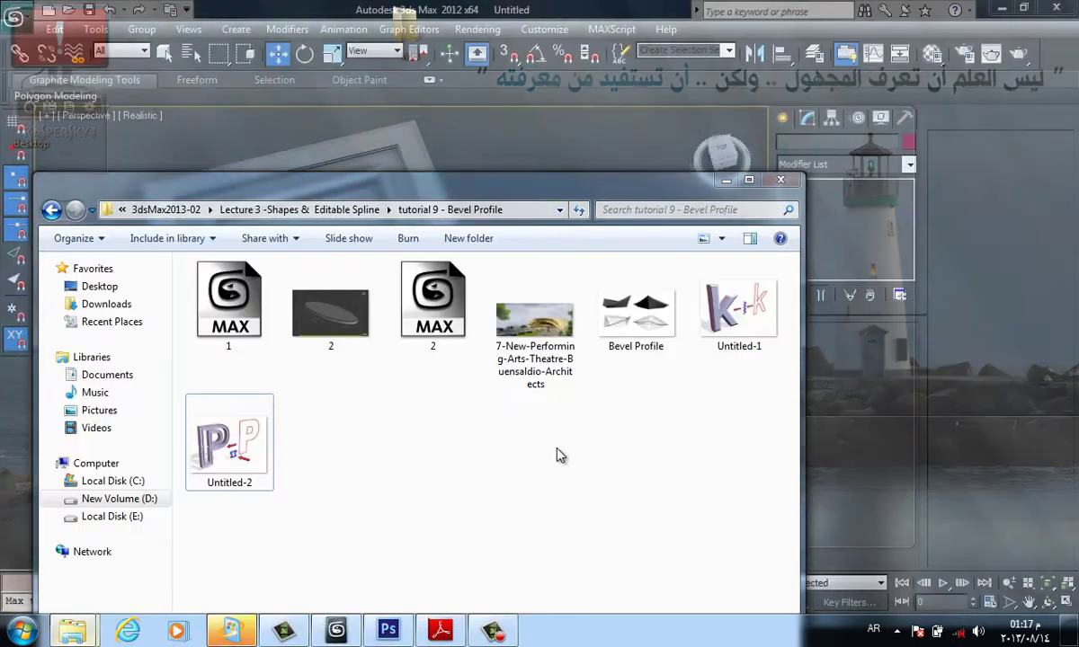
double_click(620, 314)
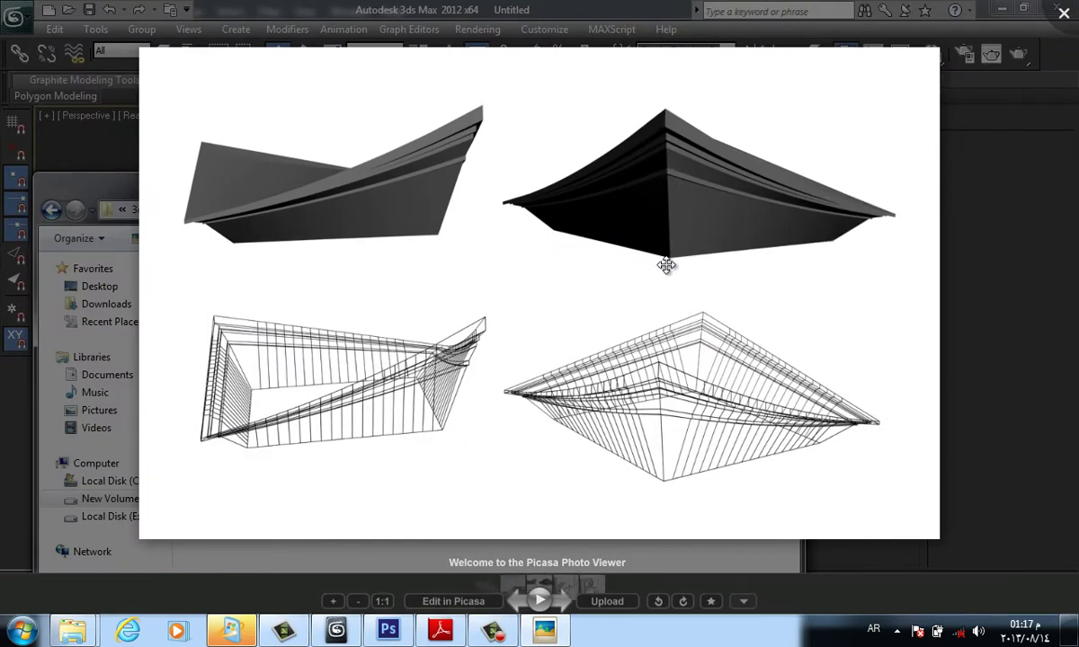
click(524, 603)
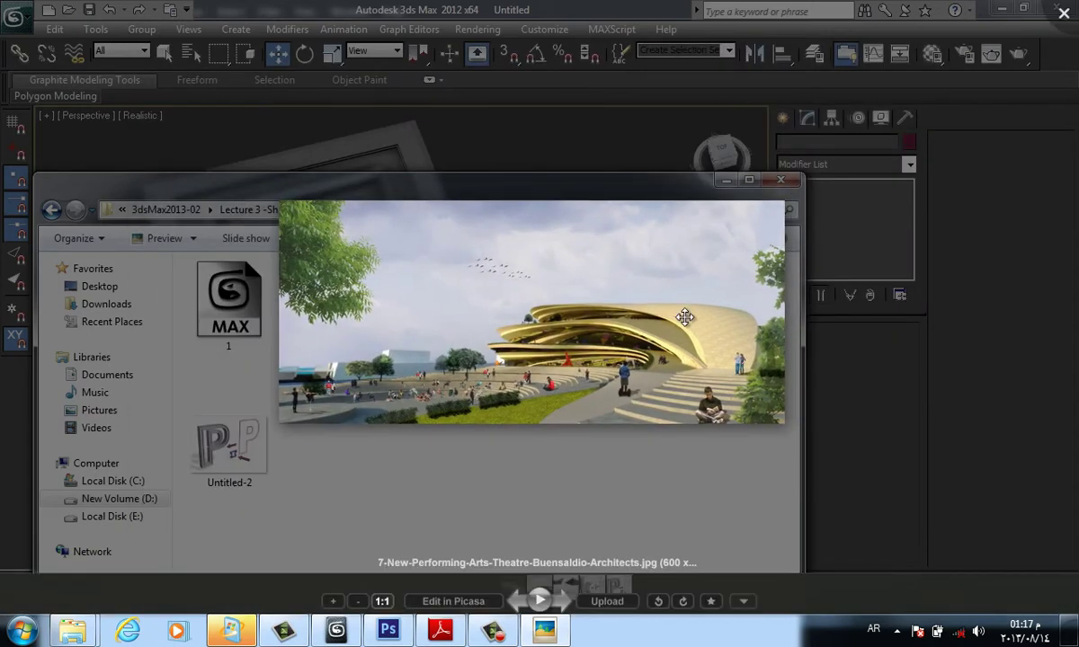
scroll(685, 316, up, 5)
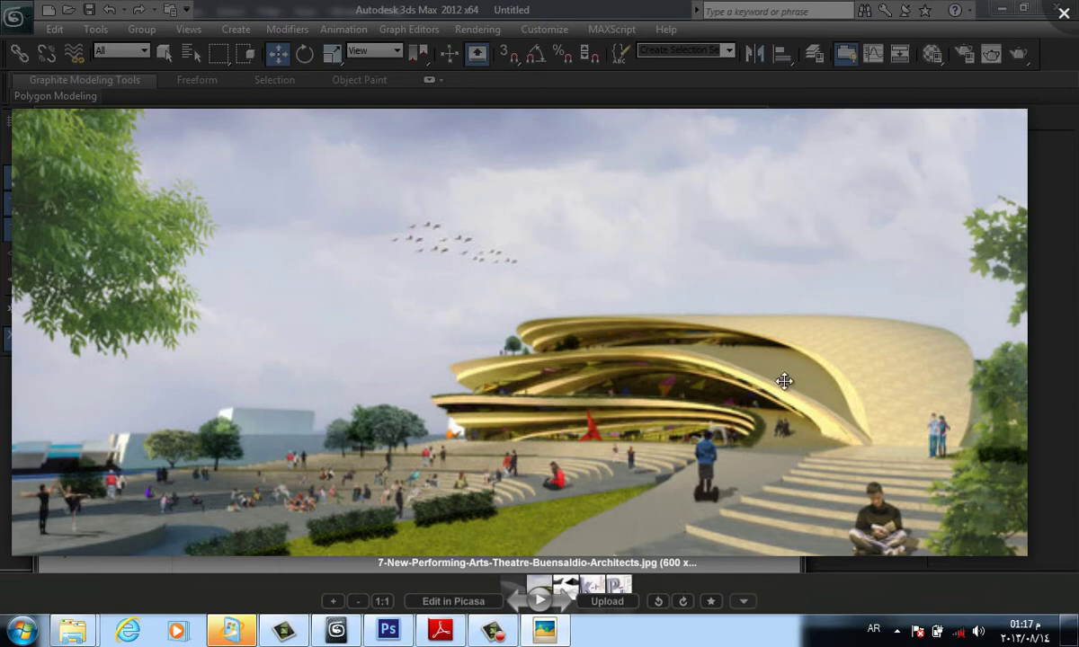
key(Escape)
key(Escape)
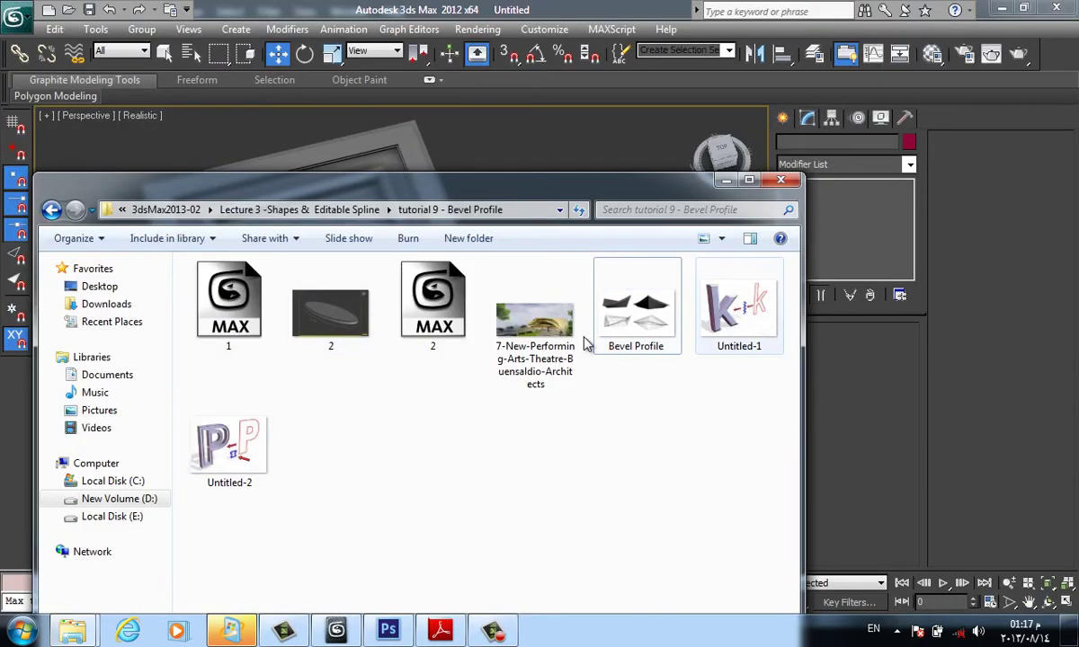
click(726, 181)
Select the bevel-profiled door frame and toggle Edged Faces display with F4
middle_drag(525, 356, 614, 278)
scroll(614, 360, down, 5)
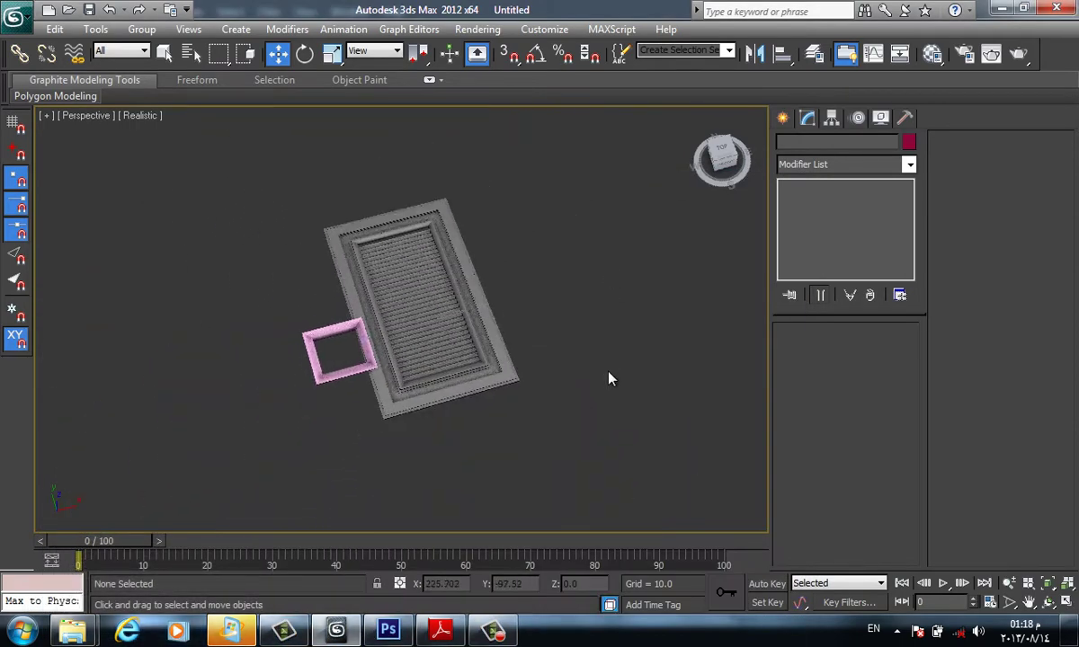
scroll(605, 378, up, 6)
scroll(608, 395, up, 4)
scroll(614, 421, down, 2)
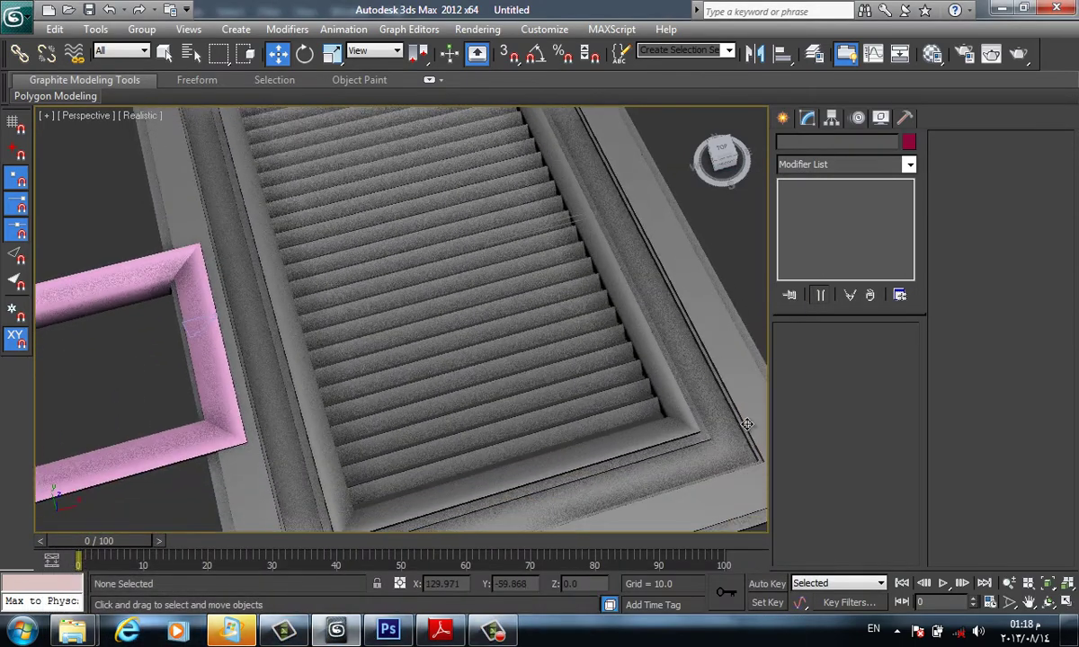
click(672, 423)
mouse_move(671, 424)
middle_down()
mouse_move(653, 381)
mouse_move(747, 361)
middle_up()
key(F4)
key(F4)
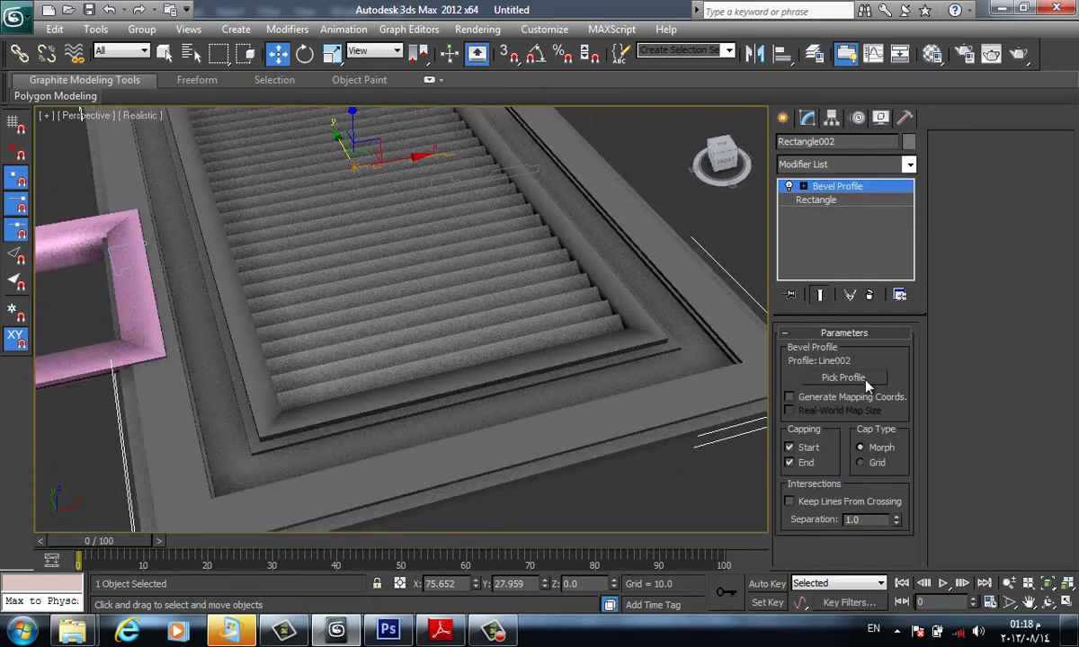
key(F4)
Orbit around the frame to inspect its corner from a more top-down angle
alt+middle_drag(751, 365, 762, 353)
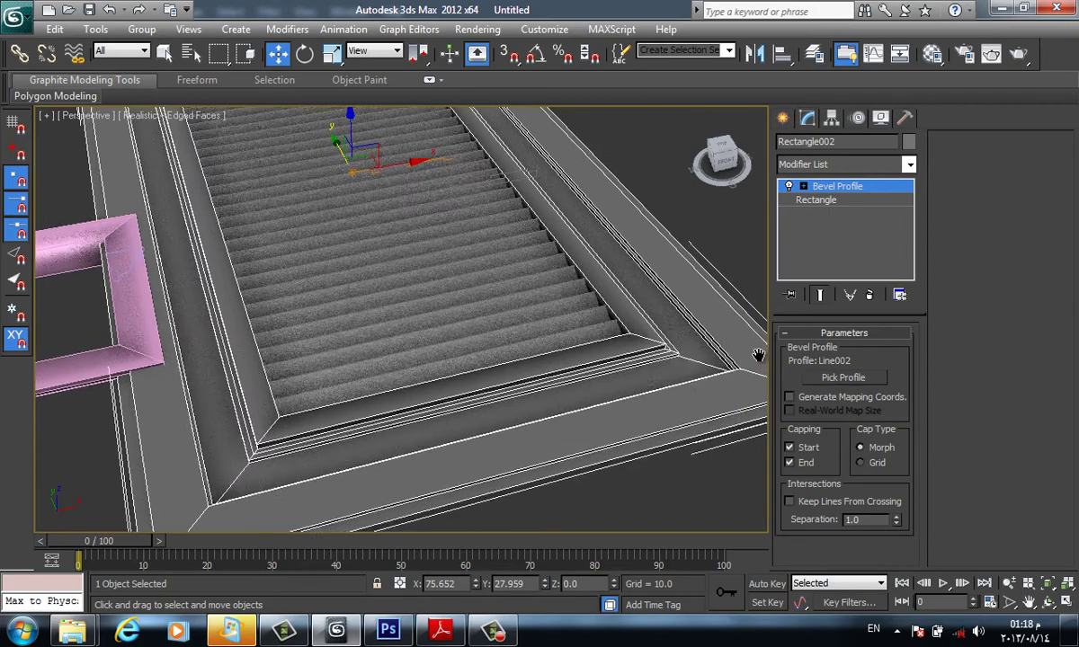
alt+middle_drag(627, 233, 683, 323)
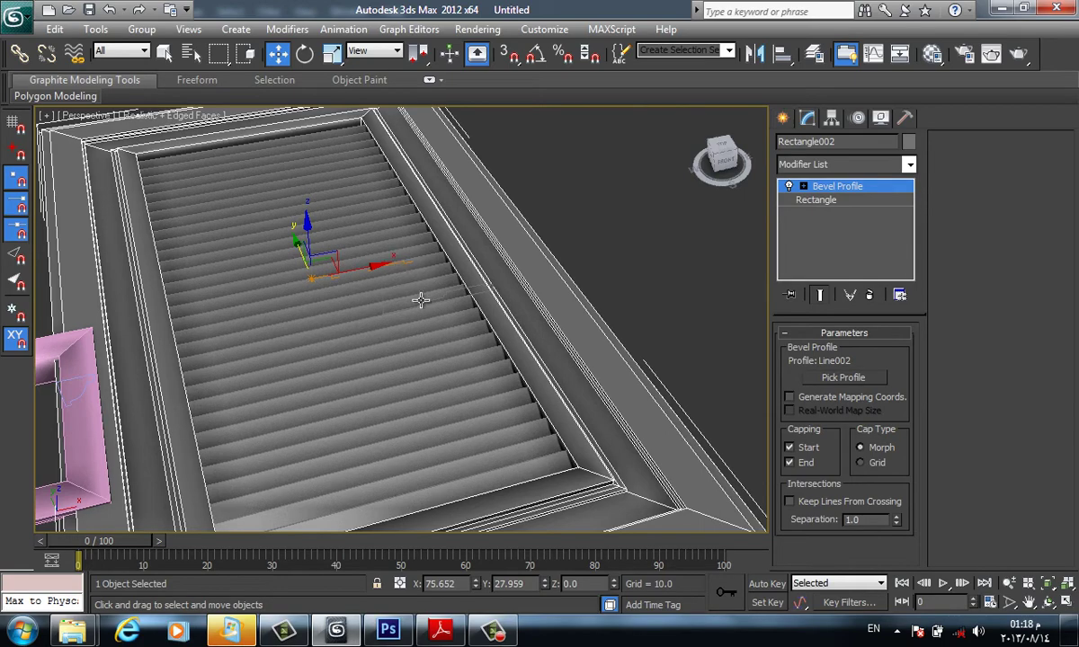
scroll(718, 356, down, 5)
scroll(710, 332, up, 3)
scroll(702, 309, up, 1)
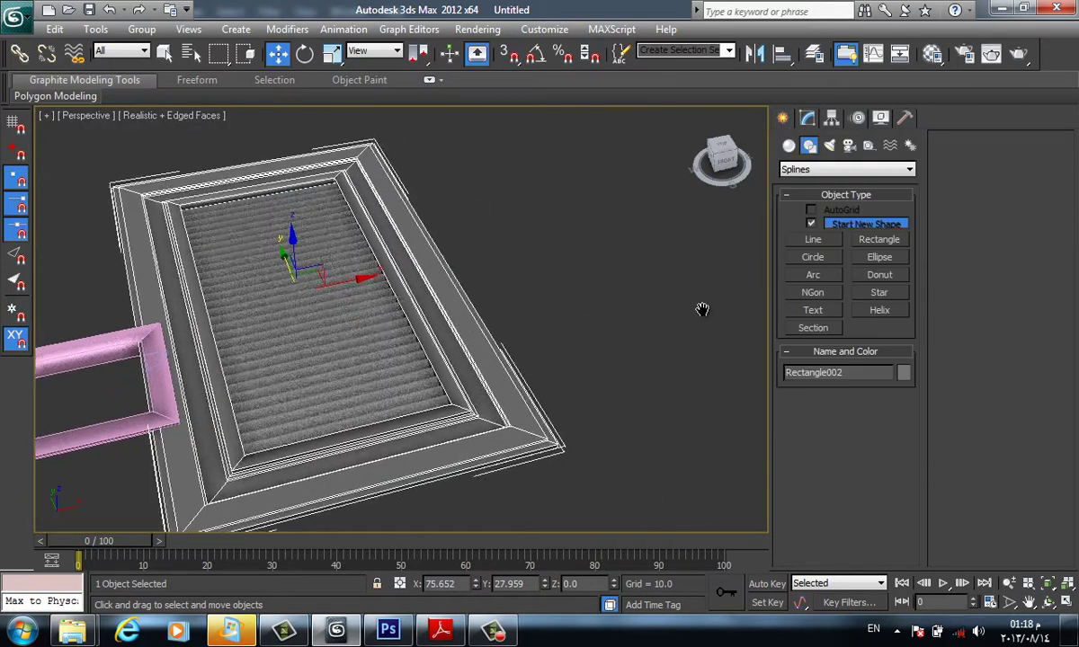
alt+middle_drag(702, 309, 746, 261)
Draw a circle beside the door frame and apply a Sweep modifier to it
click(813, 257)
drag(621, 239, 651, 293)
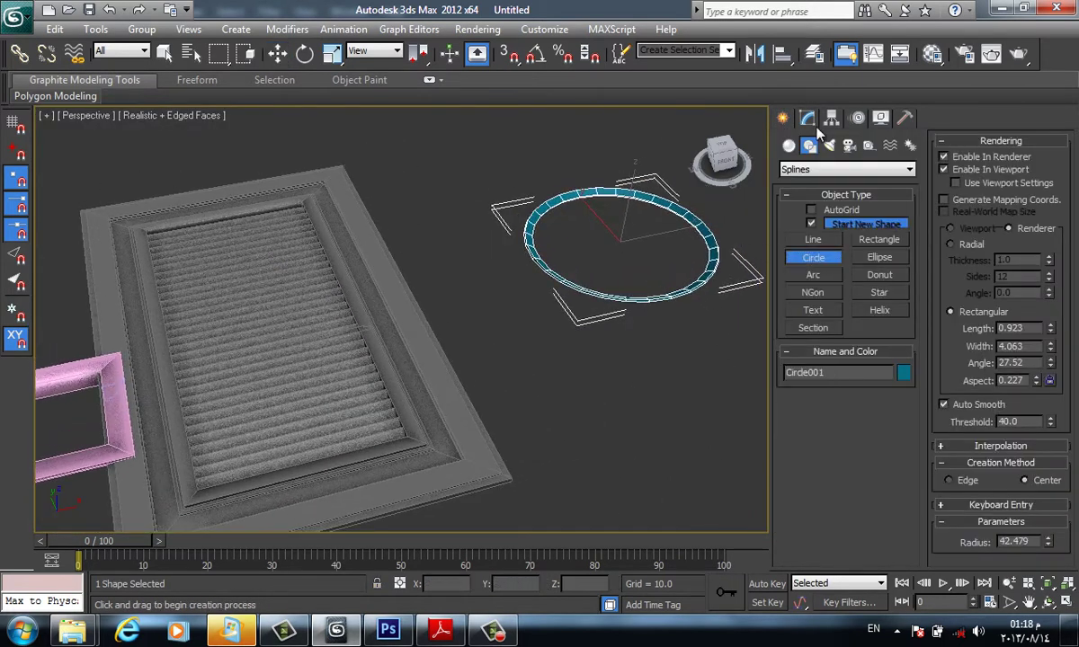
click(807, 118)
click(827, 164)
text(sweep)
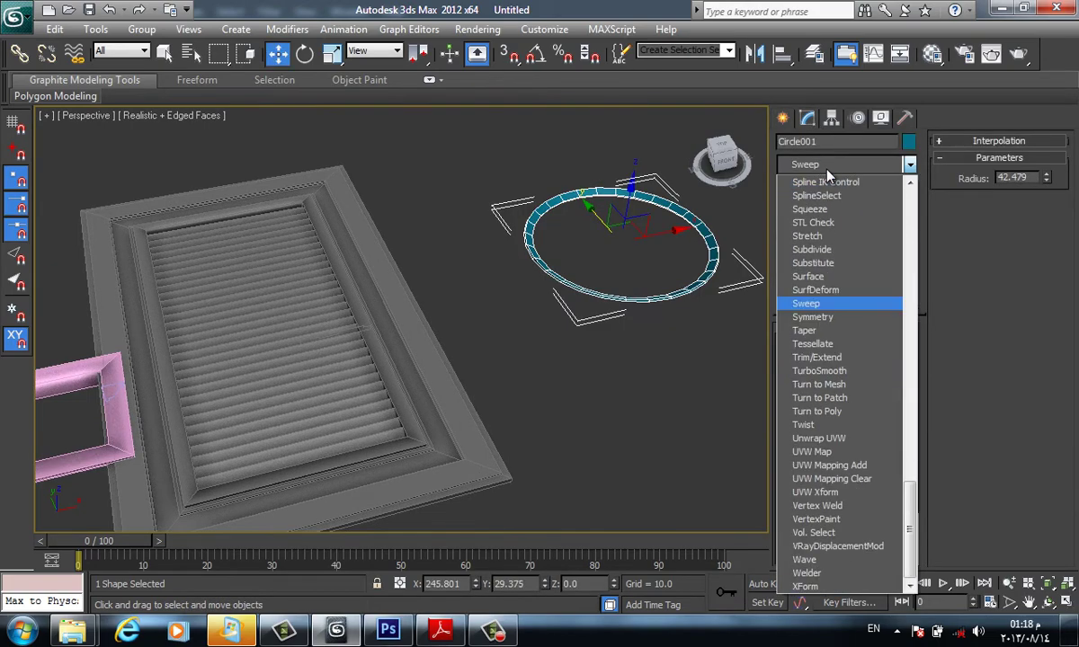
key(Return)
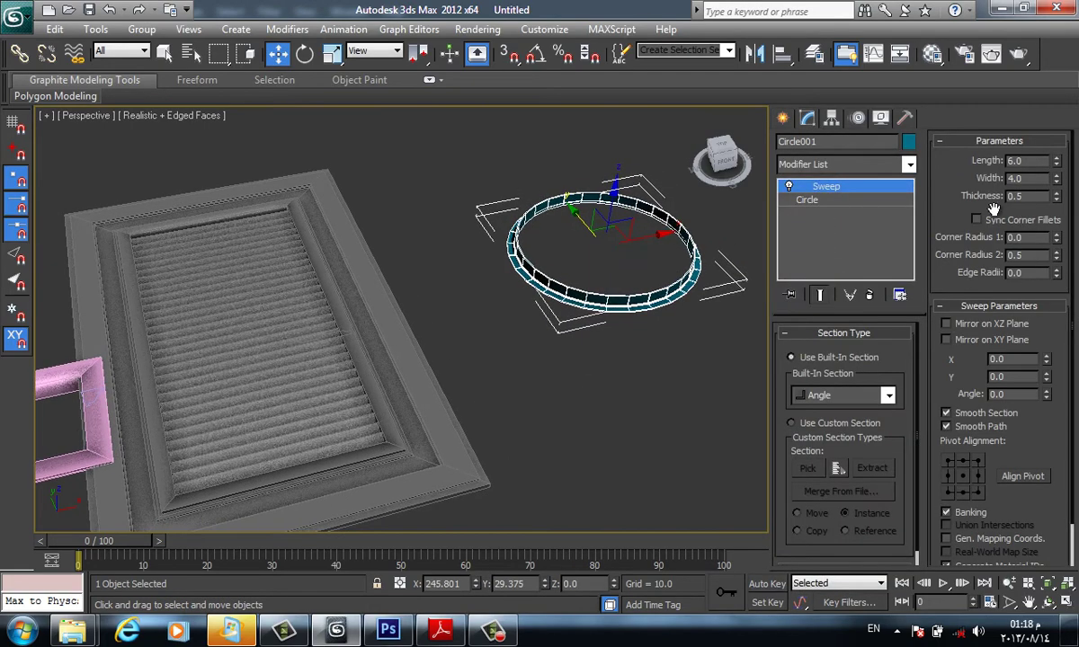
Try the Sweep's Mirror on XZ Plane, X offset and Angle settings, reverting each change
scroll(960, 318, down, 2)
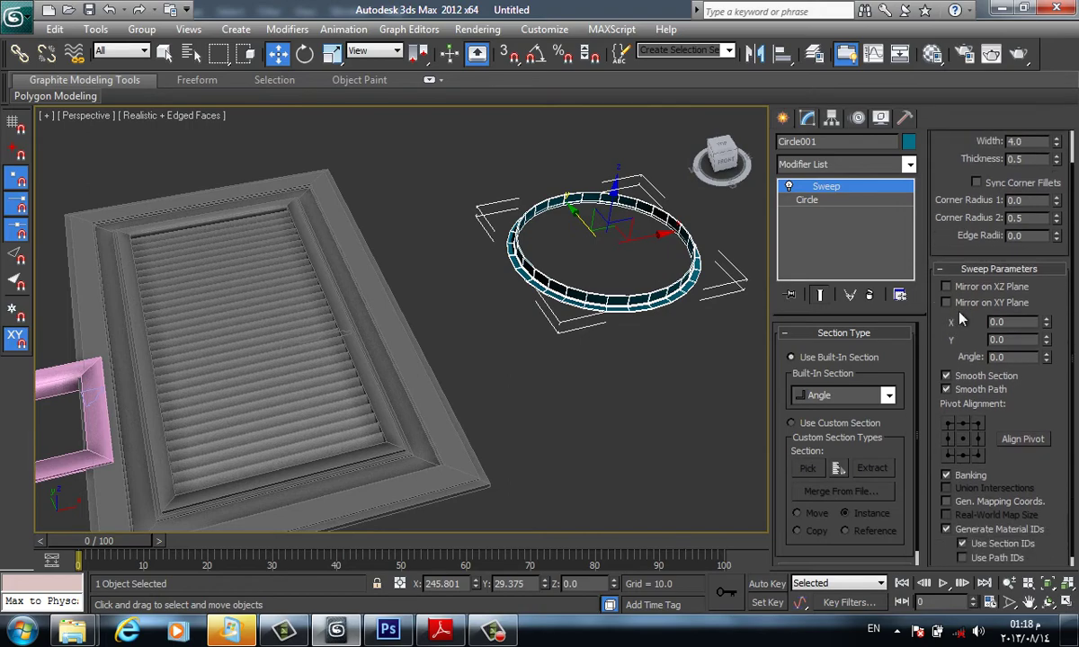
scroll(693, 272, up, 2)
scroll(693, 273, up, 3)
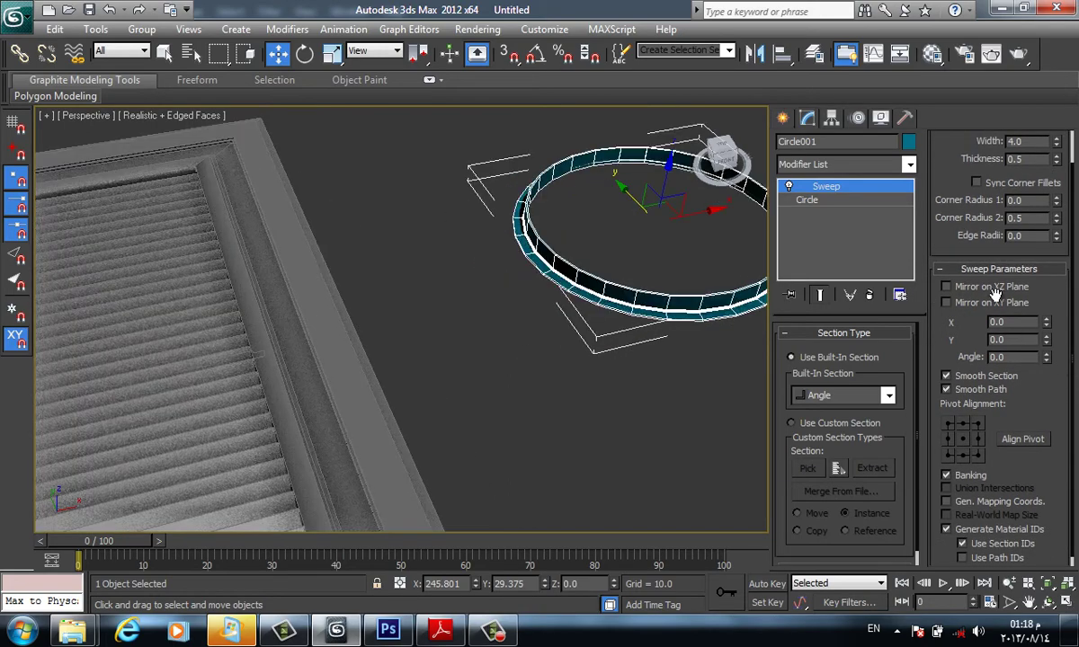
click(996, 285)
click(996, 293)
drag(1046, 343, 1045, 306)
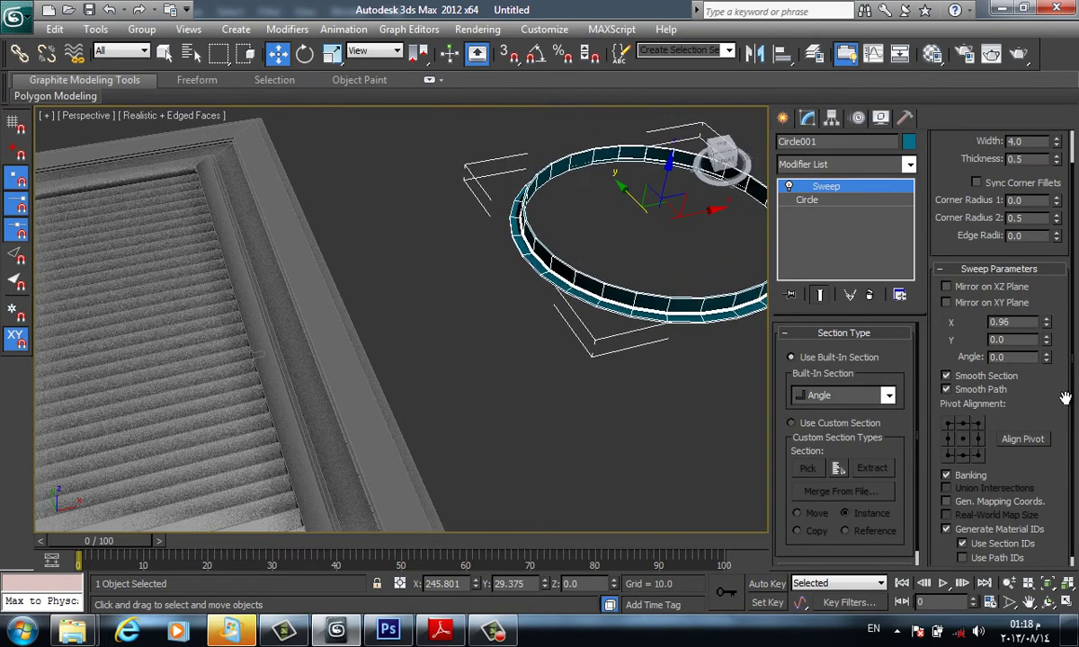
scroll(1047, 362, up, 1)
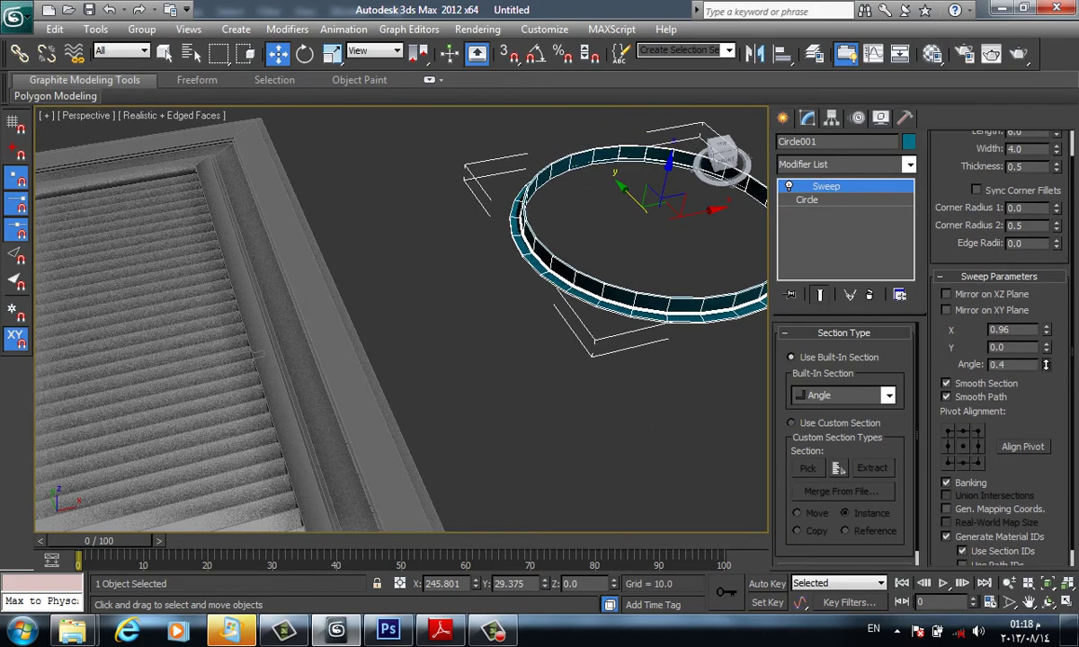
drag(1046, 364, 979, 232)
key(ctrl+z)
scroll(253, 510, up, 3)
Box-select the frame, profile and ring together and delete them
click(427, 376)
click(320, 244)
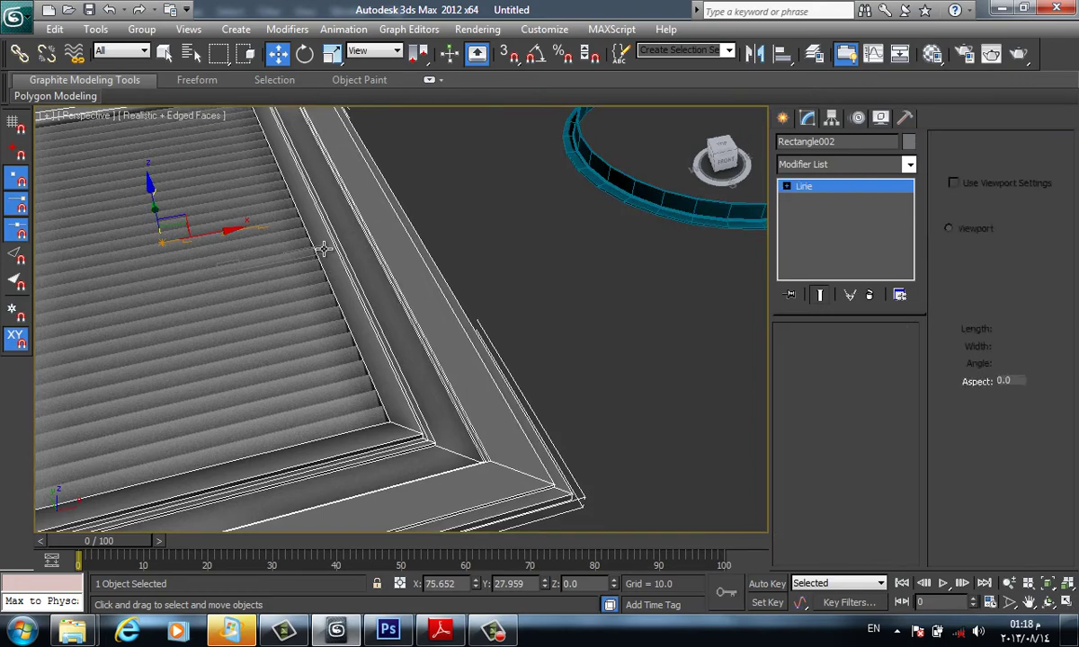
scroll(500, 444, down, 3)
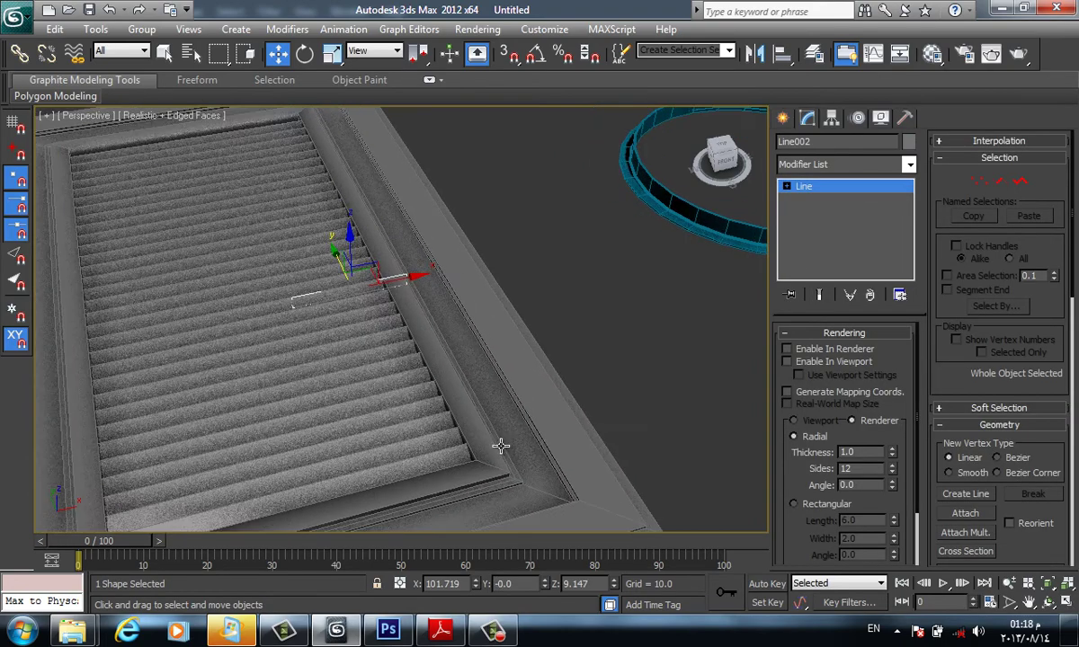
scroll(501, 444, down, 2)
scroll(519, 429, down, 2)
click(601, 395)
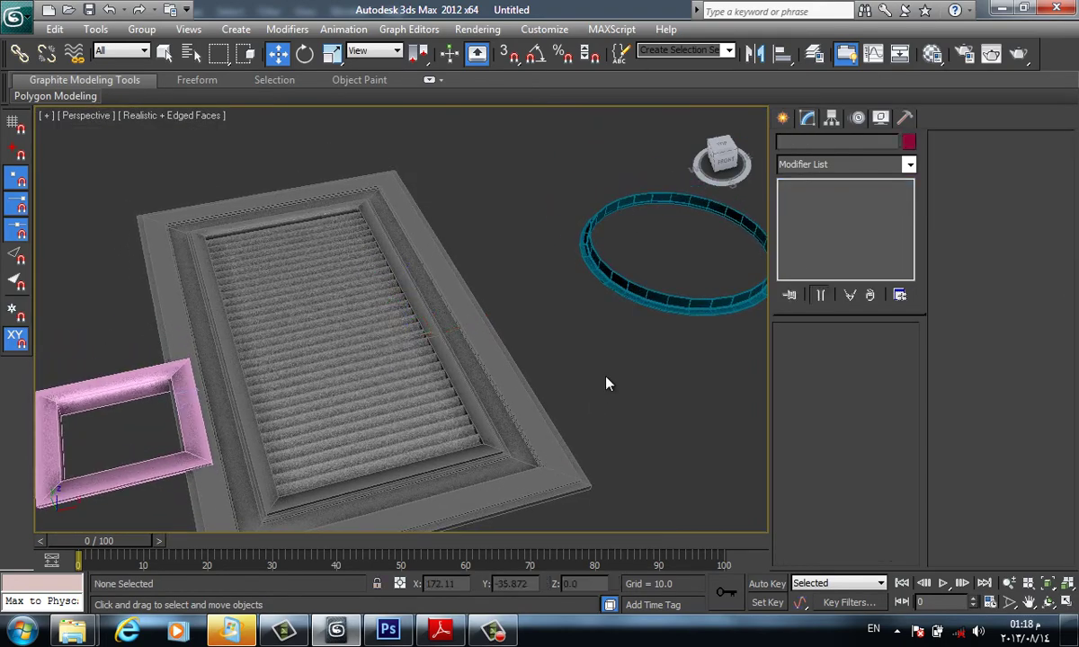
scroll(607, 380, down, 3)
drag(310, 441, 244, 480)
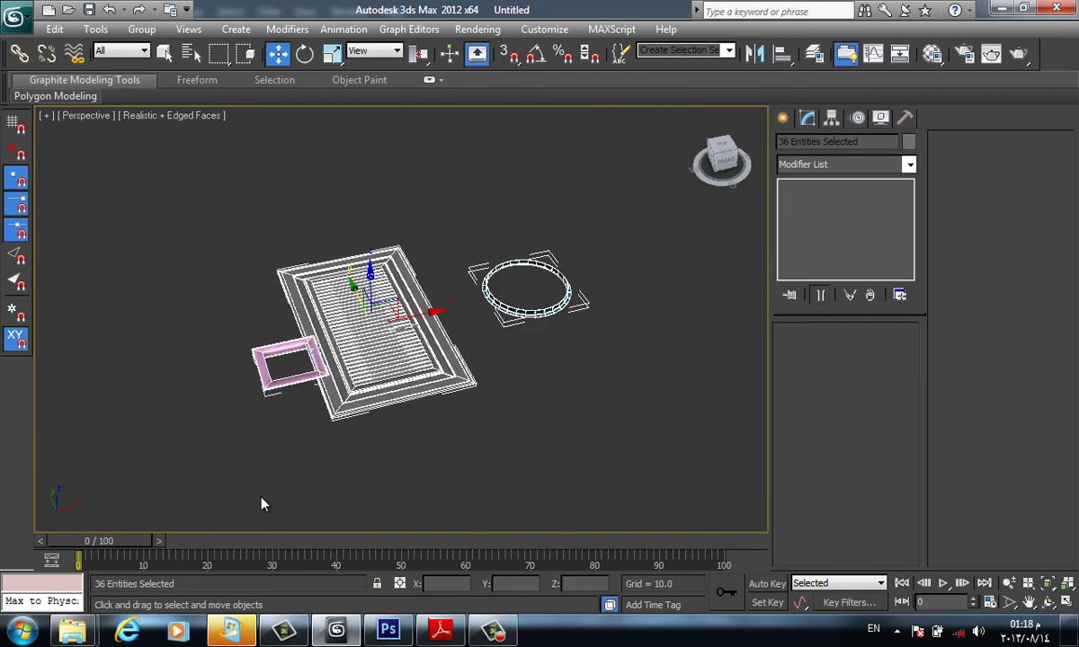
key(Delete)
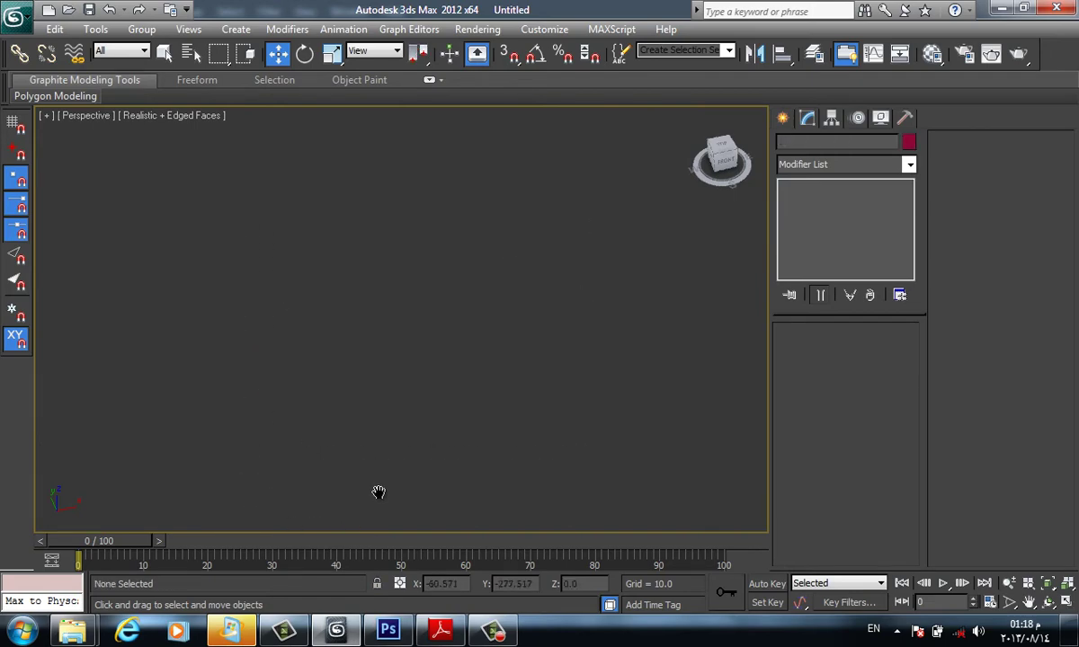
Draw a rectangle for the bay plan in the Top view
key(super)
click(782, 118)
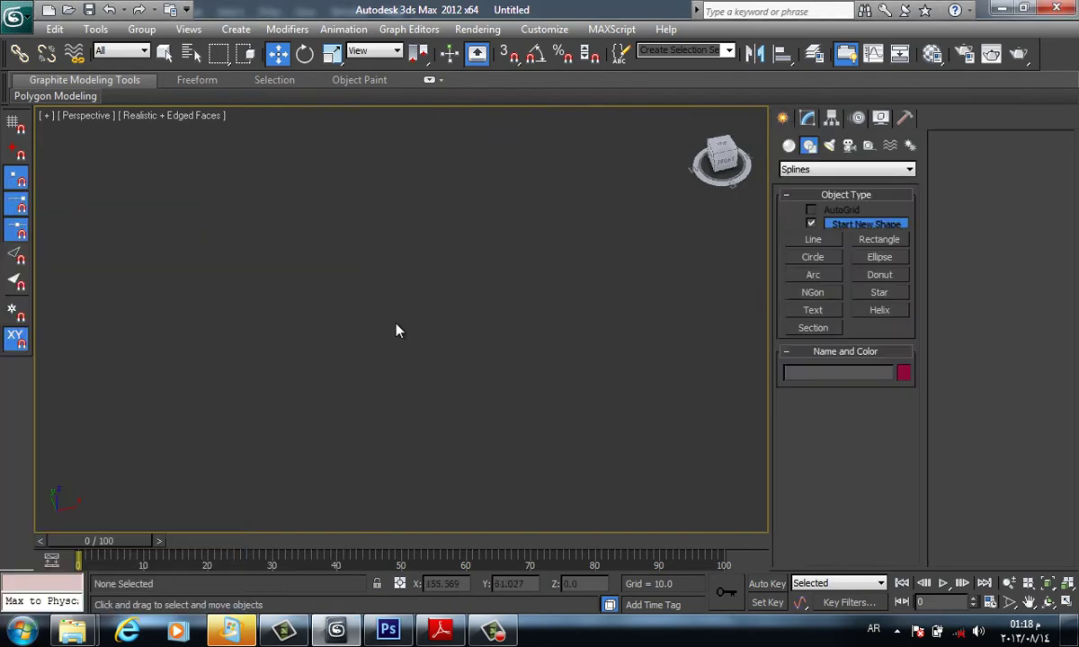
key(t)
key(g)
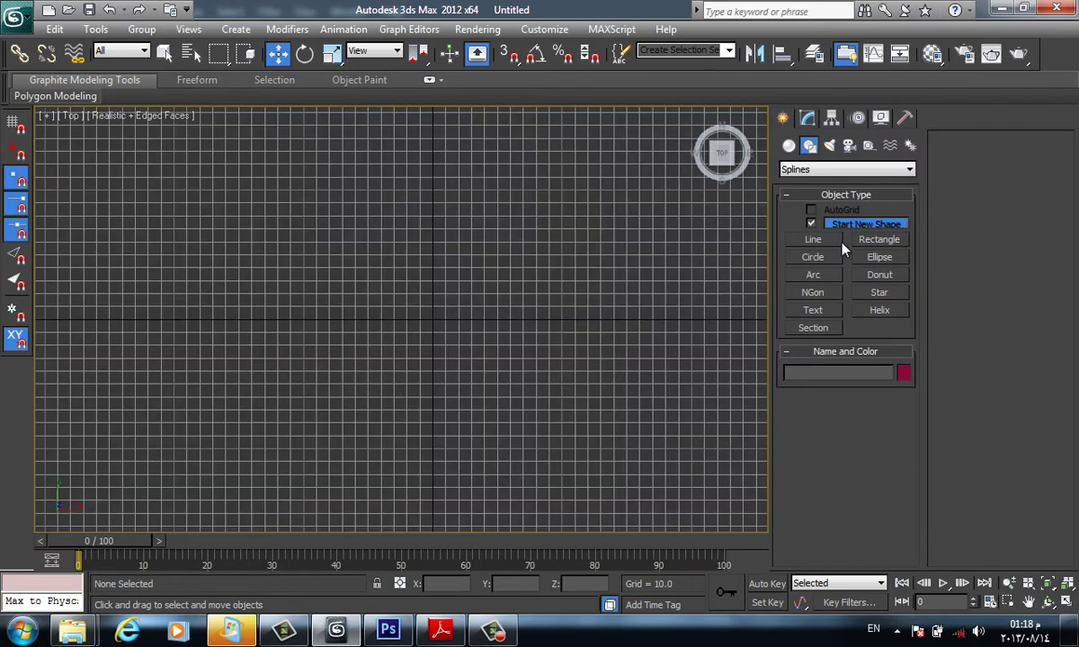
click(879, 239)
mouse_move(343, 258)
mouse_down()
mouse_move(576, 427)
mouse_move(602, 409)
mouse_up()
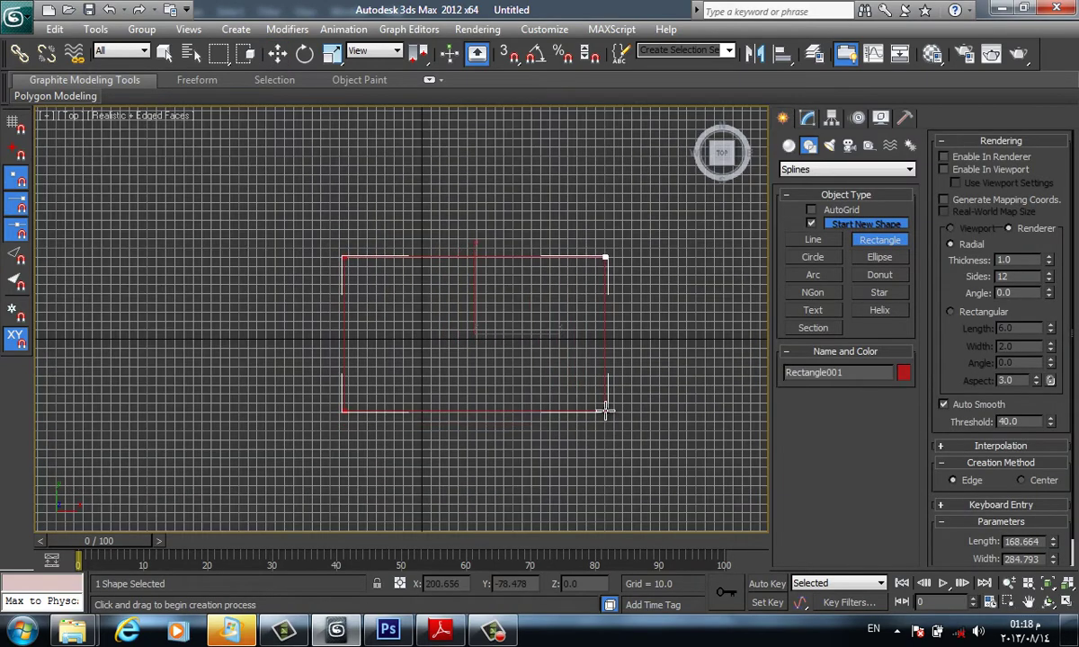
key(g)
Draw a snapped circle centred on the rectangle's bottom-edge midpoint and convert it to an editable spline
click(813, 257)
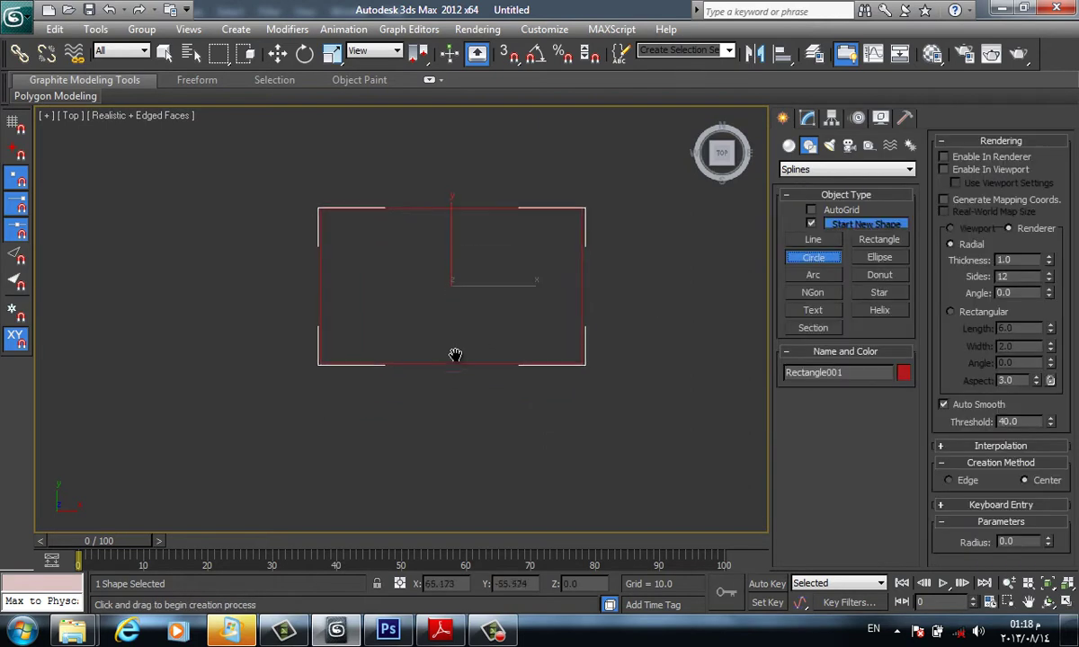
key(s)
drag(451, 363, 460, 415)
right_click(460, 416)
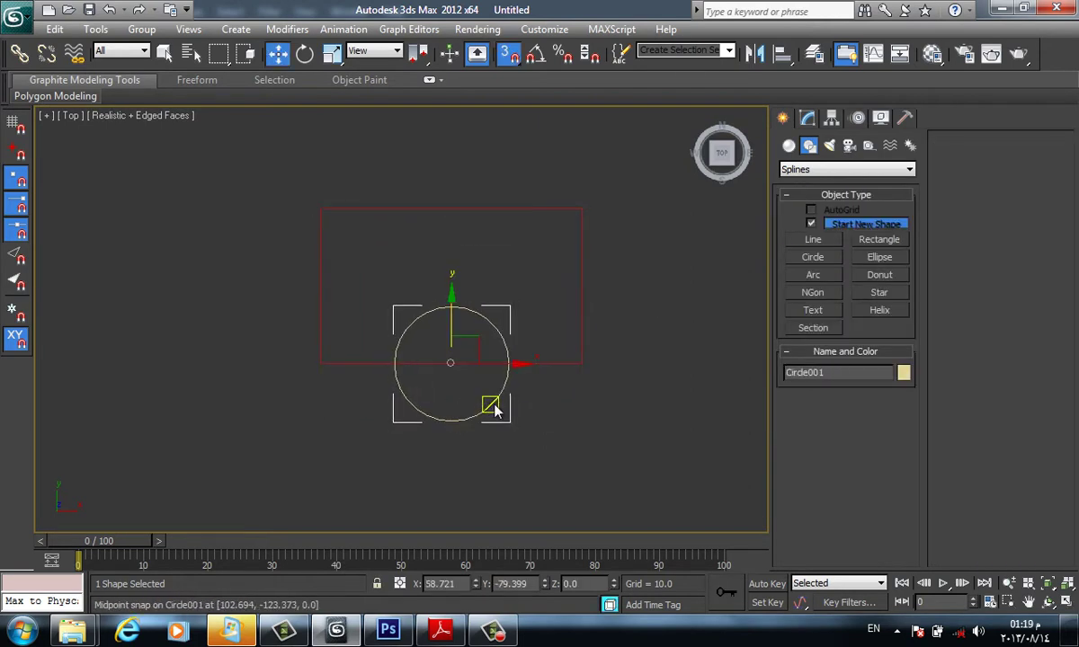
right_click(494, 358)
click(720, 540)
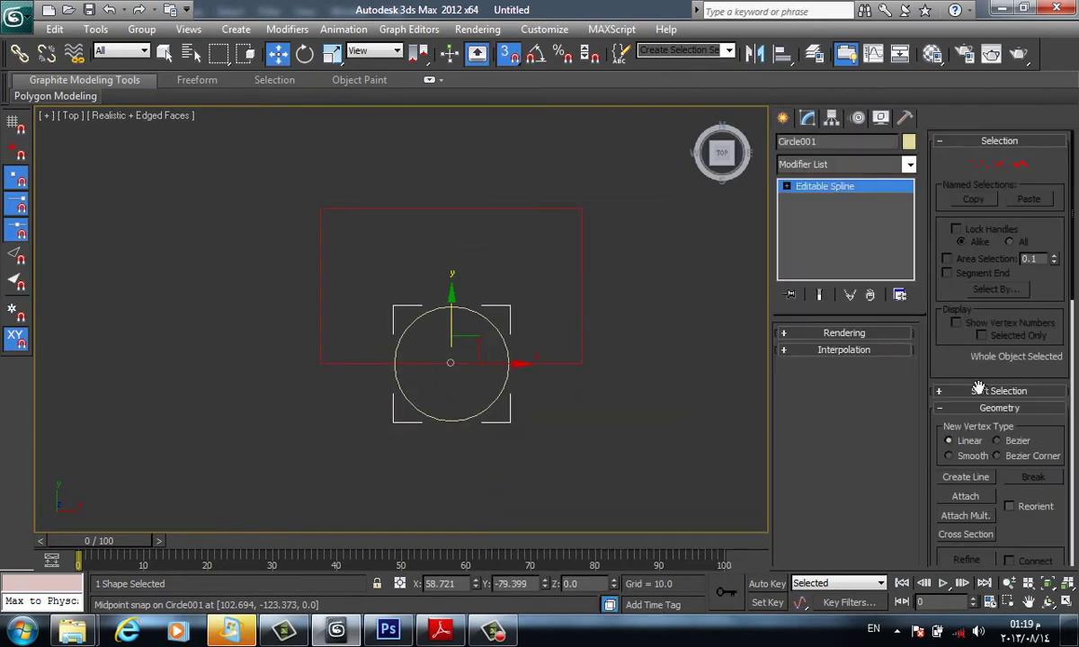
Attach the rectangle to the circle spline
click(966, 497)
click(582, 333)
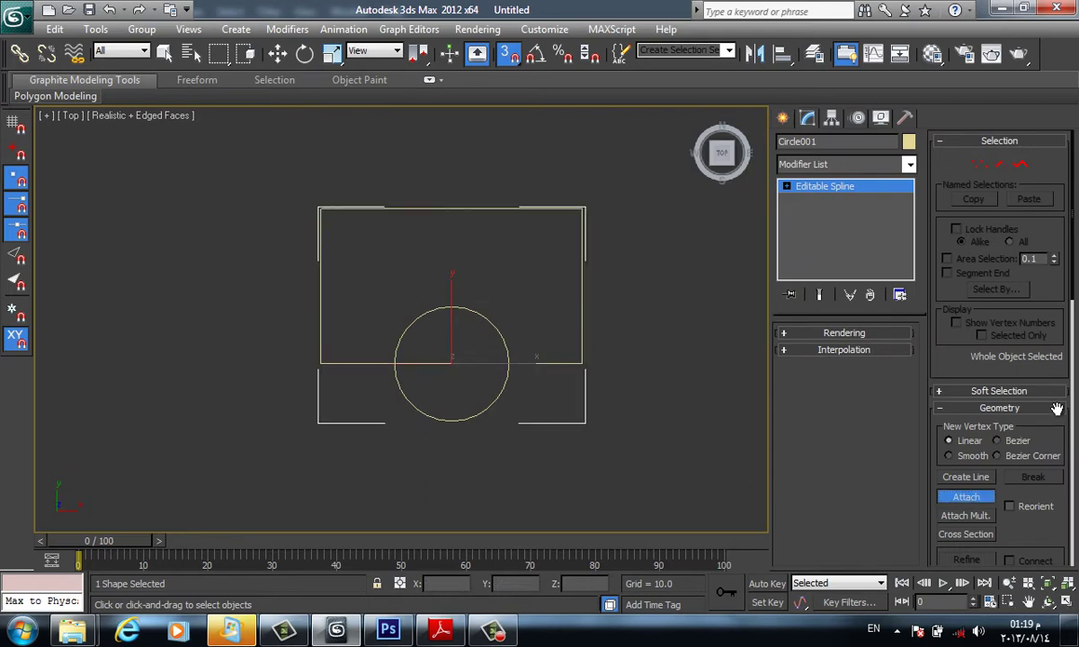
scroll(1057, 409, down, 3)
scroll(956, 415, down, 3)
scroll(956, 415, down, 3)
scroll(942, 429, down, 3)
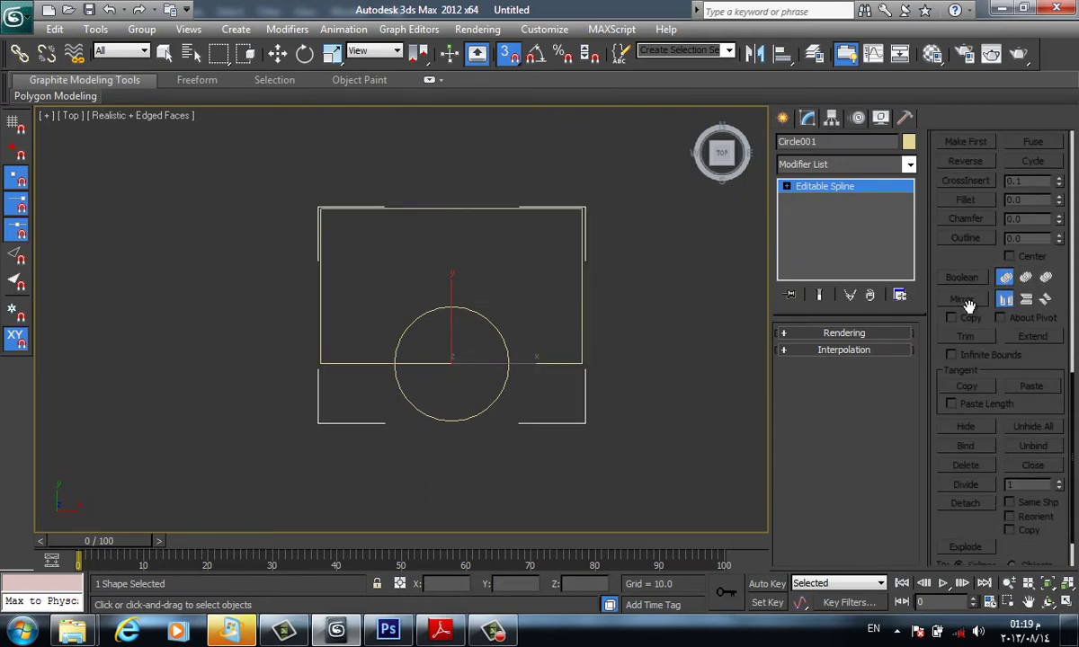
scroll(969, 307, up, 10)
scroll(968, 360, down, 5)
scroll(989, 401, down, 2)
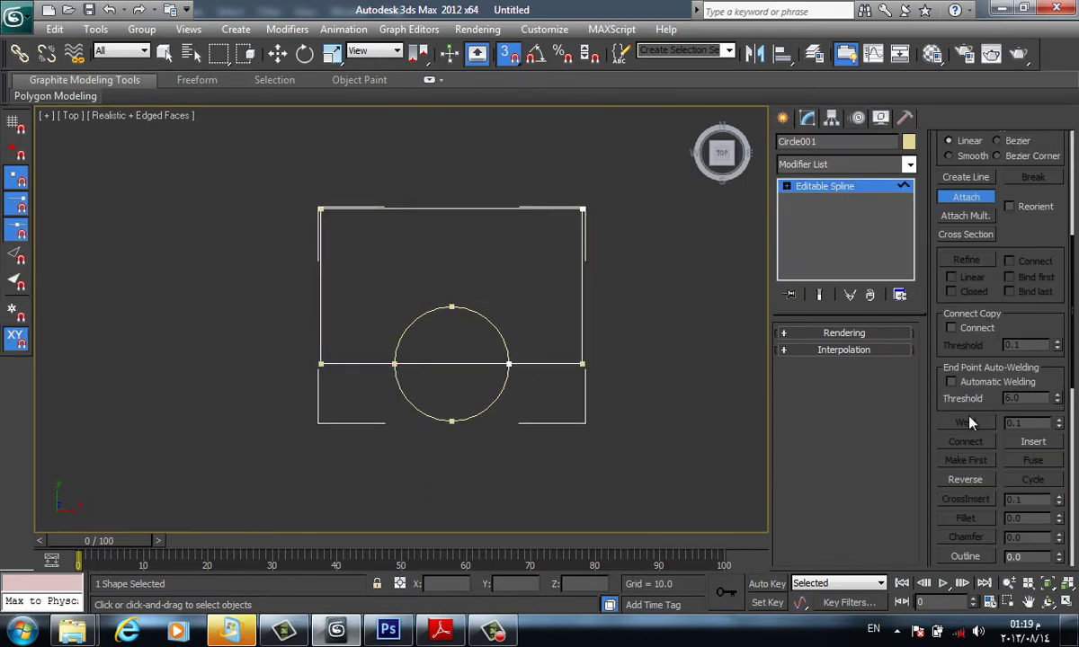
click(967, 200)
scroll(989, 359, down, 5)
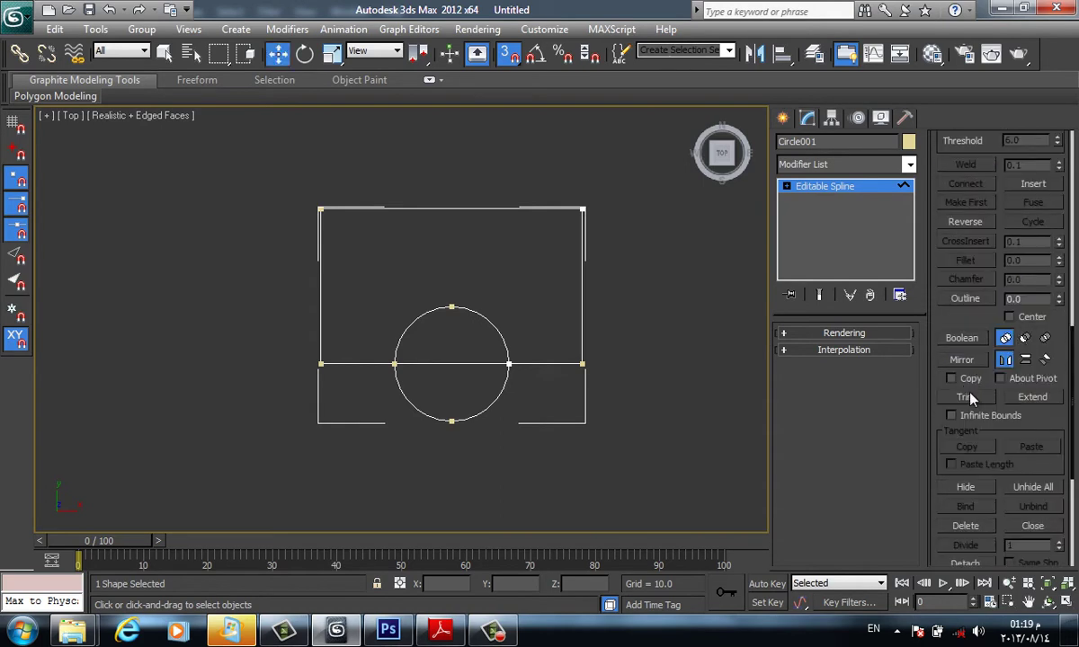
Trim away the circle's upper half and weld both arc-end vertices to the rectangle's corners
click(965, 397)
click(499, 340)
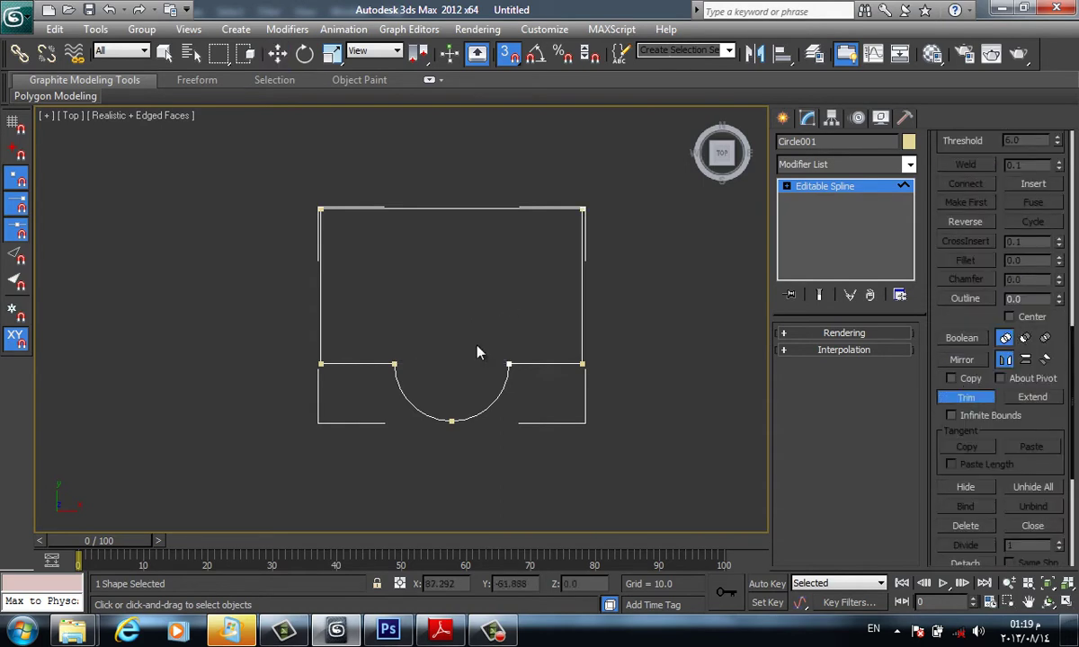
key(1)
drag(474, 334, 518, 391)
ctrl+drag(349, 354, 403, 376)
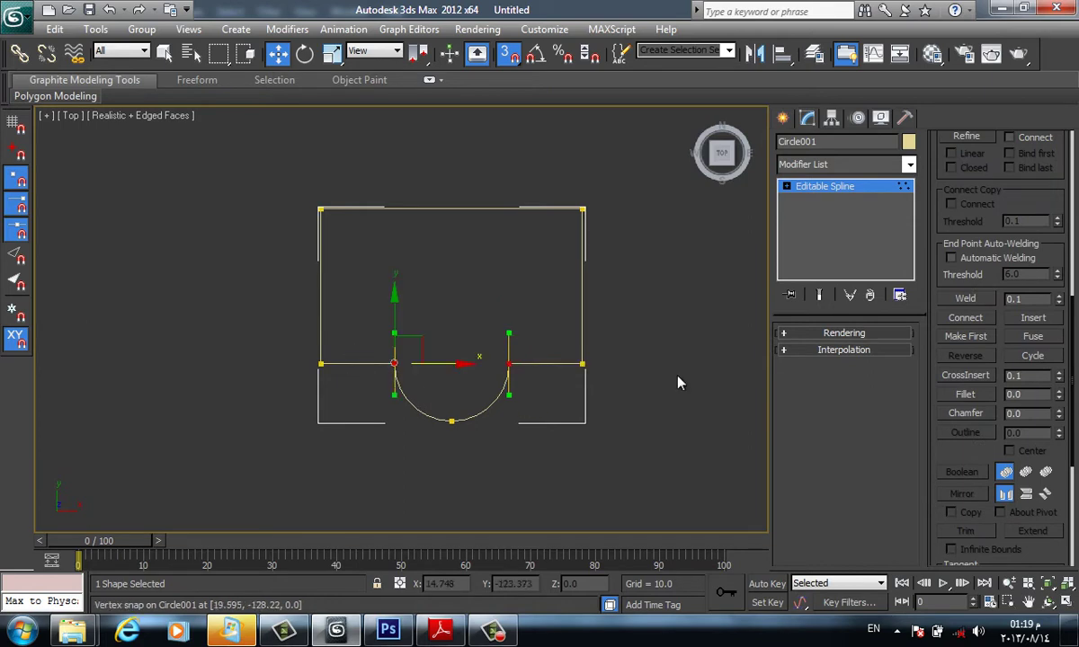
click(965, 299)
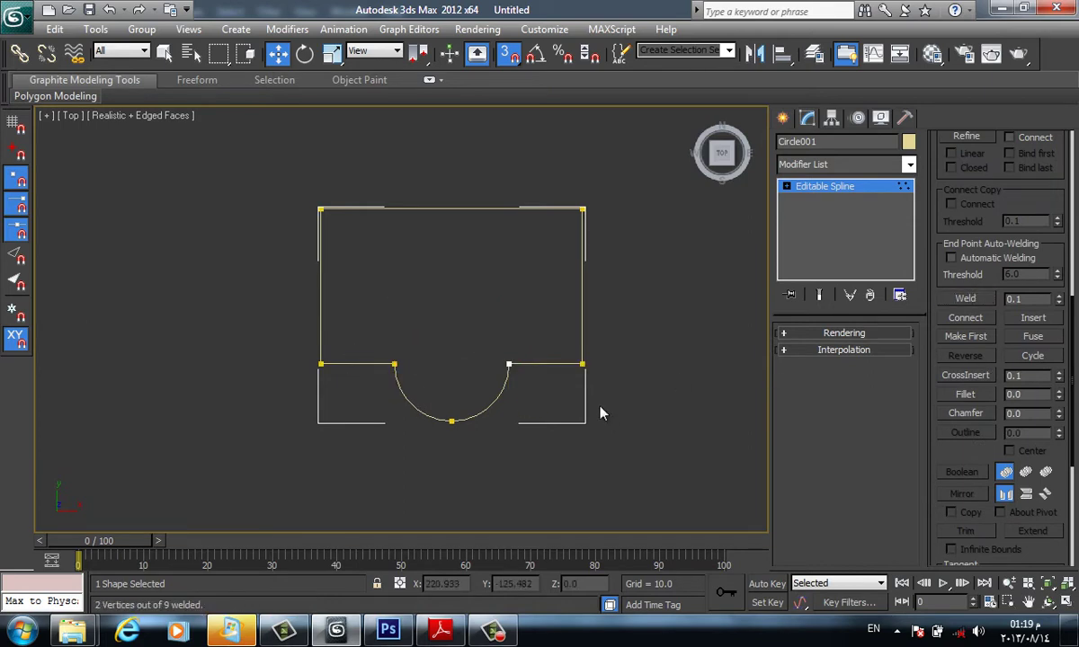
middle_drag(581, 363, 586, 382)
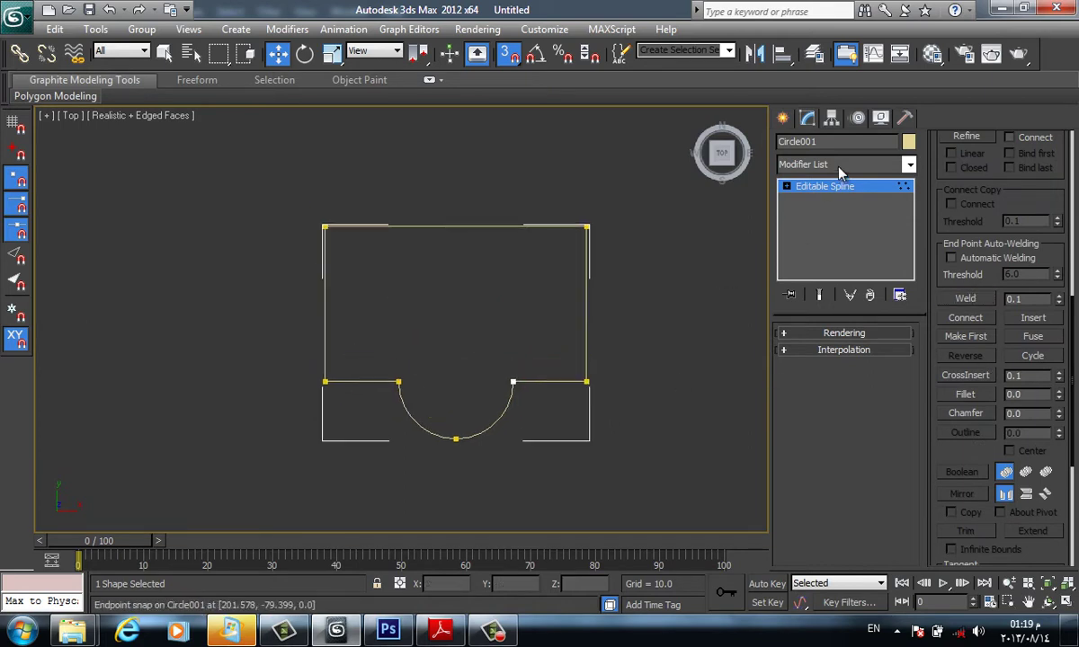
click(784, 119)
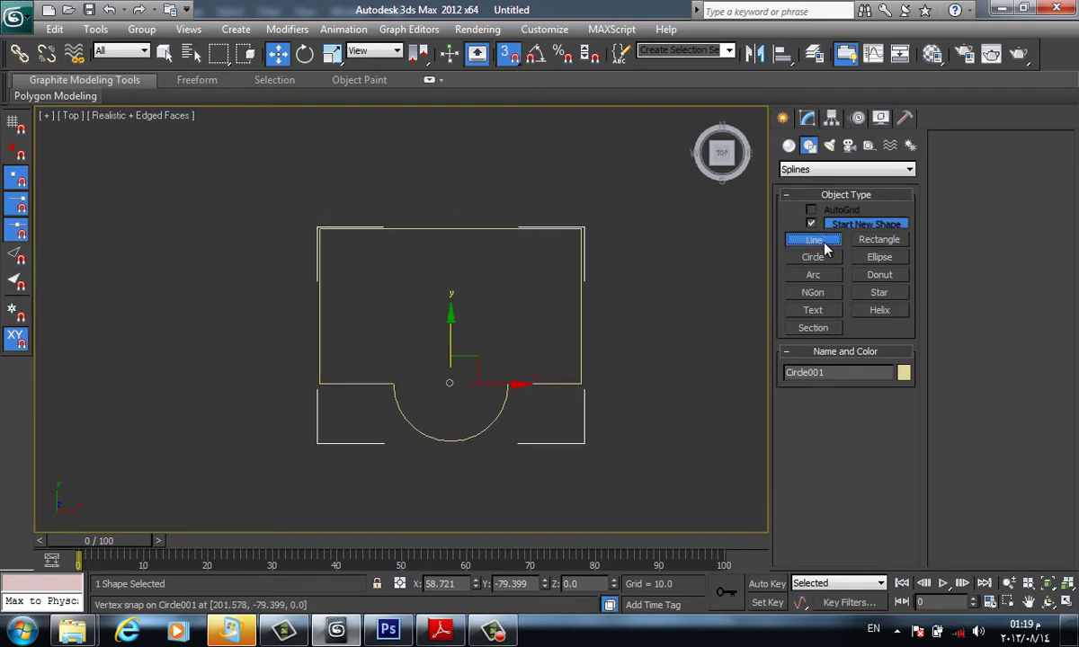
Start a Line in the Front view and place the first stepped profile vertices
click(809, 240)
middle_drag(662, 264, 640, 273)
key(f)
scroll(630, 309, up, 5)
mouse_move(580, 308)
middle_down()
mouse_move(542, 306)
mouse_move(498, 384)
middle_up()
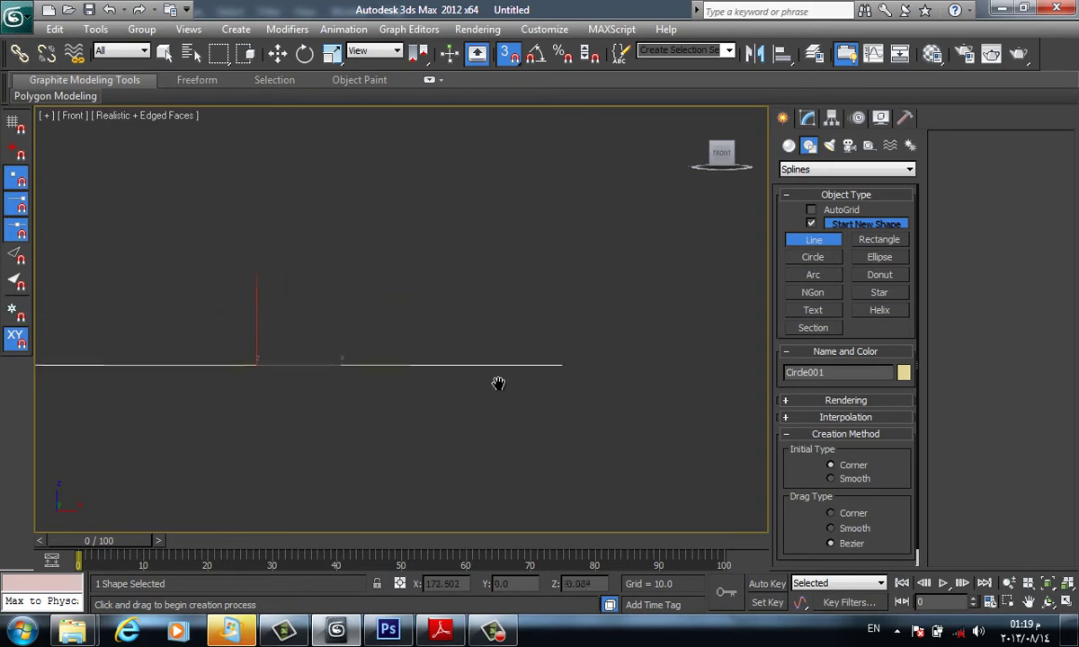
click(555, 406)
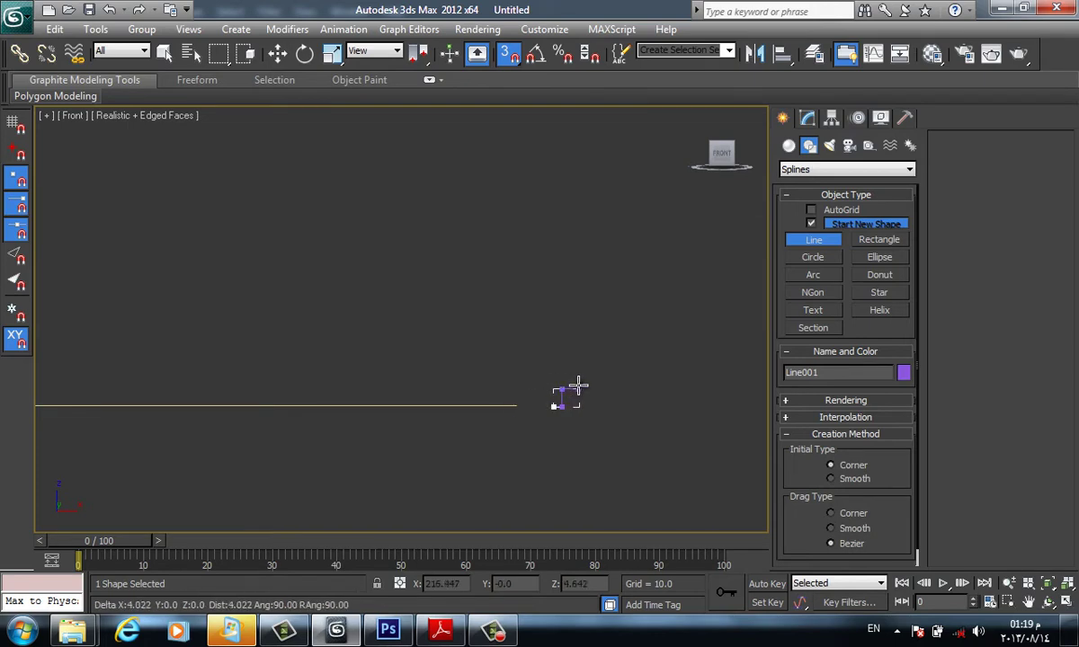
click(574, 387)
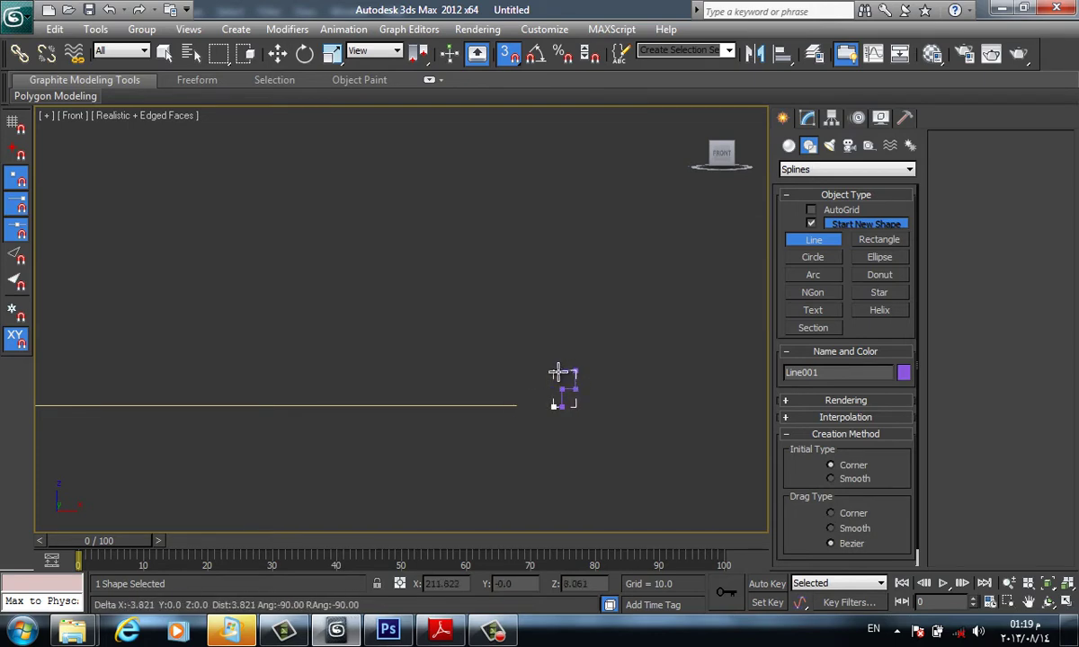
click(555, 372)
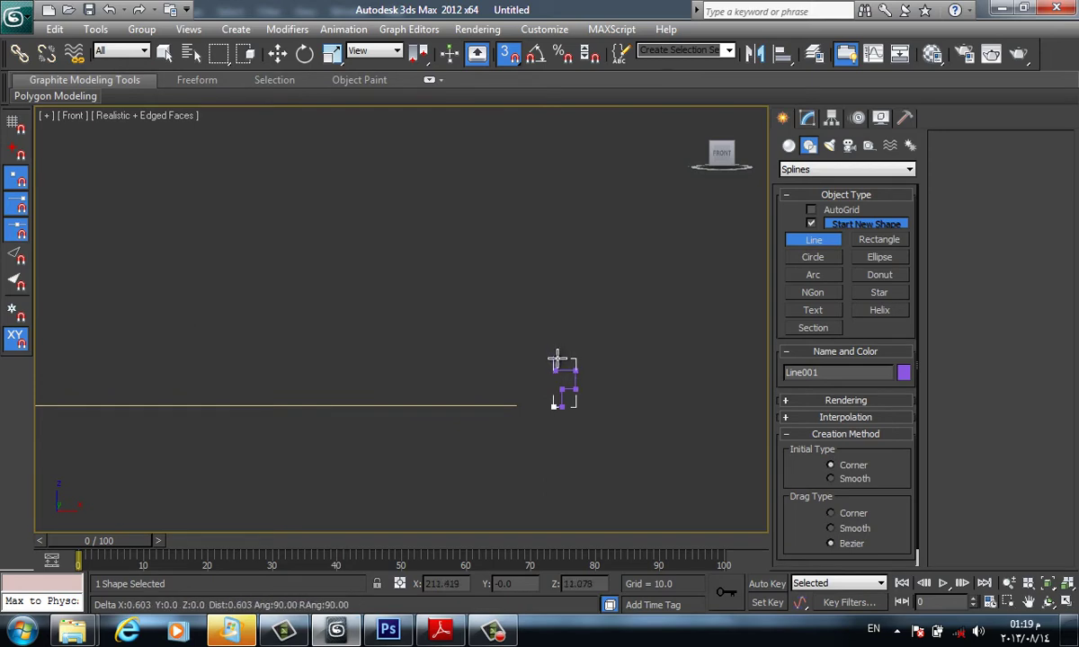
Add the notch vertices and the top of the long sloping diagonal, finishing Line001
scroll(560, 361, up, 2)
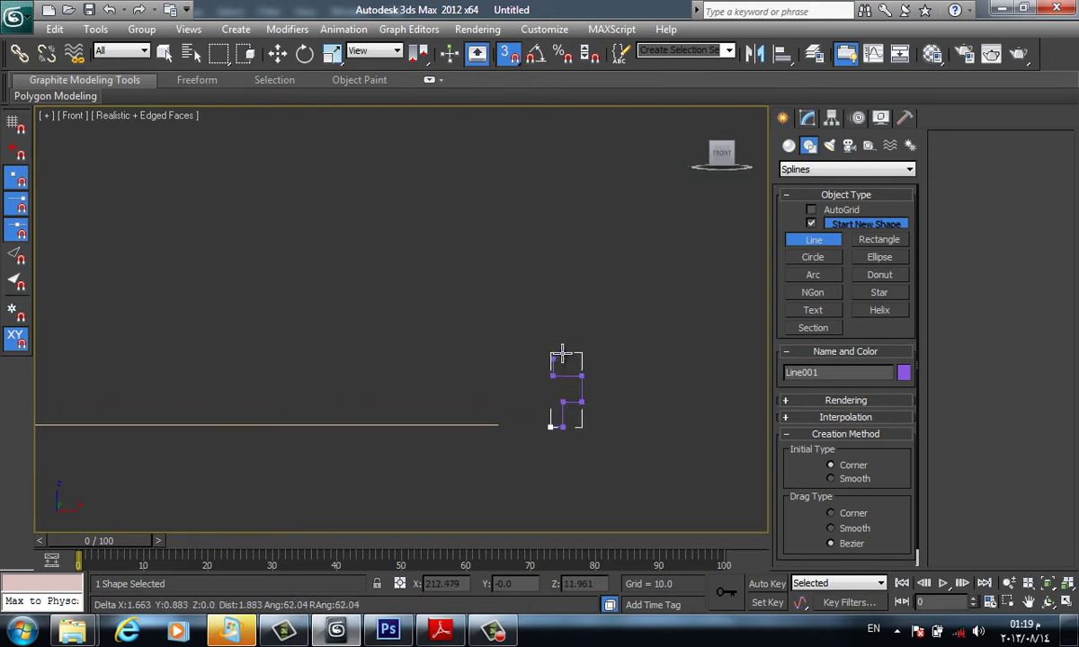
scroll(558, 357, up, 4)
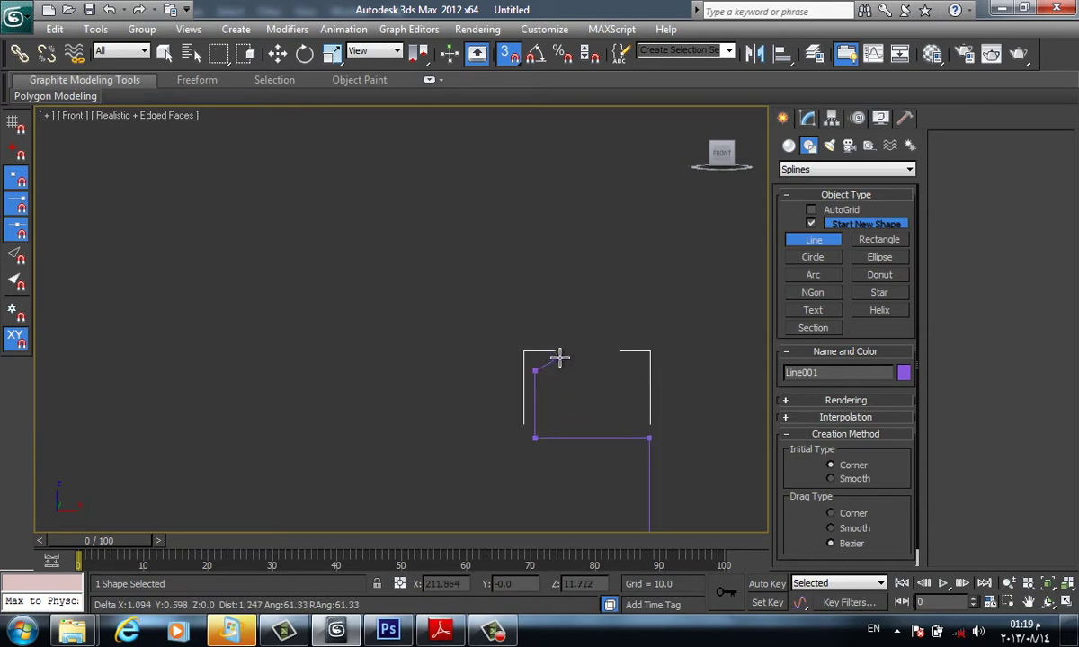
click(546, 363)
click(558, 377)
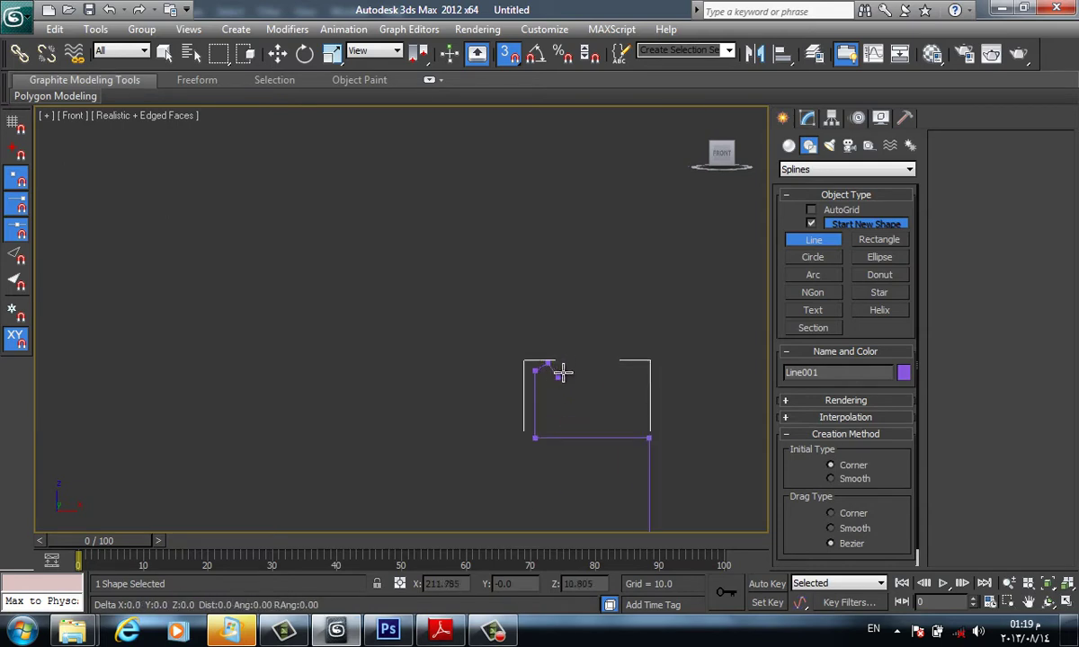
click(569, 364)
click(551, 329)
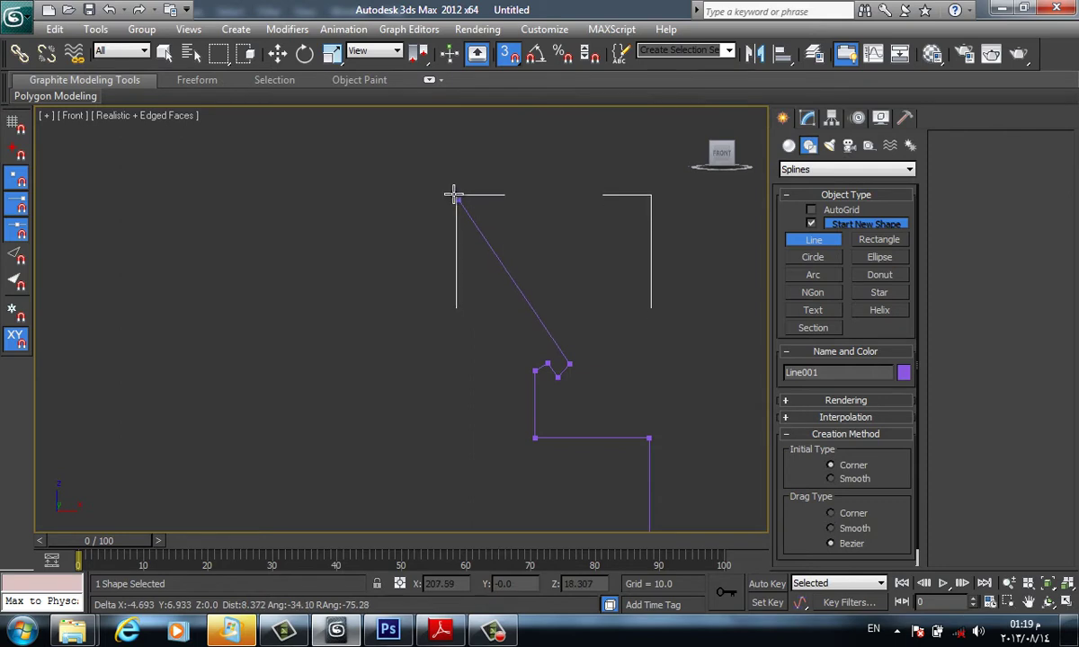
click(439, 179)
right_click(440, 180)
scroll(603, 301, down, 1)
key(w)
middle_drag(621, 327, 585, 331)
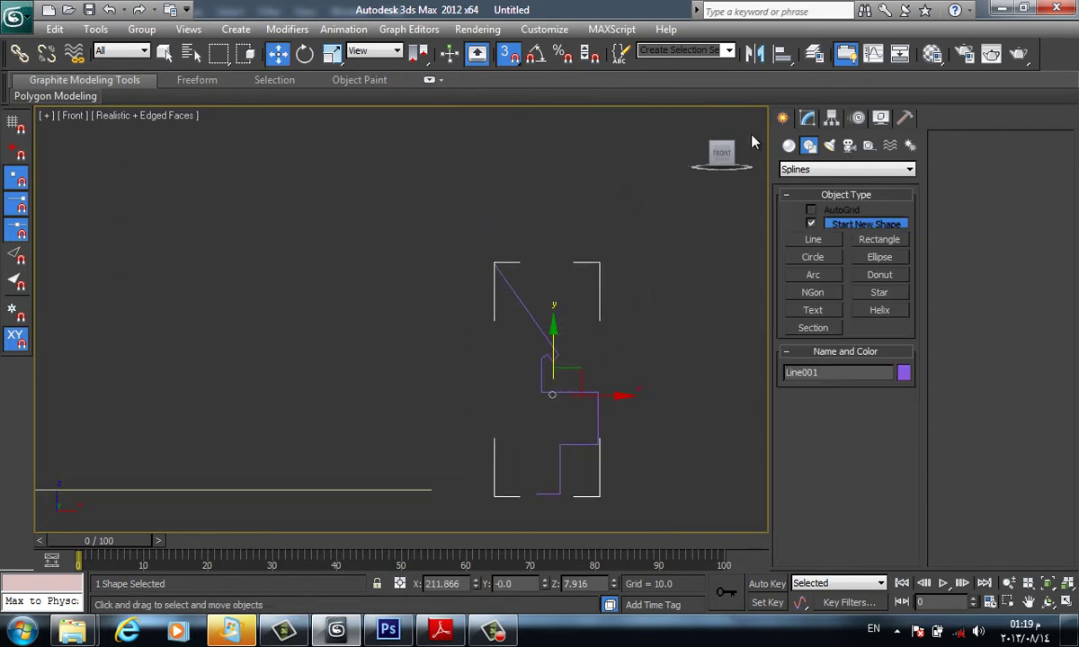
Snap the line's top vertex left to the wall corner and select the notch vertex
click(807, 118)
click(979, 181)
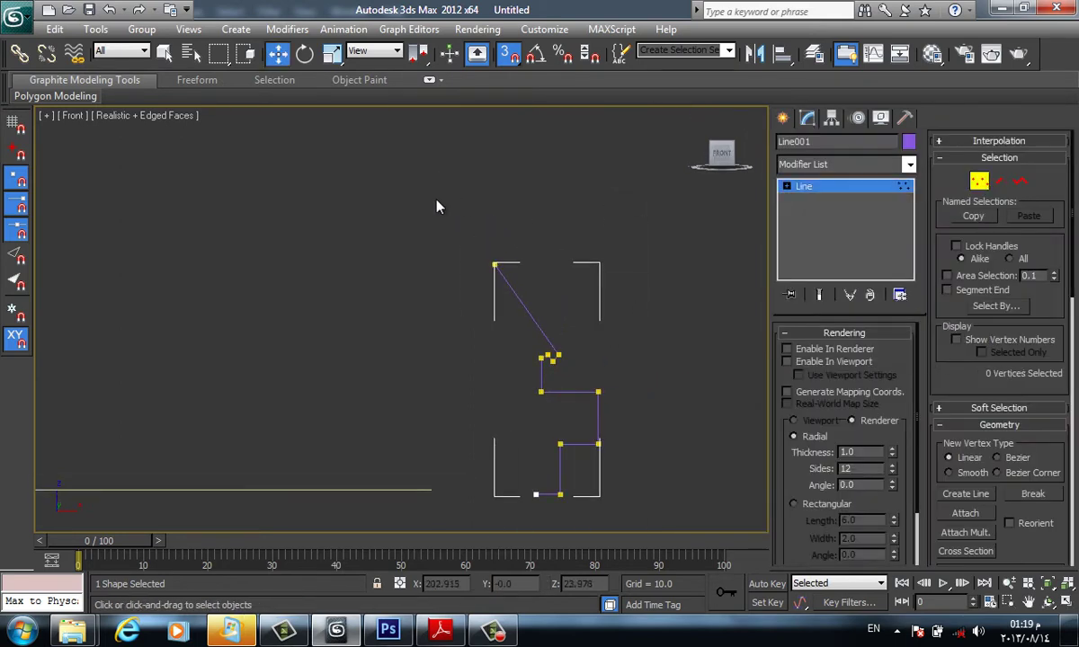
mouse_move(409, 188)
mouse_down()
mouse_move(520, 295)
mouse_move(420, 261)
mouse_up()
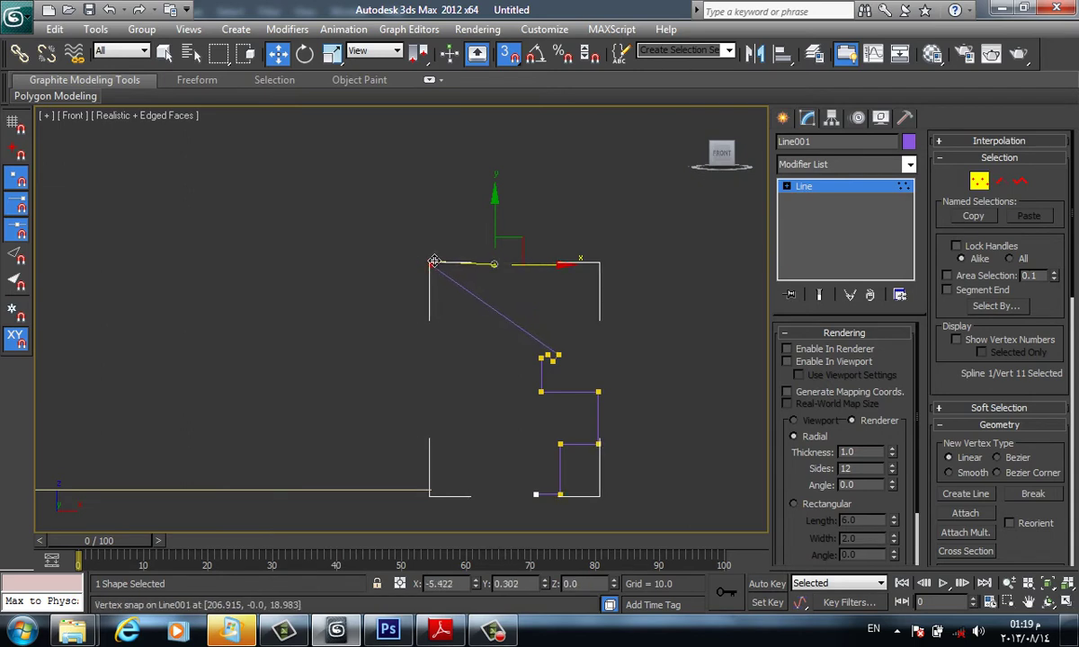
scroll(610, 378, up, 2)
scroll(479, 380, up, 2)
click(520, 378)
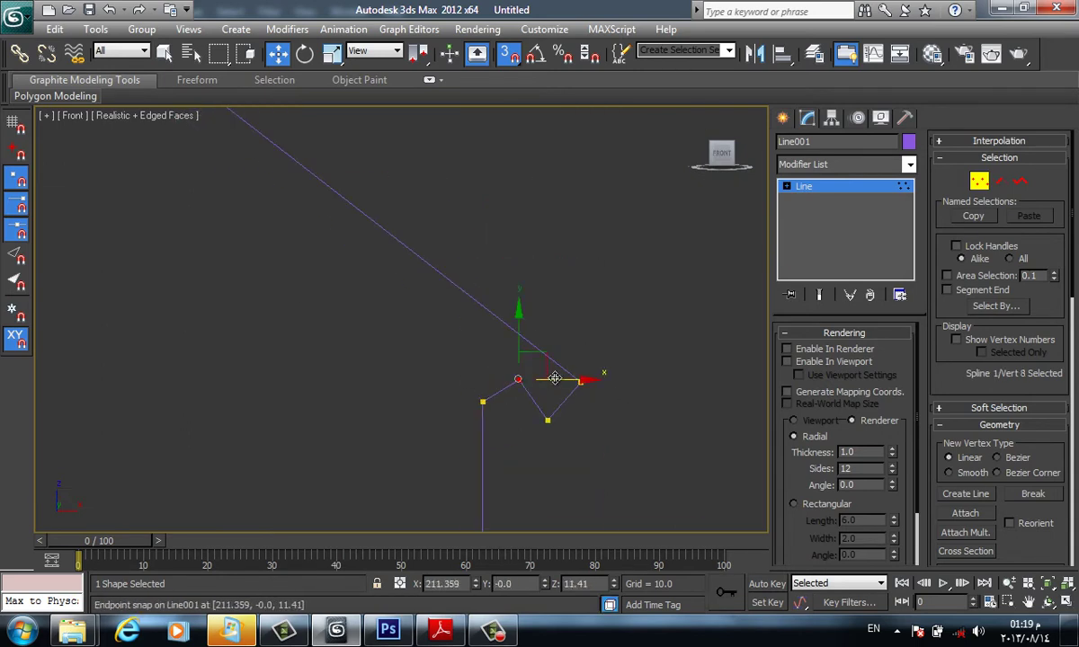
scroll(557, 389, down, 2)
scroll(557, 388, down, 3)
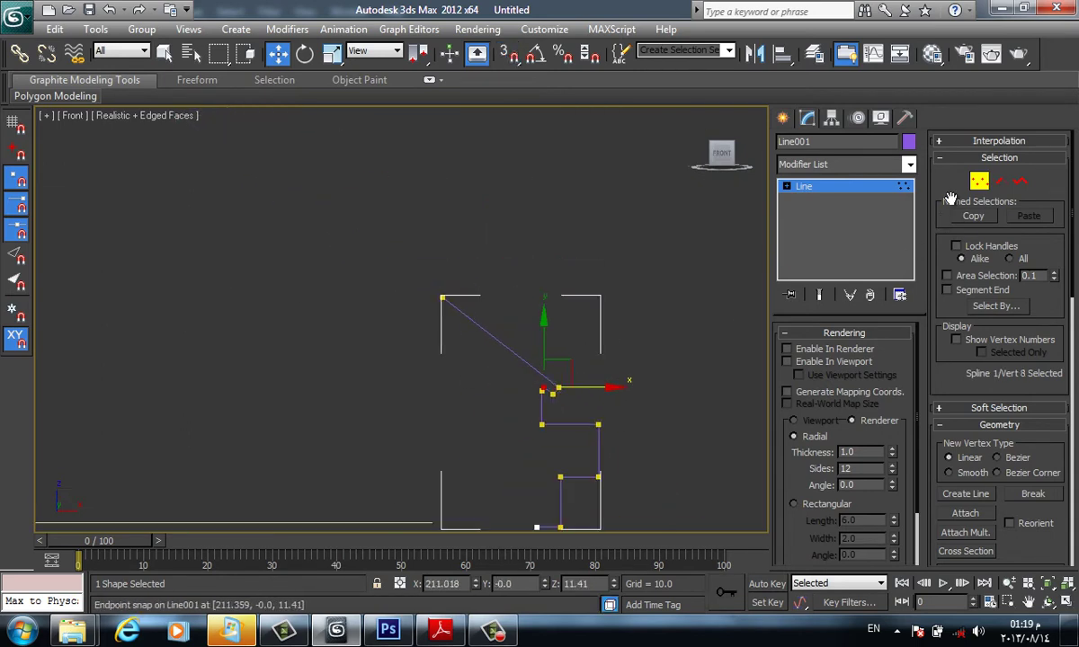
Select the diagonal and notch segments and move them up and left
click(999, 180)
scroll(515, 396, up, 3)
click(515, 396)
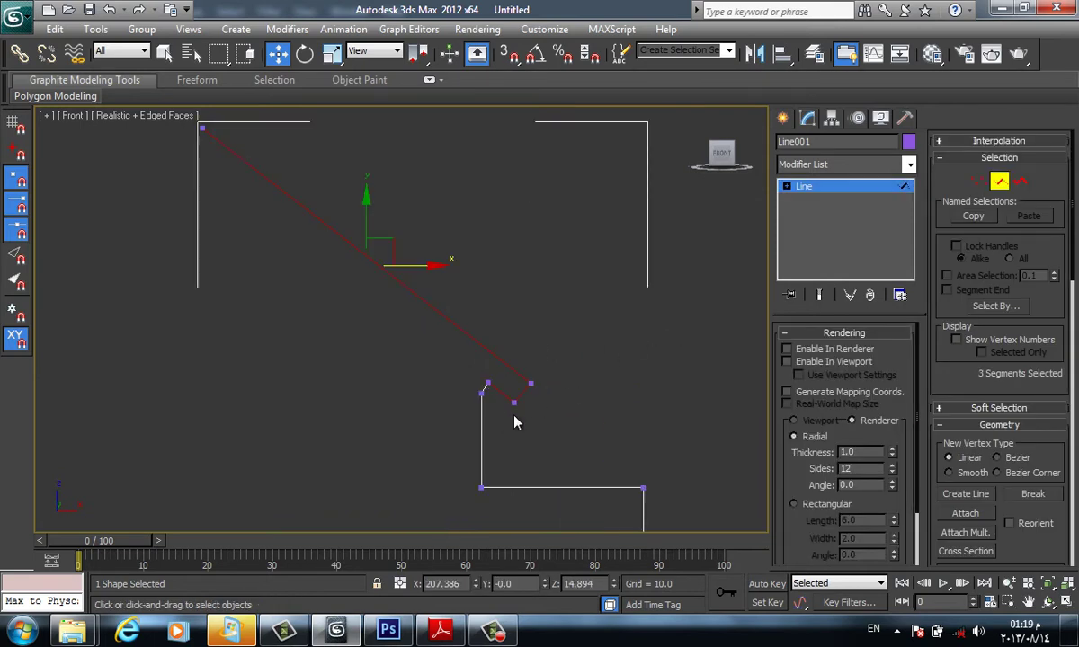
scroll(514, 422, down, 3)
scroll(1012, 557, down, 2)
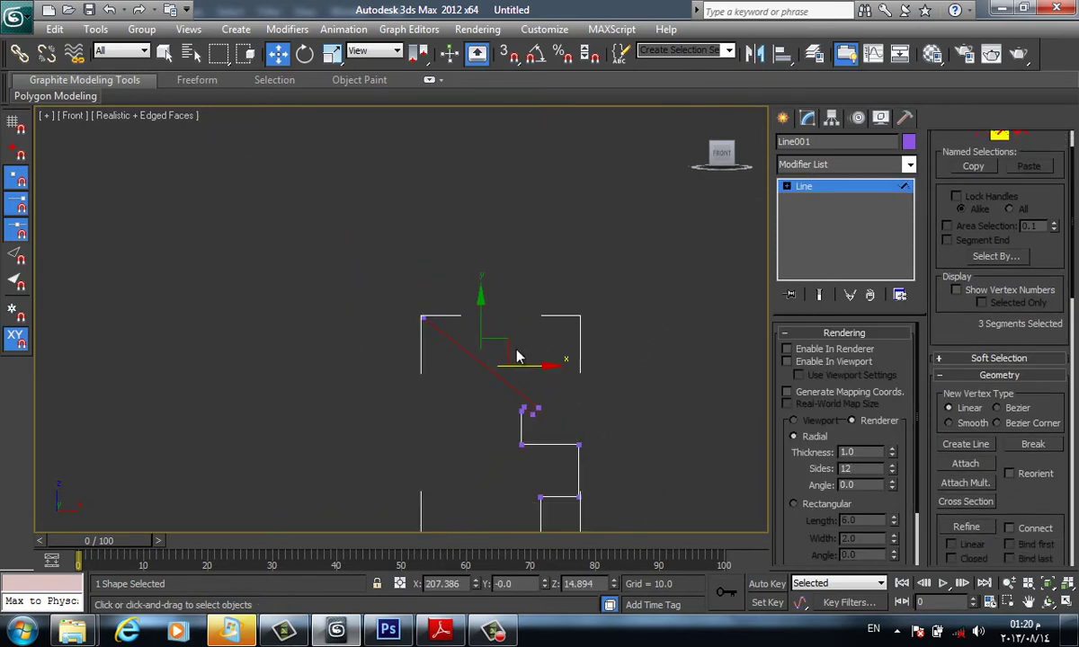
mouse_move(496, 352)
mouse_down()
mouse_move(410, 247)
mouse_move(575, 354)
mouse_up()
scroll(575, 354, up, 3)
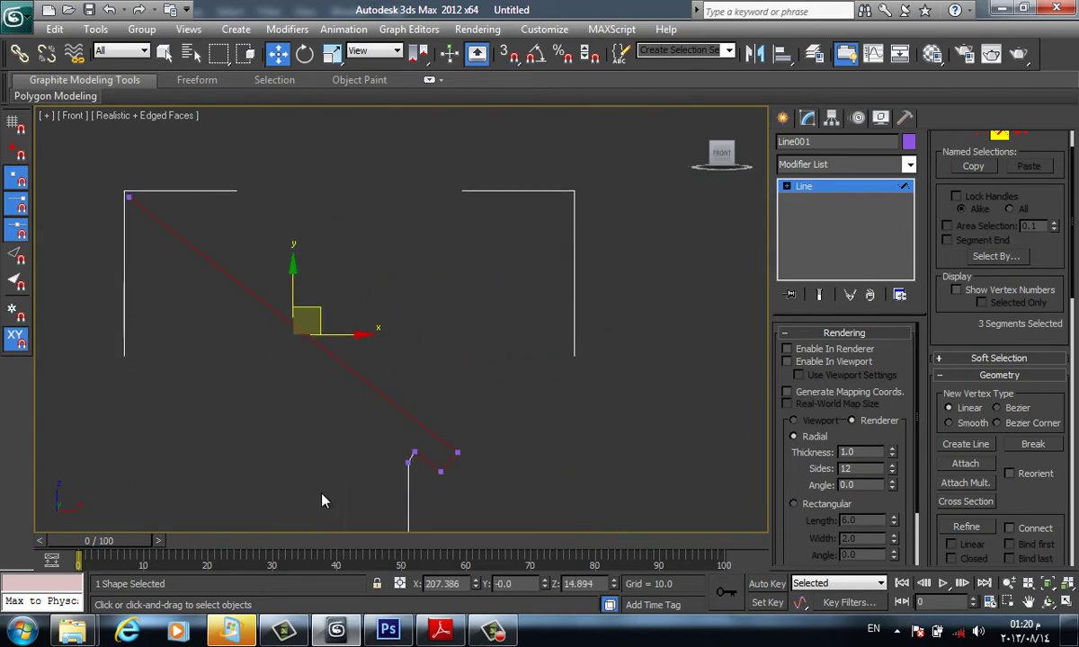
scroll(1048, 453, down, 3)
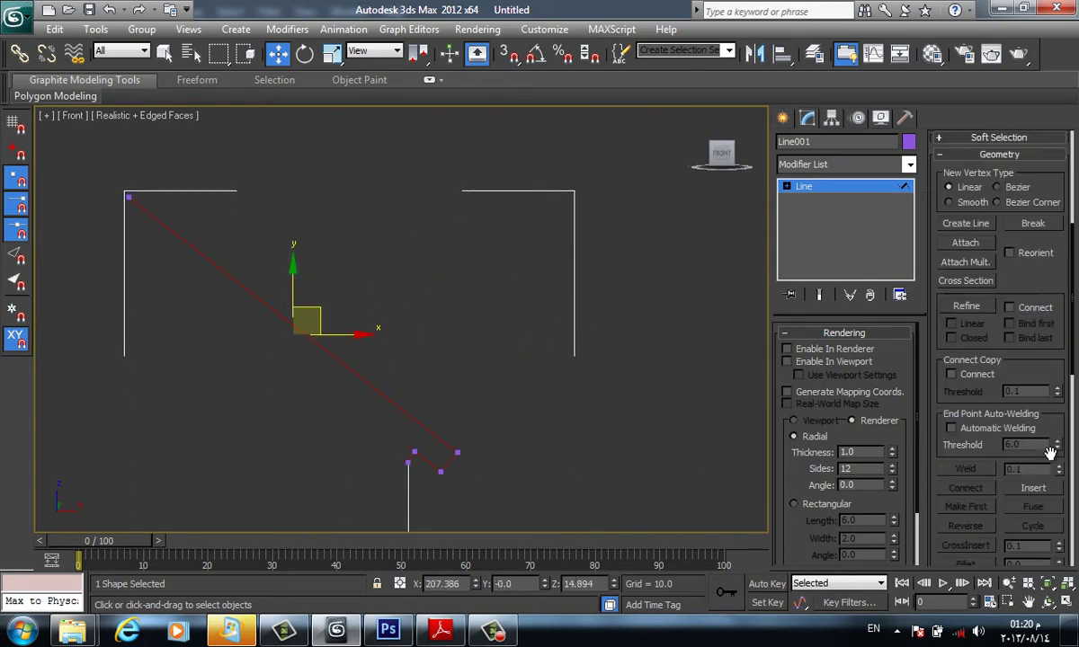
scroll(1050, 453, down, 3)
scroll(1042, 450, down, 3)
scroll(1007, 445, down, 3)
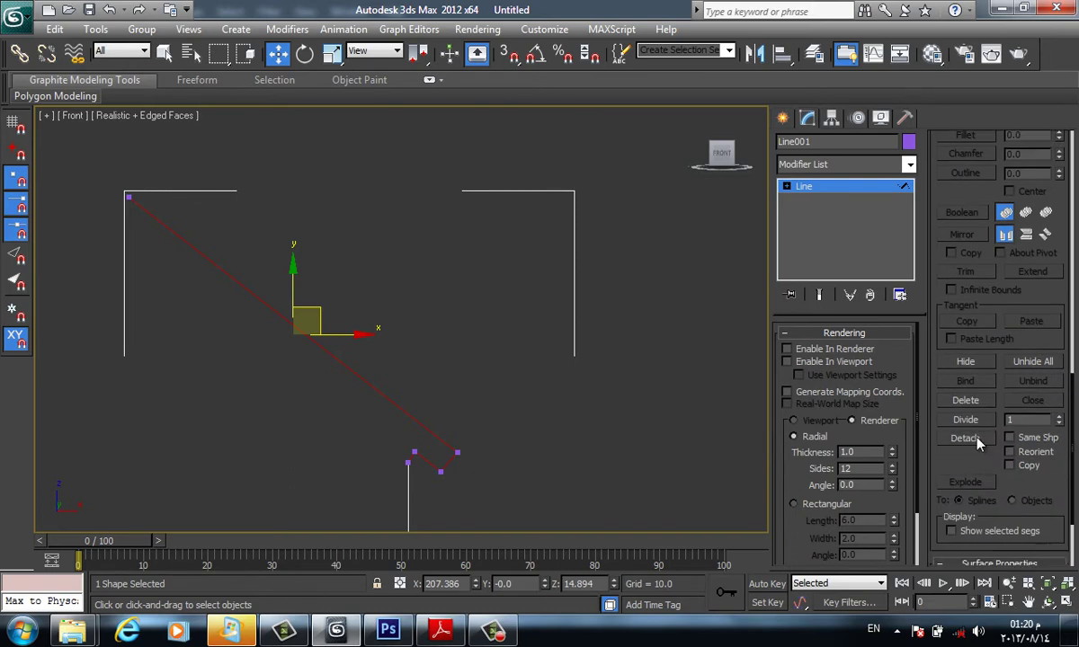
Detach the selected segments as a new shape named Shape001
click(966, 439)
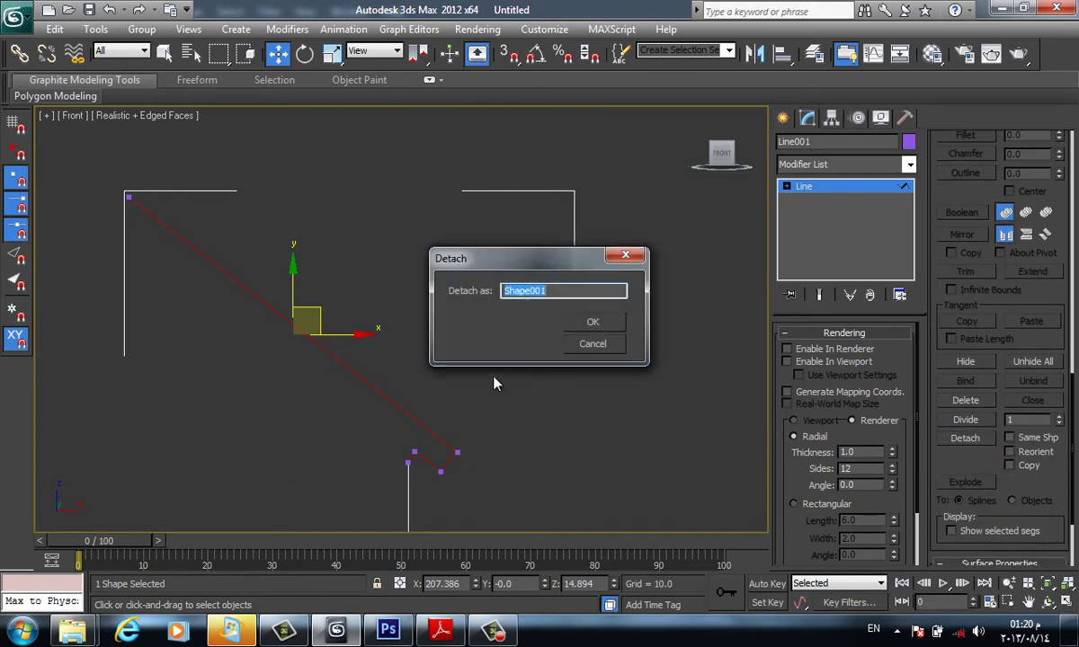
click(593, 323)
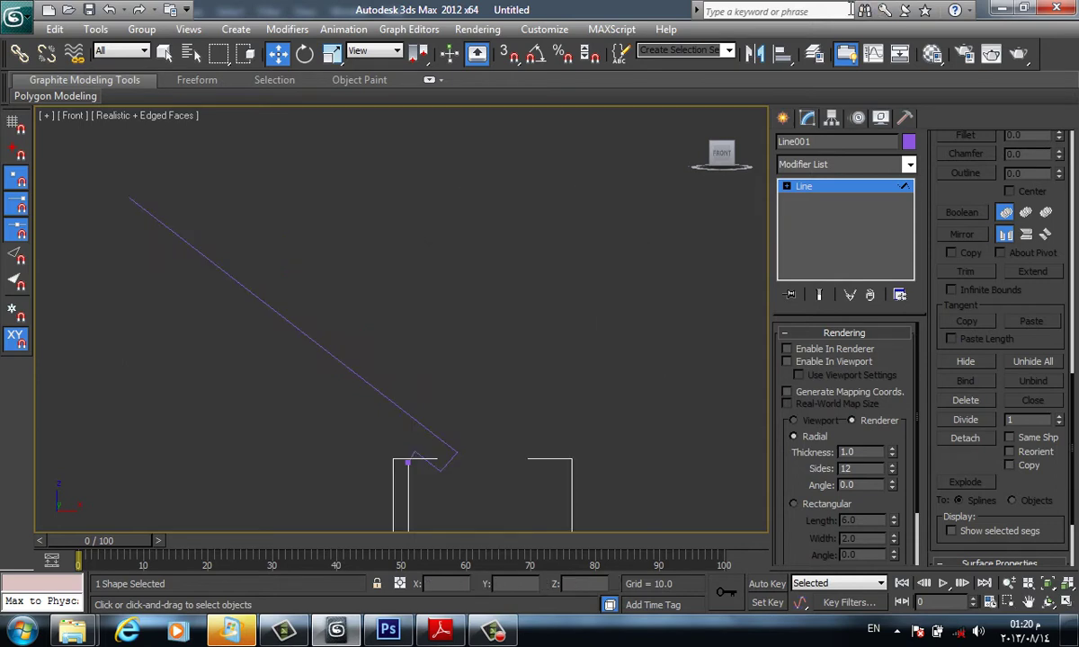
click(784, 117)
middle_drag(320, 353, 467, 380)
scroll(520, 390, down, 3)
In wireframe with vertex snap, clone the notched piece up the slope end to end as instances
key(F3)
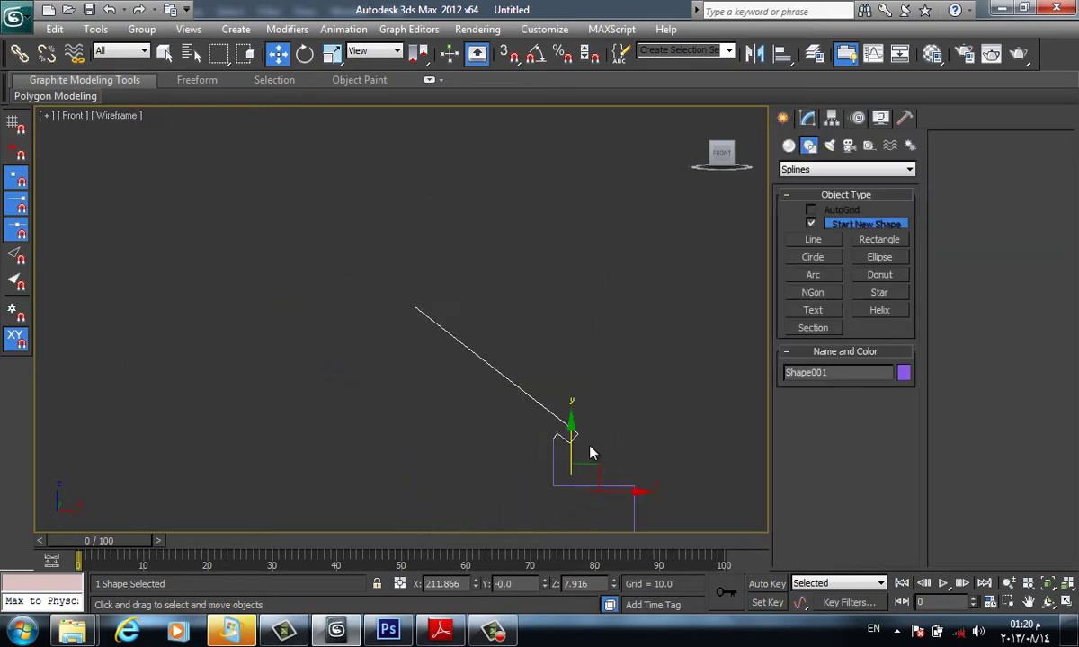
key(s)
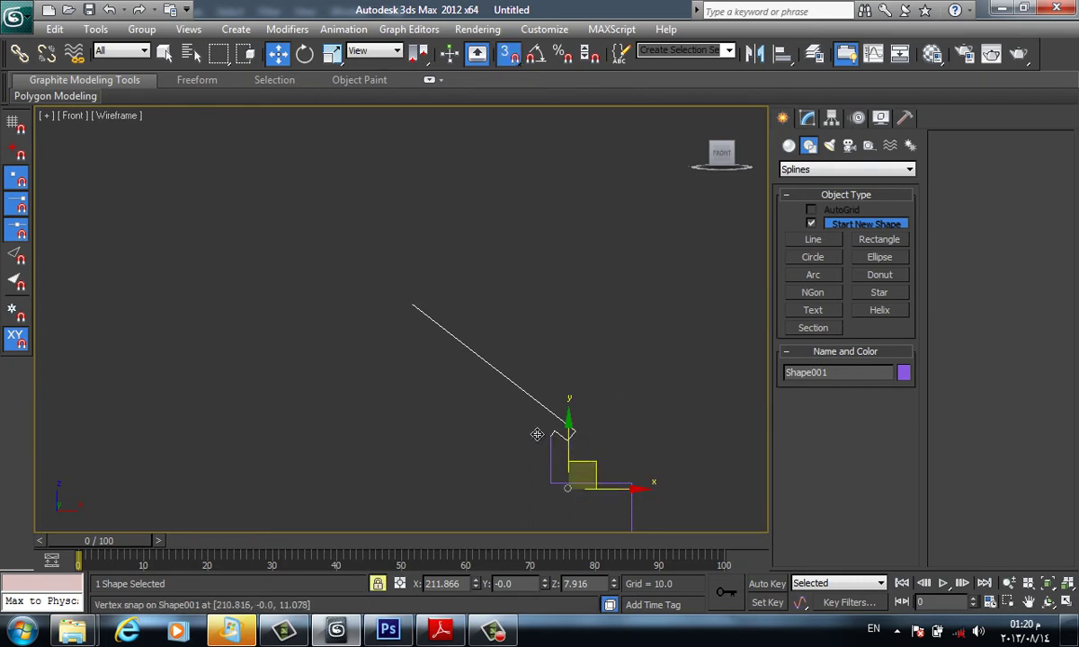
shift+drag(567, 434, 421, 300)
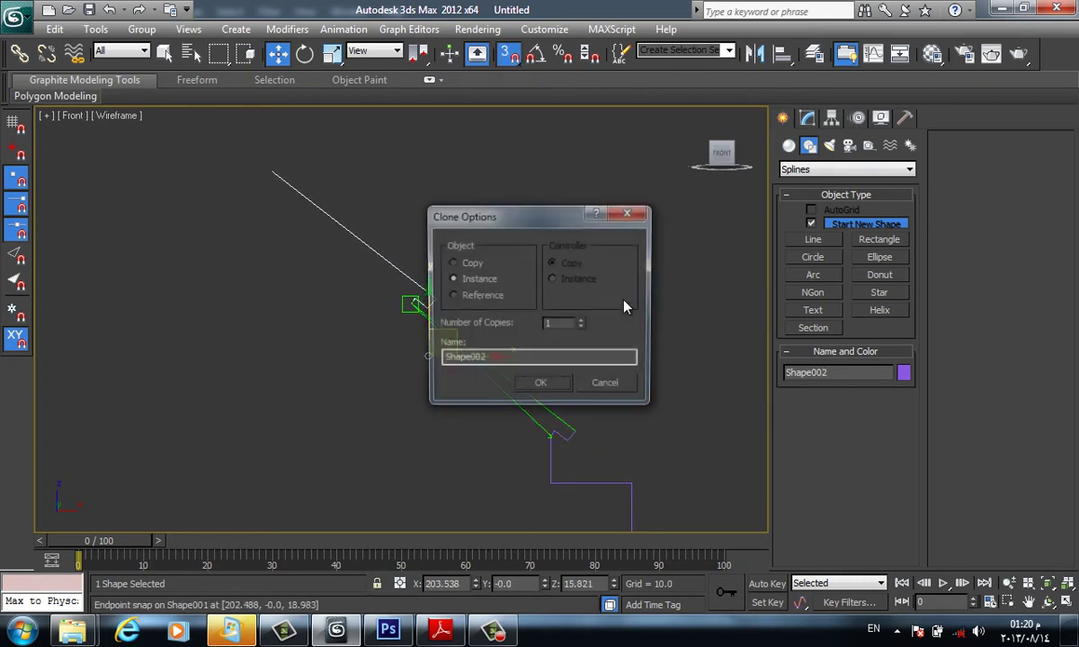
click(452, 278)
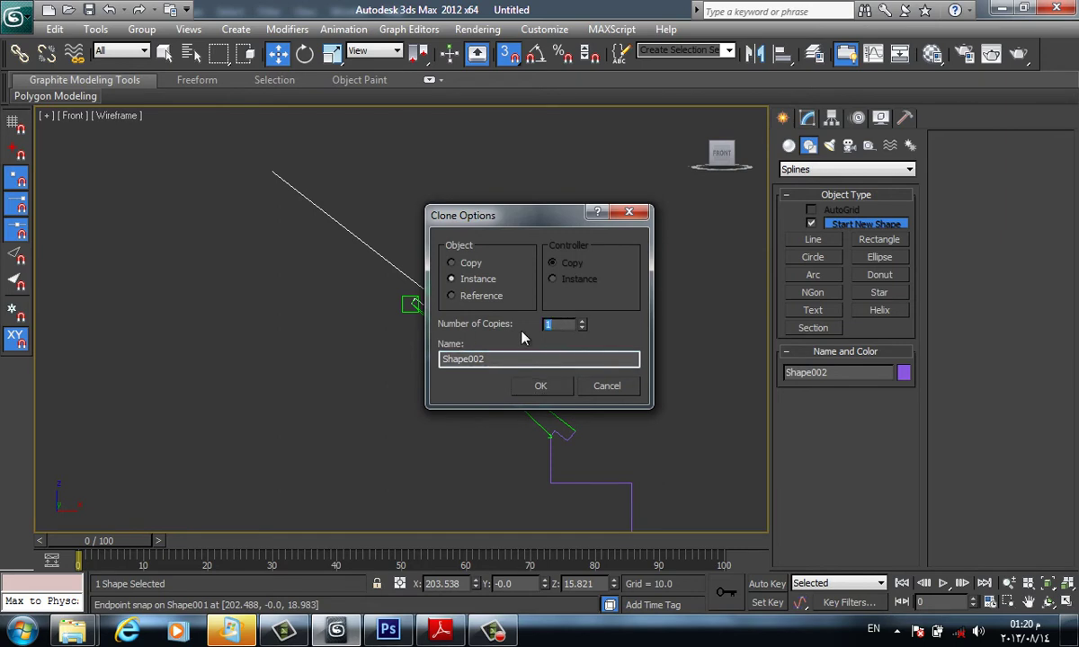
click(541, 385)
scroll(559, 386, down, 3)
scroll(656, 381, down, 3)
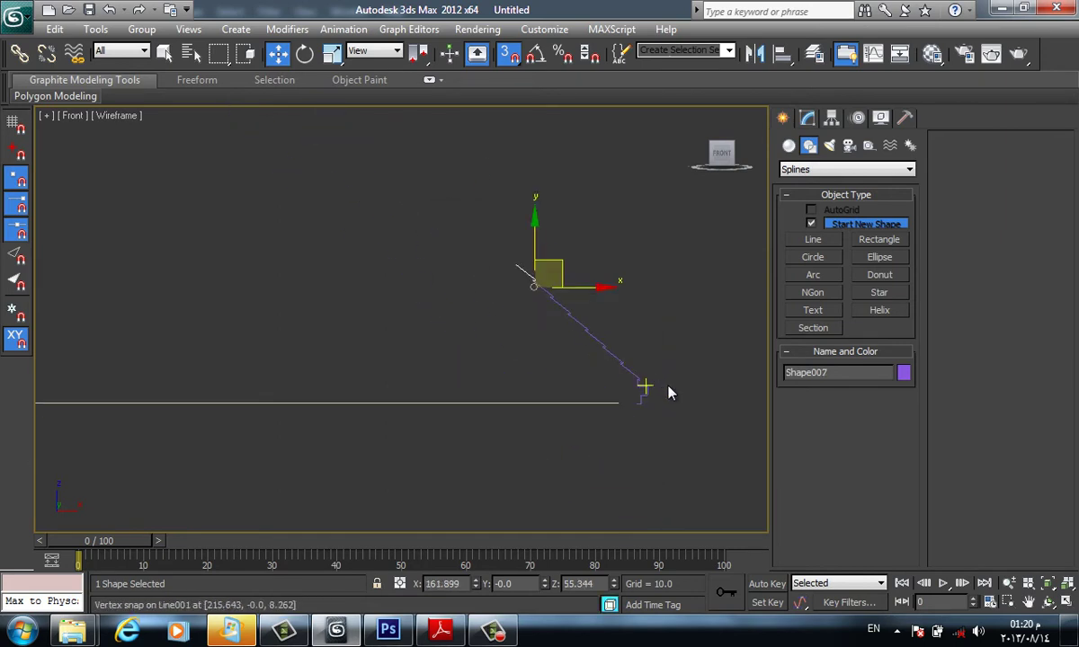
scroll(670, 393, up, 4)
scroll(517, 281, down, 2)
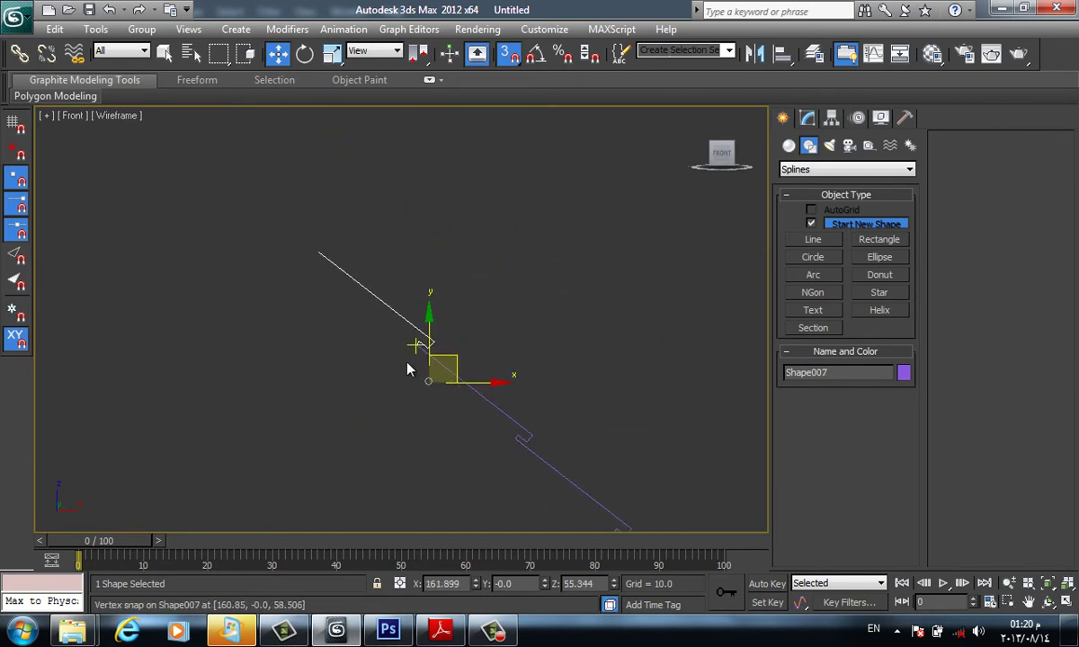
Clone Shape007 further up the slope as independent copies
shift+drag(415, 347, 318, 250)
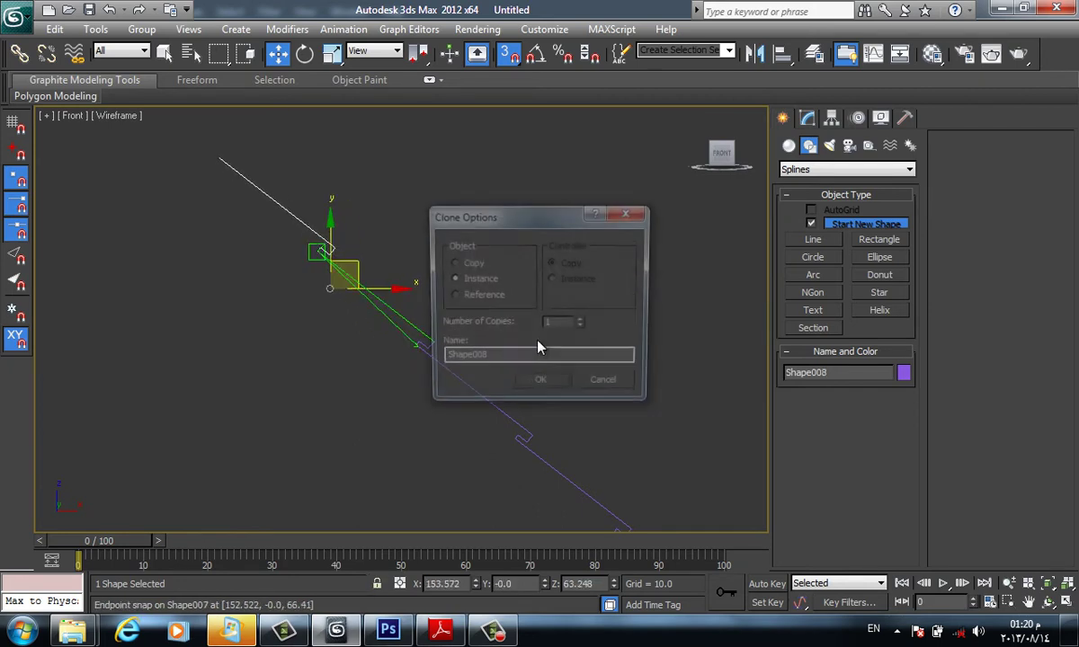
click(452, 262)
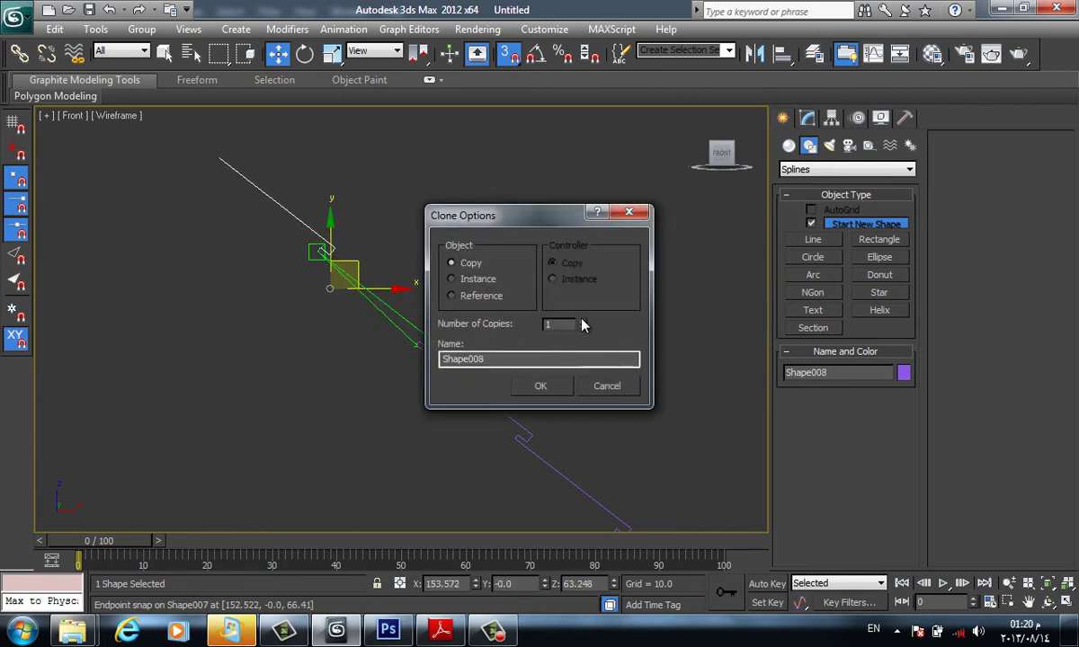
click(540, 385)
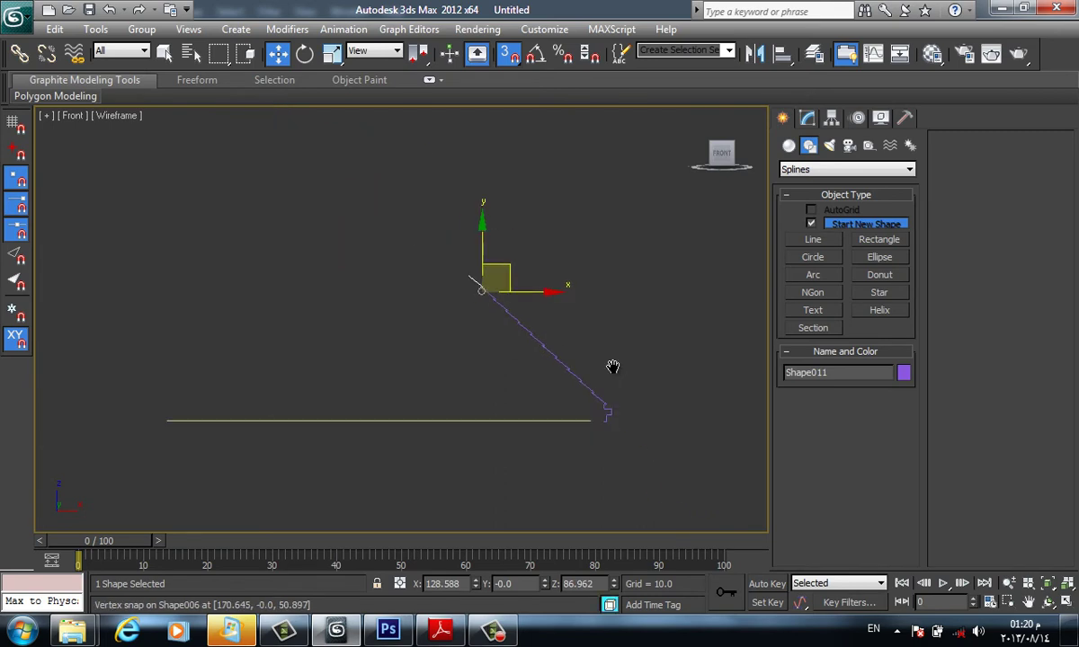
Select the small stepped line Line001 and bring up its Modify panel editing options
click(459, 342)
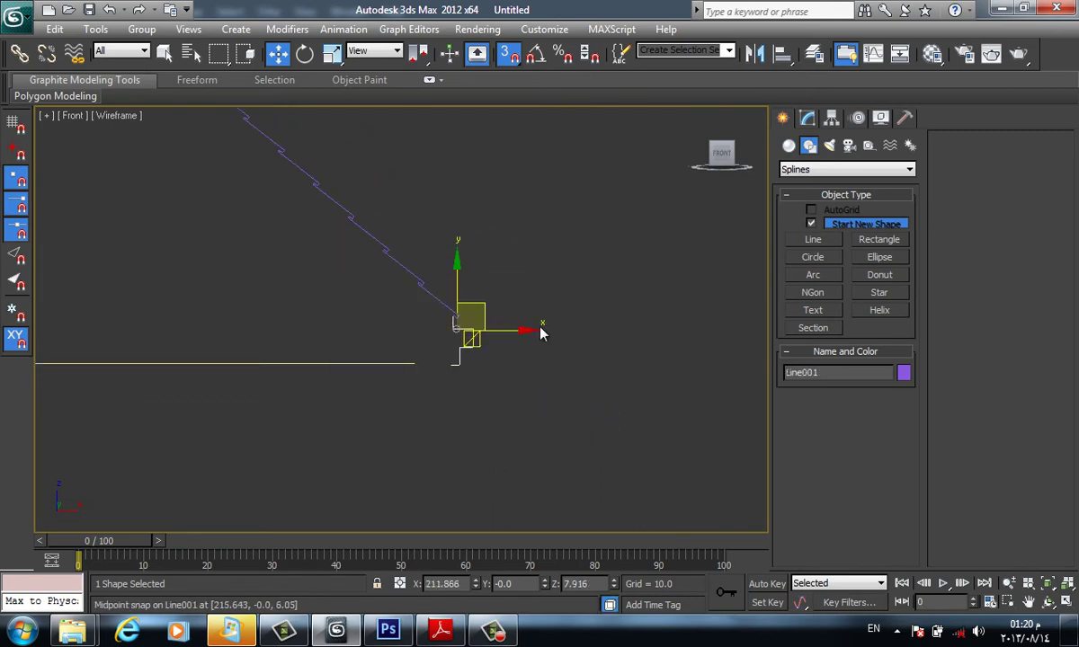
scroll(575, 320, up, 3)
scroll(609, 308, up, 3)
mouse_move(318, 298)
middle_down()
mouse_move(393, 252)
mouse_move(550, 320)
middle_up()
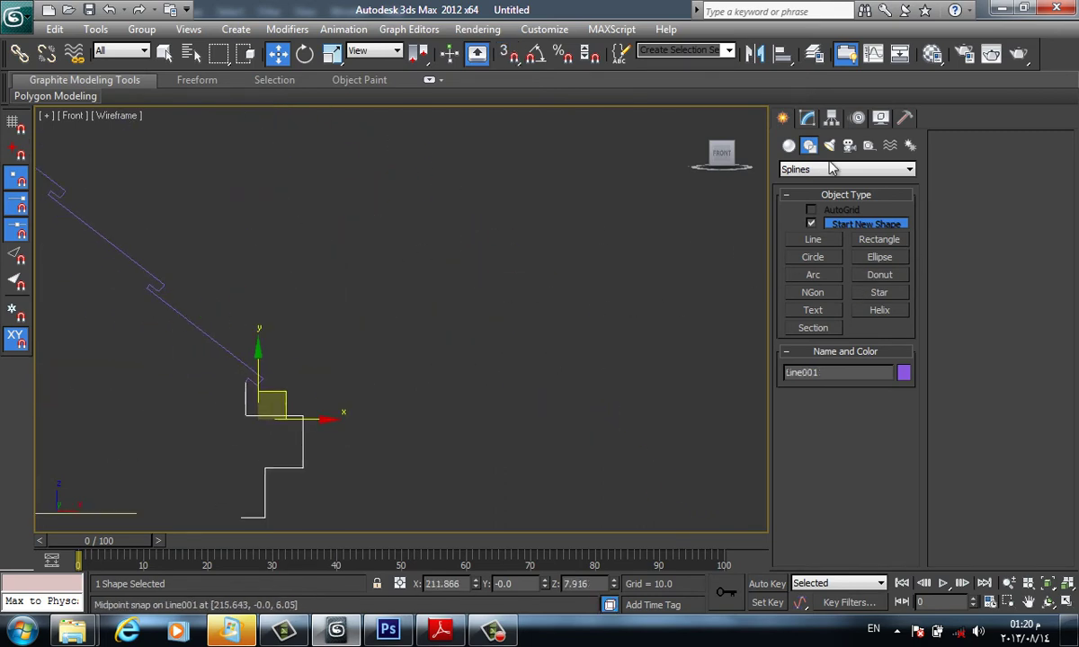
click(807, 118)
Attach the lower diagonal stepped pieces to Line001, undoing two wrong picks
click(965, 513)
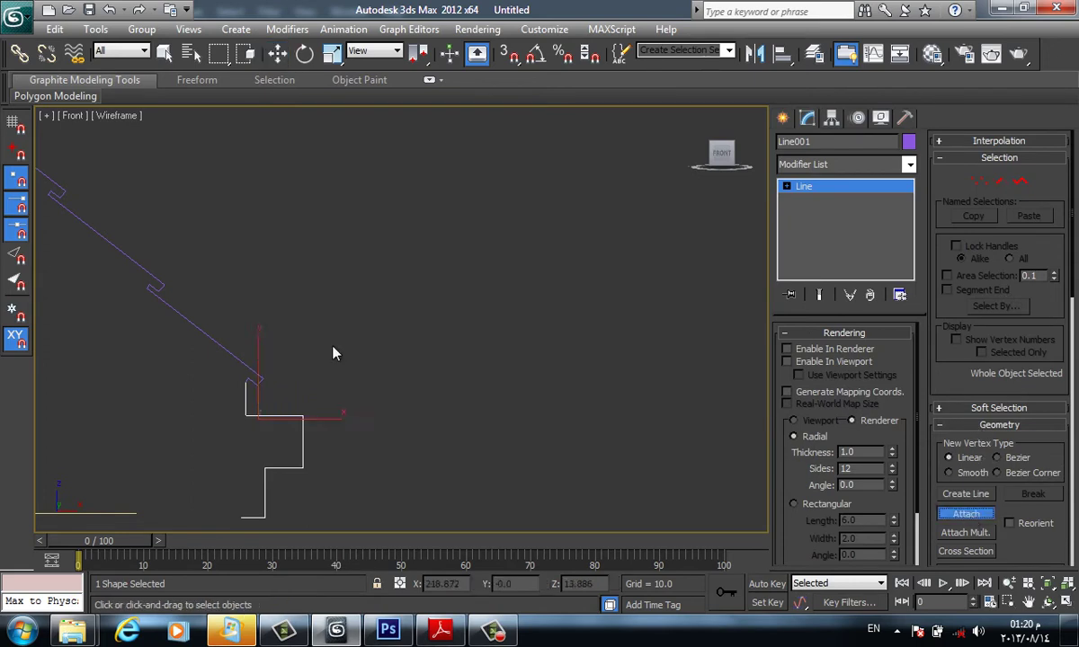
middle_drag(333, 354, 416, 398)
click(287, 290)
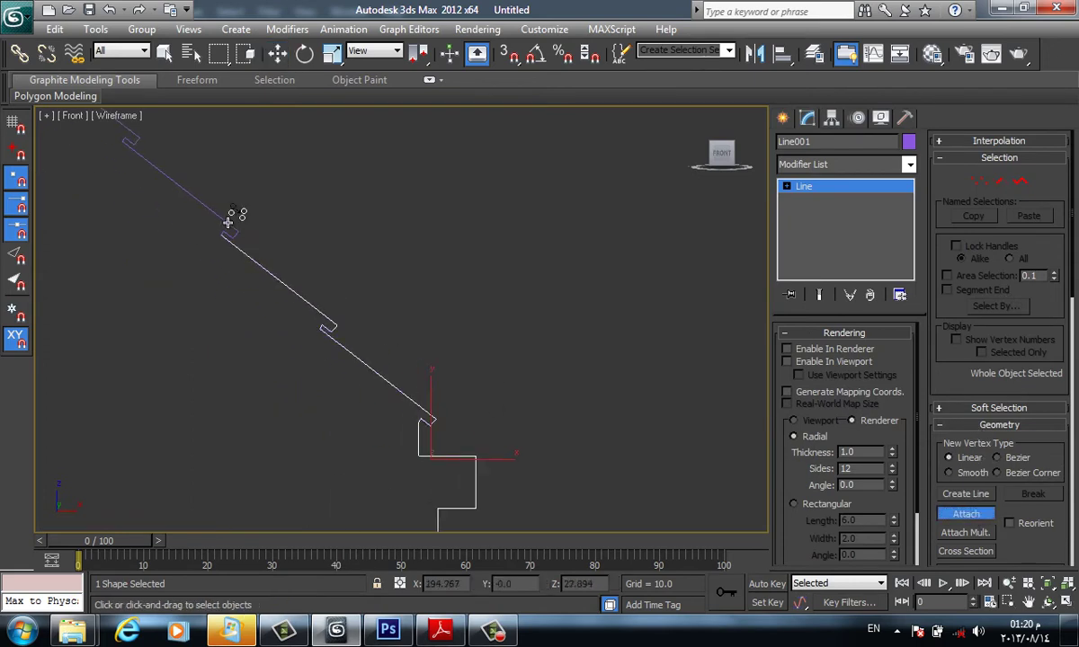
mouse_move(229, 220)
middle_down()
mouse_move(474, 452)
mouse_move(451, 414)
middle_up()
click(396, 376)
click(323, 297)
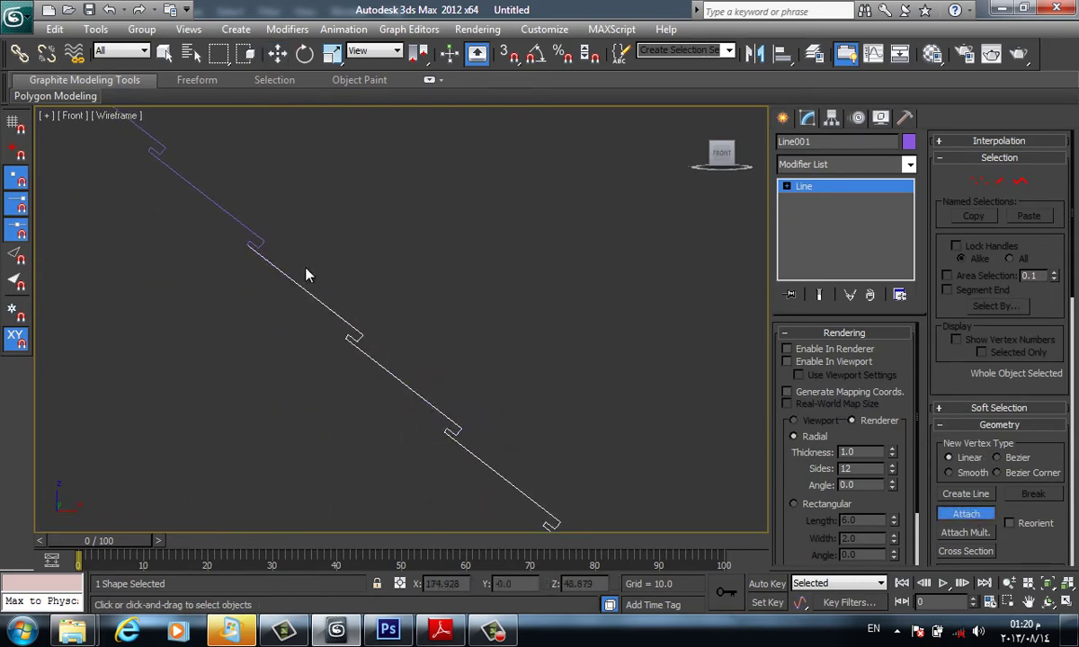
key(ctrl+z)
key(ctrl+z)
Attach the remaining diagonal stepped pieces along the slope to Line001
middle_drag(306, 274, 282, 283)
click(422, 422)
click(234, 268)
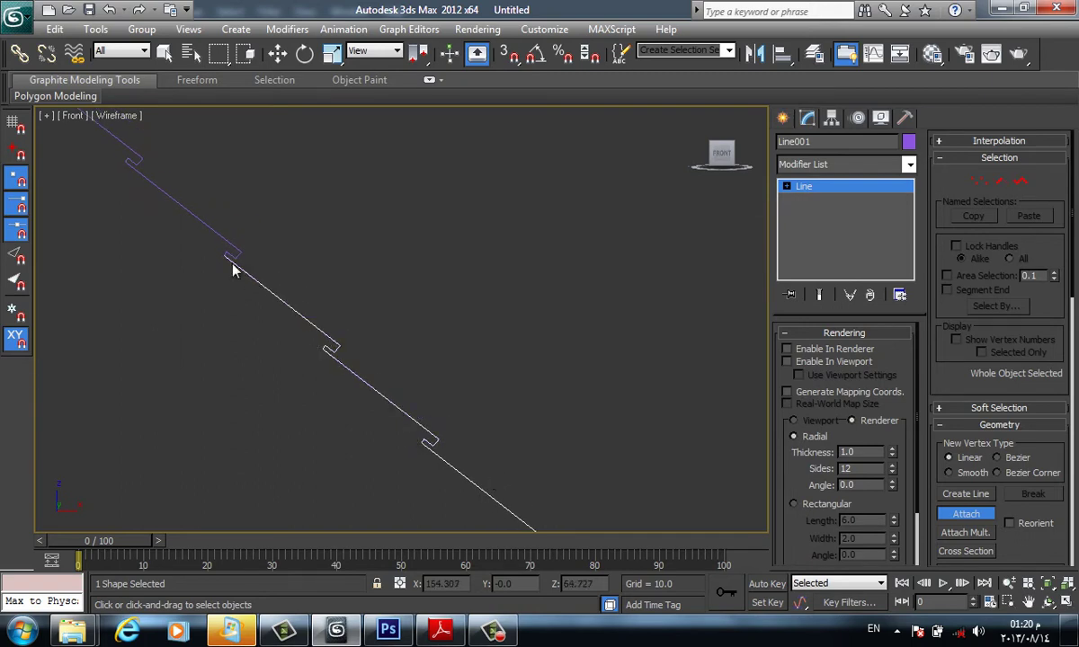
click(221, 236)
middle_drag(221, 235, 451, 500)
click(431, 488)
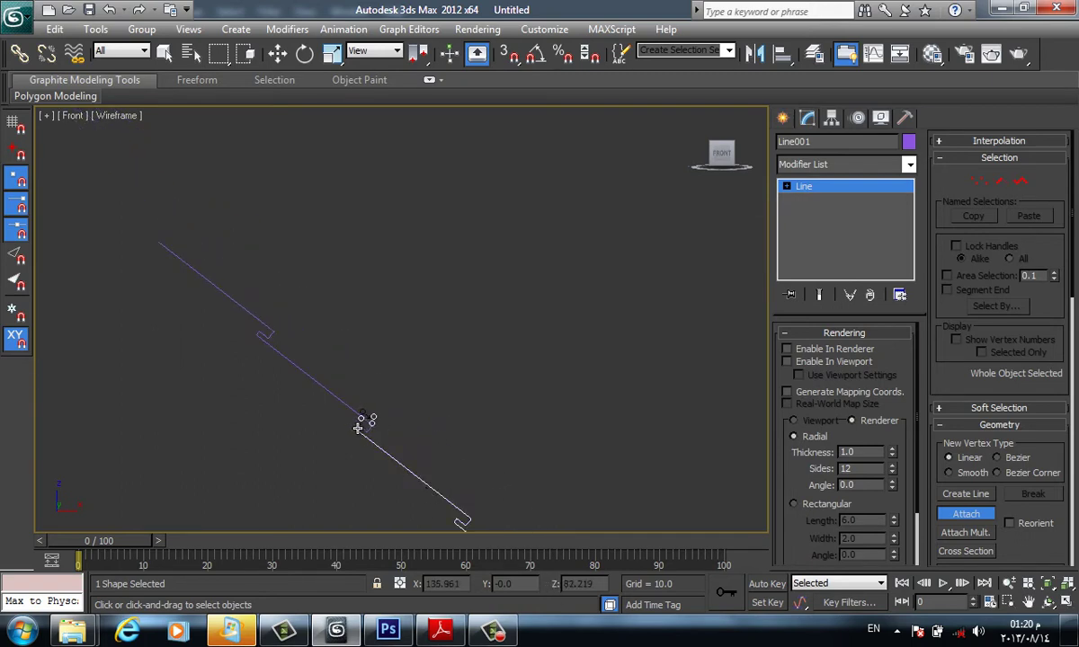
click(337, 400)
click(256, 322)
Switch Line001 to Vertex level and reframe the whole stepped line
middle_drag(521, 315, 755, 314)
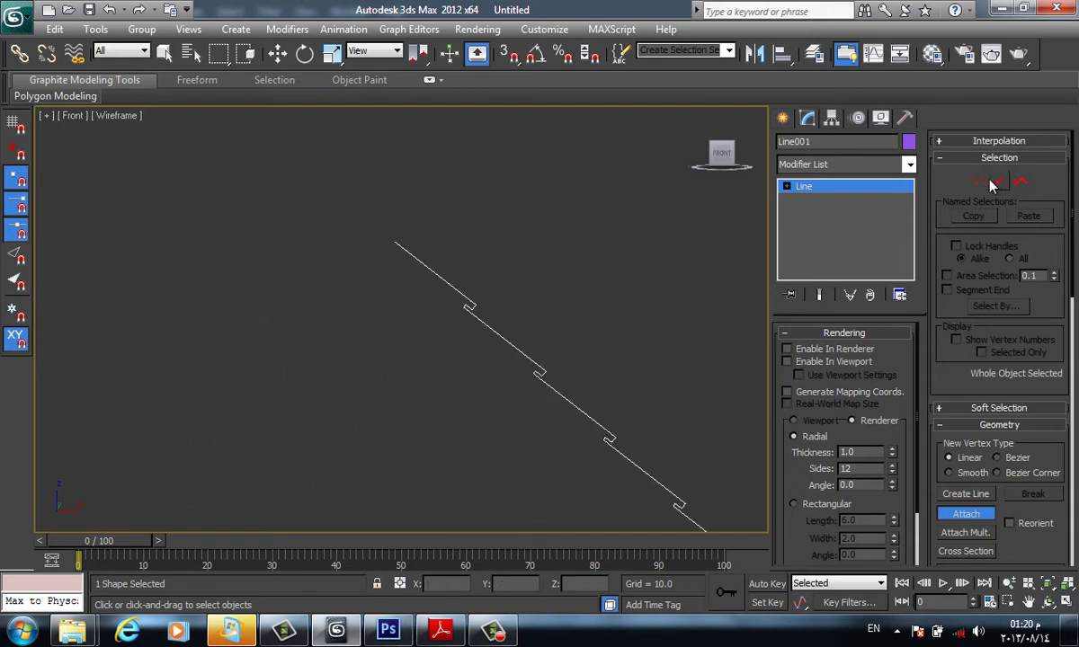
key(1)
middle_drag(556, 376, 362, 205)
scroll(563, 326, down, 3)
Select all of Line001's vertices and Weld them, reducing 62 vertices to 51
scroll(564, 325, down, 2)
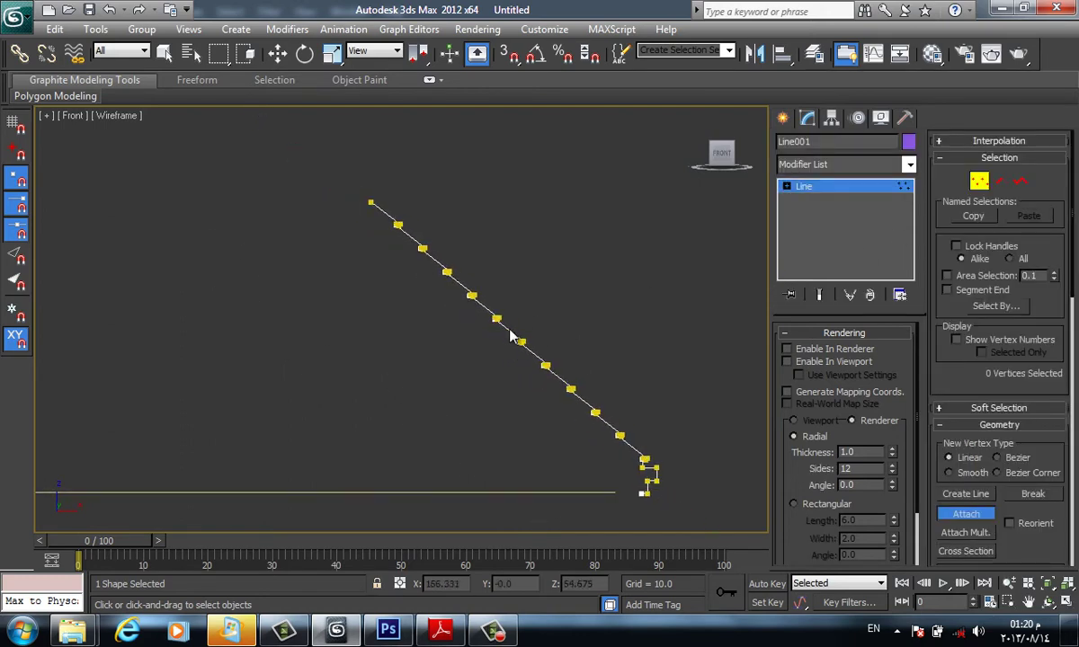
key(ctrl+a)
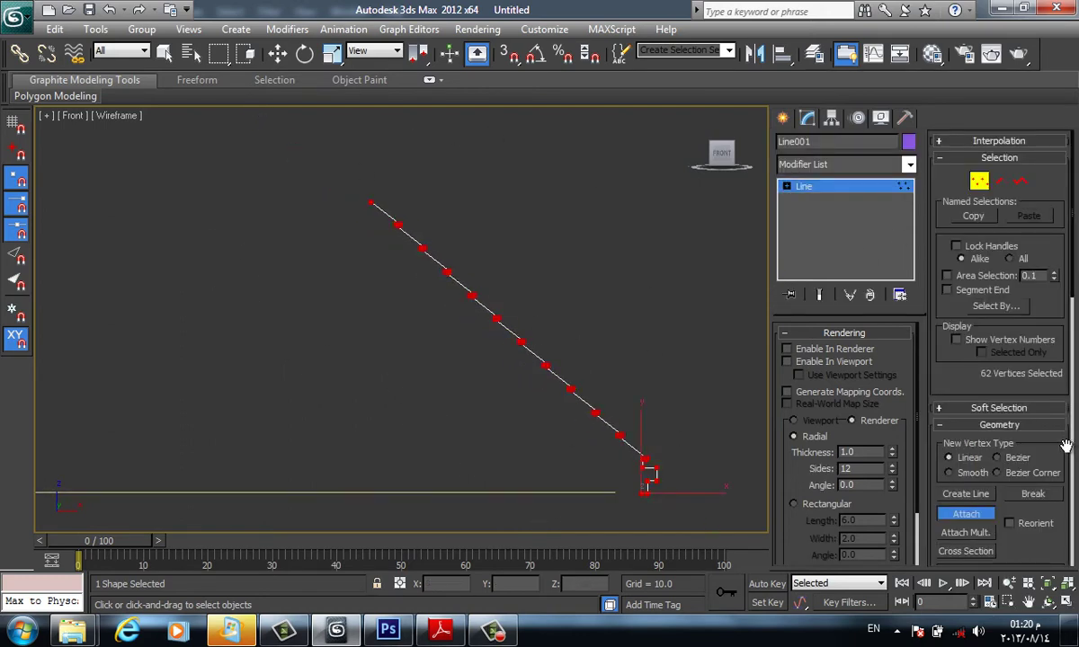
click(976, 512)
scroll(980, 508, down, 3)
scroll(1034, 494, down, 3)
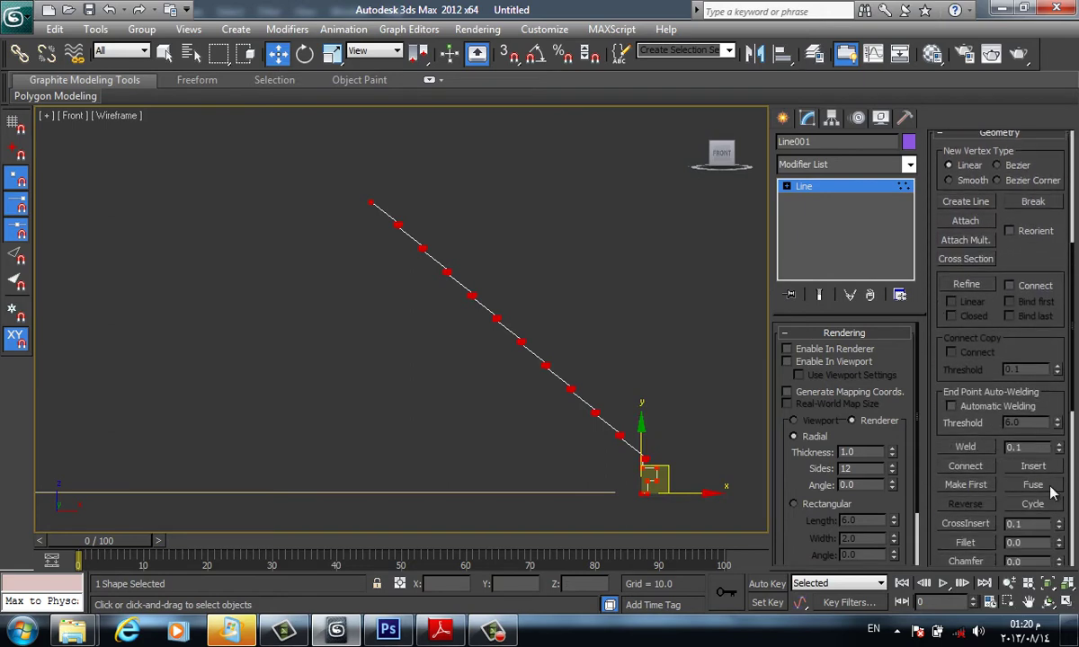
drag(1012, 245, 1027, 353)
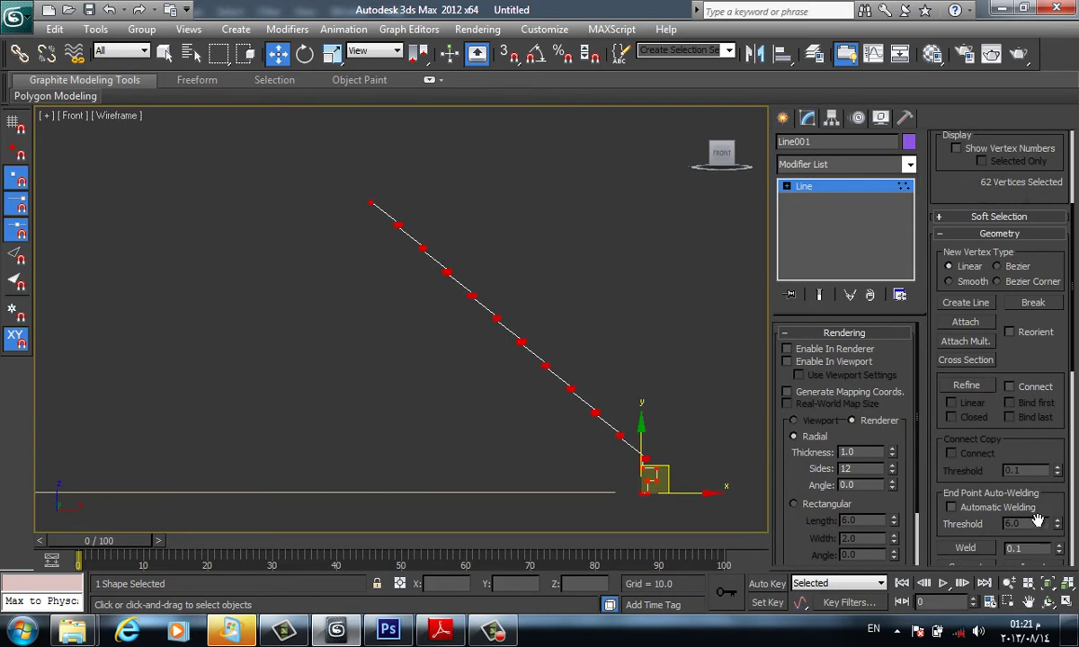
click(966, 548)
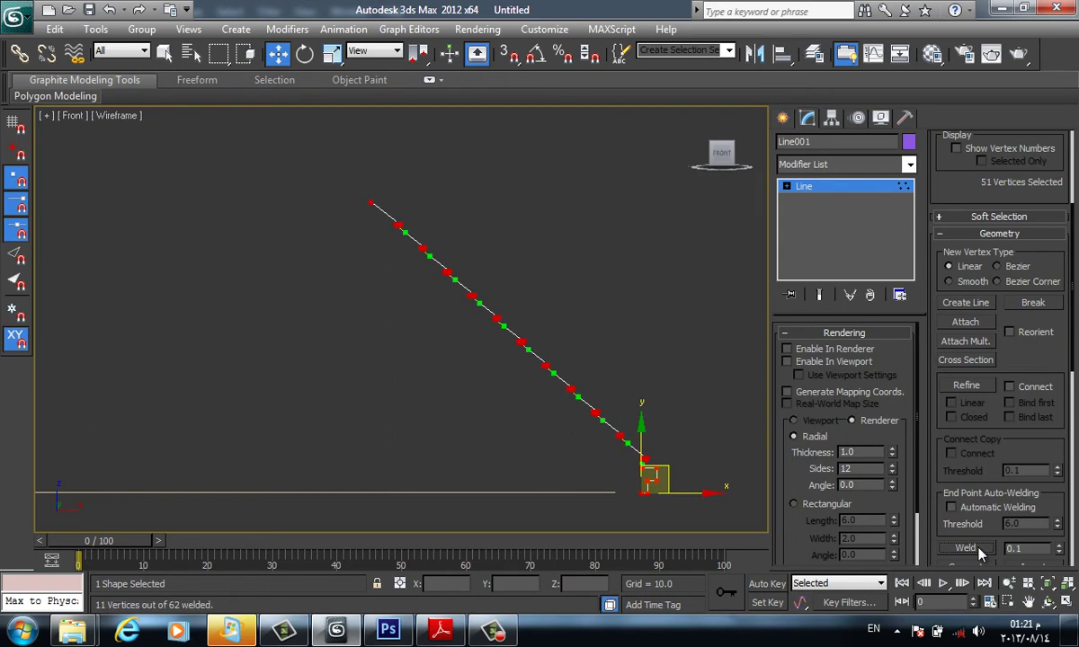
click(782, 117)
Draw a horizontal line running left from the top of the stepped diagonal
click(822, 241)
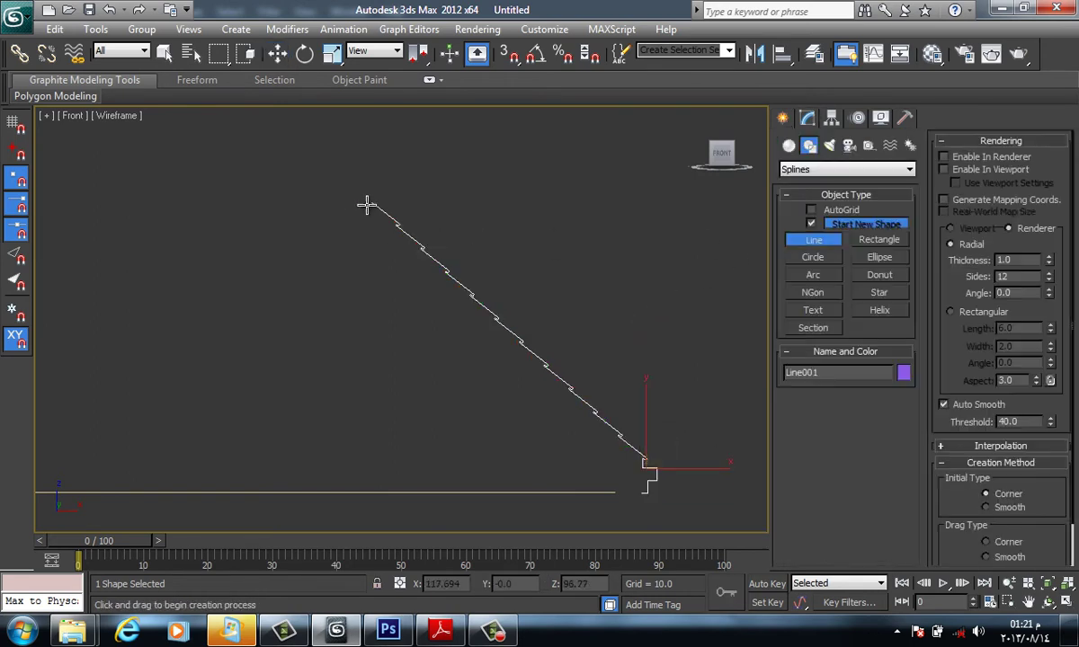
middle_drag(368, 205, 509, 281)
click(509, 281)
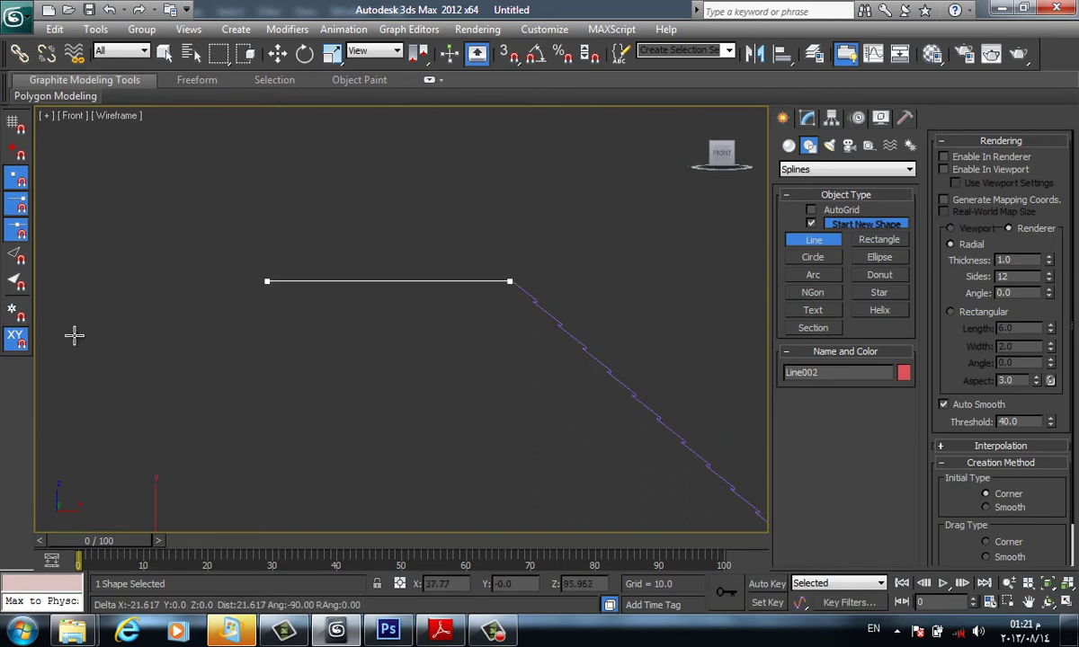
shift+click(198, 330)
right_click(593, 319)
right_click(593, 319)
Attach the new horizontal line to Line001
click(600, 366)
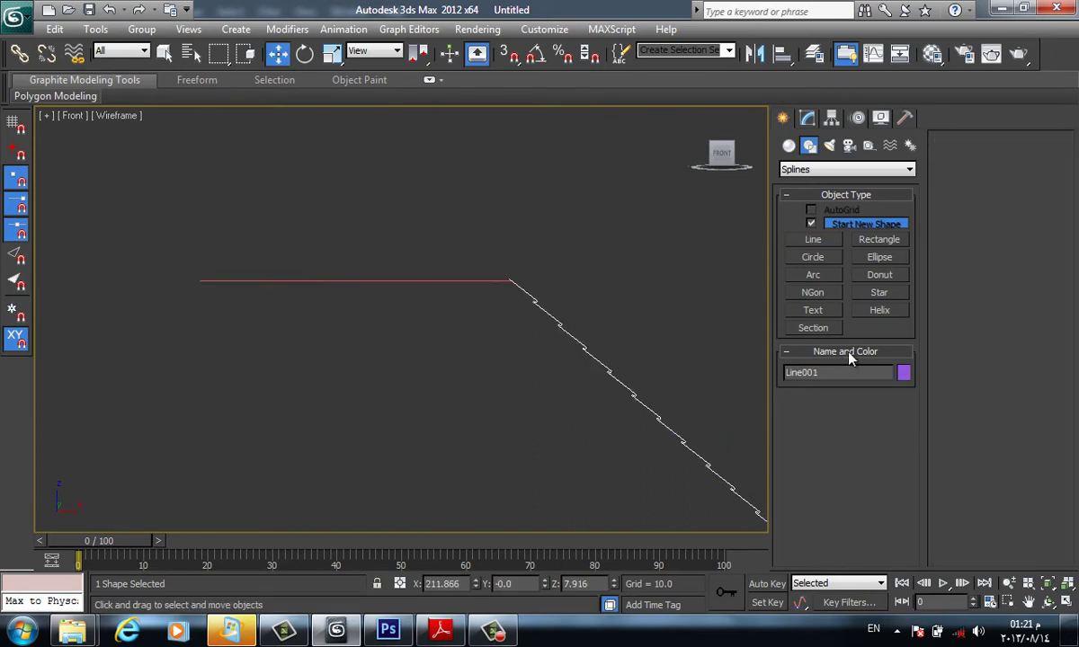
click(808, 120)
click(965, 513)
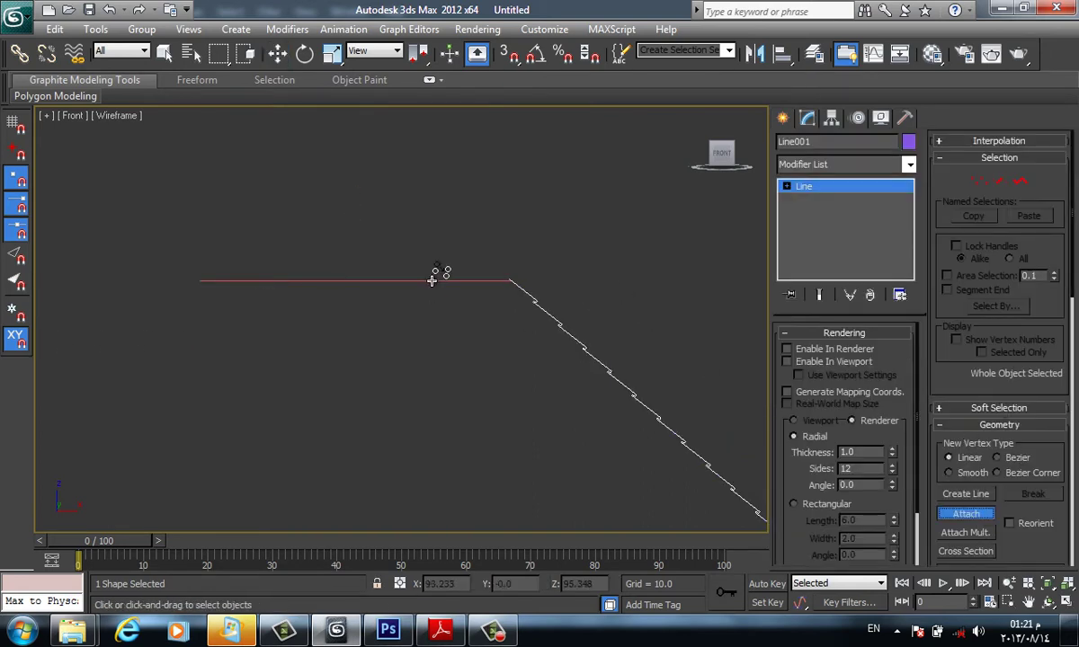
click(431, 280)
Turn on vertex snapping and region-select the corner vertex where the lines meet
key(2)
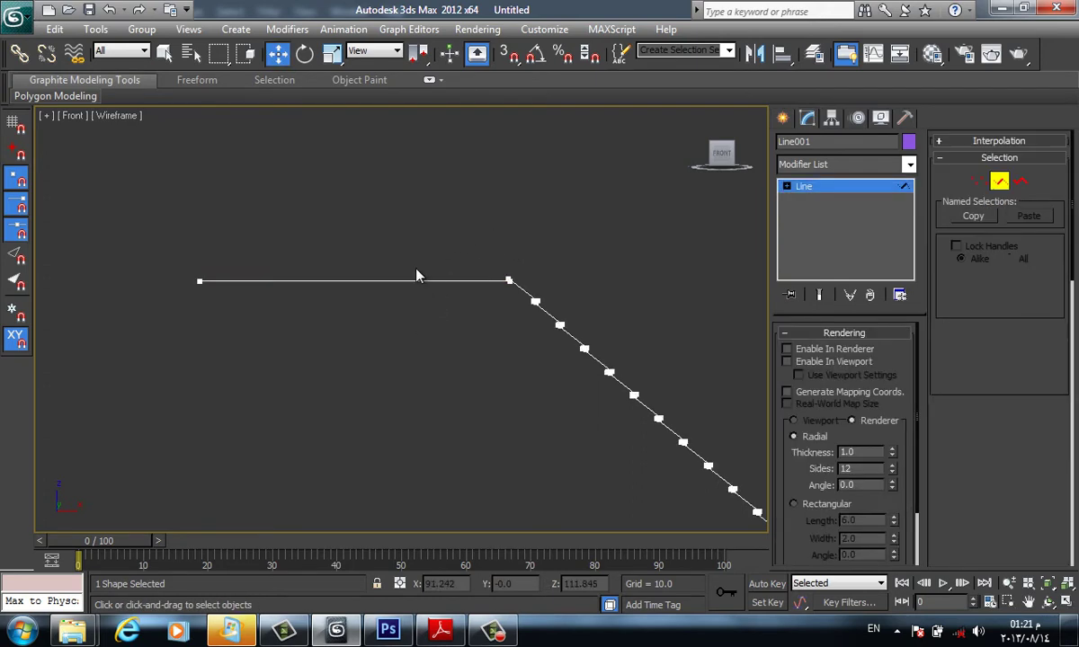
click(422, 281)
scroll(449, 297, up, 2)
key(s)
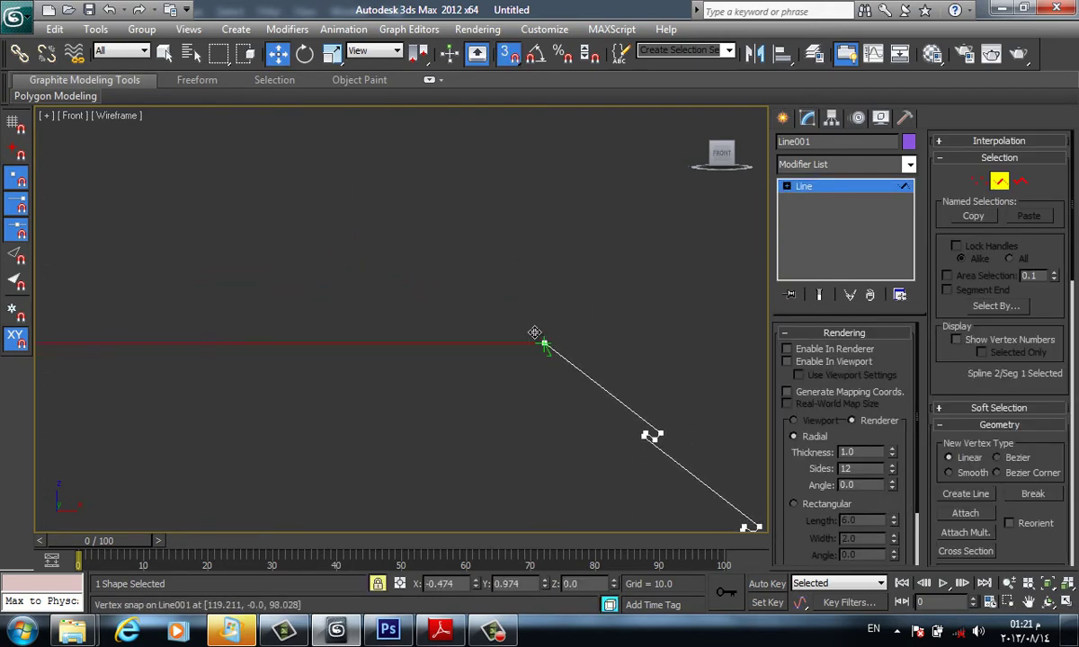
key(1)
drag(513, 290, 577, 372)
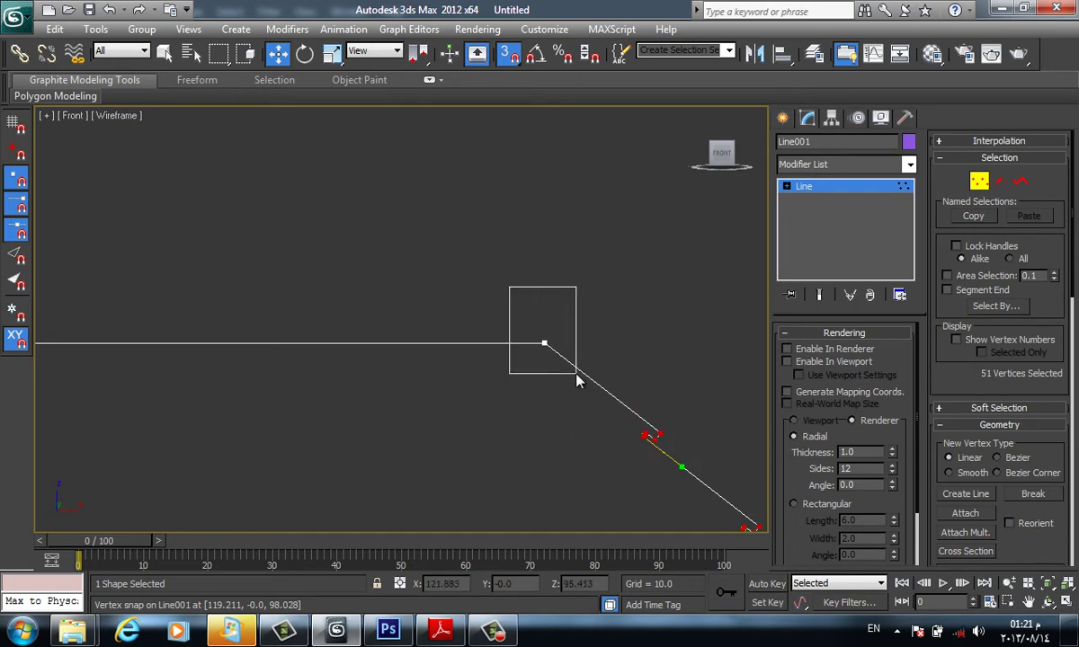
Snap the corner vertex onto the slope's top endpoint and reframe the profile
scroll(1033, 552, down, 3)
scroll(989, 468, down, 3)
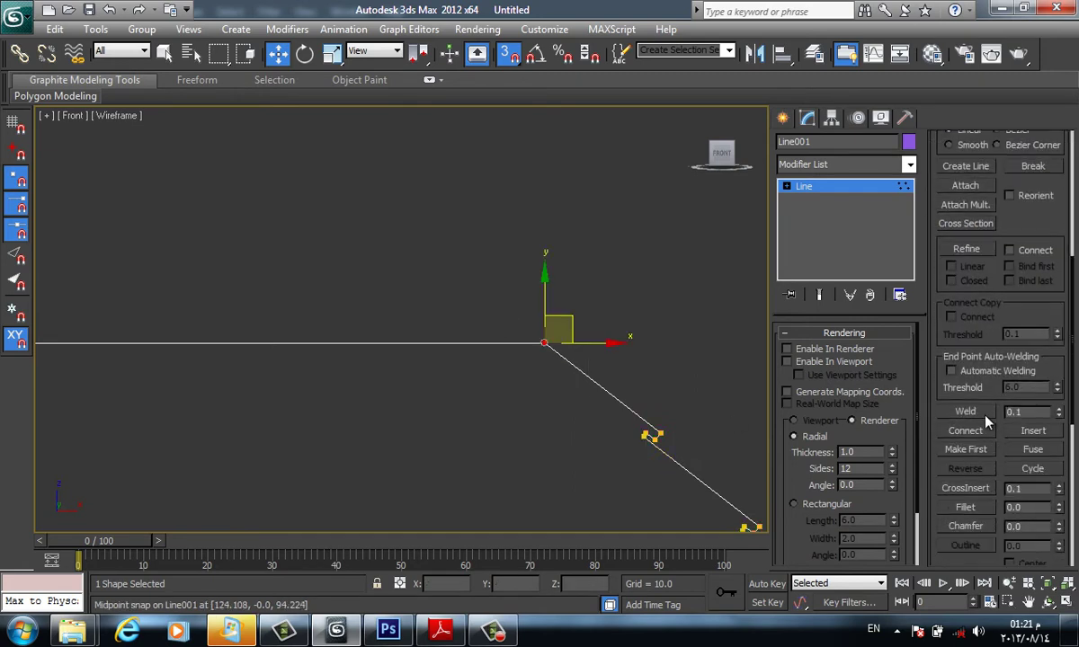
drag(553, 364, 526, 331)
scroll(539, 337, down, 2)
scroll(697, 360, down, 3)
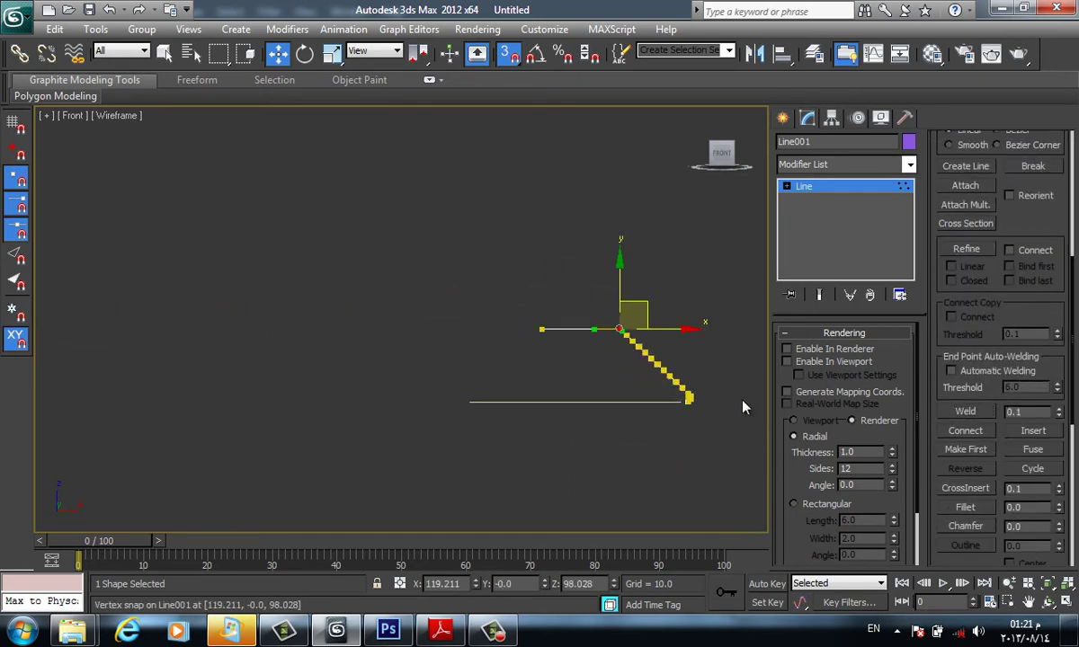
scroll(665, 288, up, 1)
scroll(755, 215, up, 1)
click(782, 117)
middle_drag(706, 349, 644, 386)
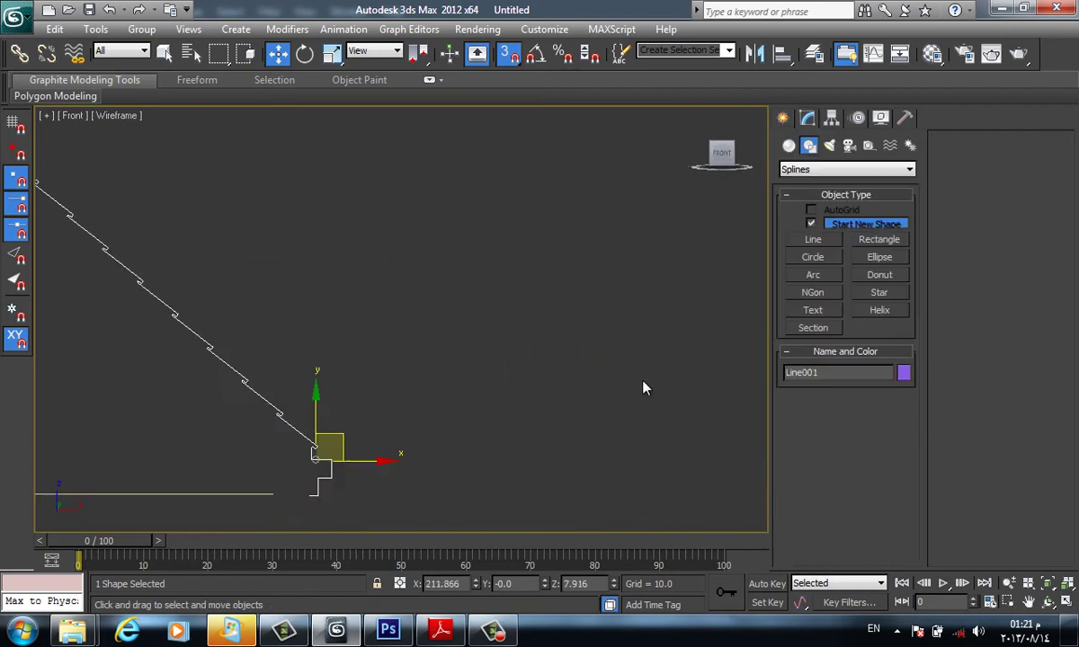
scroll(445, 436, up, 2)
scroll(539, 378, down, 3)
mouse_move(446, 436)
middle_down()
mouse_move(670, 317)
mouse_move(603, 330)
mouse_move(609, 369)
mouse_move(551, 308)
middle_up()
Apply Bevel Profile to Circle001 in Perspective, picking Line001 as the profile
key(p)
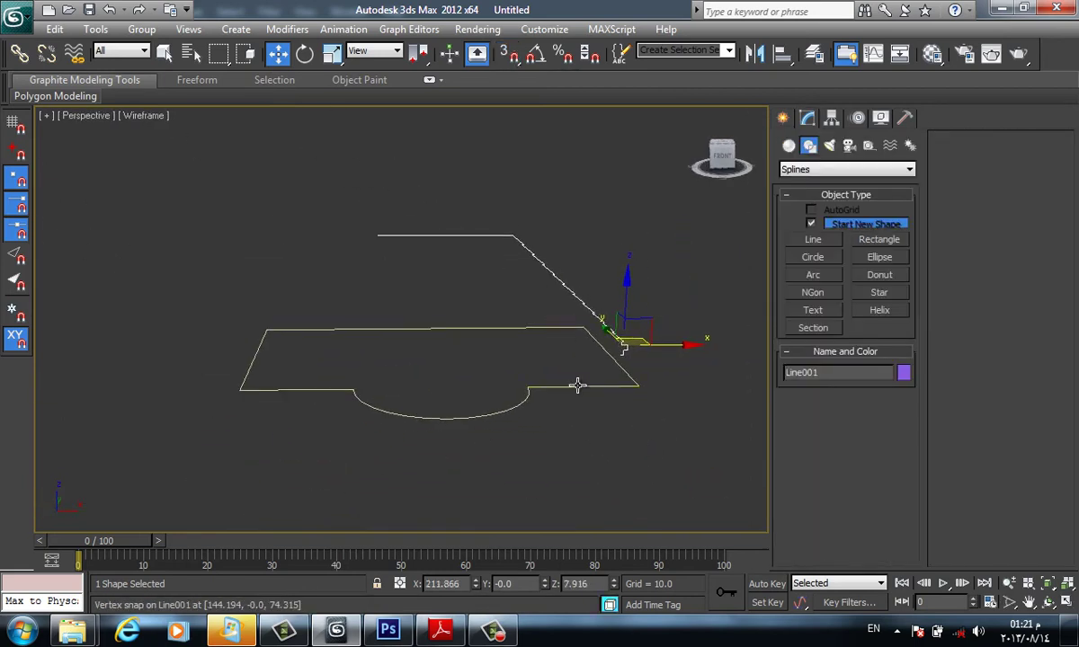
click(578, 387)
click(807, 117)
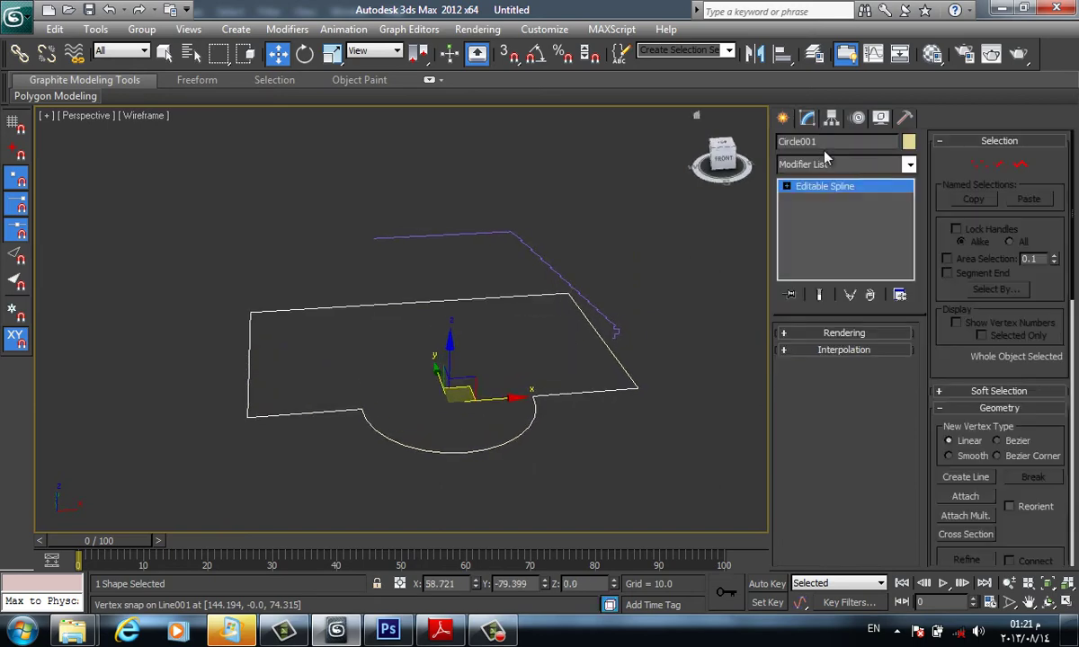
click(827, 164)
text(bev)
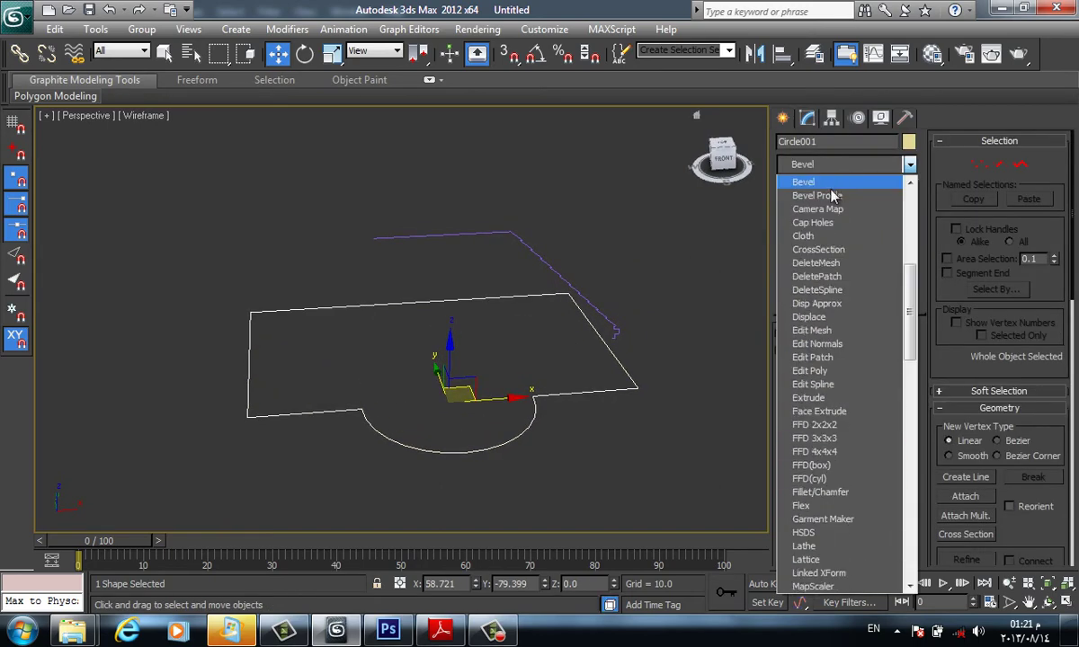
click(827, 192)
click(854, 378)
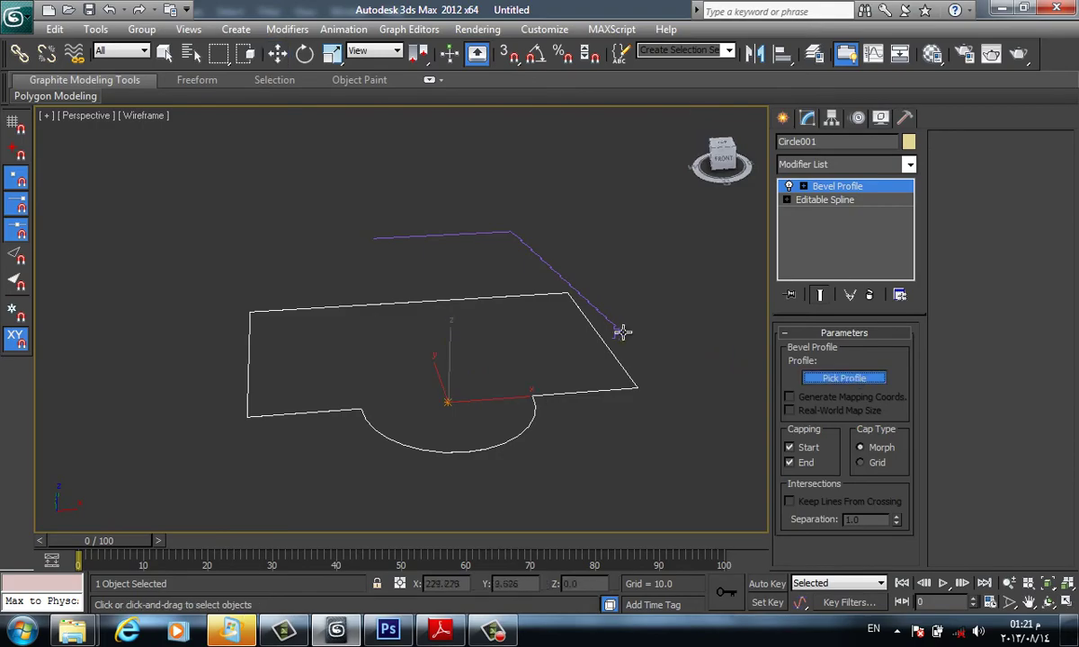
click(619, 330)
Show the roof shaded without edges and orbit to view it from above
key(F3)
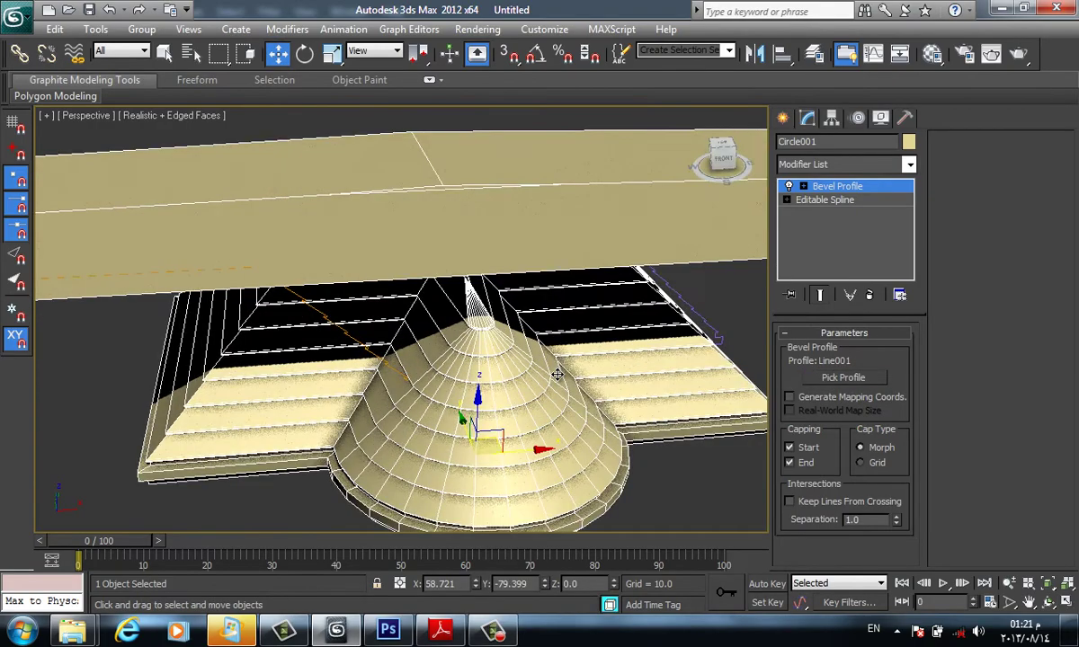
scroll(559, 364, up, 3)
mouse_move(564, 356)
alt+middle_down()
mouse_move(613, 321)
mouse_move(573, 294)
mouse_move(528, 301)
mouse_move(611, 283)
alt+middle_up()
key(F4)
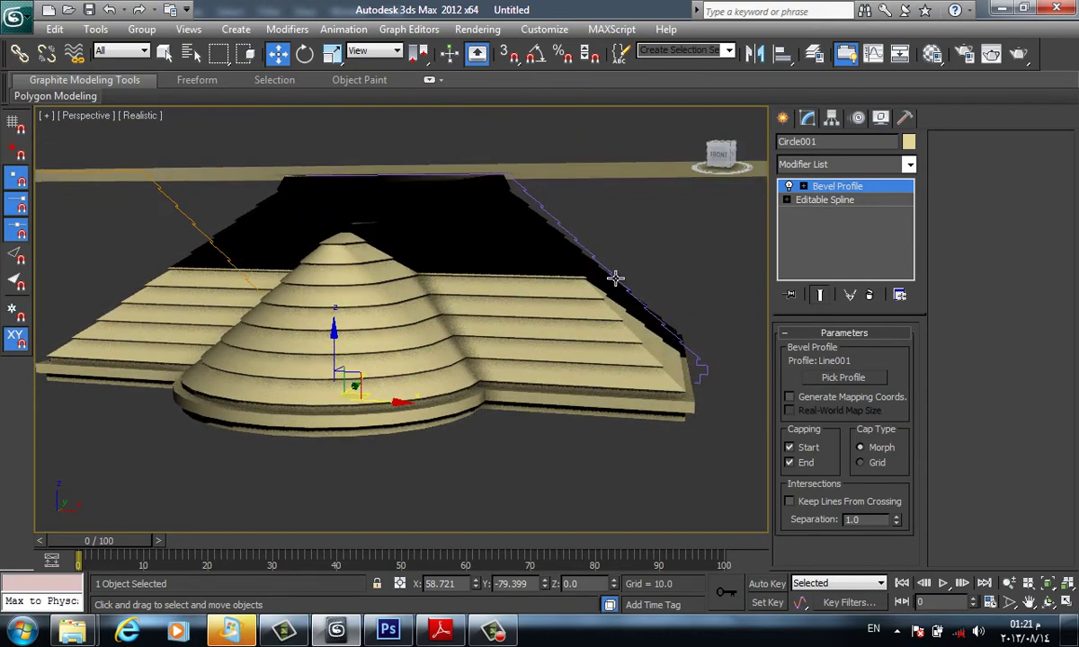
Select ten stepped segments of Line001 in Front view, then orbit to an angled roof view
click(615, 278)
click(999, 181)
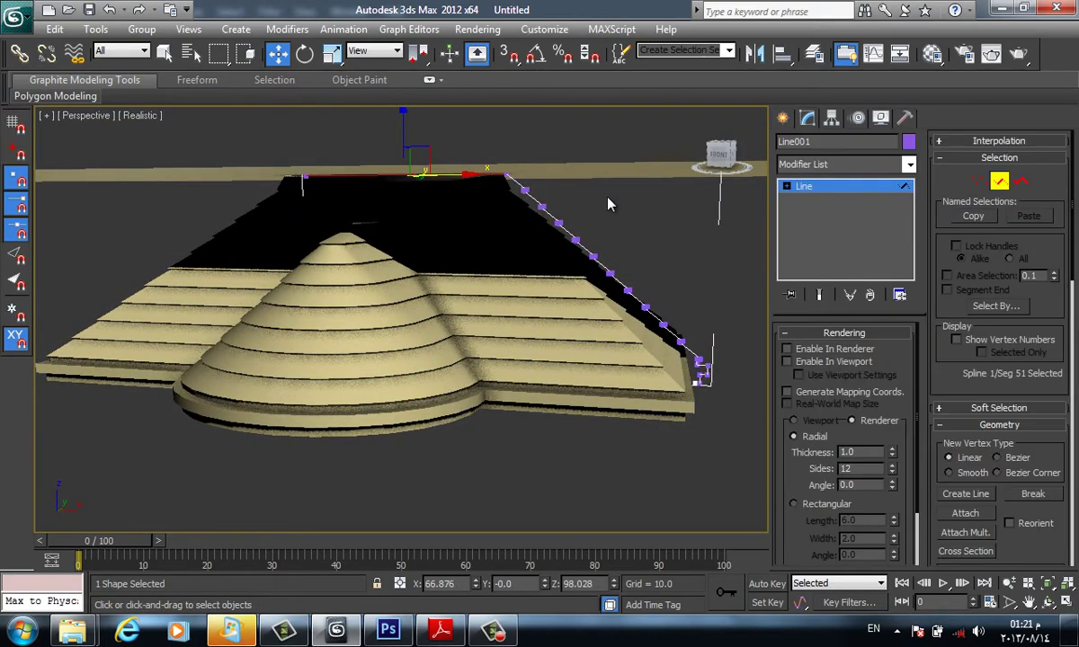
key(f)
scroll(608, 216, up, 2)
key(F3)
scroll(607, 261, up, 3)
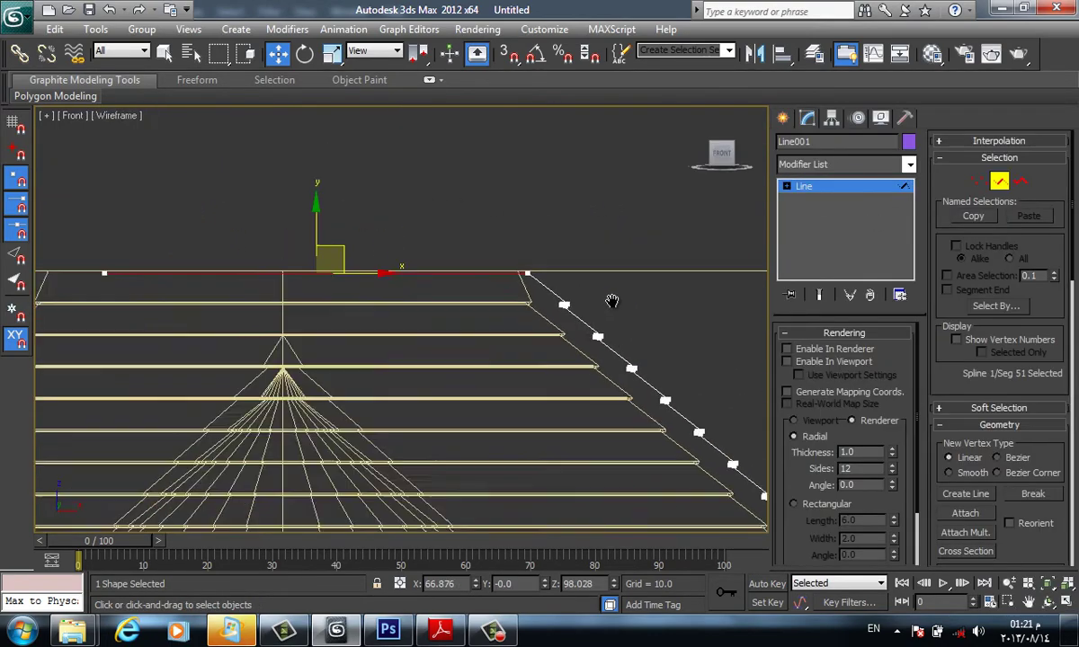
drag(469, 336, 450, 345)
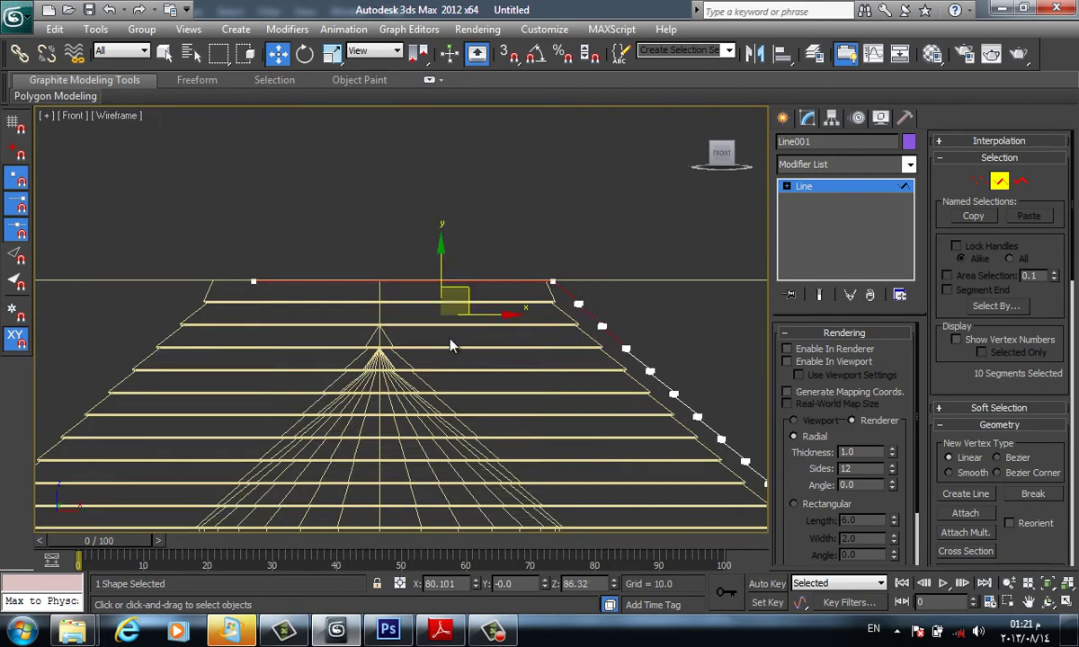
mouse_move(452, 346)
alt+middle_down()
mouse_move(593, 315)
mouse_move(484, 414)
alt+middle_up()
drag(380, 373, 535, 522)
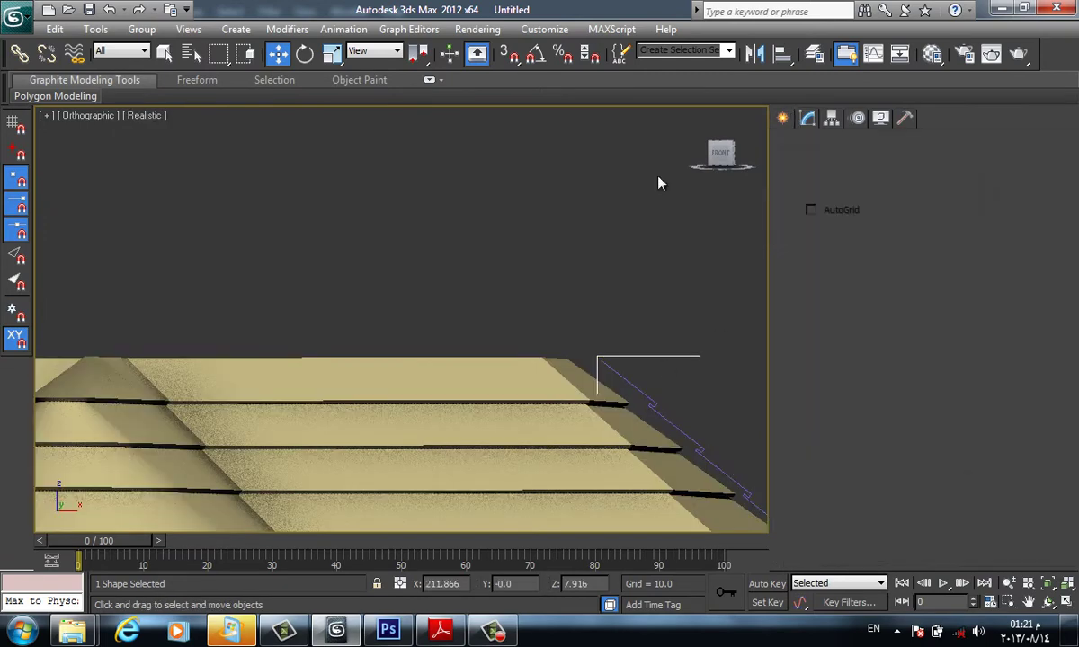
Orbit, pan and zoom around the stepped roof, including its underside and far side
mouse_move(373, 322)
alt+middle_down()
mouse_move(433, 366)
mouse_move(494, 340)
alt+middle_up()
scroll(493, 340, down, 2)
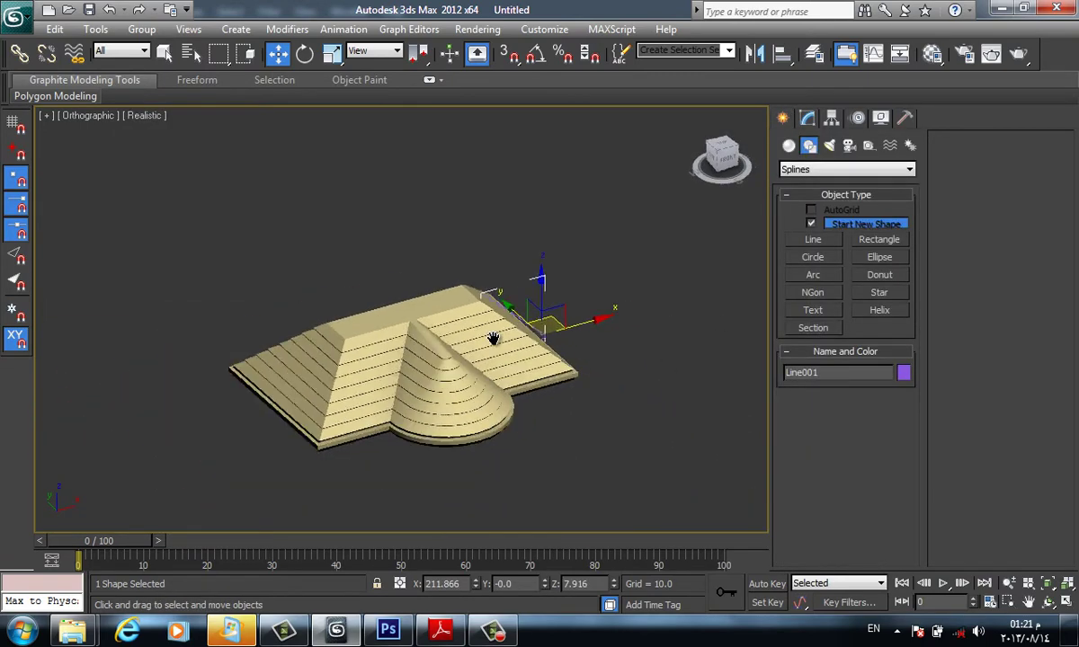
key(p)
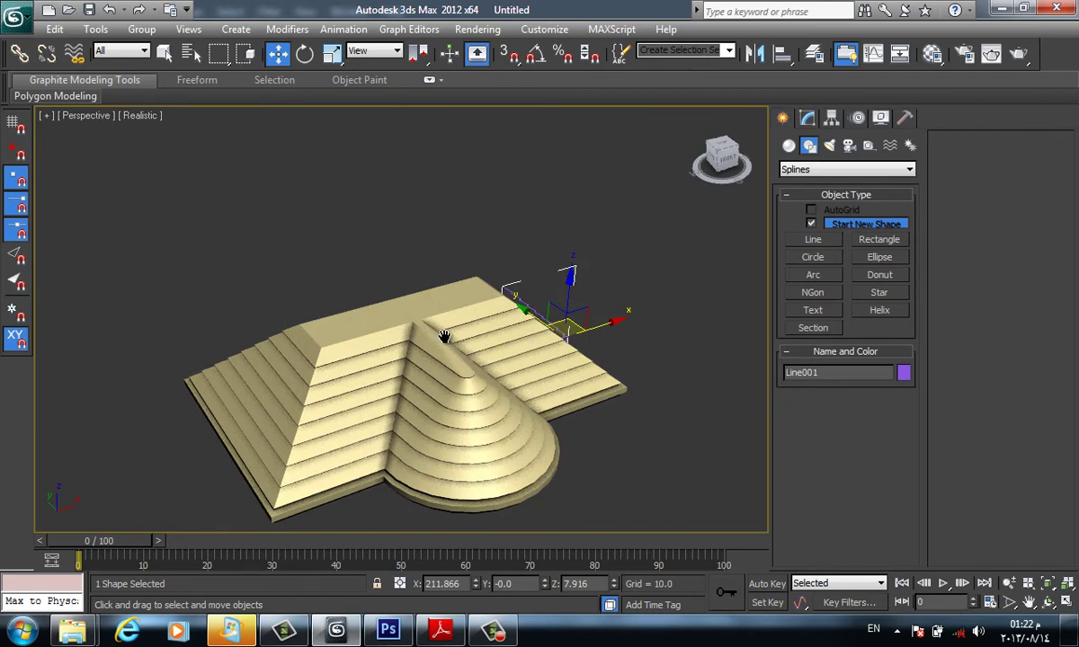
middle_drag(444, 338, 483, 269)
mouse_move(424, 357)
alt+middle_down()
mouse_move(390, 236)
mouse_move(378, 244)
mouse_move(395, 314)
mouse_move(568, 305)
mouse_move(554, 277)
alt+middle_up()
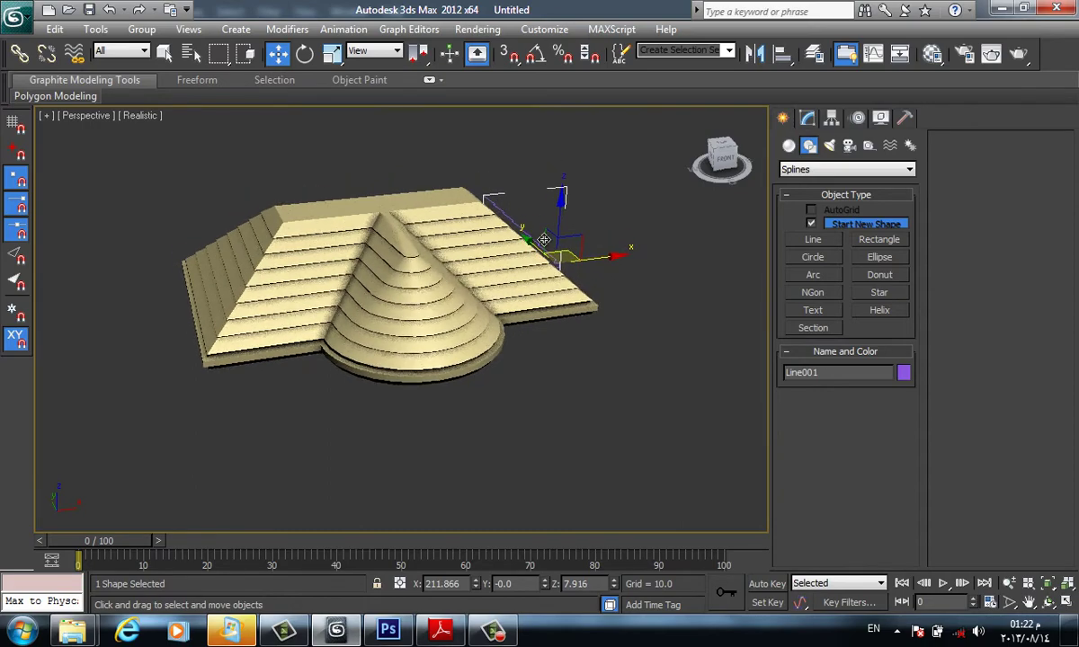
scroll(548, 239, up, 5)
scroll(559, 250, down, 4)
middle_drag(580, 251, 638, 309)
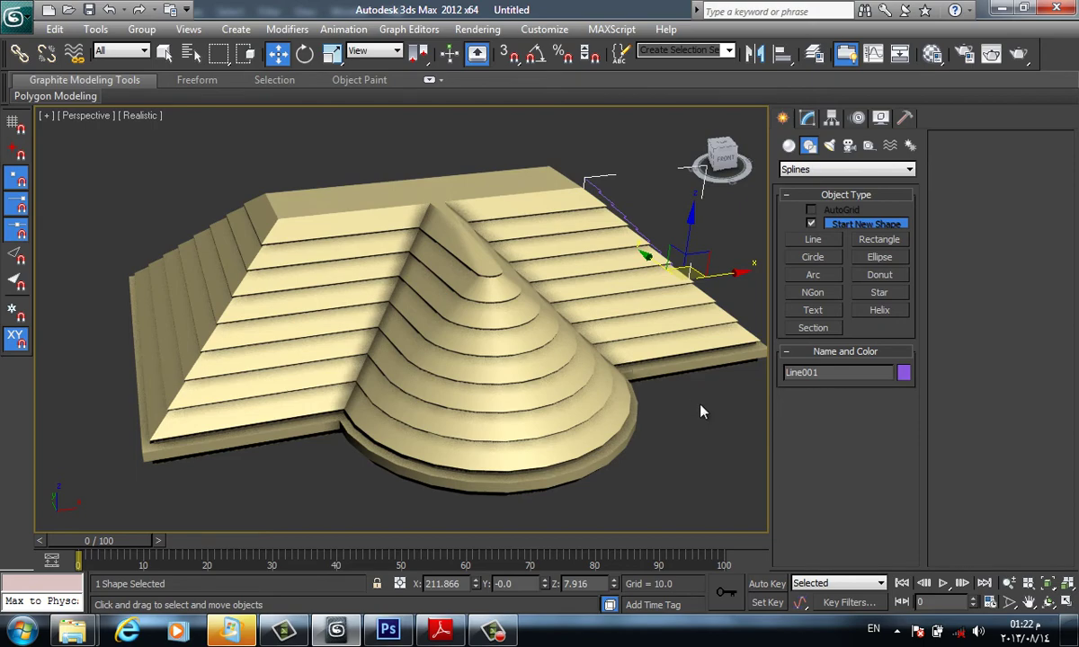
alt+middle_drag(703, 412, 670, 390)
Clear the selection and select the eave profile line
click(647, 368)
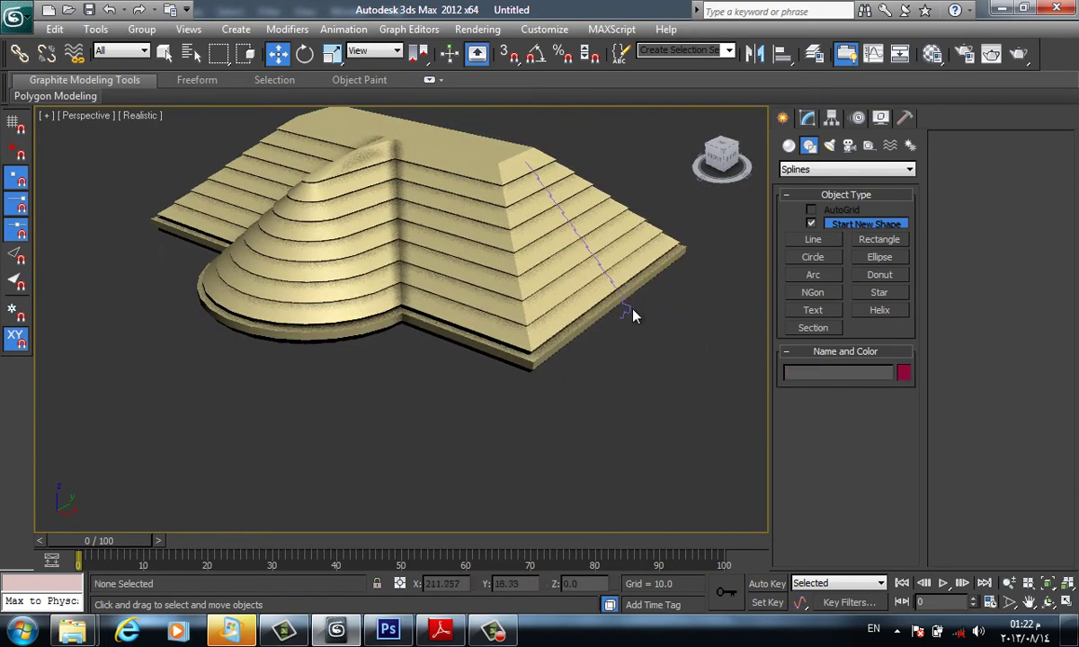
click(627, 310)
mouse_move(634, 314)
alt+middle_down()
mouse_move(645, 341)
mouse_move(588, 360)
alt+middle_up()
In Front view, create a Donut ring beside the profile step
key(f)
key(z)
scroll(588, 359, up, 3)
click(813, 257)
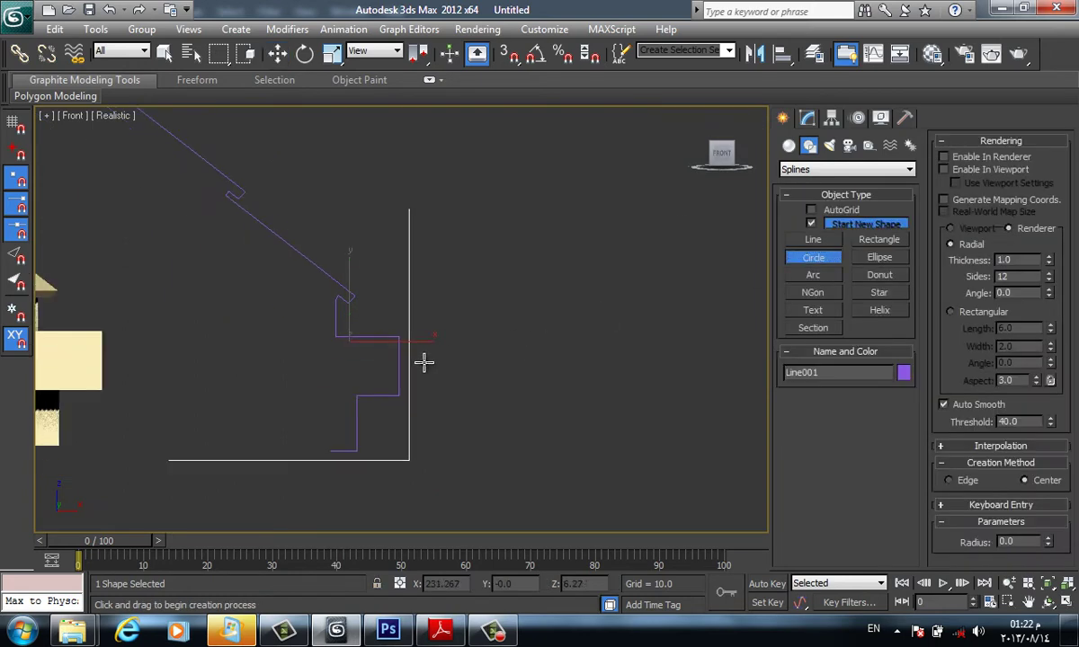
scroll(424, 362, up, 2)
drag(455, 333, 460, 430)
right_click(454, 385)
click(880, 278)
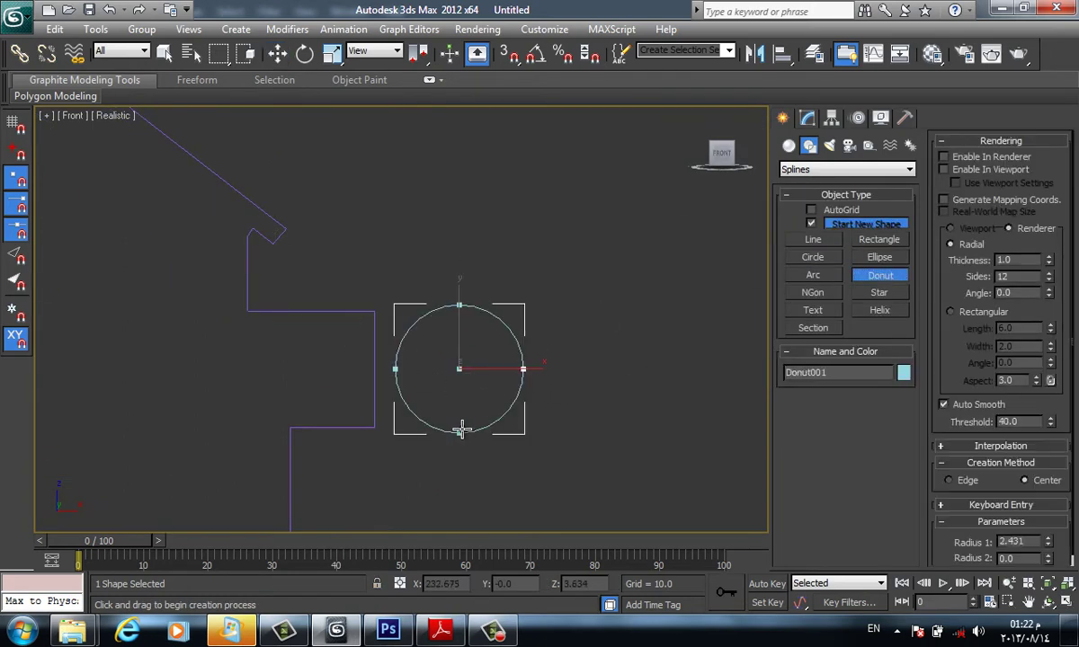
click(459, 420)
right_click(459, 420)
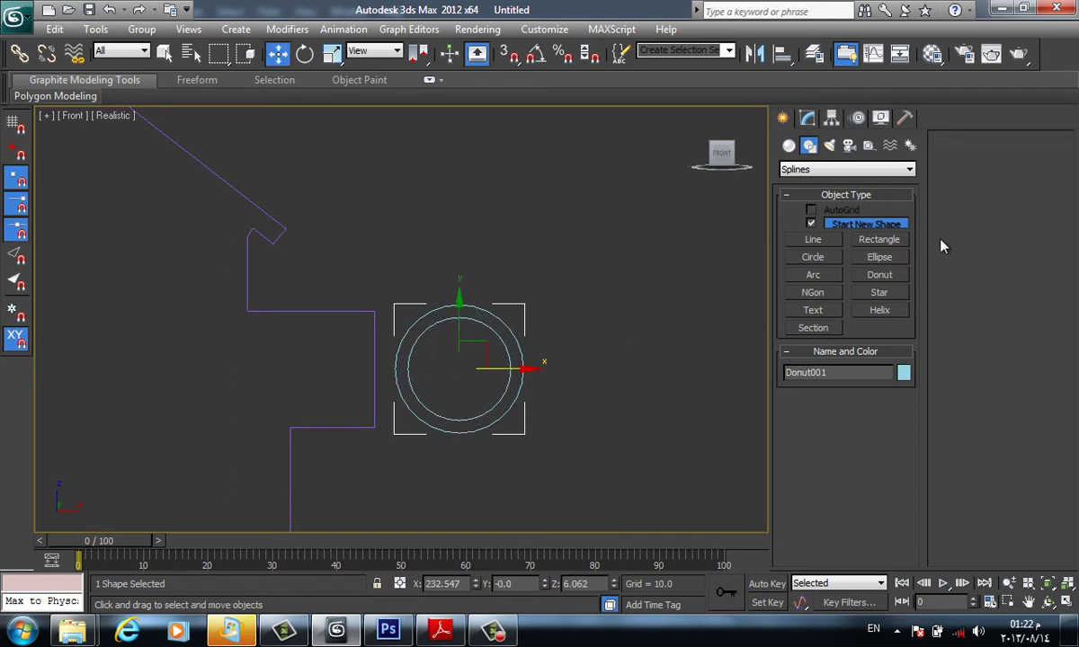
Draw a short horizontal line from the ring's left edge past the profile edge
click(800, 239)
middle_drag(575, 270, 458, 366)
scroll(516, 294, up, 2)
click(518, 294)
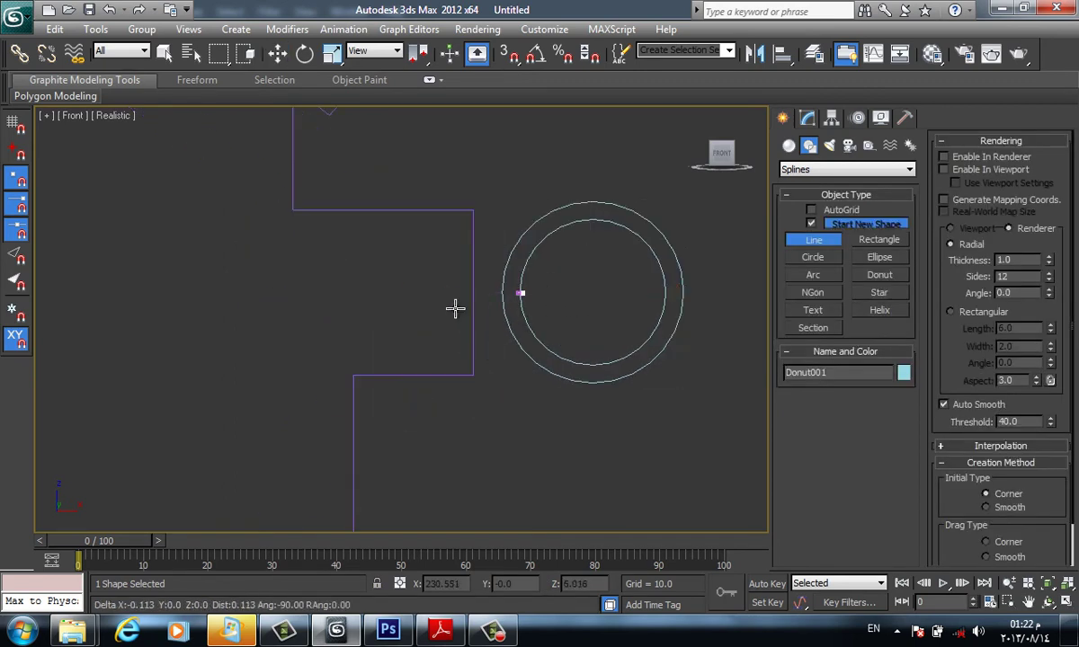
click(439, 308)
right_click(451, 284)
Shift-copy the new line's segment slightly lower to make two parallel lines
key(e)
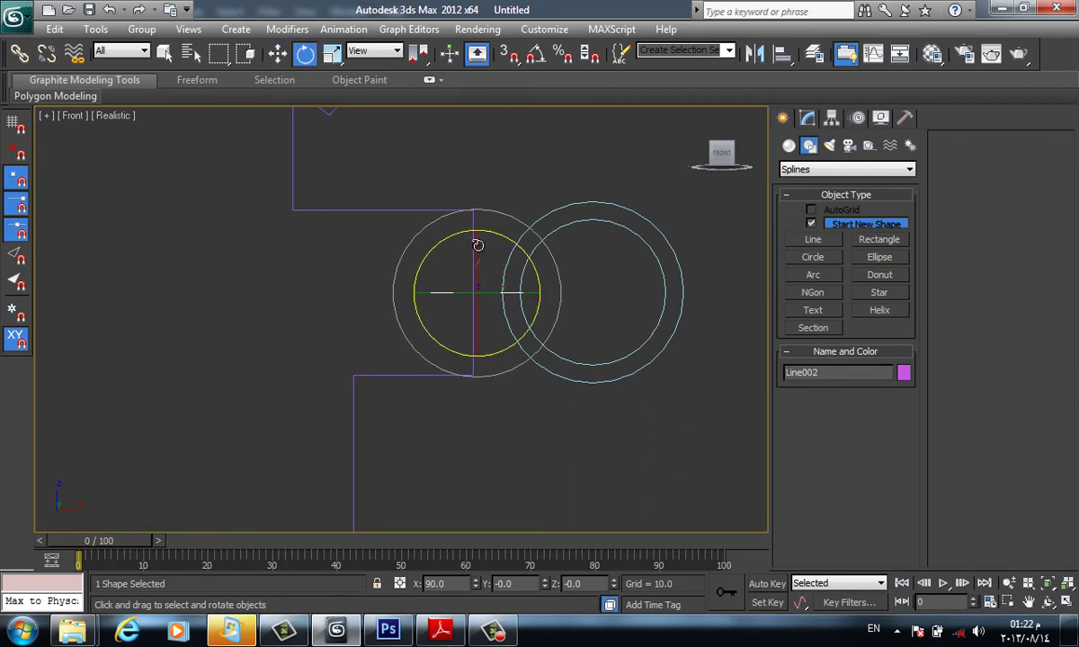
click(806, 120)
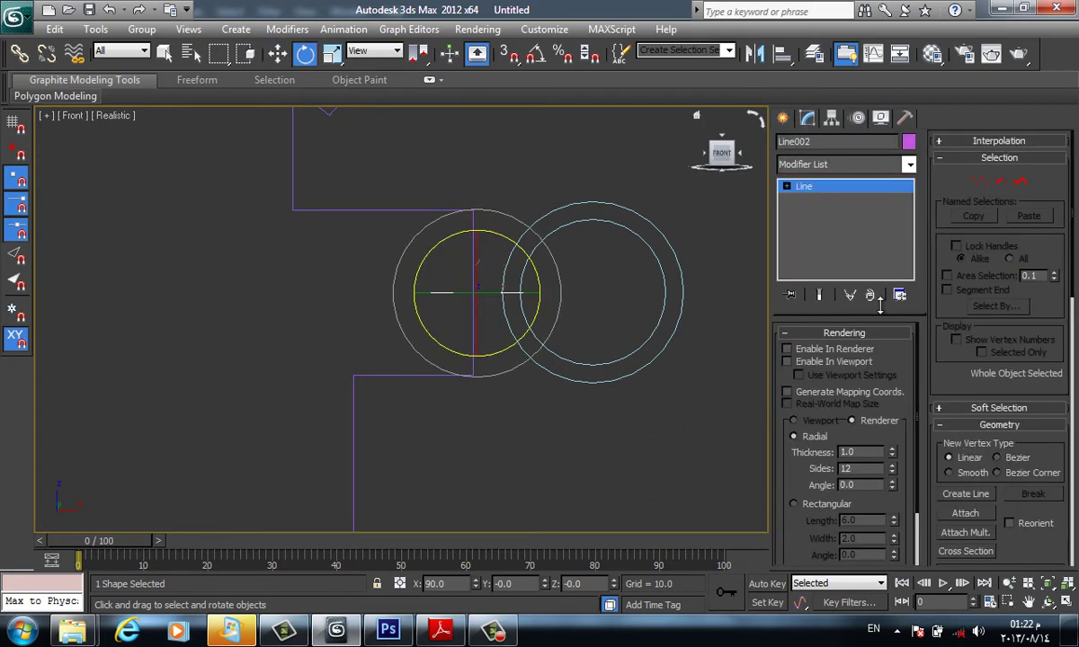
click(1000, 180)
click(497, 294)
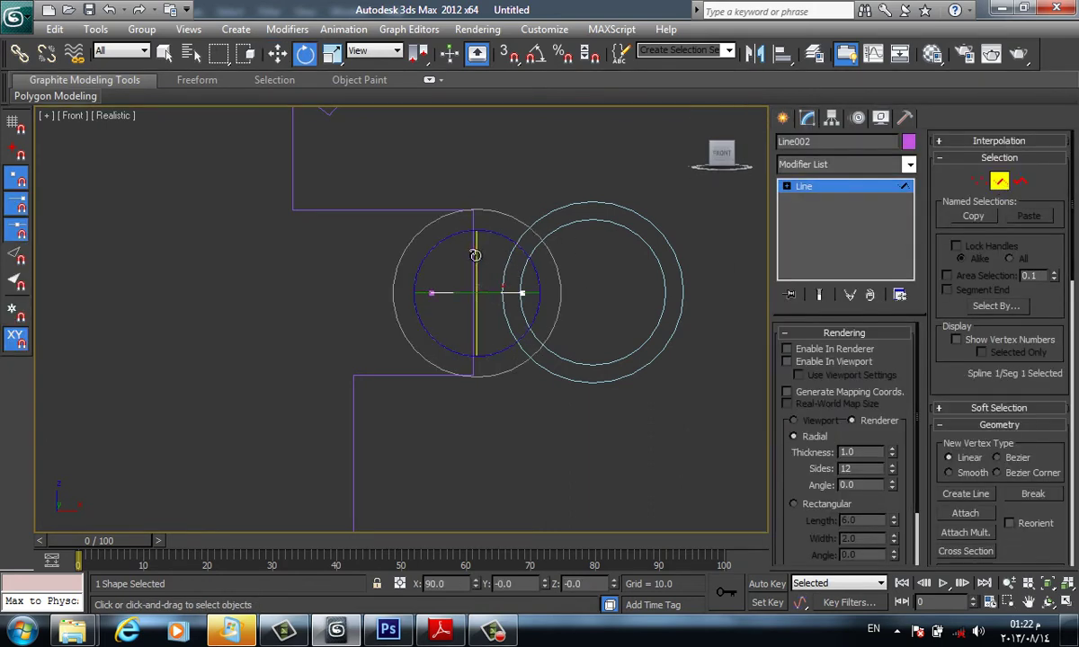
key(w)
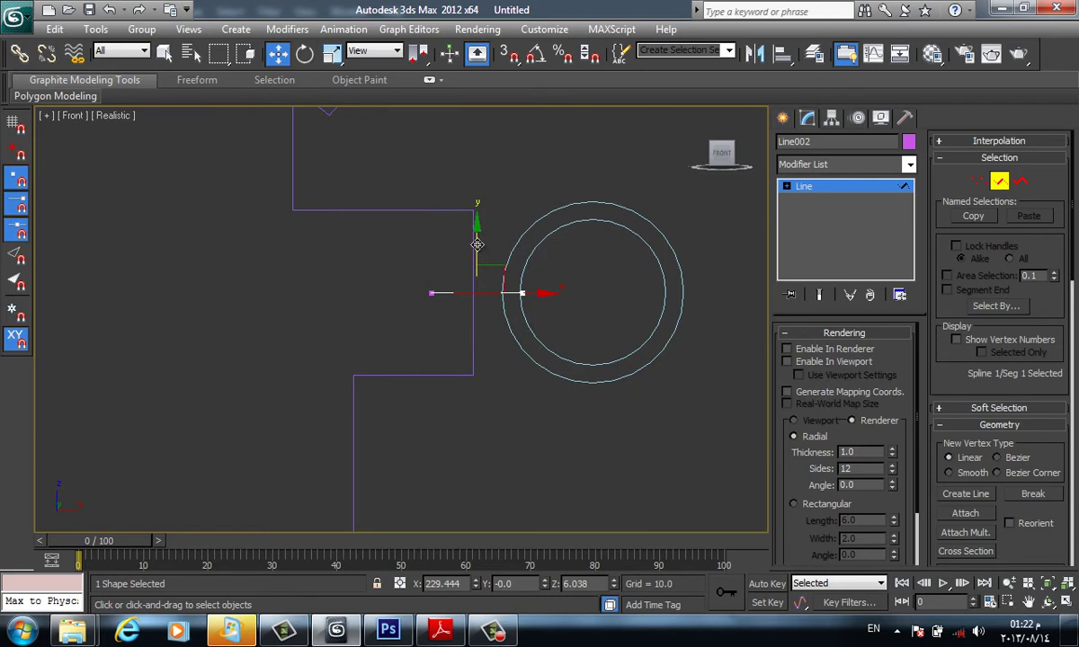
shift+drag(478, 244, 477, 264)
Attach the ring and the stepped profile to Line002
click(966, 514)
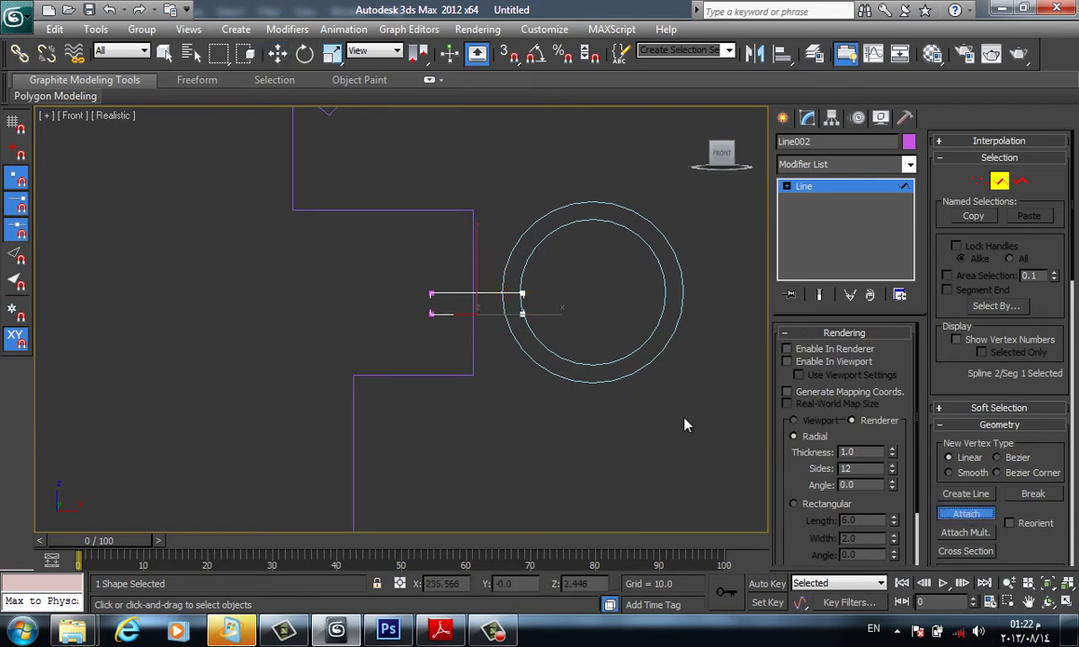
click(594, 381)
click(474, 362)
Trim away the profile's vertical step between the two short lines
scroll(1016, 490, down, 2)
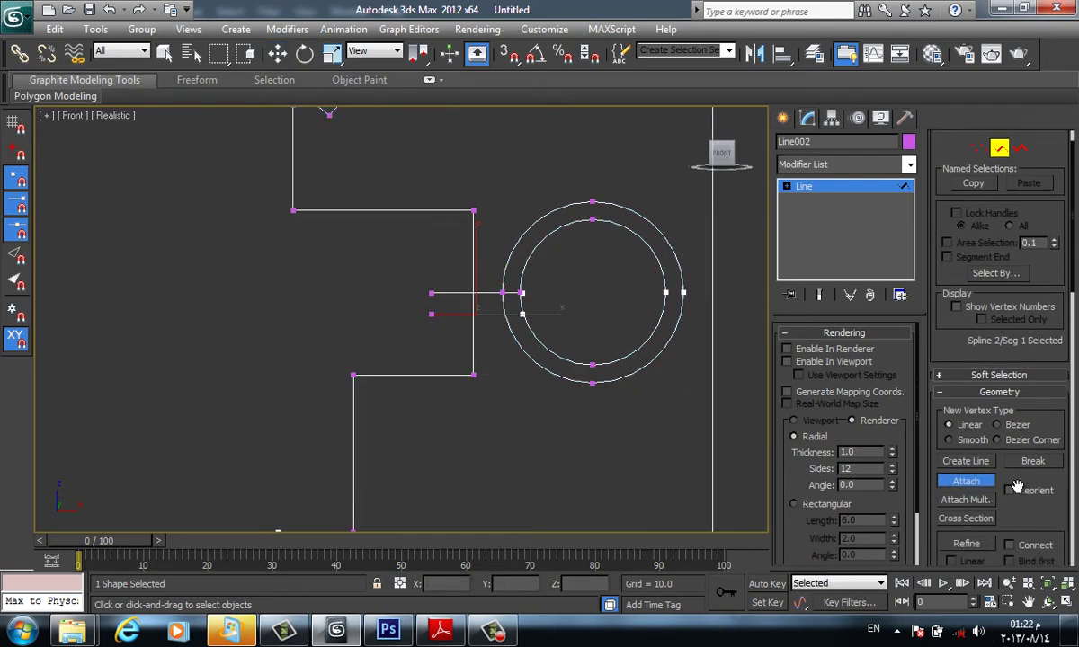
scroll(1016, 486, down, 5)
scroll(994, 454, down, 3)
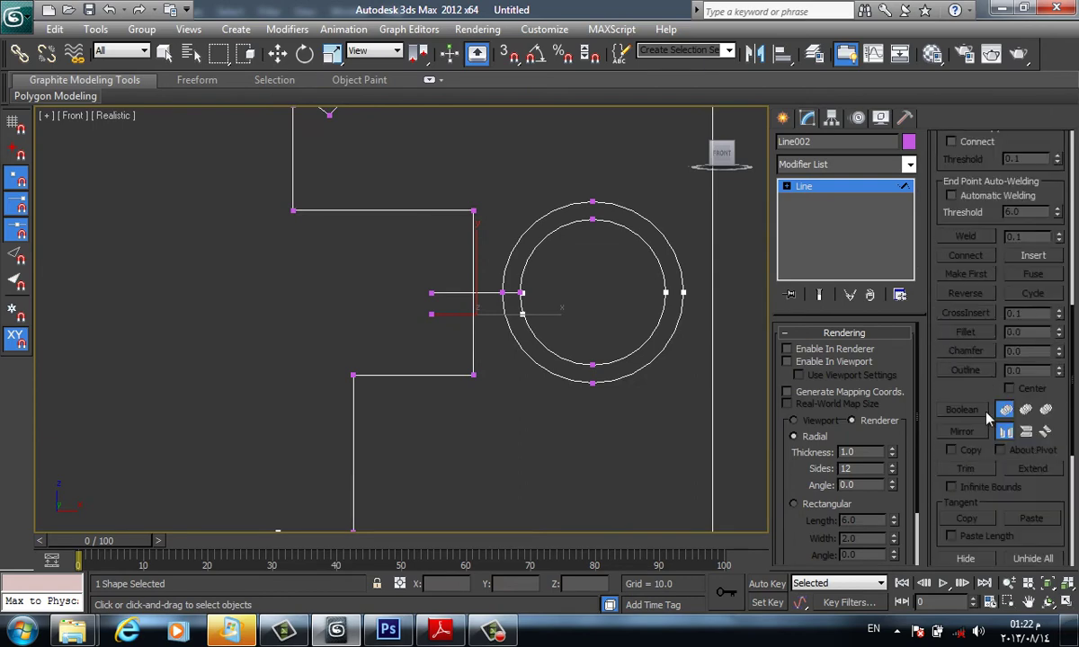
click(969, 469)
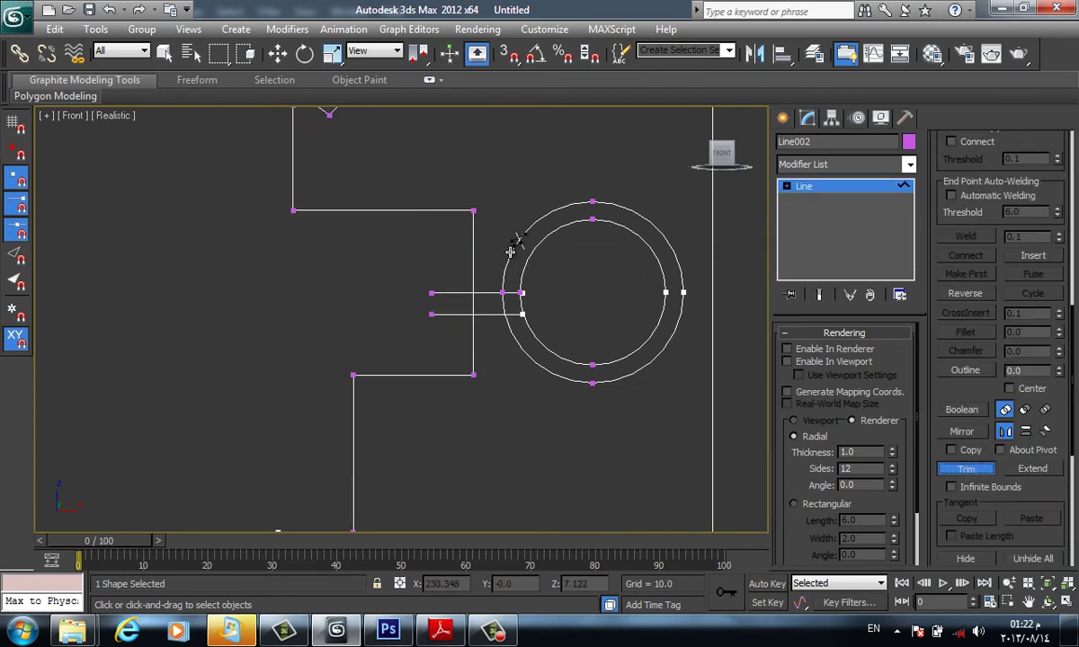
click(452, 290)
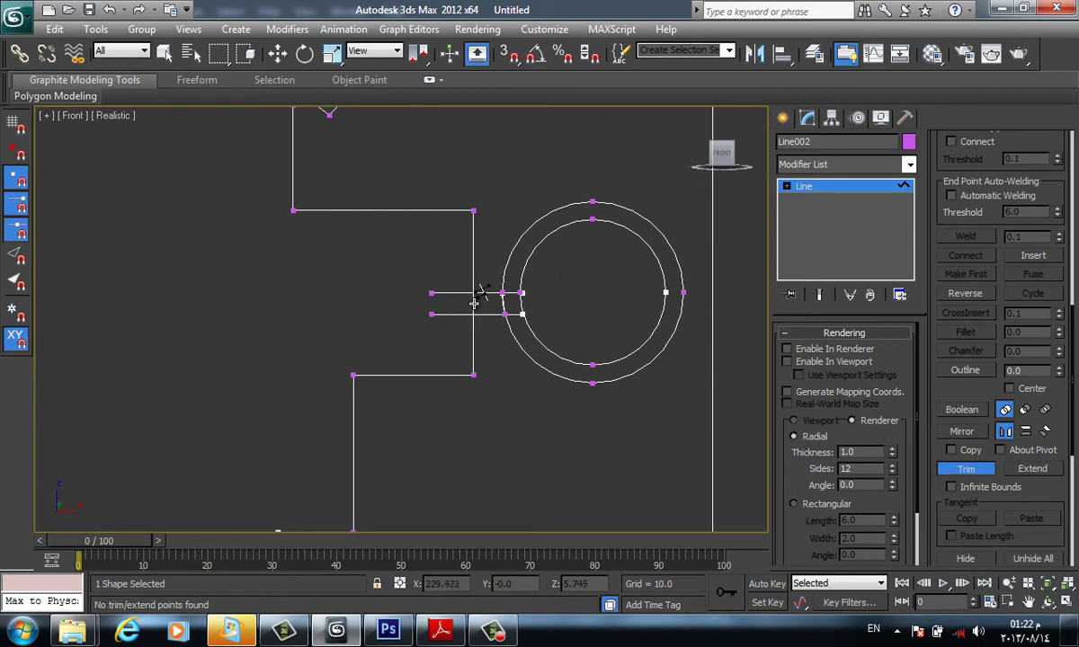
scroll(465, 312, up, 5)
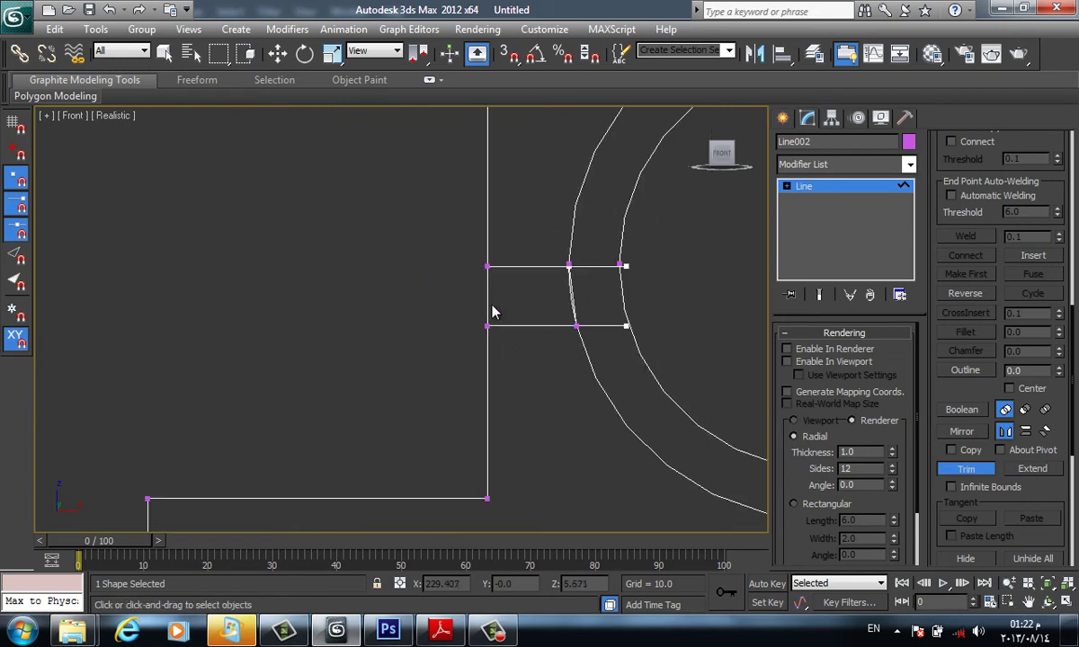
click(485, 303)
middle_drag(600, 297, 529, 307)
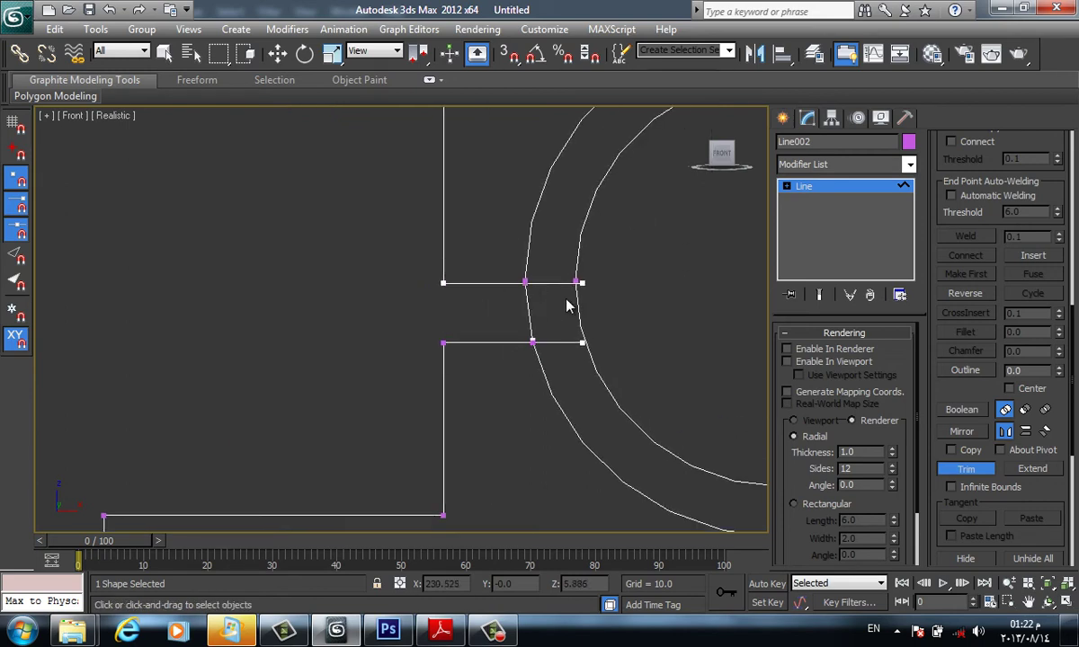
click(528, 263)
key(ctrl+z)
In wireframe, select the ring arcs, nudge them slightly left, and retry trimming
middle_drag(588, 284, 523, 273)
key(F3)
key(w)
drag(602, 369, 476, 461)
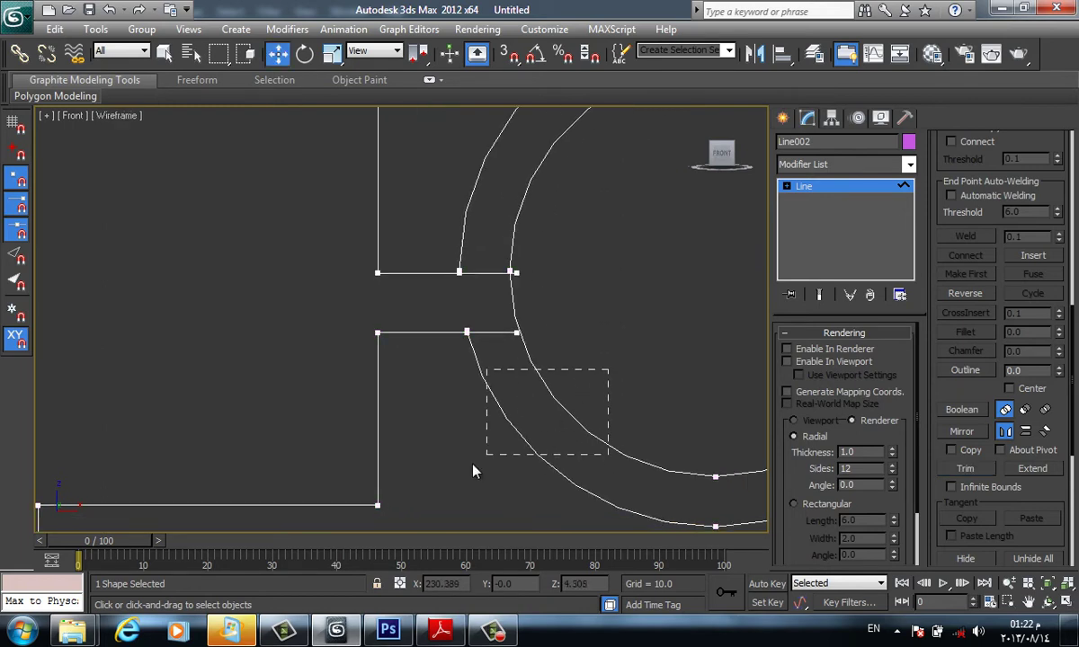
drag(752, 273, 742, 273)
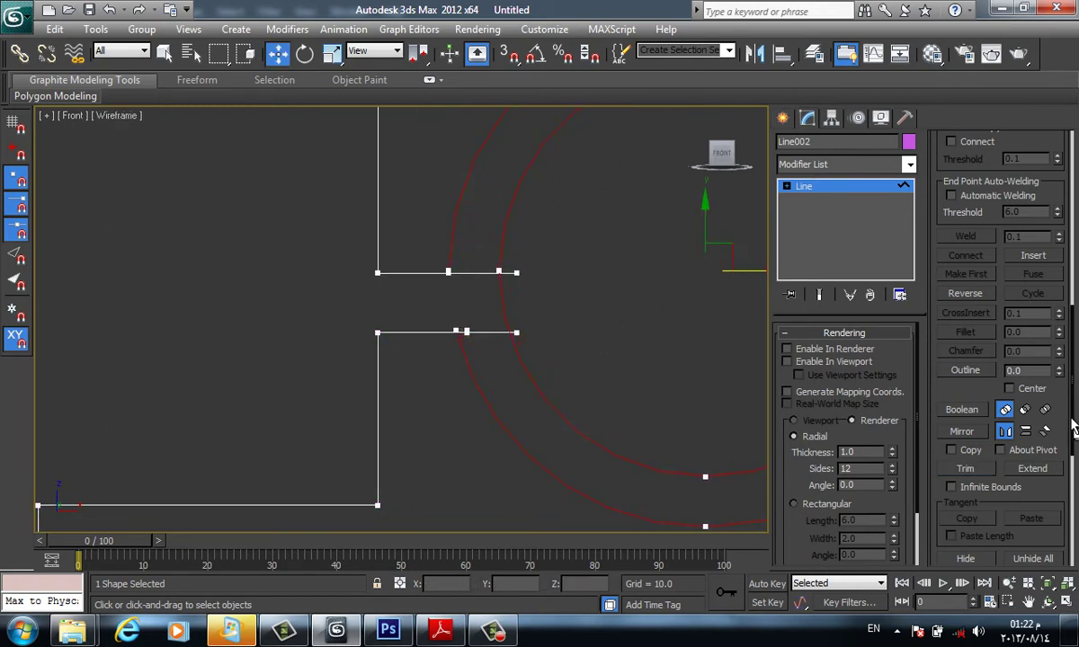
click(978, 469)
scroll(503, 232, down, 3)
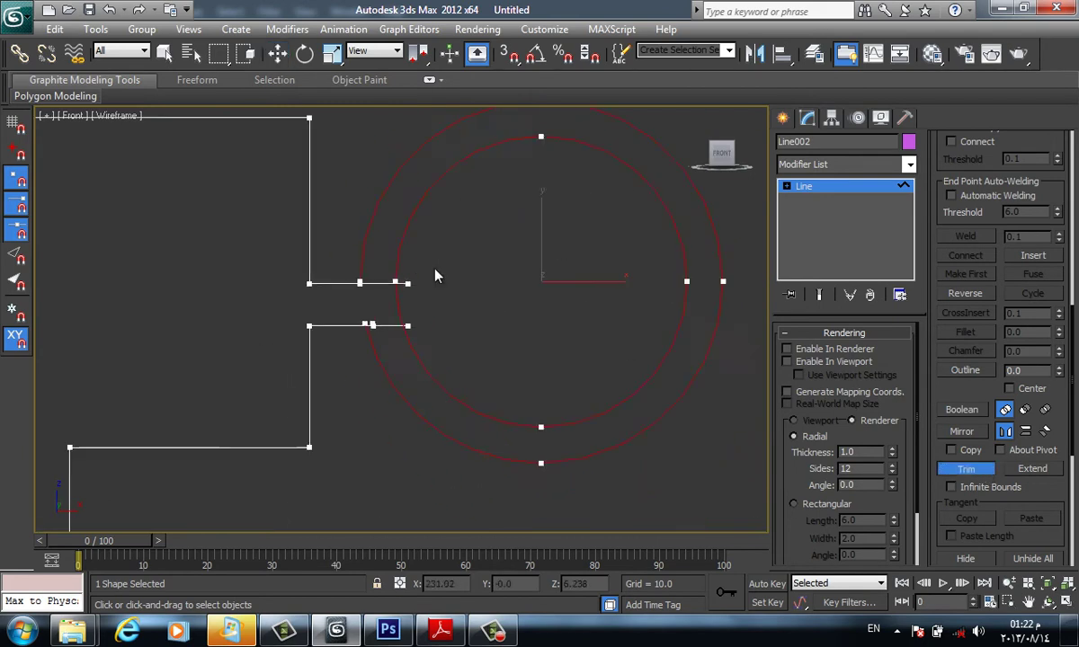
scroll(436, 272, down, 1)
right_click(608, 194)
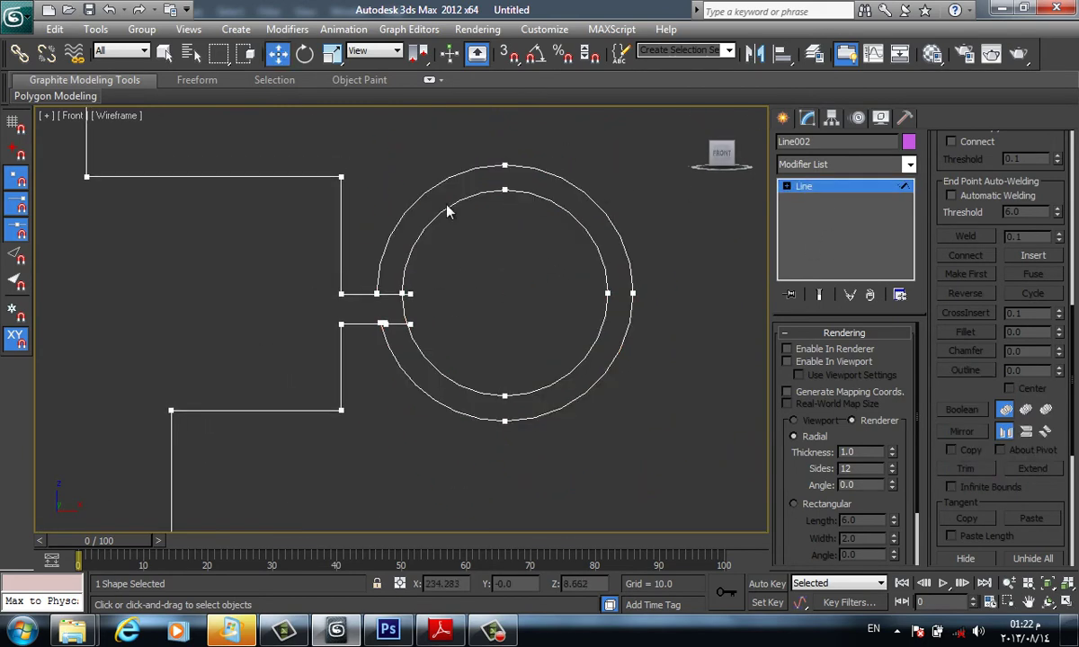
Select and delete the upper halves of both rings, keeping the lower arcs
mouse_move(423, 197)
mouse_down()
mouse_move(389, 223)
mouse_move(429, 294)
mouse_up()
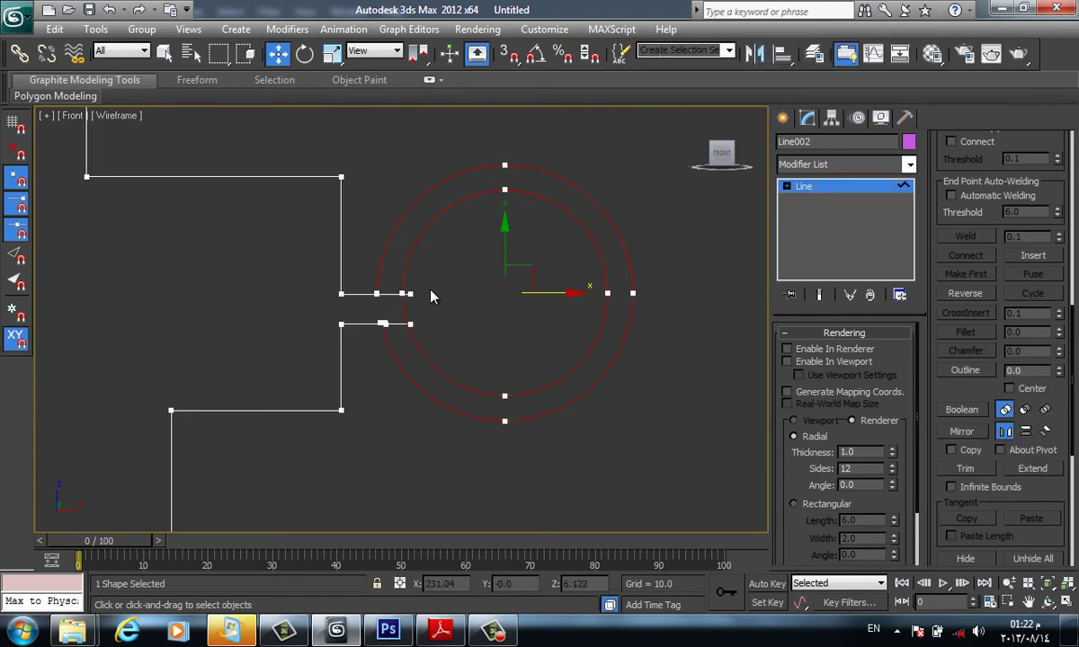
middle_drag(428, 294, 440, 299)
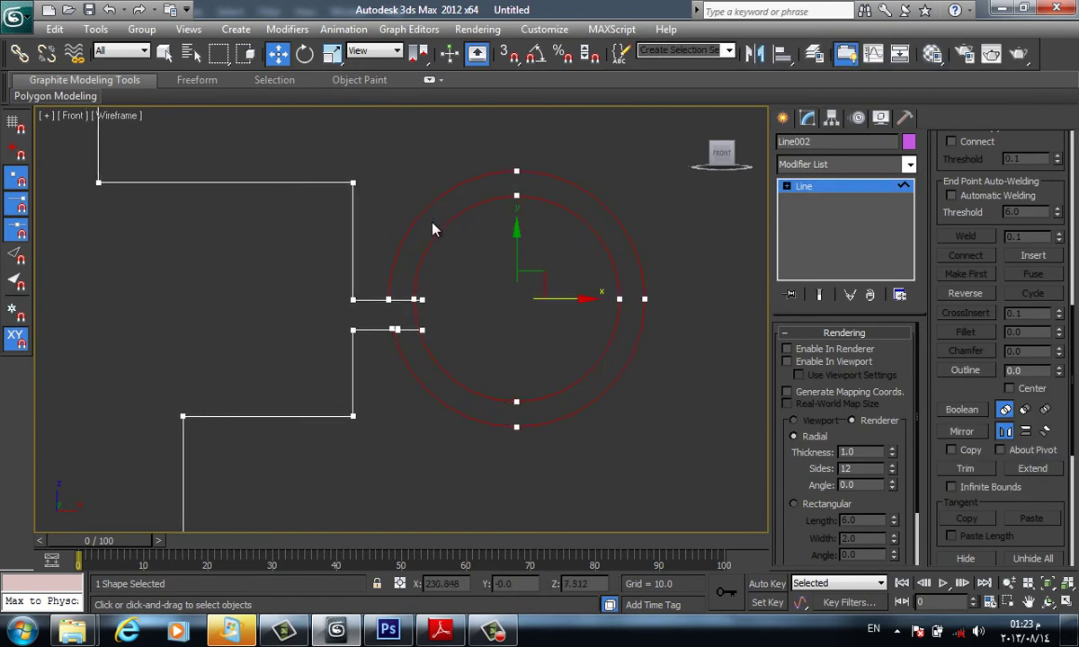
middle_drag(433, 229, 436, 230)
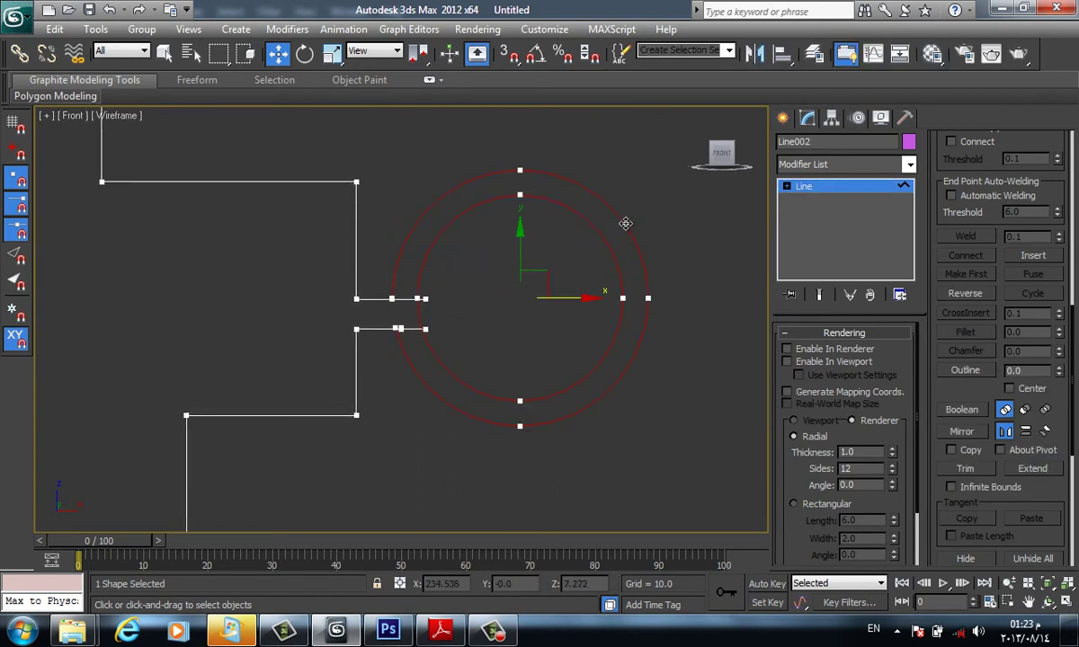
key(ctrl+z)
drag(717, 138, 350, 248)
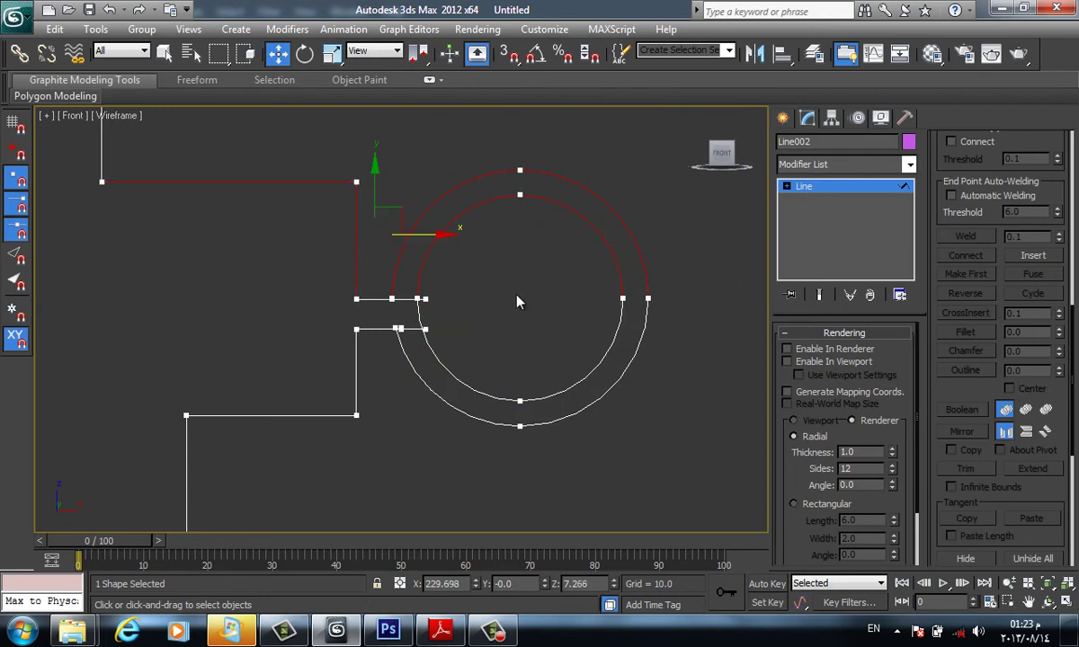
drag(409, 207, 520, 324)
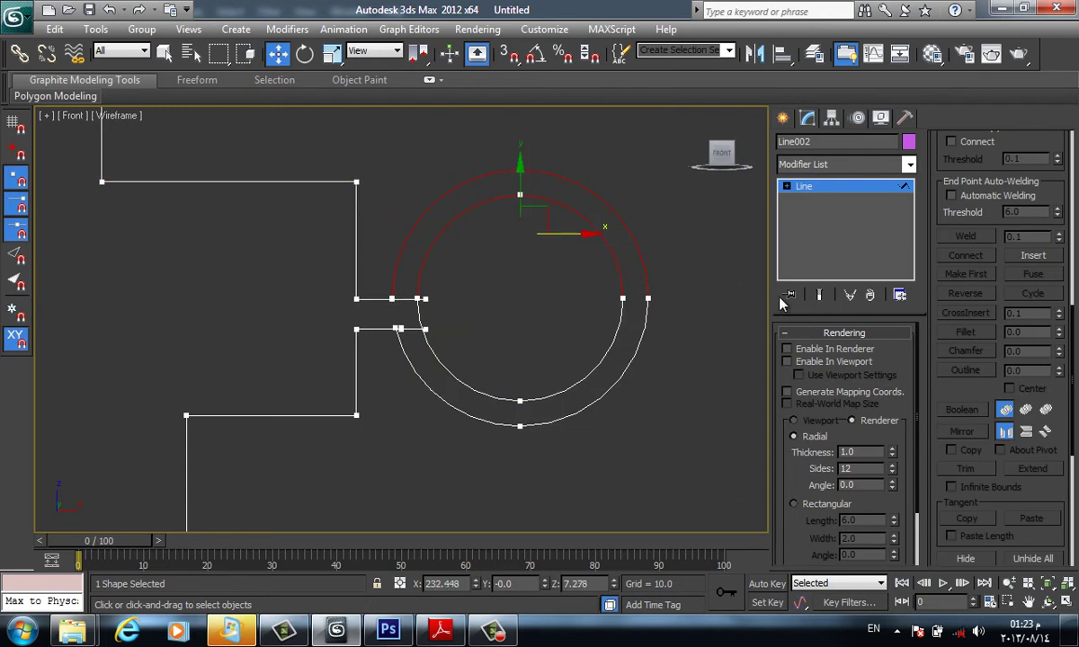
key(Delete)
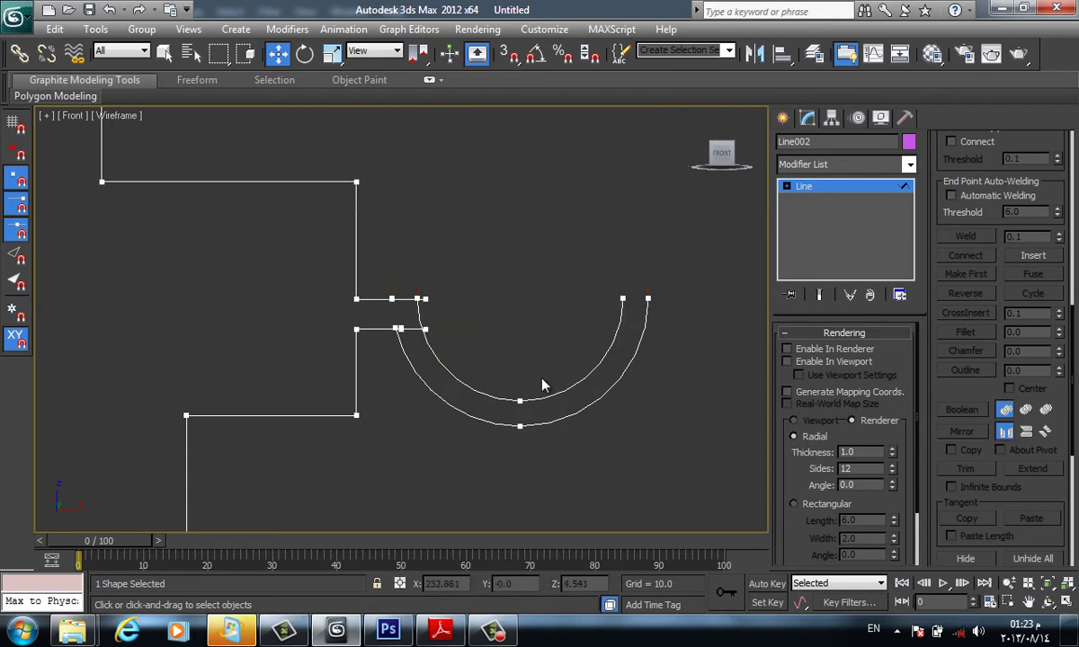
scroll(542, 387, up, 1)
Select the left halves of both arcs and move them to the right
scroll(566, 361, up, 2)
scroll(557, 380, up, 2)
key(F3)
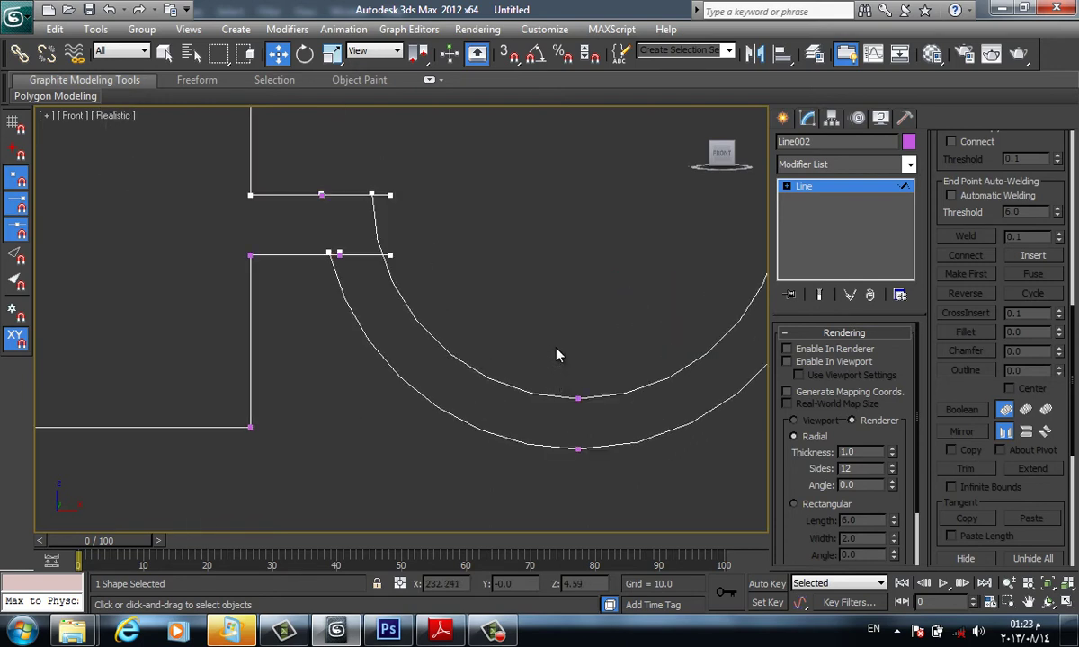
drag(557, 355, 493, 422)
drag(530, 320, 658, 330)
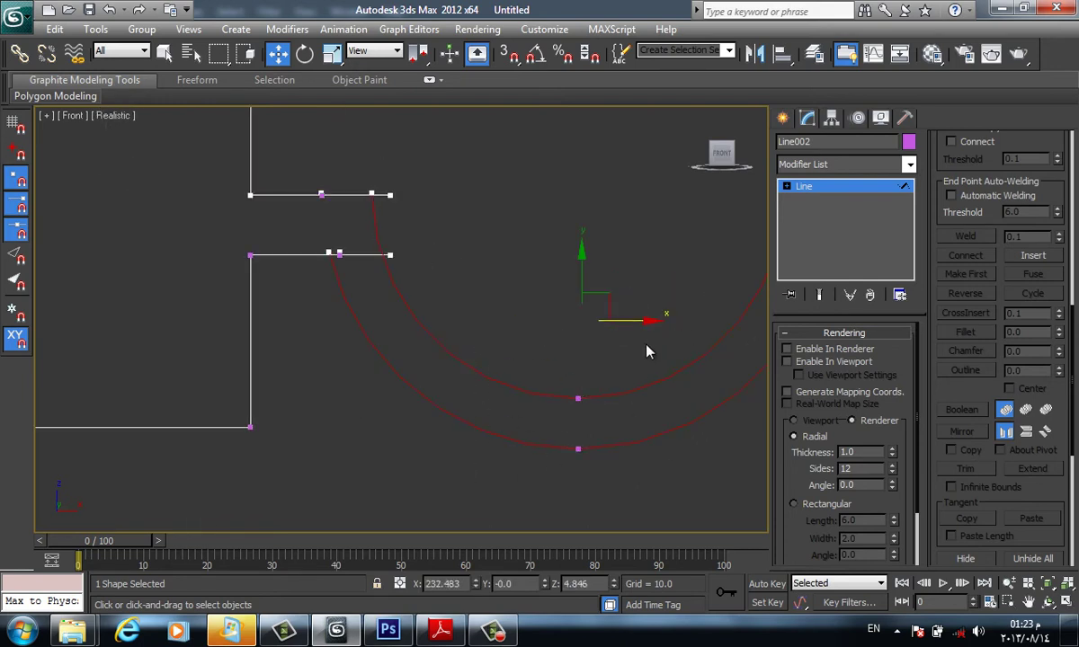
Frame the profile corner, turn on vertex snapping, and return to wireframe display
middle_drag(658, 331, 661, 364)
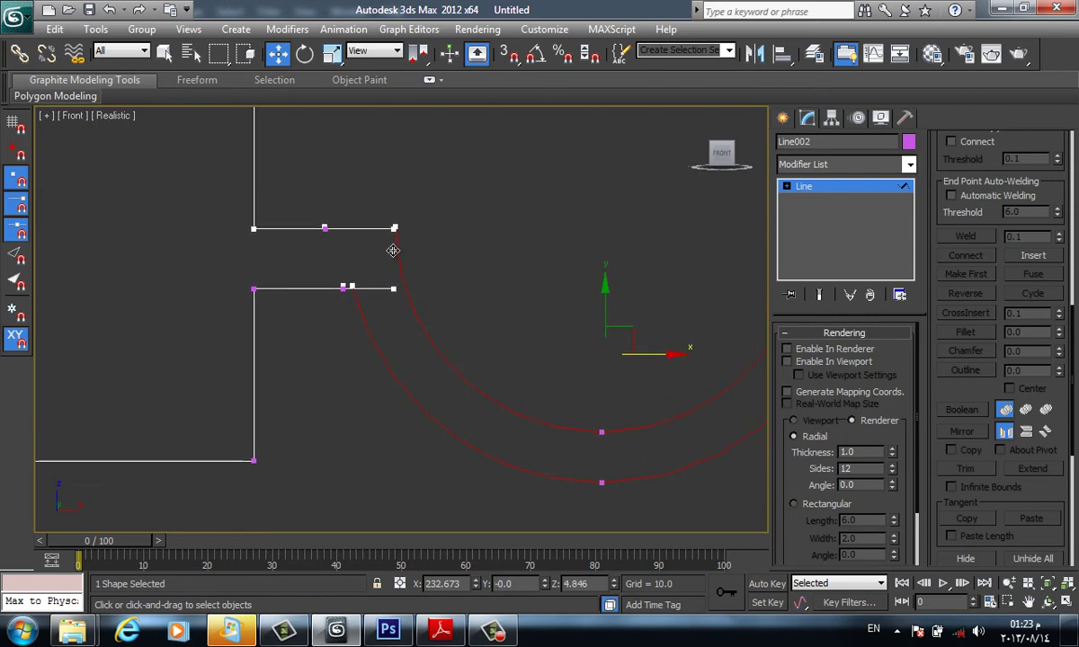
scroll(395, 232, up, 2)
middle_drag(389, 222, 407, 254)
scroll(407, 255, up, 3)
key(s)
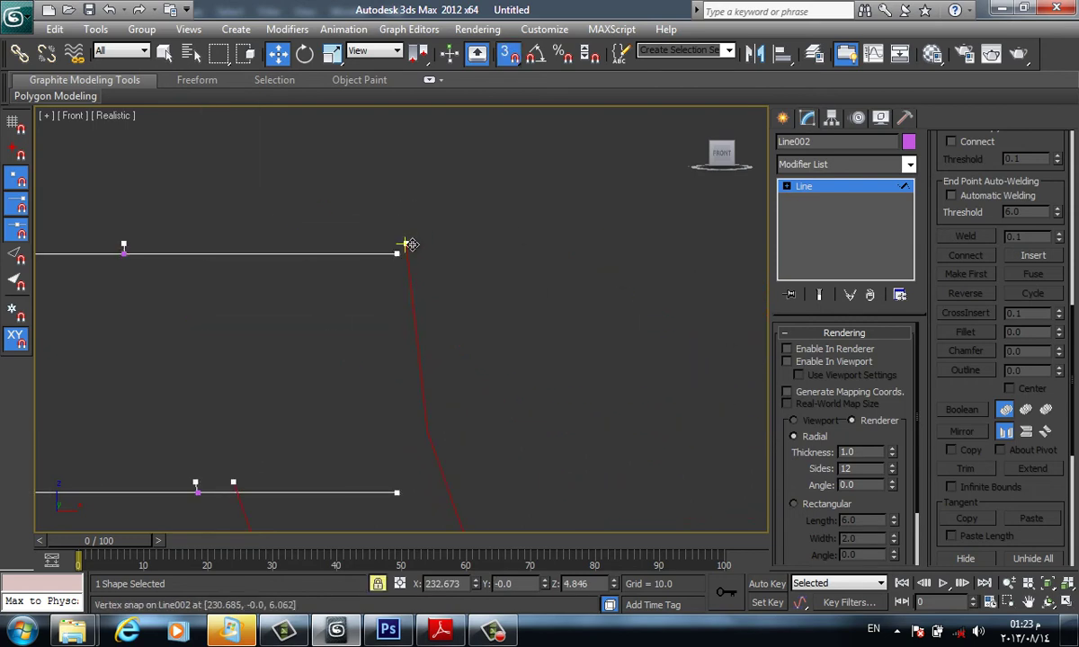
scroll(399, 252, down, 1)
scroll(378, 297, down, 1)
key(space)
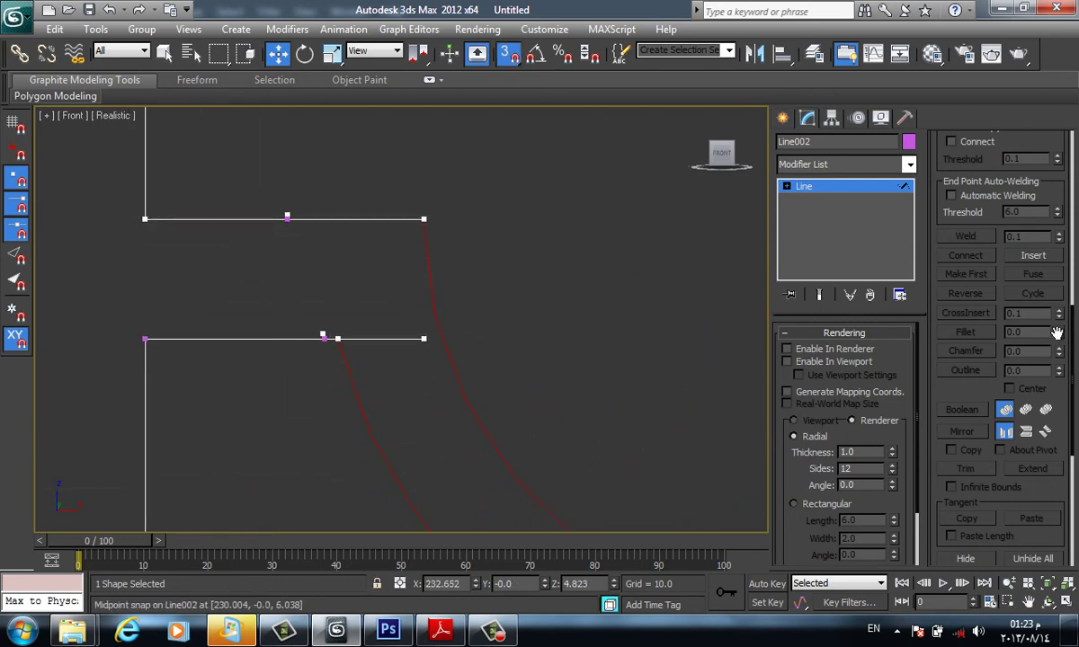
key(F3)
Snap the upper and lower line vertices onto the arc ends
scroll(968, 387, down, 2)
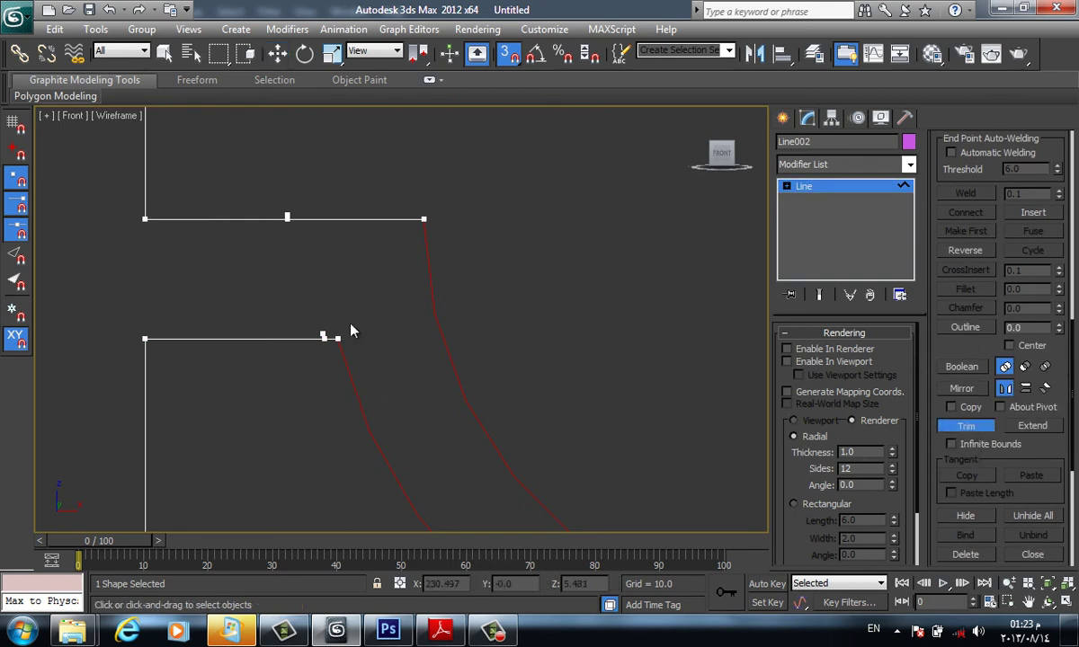
scroll(292, 225, up, 4)
click(296, 245)
middle_drag(327, 337, 354, 298)
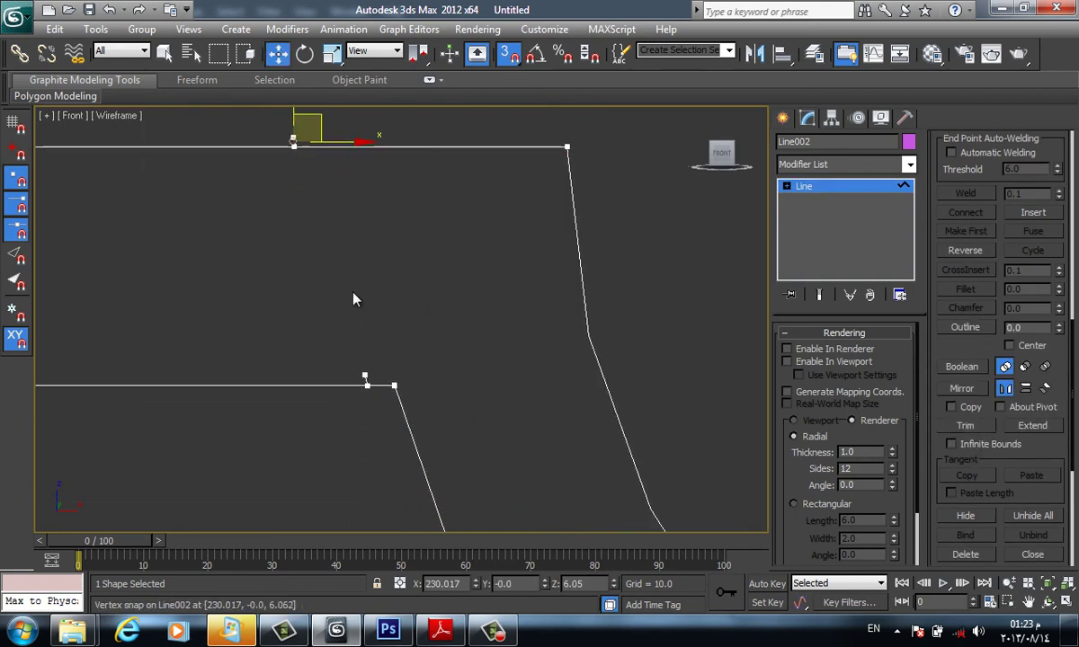
drag(345, 326, 376, 440)
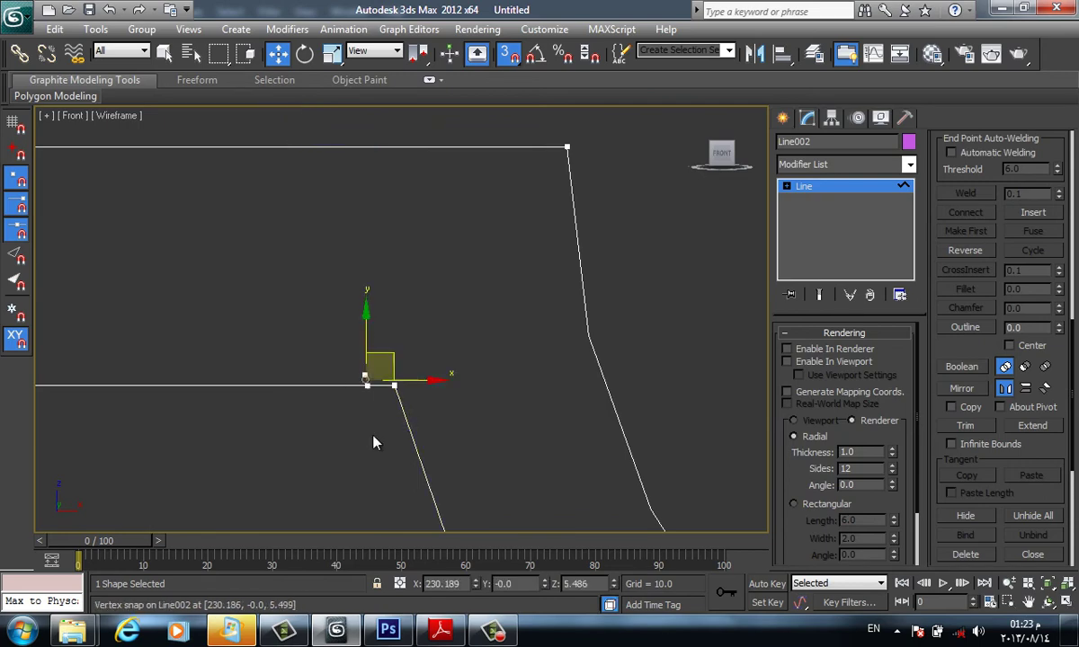
In Vertex mode, select all of Line002's vertices and weld the overlapping ones
scroll(376, 440, down, 2)
scroll(367, 399, down, 2)
key(F1)
click(681, 414)
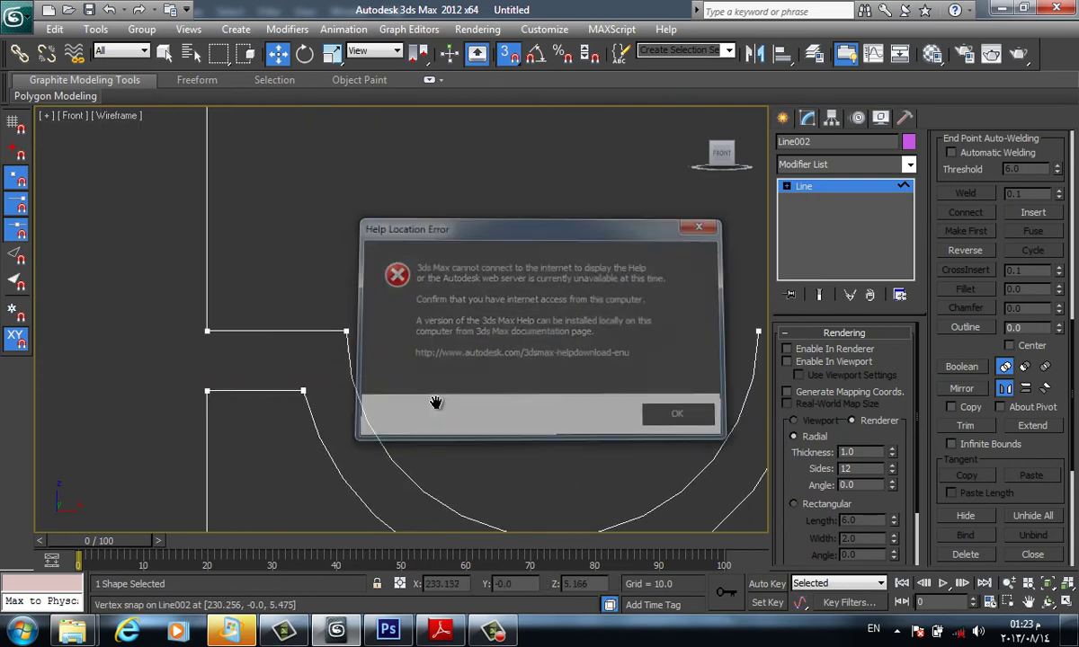
key(1)
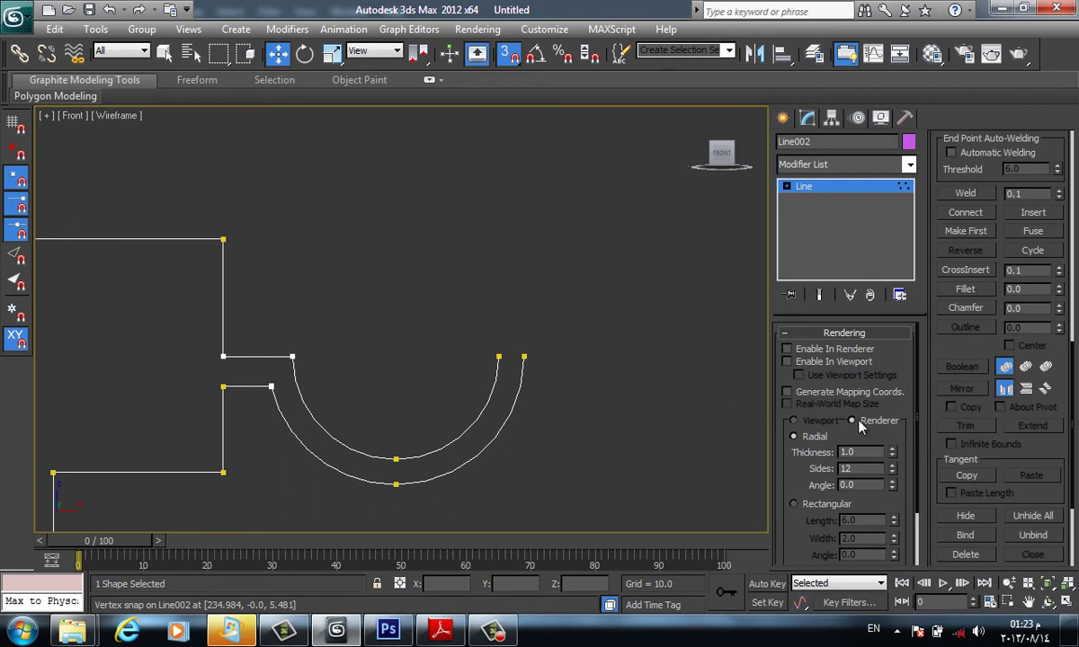
key(ctrl+a)
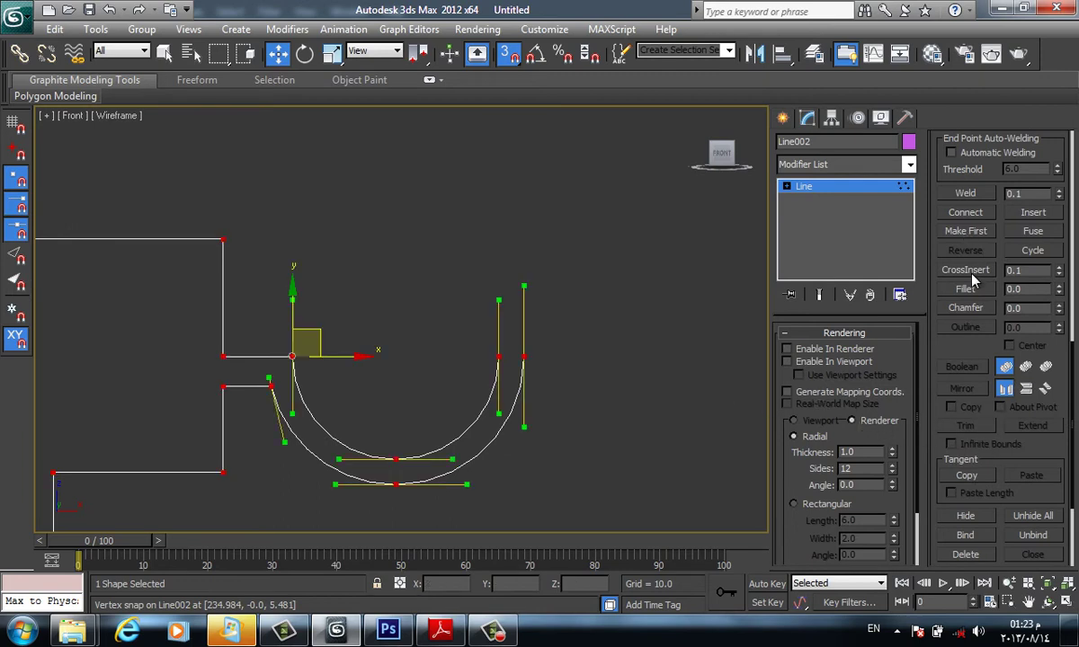
scroll(975, 281, up, 1)
scroll(976, 281, up, 1)
click(964, 327)
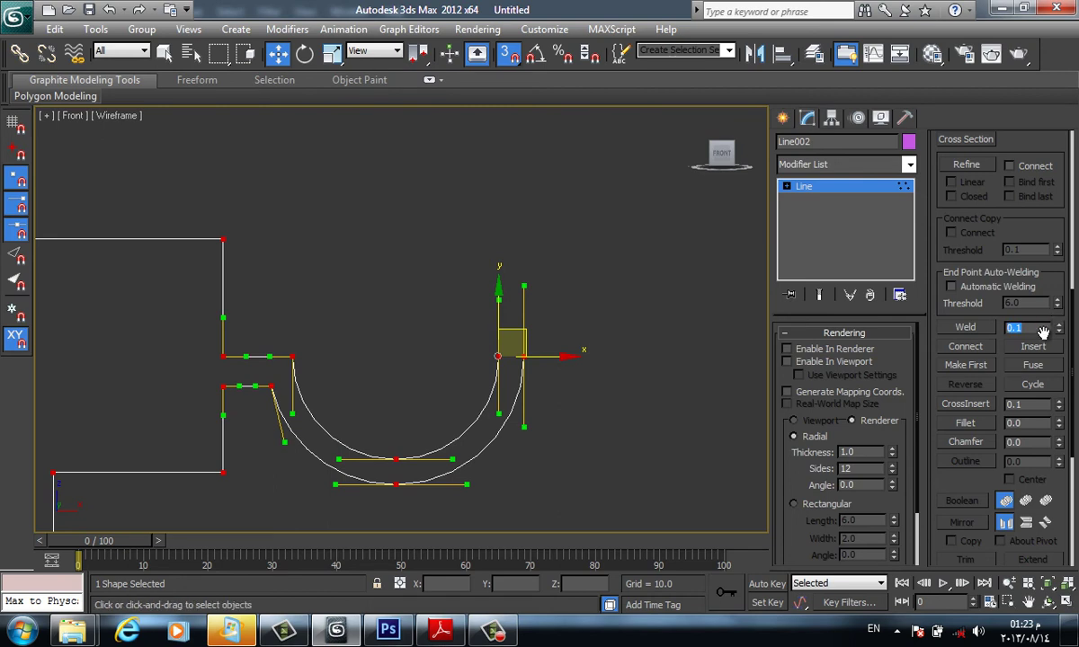
Bridge the gap between two open endpoints at the profile's left corner
scroll(85, 405, up, 2)
scroll(85, 404, up, 5)
middle_drag(84, 404, 543, 363)
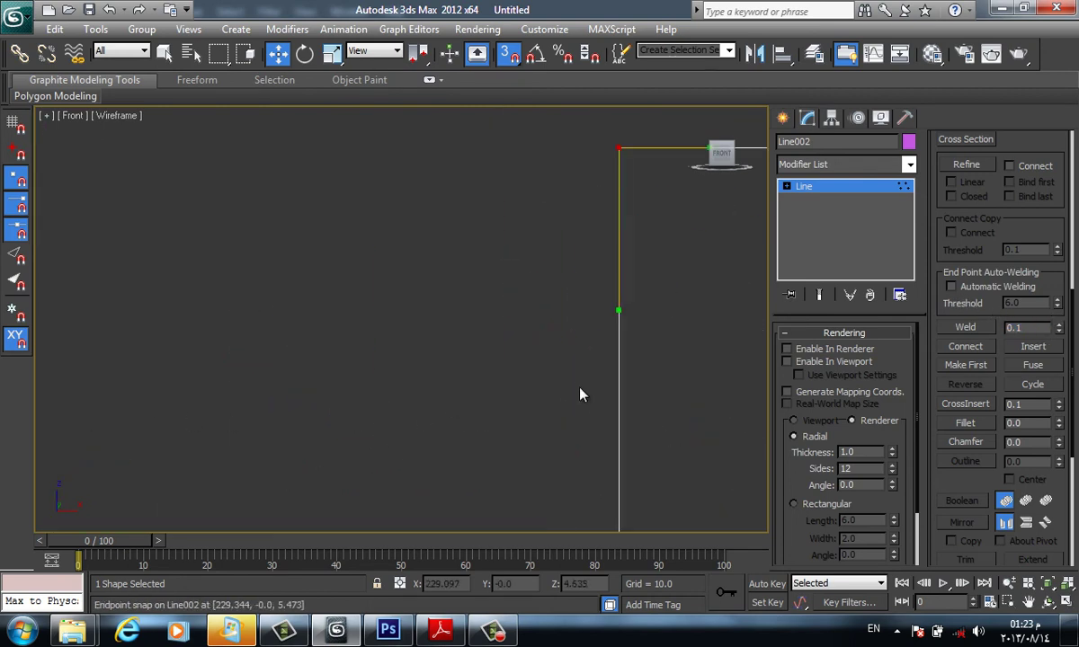
middle_drag(622, 410, 488, 411)
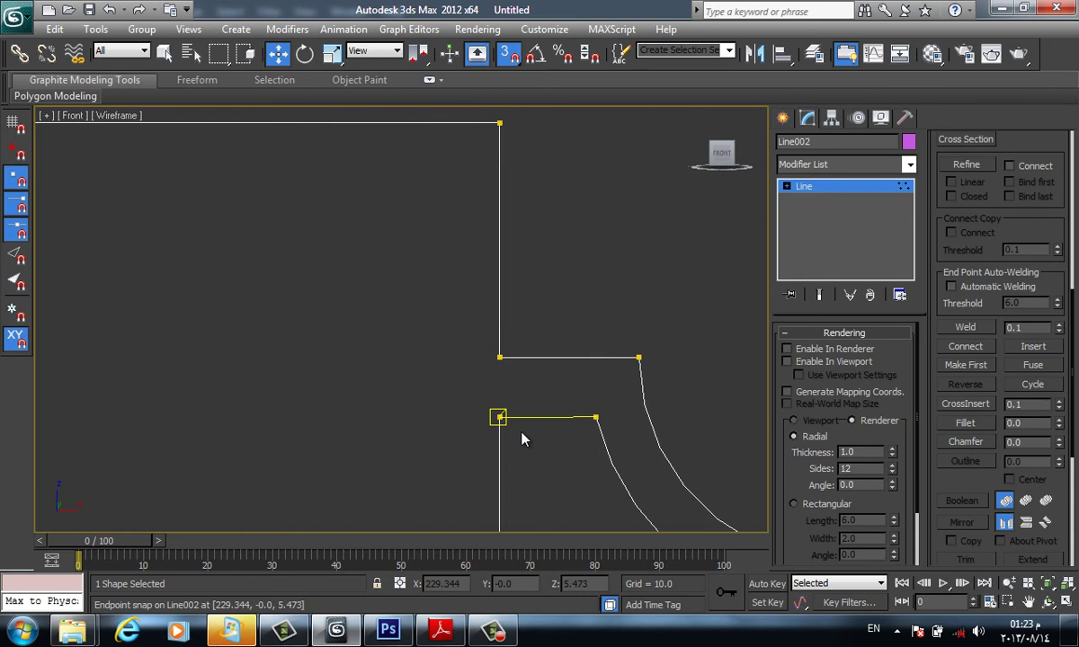
drag(521, 433, 493, 415)
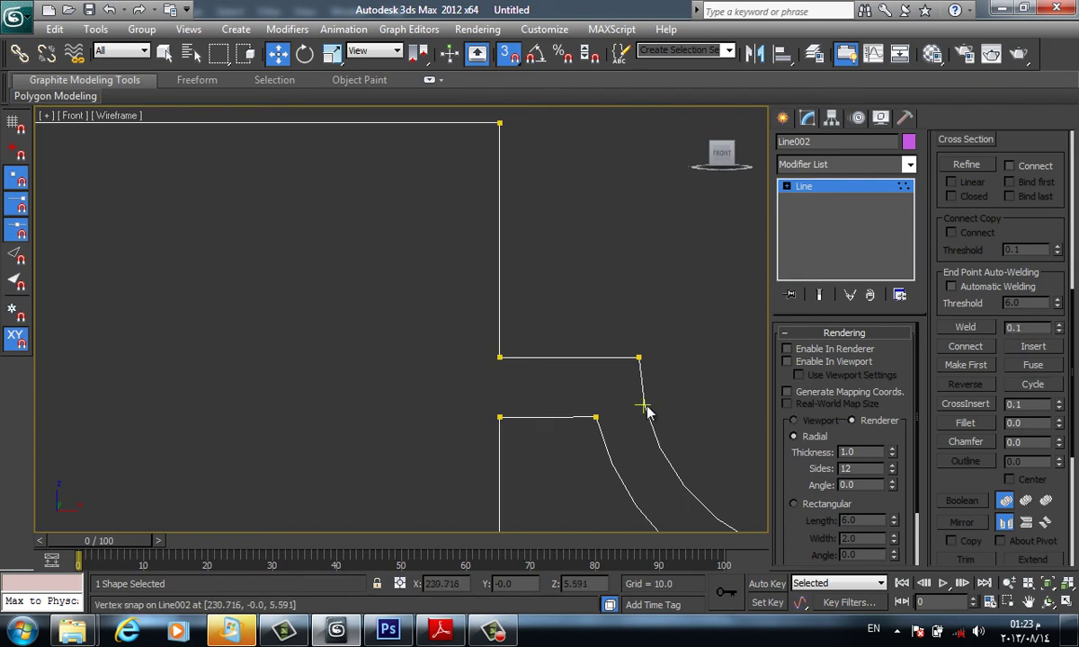
Use Connect to join the two open upper arc ends with a short segment
mouse_move(645, 409)
middle_down()
mouse_move(628, 405)
mouse_move(625, 434)
middle_up()
scroll(621, 432, down, 2)
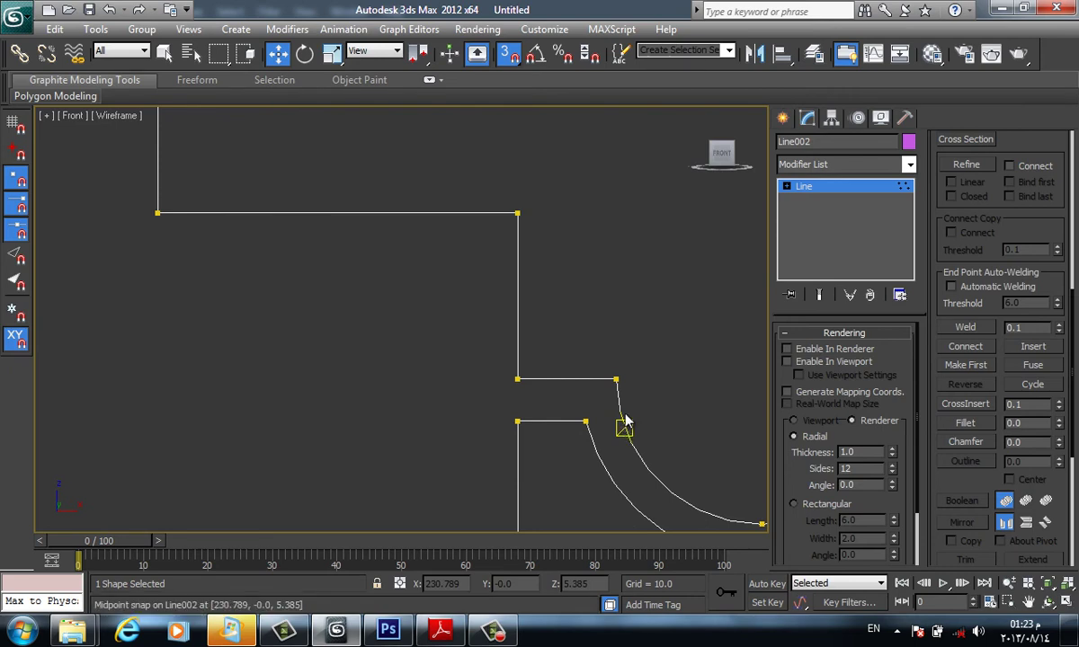
mouse_move(625, 420)
middle_down()
mouse_move(614, 401)
mouse_move(570, 391)
middle_up()
scroll(614, 402, down, 2)
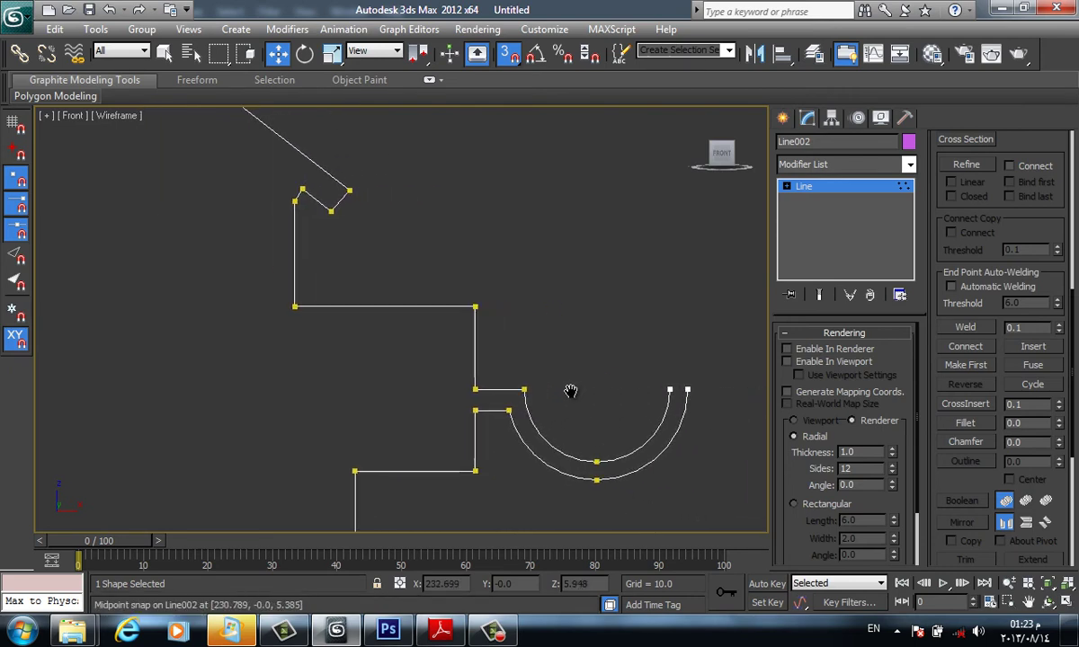
scroll(570, 391, up, 1)
scroll(631, 409, up, 2)
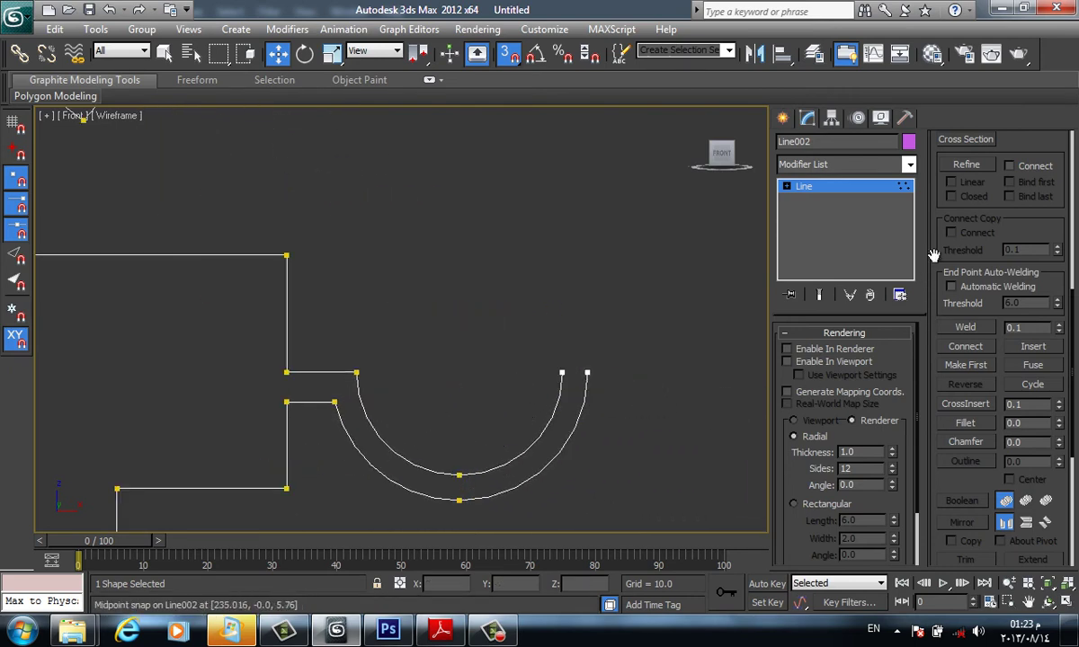
click(975, 355)
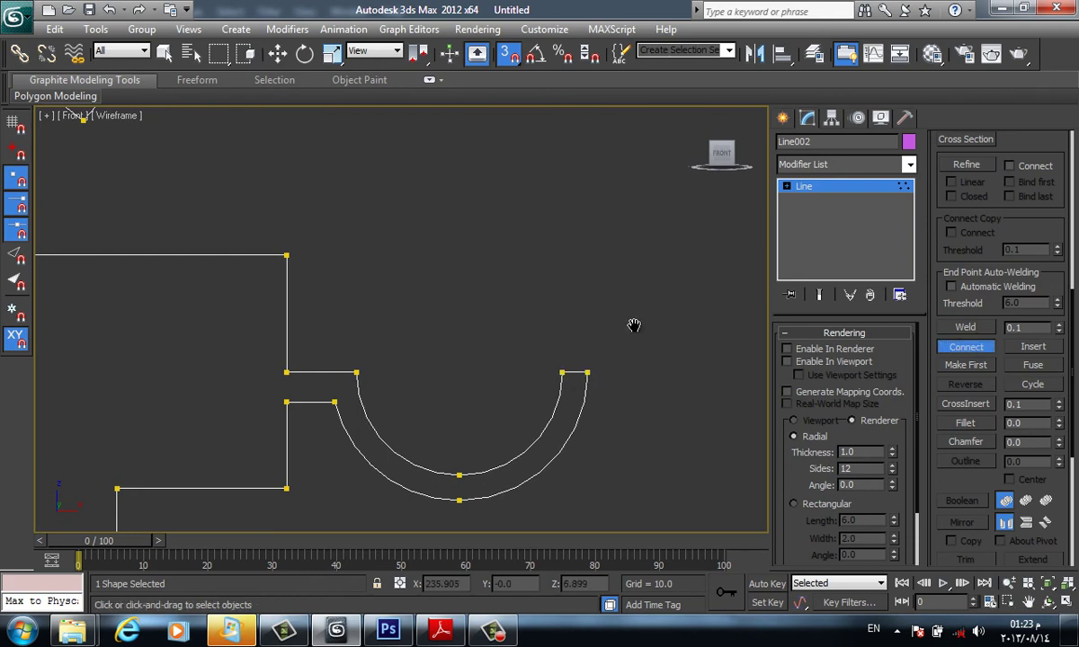
mouse_move(633, 326)
alt+middle_down()
mouse_move(609, 300)
mouse_move(621, 365)
alt+middle_up()
Switch to the Orthographic view showing the bay plan outline
scroll(620, 287, down, 2)
scroll(629, 279, down, 2)
click(787, 122)
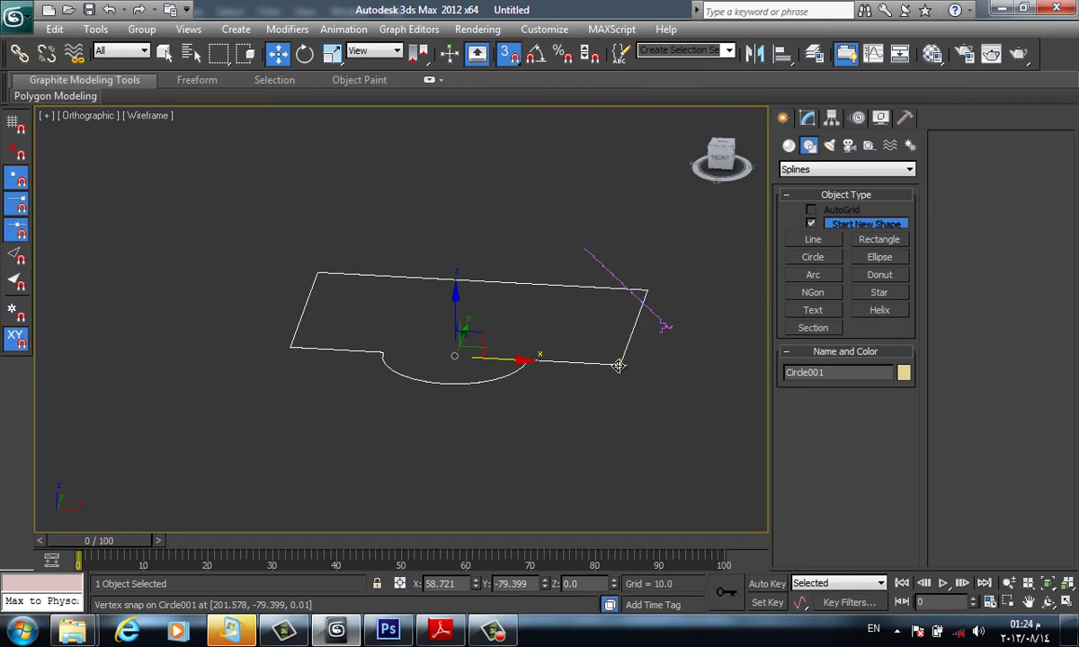
Pick Line002 as the profile in Circle001's Bevel Profile modifier
click(806, 117)
key(F3)
click(844, 378)
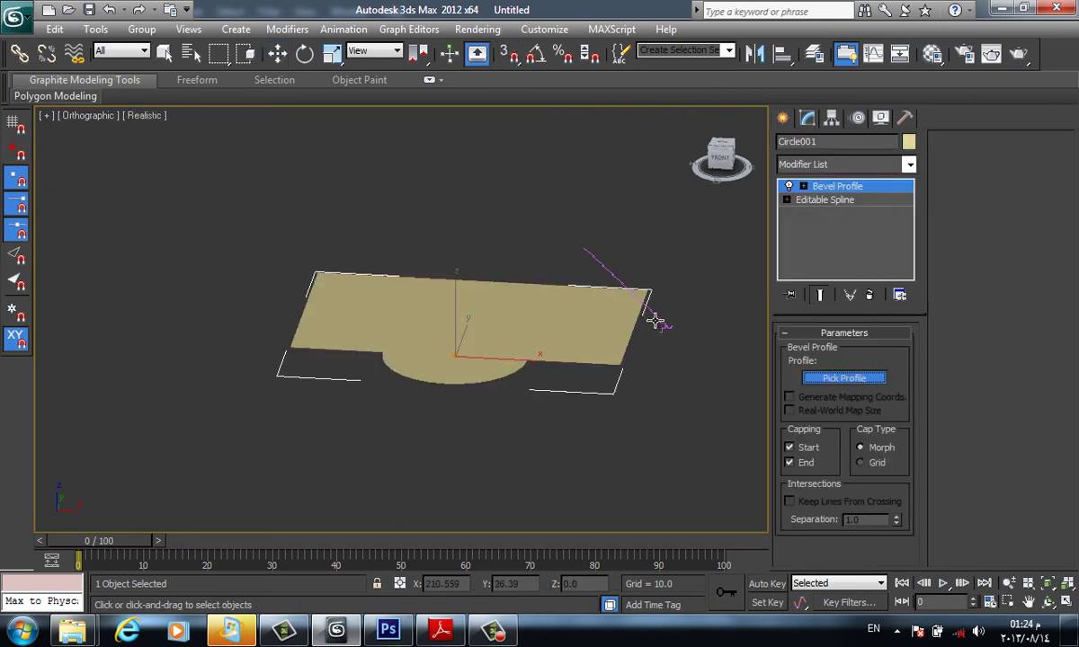
click(620, 286)
Inspect the curved molding band with edged faces, orbiting to a low side view
scroll(590, 351, up, 5)
scroll(590, 351, up, 3)
middle_drag(501, 251, 530, 290)
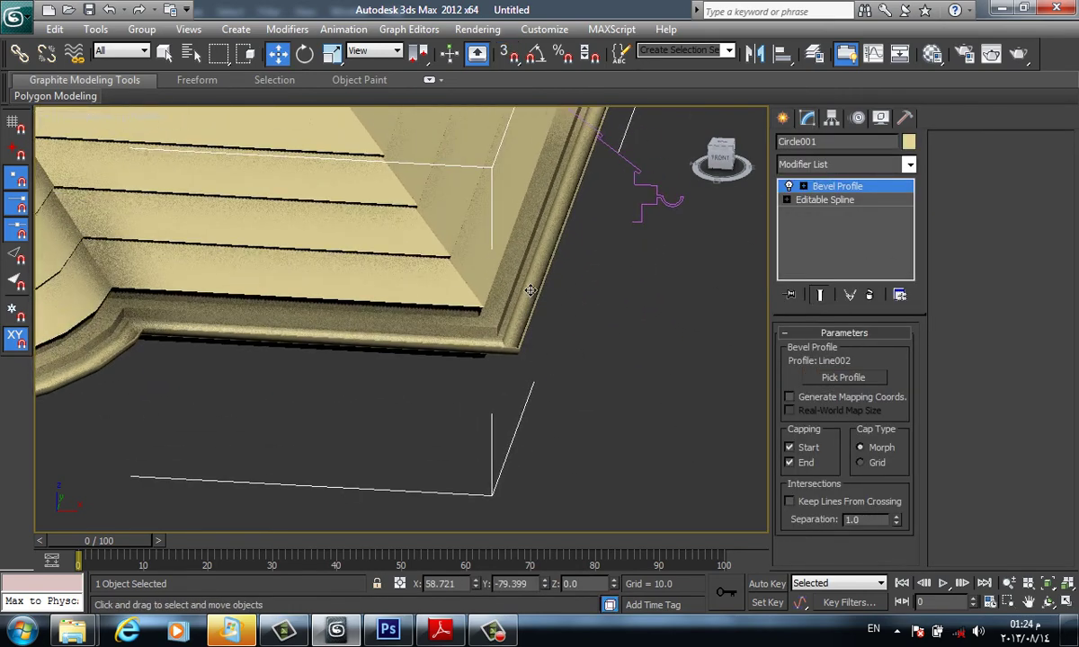
scroll(522, 293, up, 2)
scroll(531, 295, up, 3)
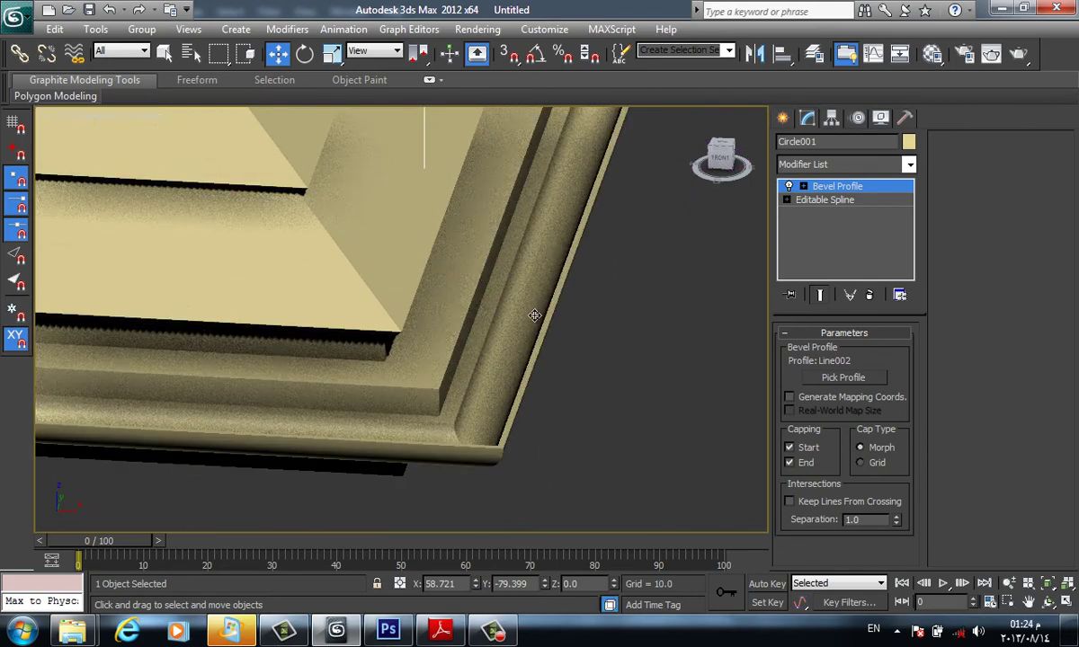
key(F4)
middle_drag(529, 365, 627, 368)
scroll(627, 368, up, 4)
scroll(626, 370, down, 1)
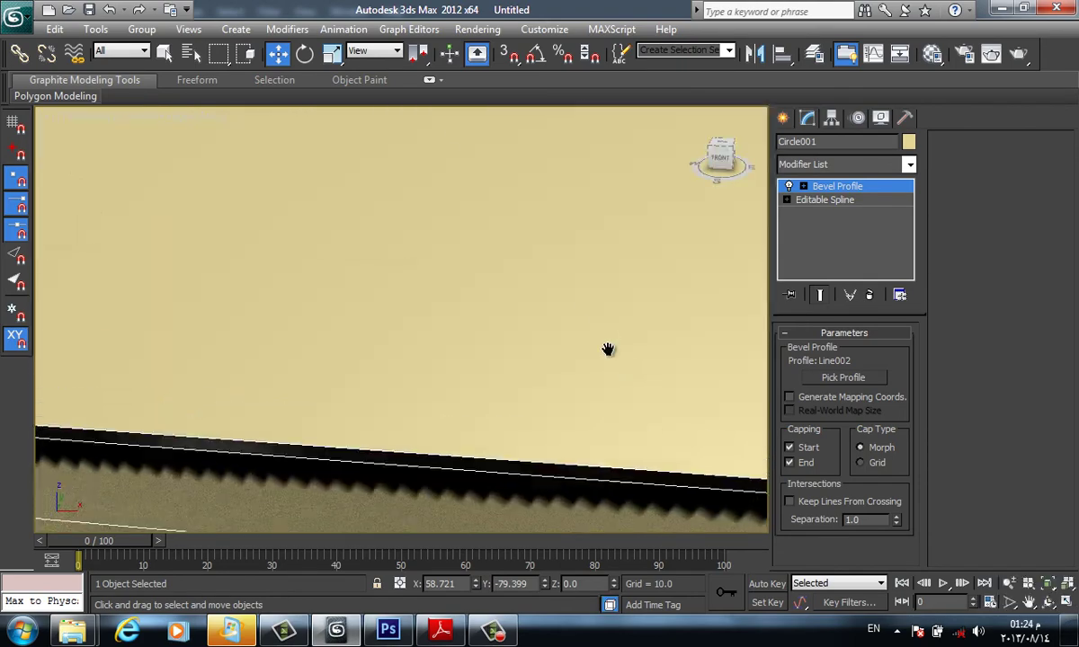
scroll(620, 350, down, 5)
mouse_move(560, 365)
alt+middle_down()
mouse_move(542, 305)
mouse_move(580, 312)
mouse_move(562, 168)
mouse_move(525, 217)
mouse_move(602, 234)
mouse_move(638, 279)
mouse_move(294, 309)
alt+middle_up()
click(448, 370)
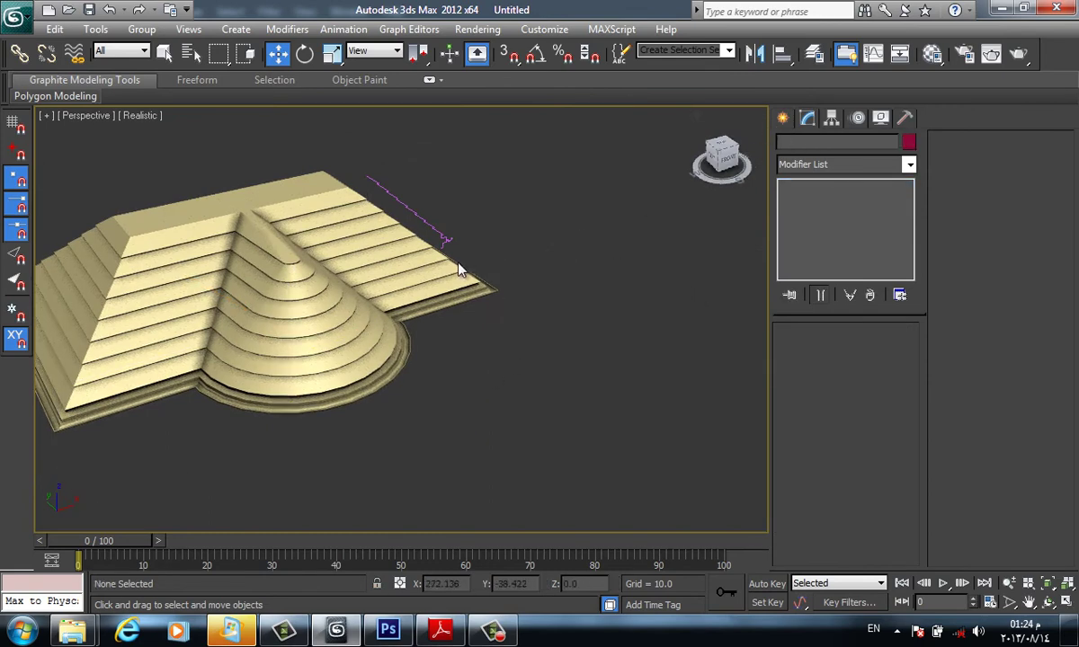
middle_drag(465, 214, 549, 250)
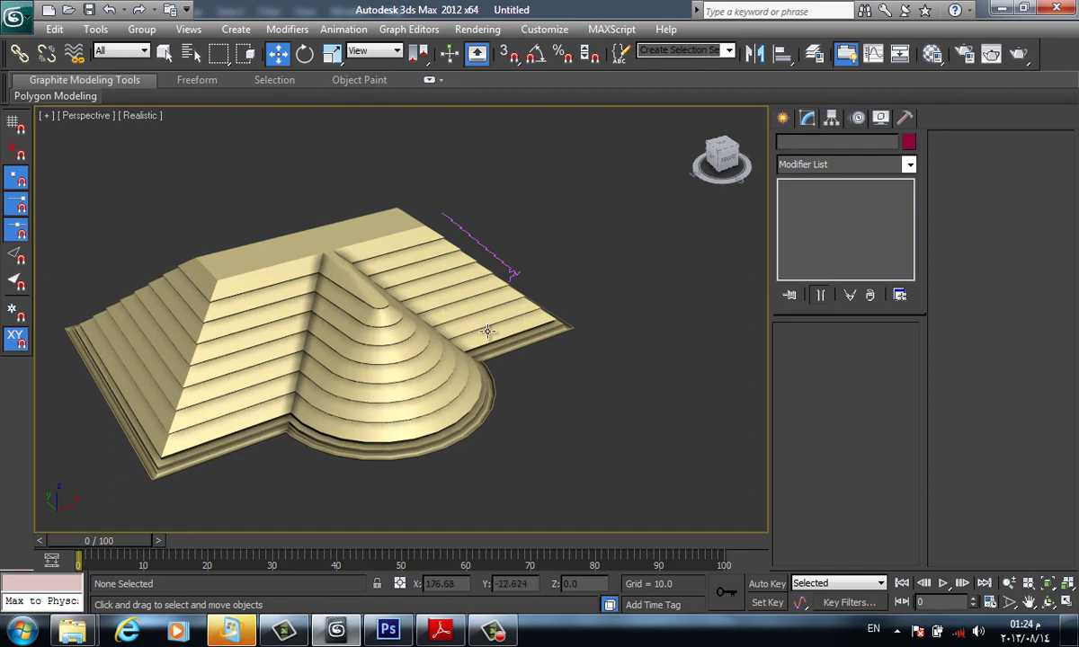
middle_drag(491, 313, 549, 321)
scroll(549, 320, up, 4)
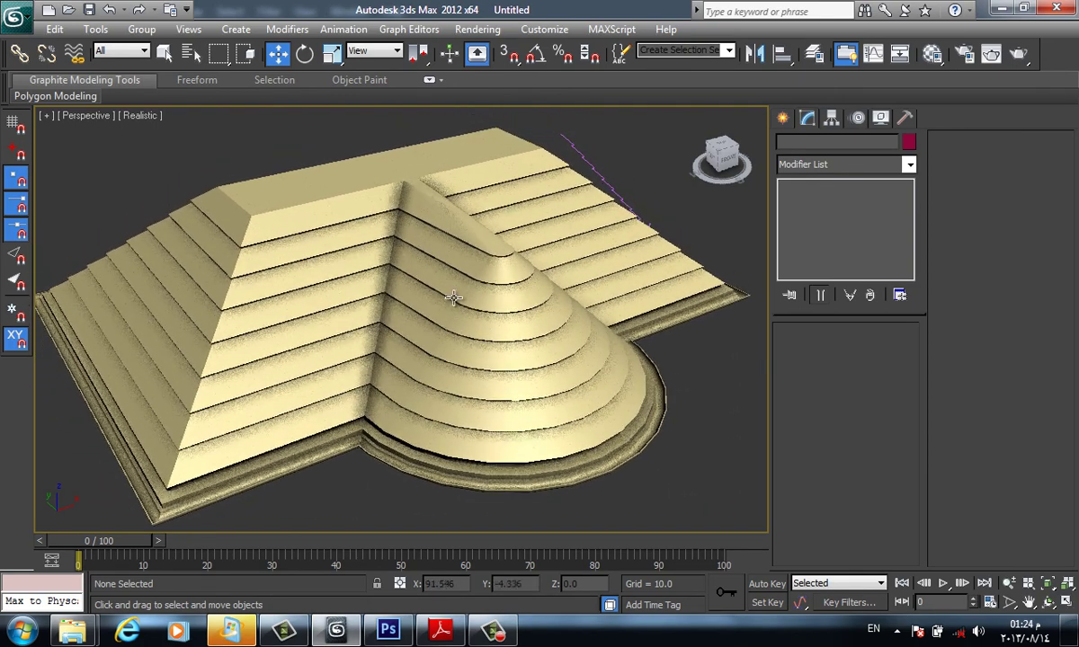
scroll(603, 306, down, 3)
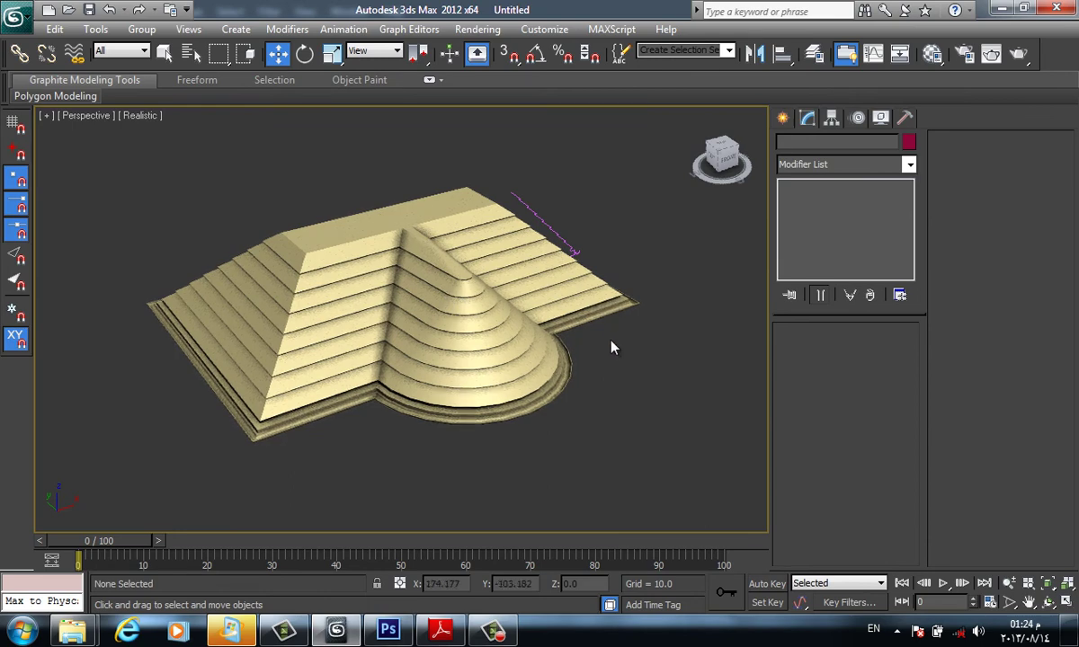